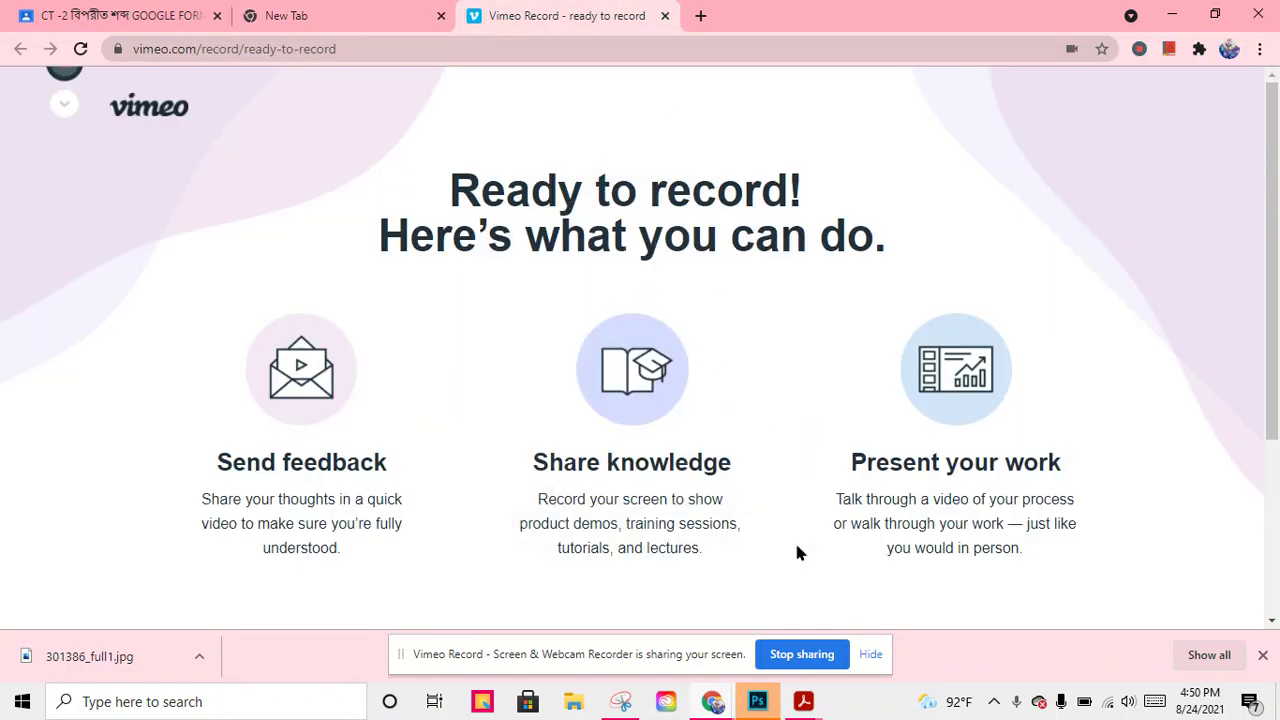
- Close the Vimeo Record tab so Chrome shows the New Tab page
mouse_move(722, 699)
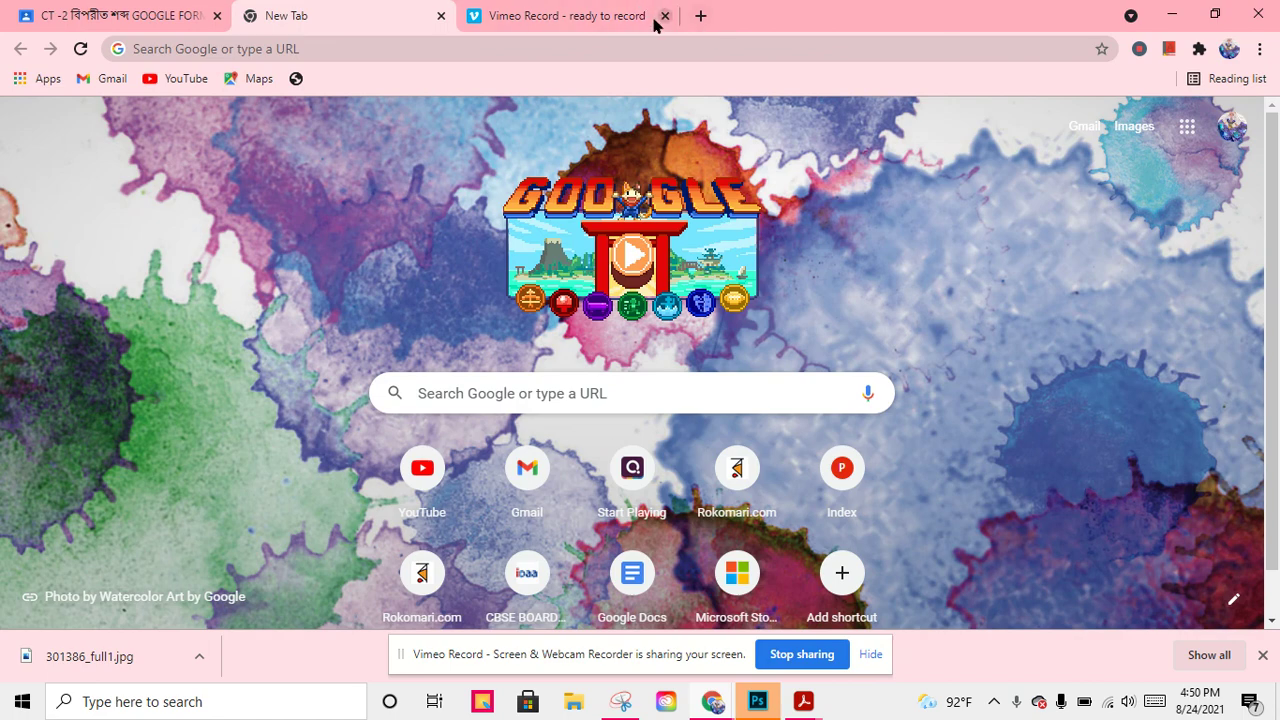
- Open 301386_full1.jpg from the Downloads folder in Photoshop
left_click(666, 16)
left_click(762, 700)
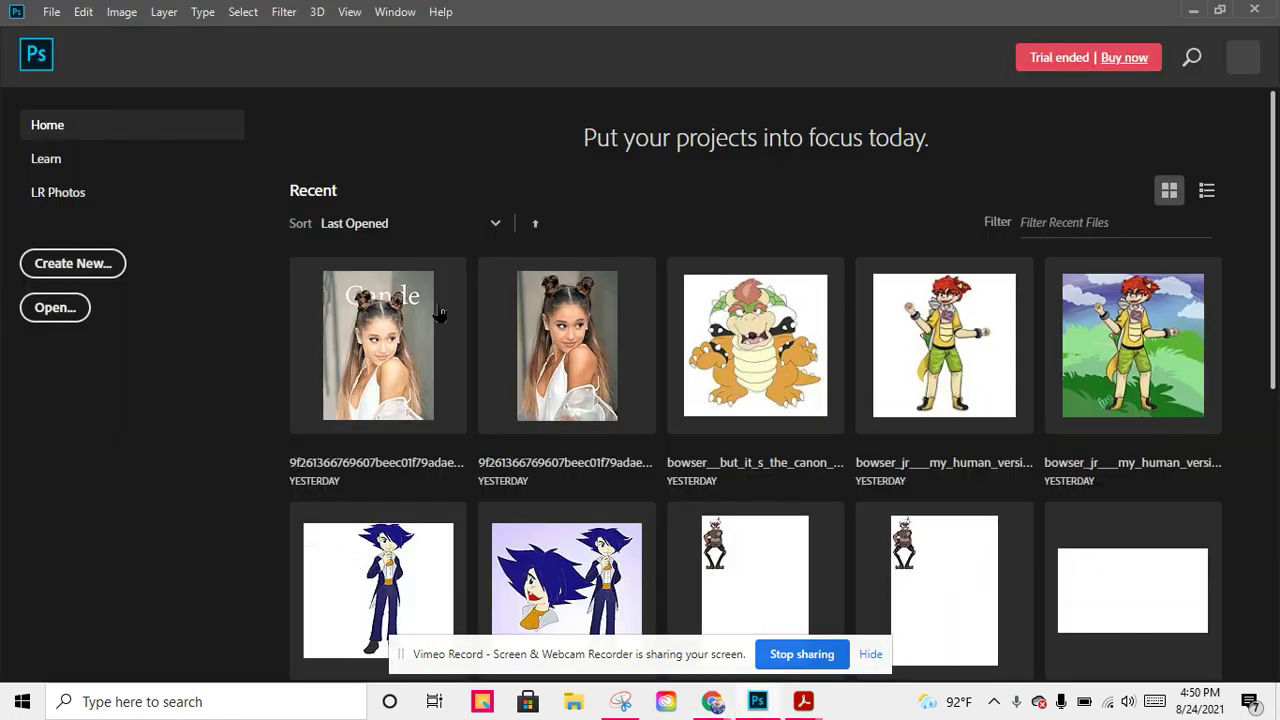
left_click(70, 309)
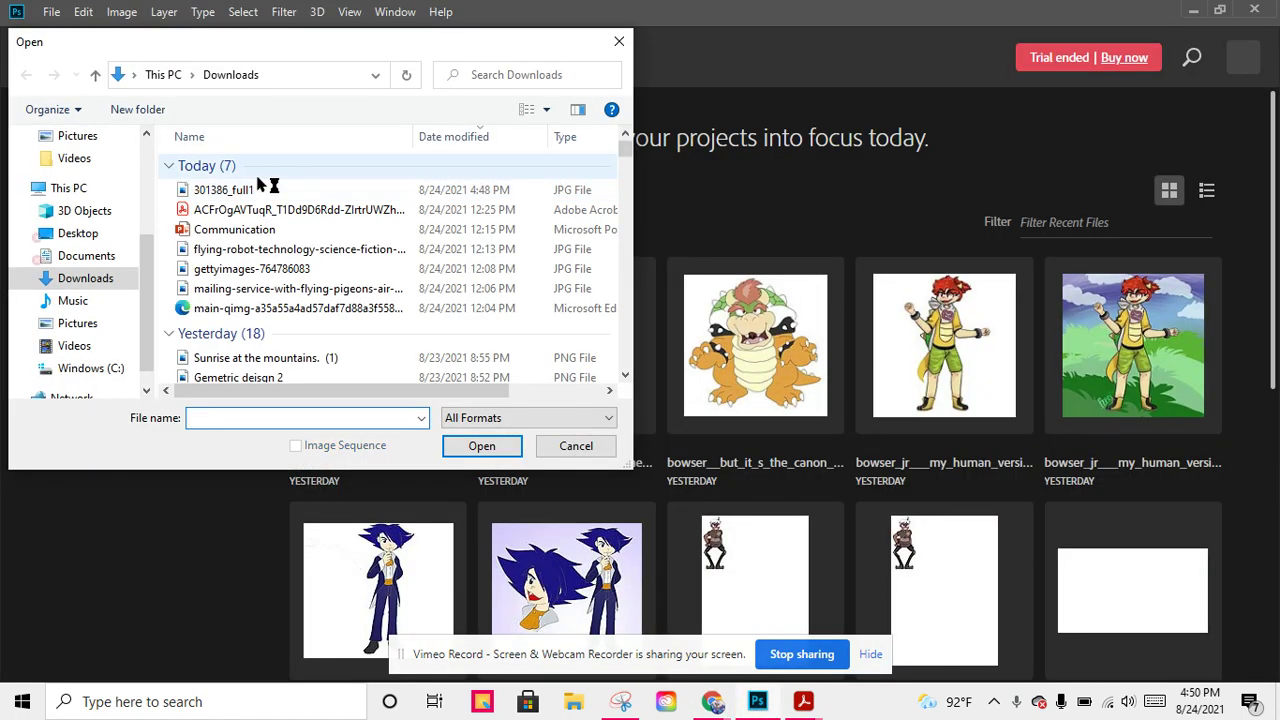
left_click(256, 192)
left_click(481, 445)
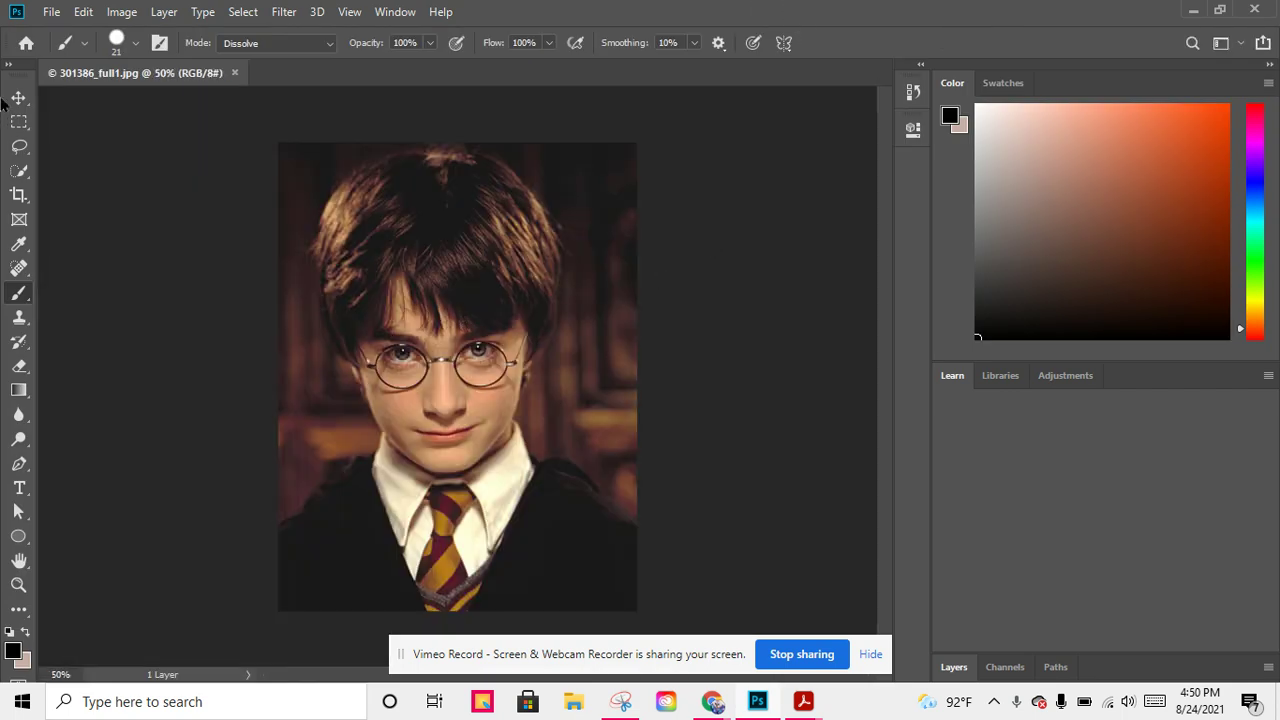
left_click(18, 97)
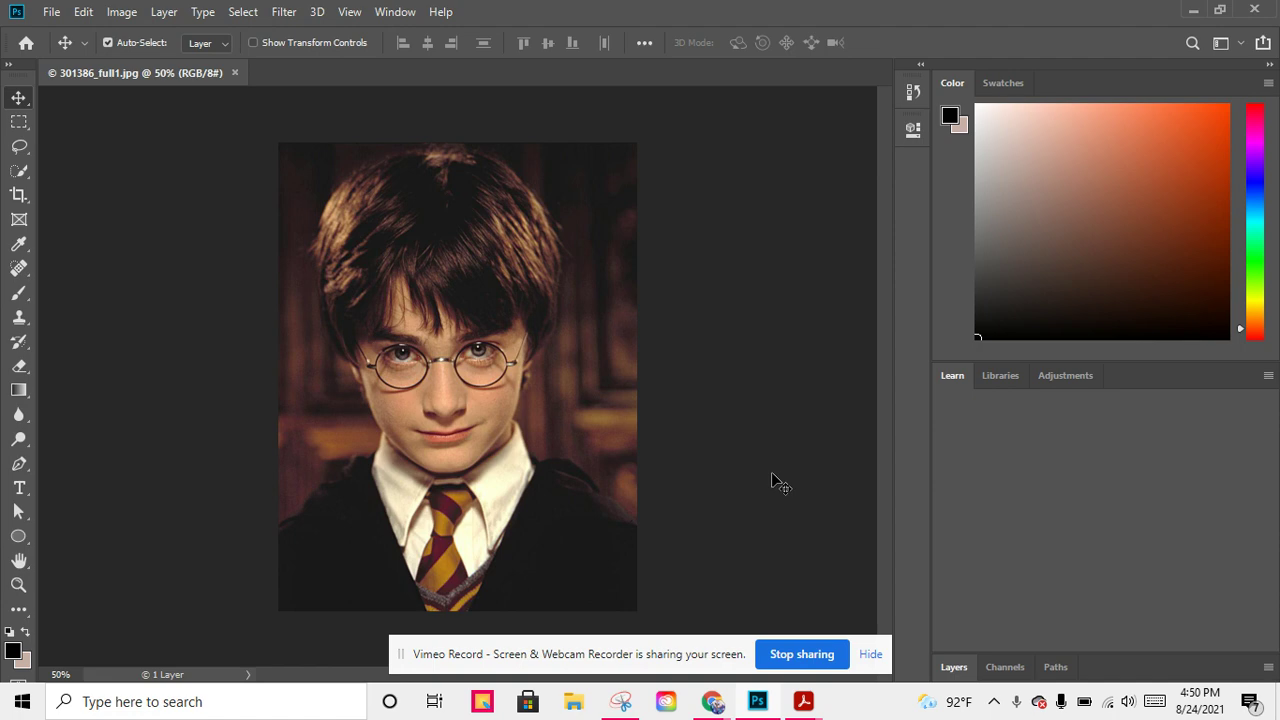
- Extend the canvas past the top-left corner with a Content-Aware crop that fills the new area
left_click(18, 195)
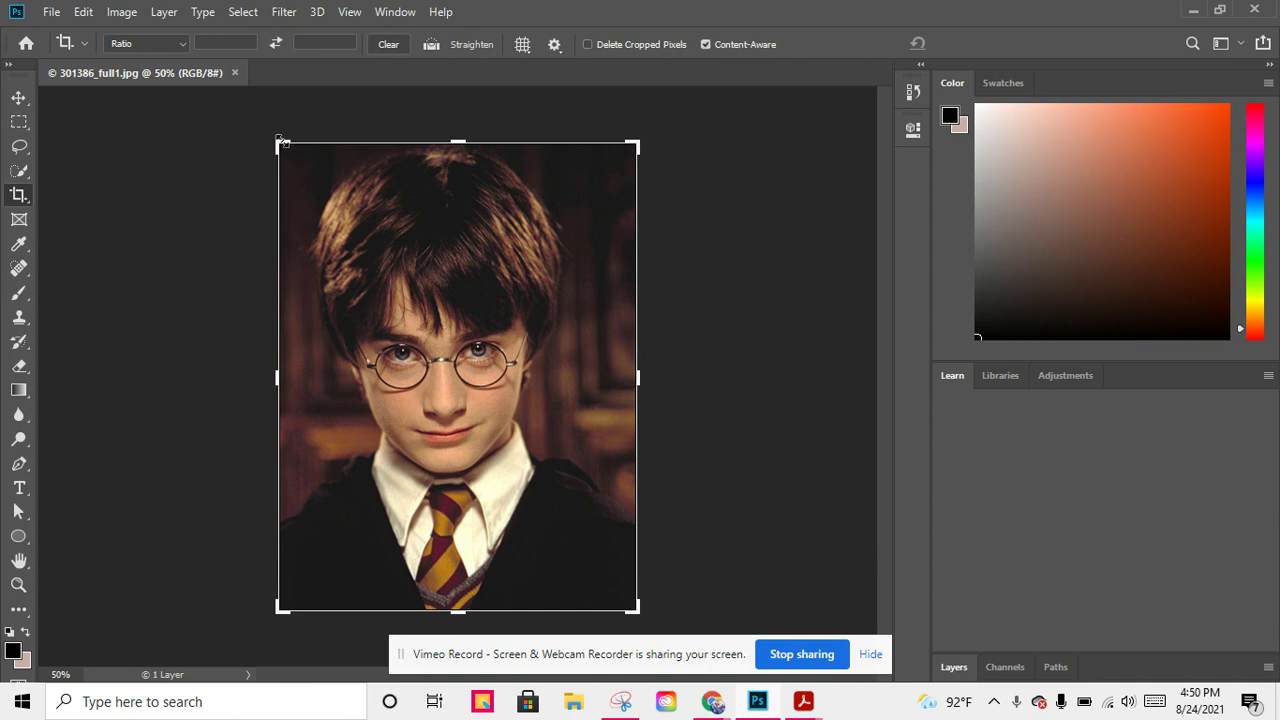
left_click_drag(282, 143, 266, 131)
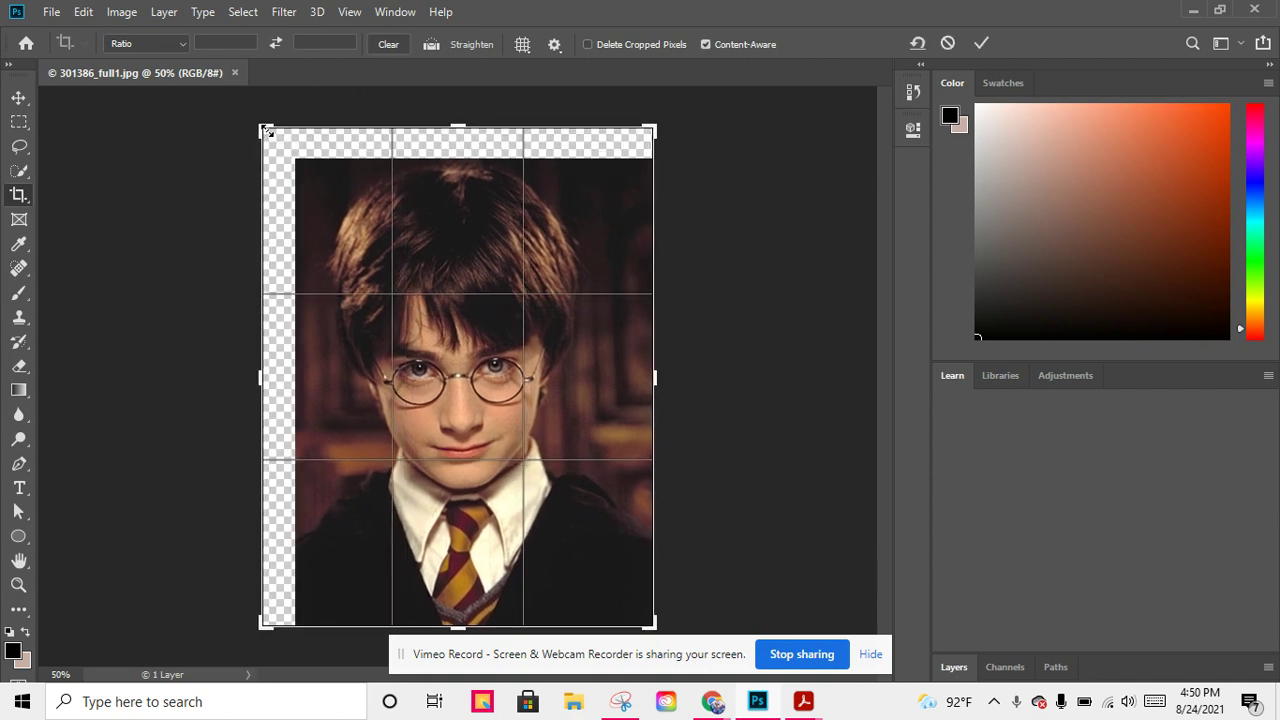
left_click(978, 44)
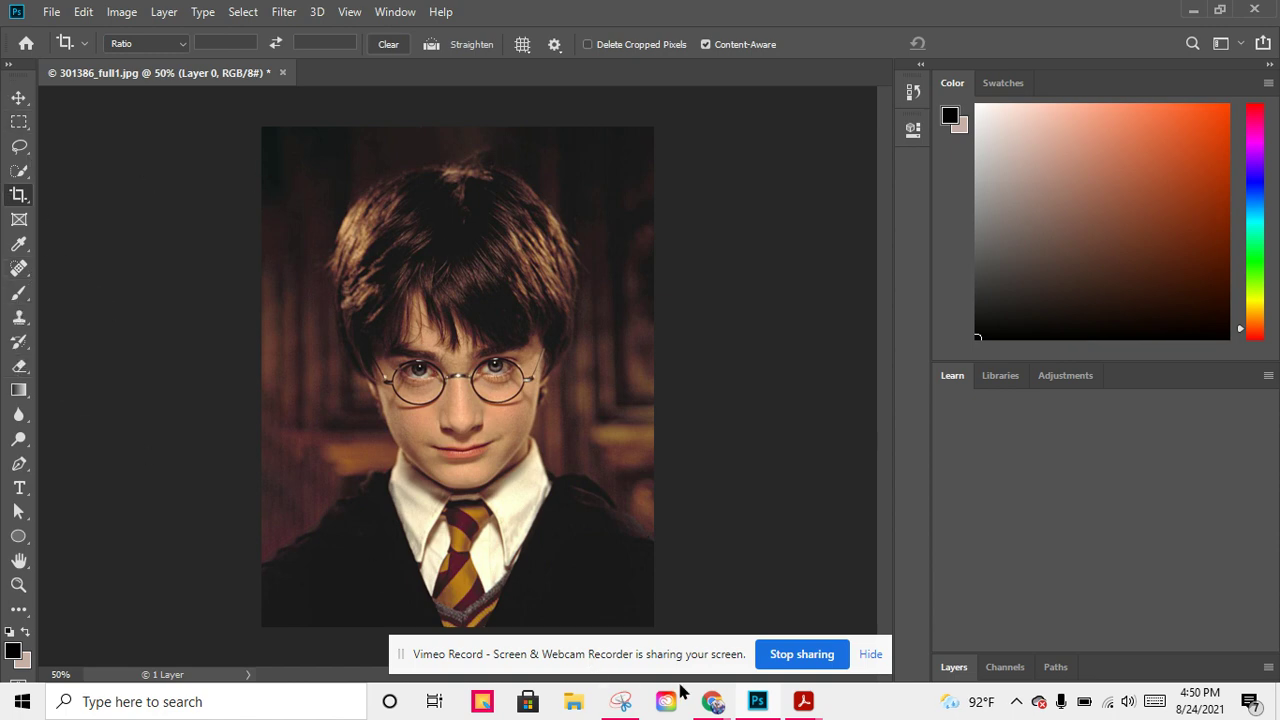
- Go to fontspace.com in Chrome
mouse_move(712, 706)
left_click(657, 646)
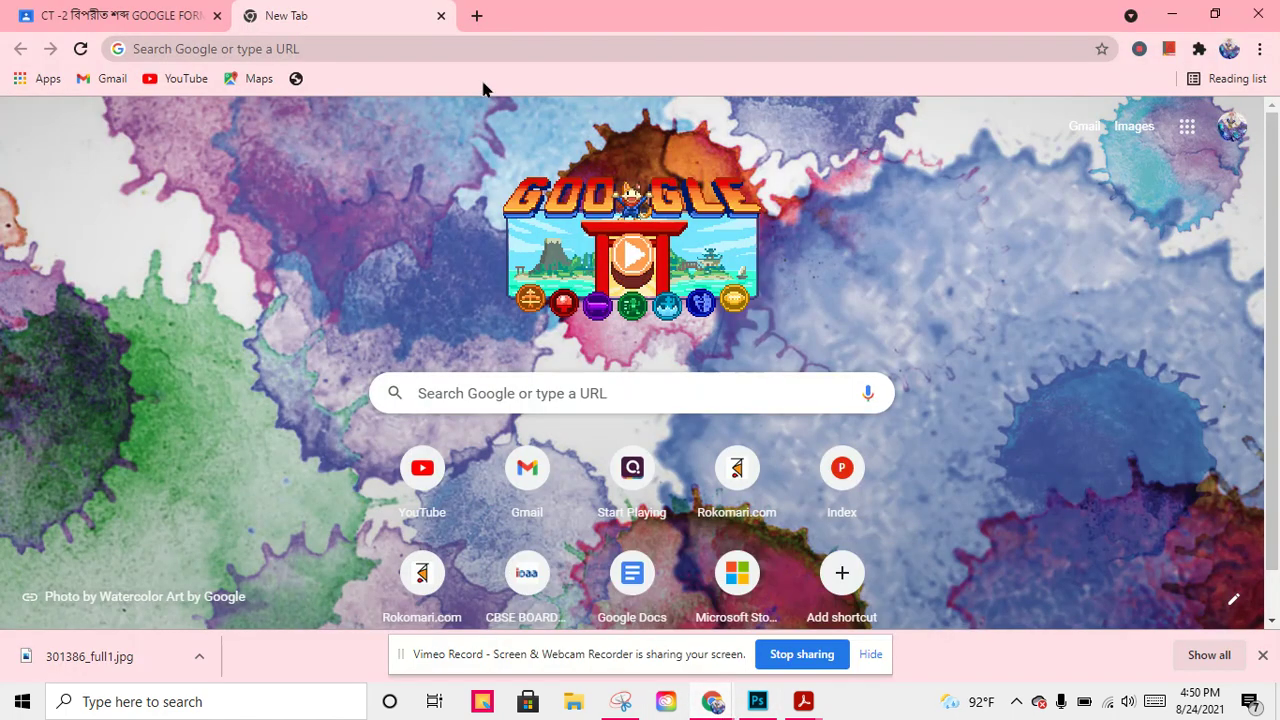
left_click(326, 38)
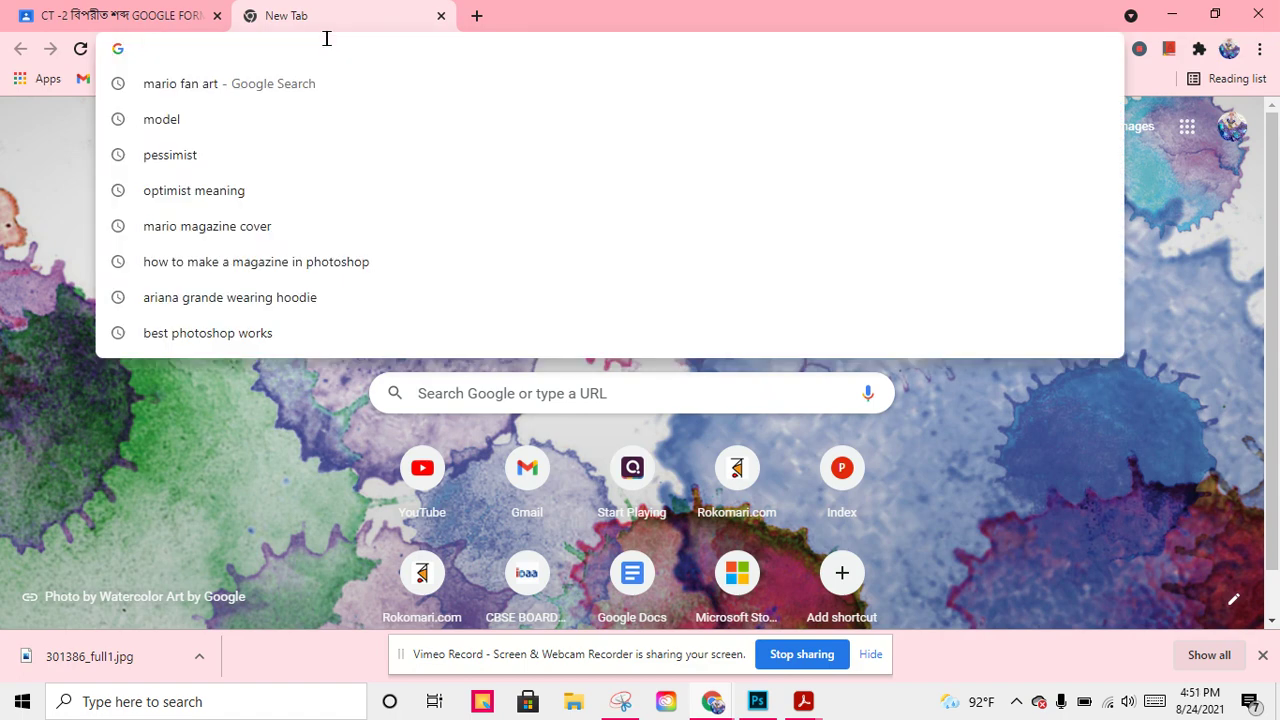
type("fontspace.com")
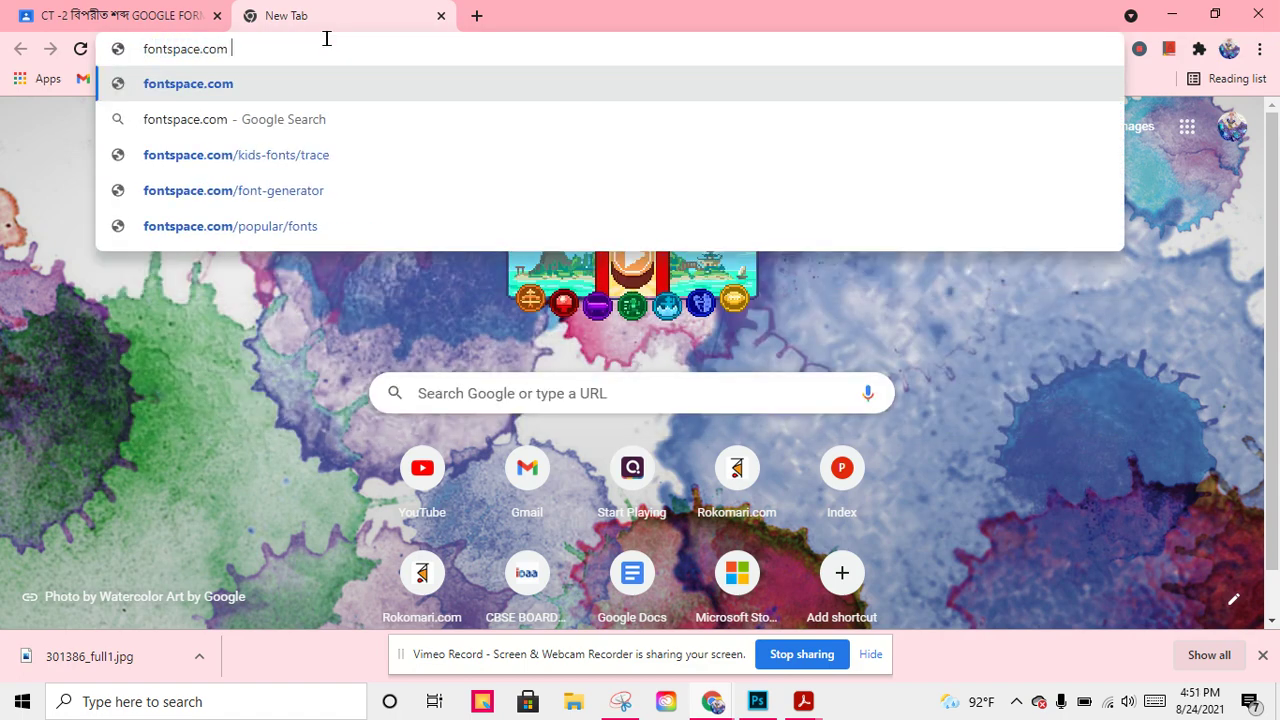
key("Return")
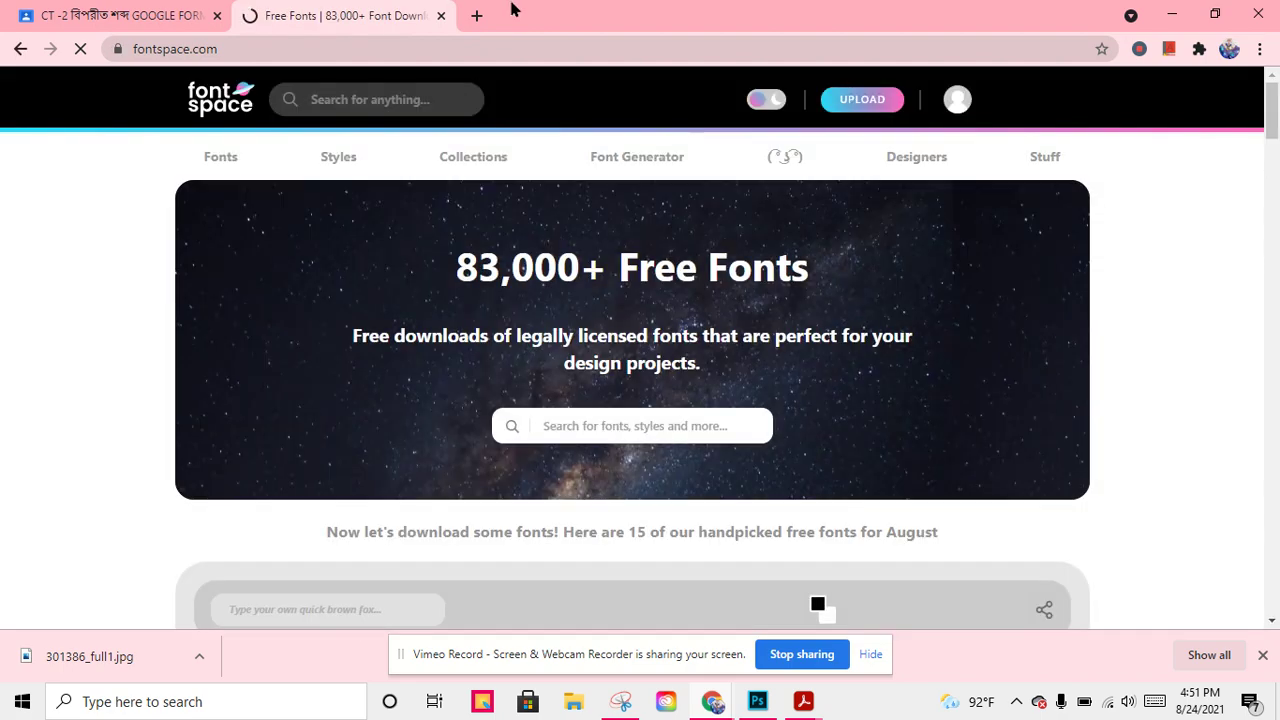
- Search FontSpace for 'magic' fonts and scroll through the results
left_click(390, 100)
type("magiv")
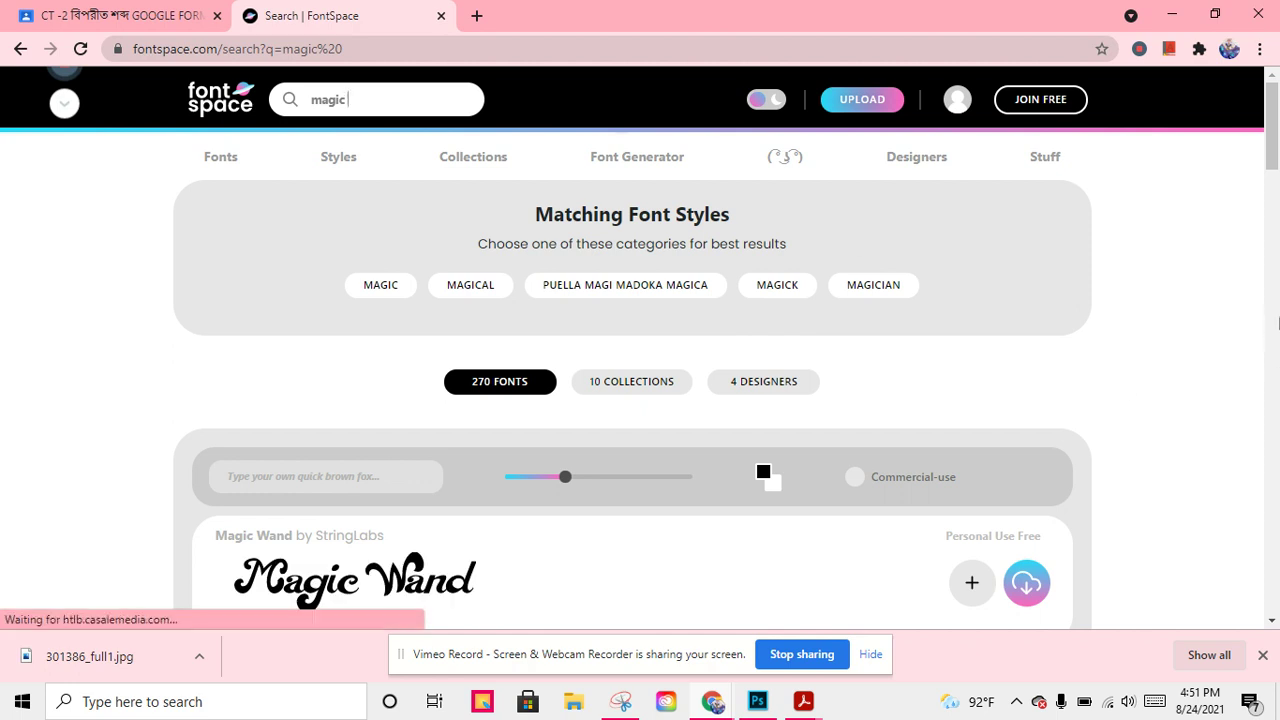
scroll(480, 337, "down", 5)
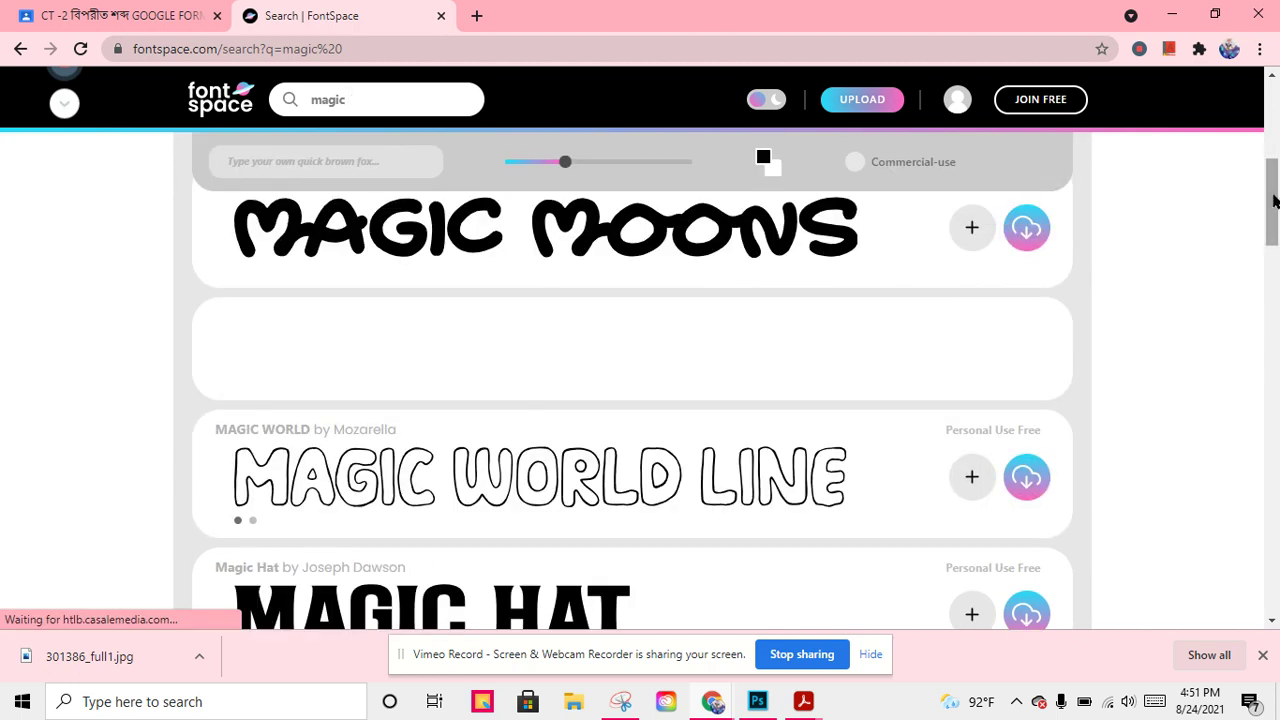
mouse_move(1275, 215)
left_mouse_down()
mouse_move(1276, 289)
mouse_move(1243, 366)
mouse_move(1266, 477)
mouse_move(1249, 523)
mouse_move(1272, 435)
mouse_move(1272, 470)
mouse_move(1276, 238)
left_mouse_up()
- Look over the MAGIC WORLD font page, then download it as magic-world-font.zip from the results
left_click(600, 348)
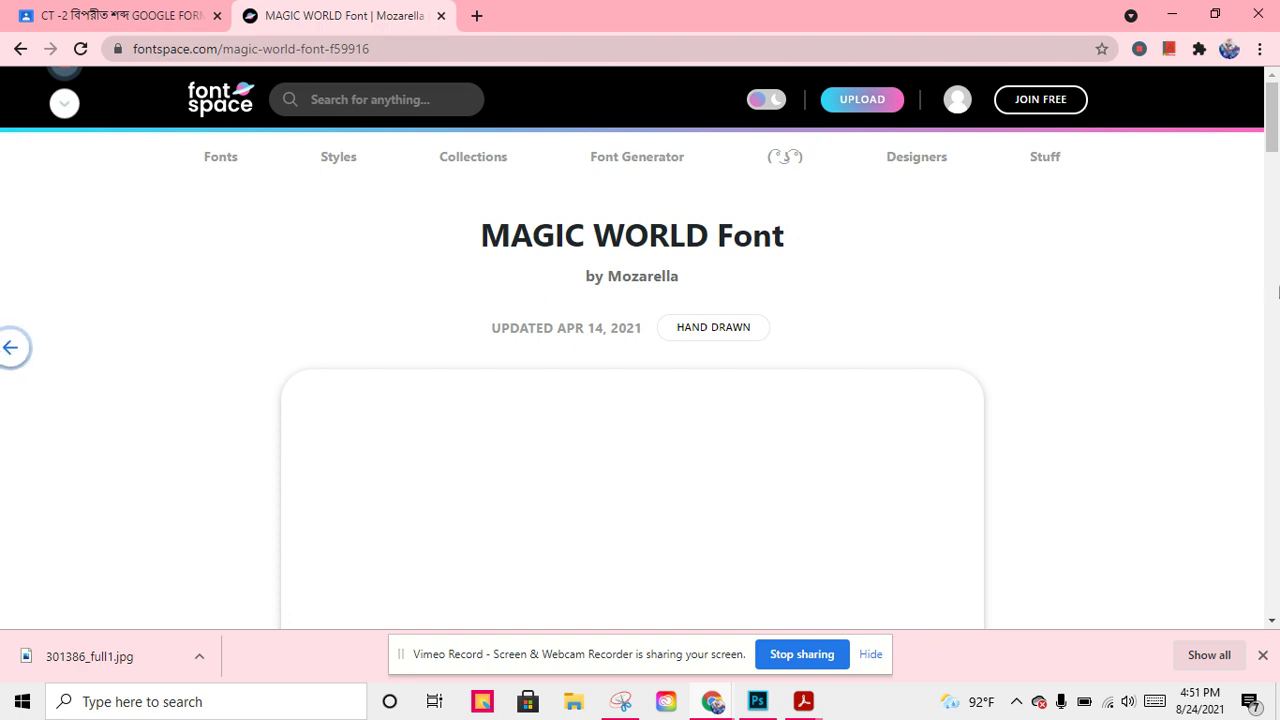
scroll(1038, 320, "down", 5)
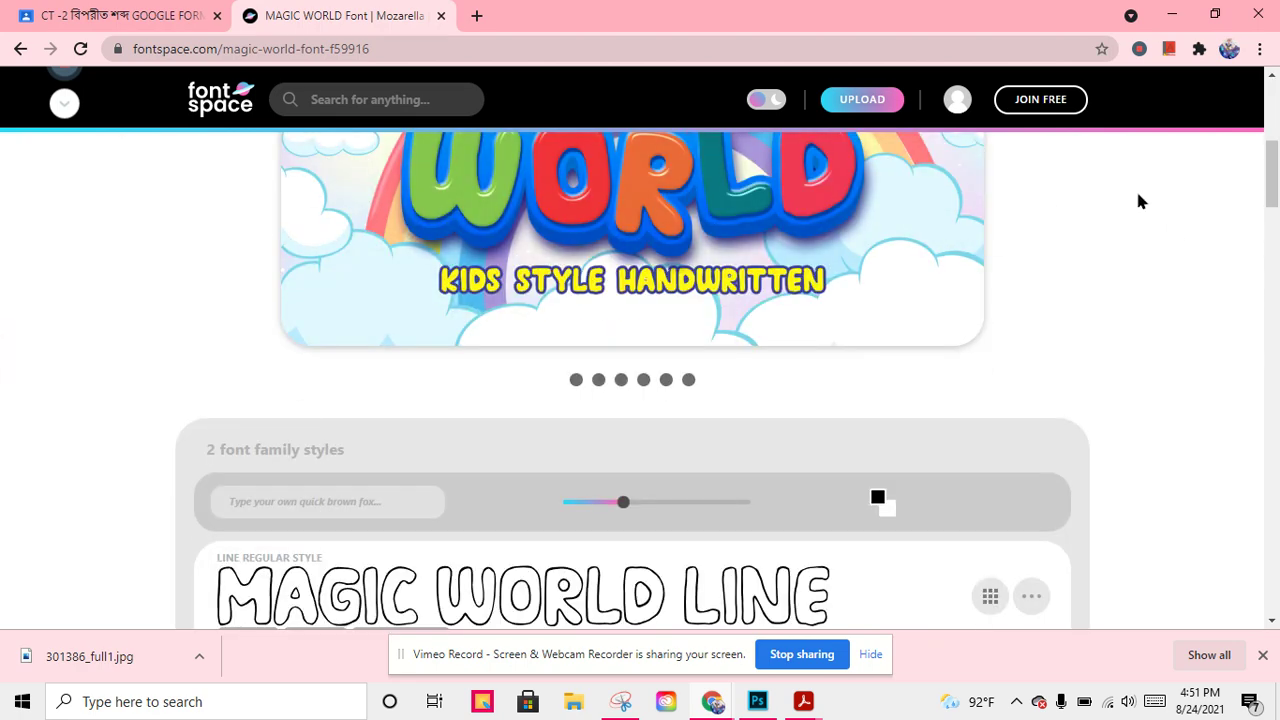
left_click_drag(1274, 180, 1276, 245)
scroll(745, 395, "up", 4)
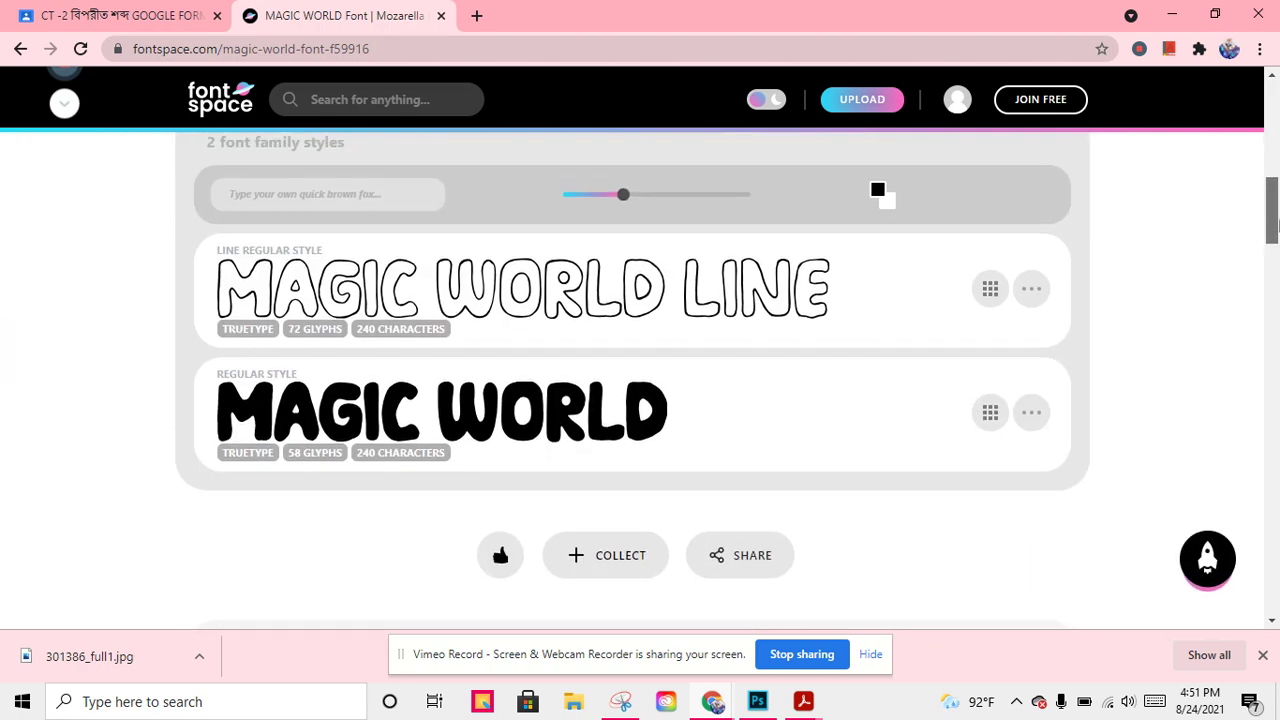
left_click(19, 52)
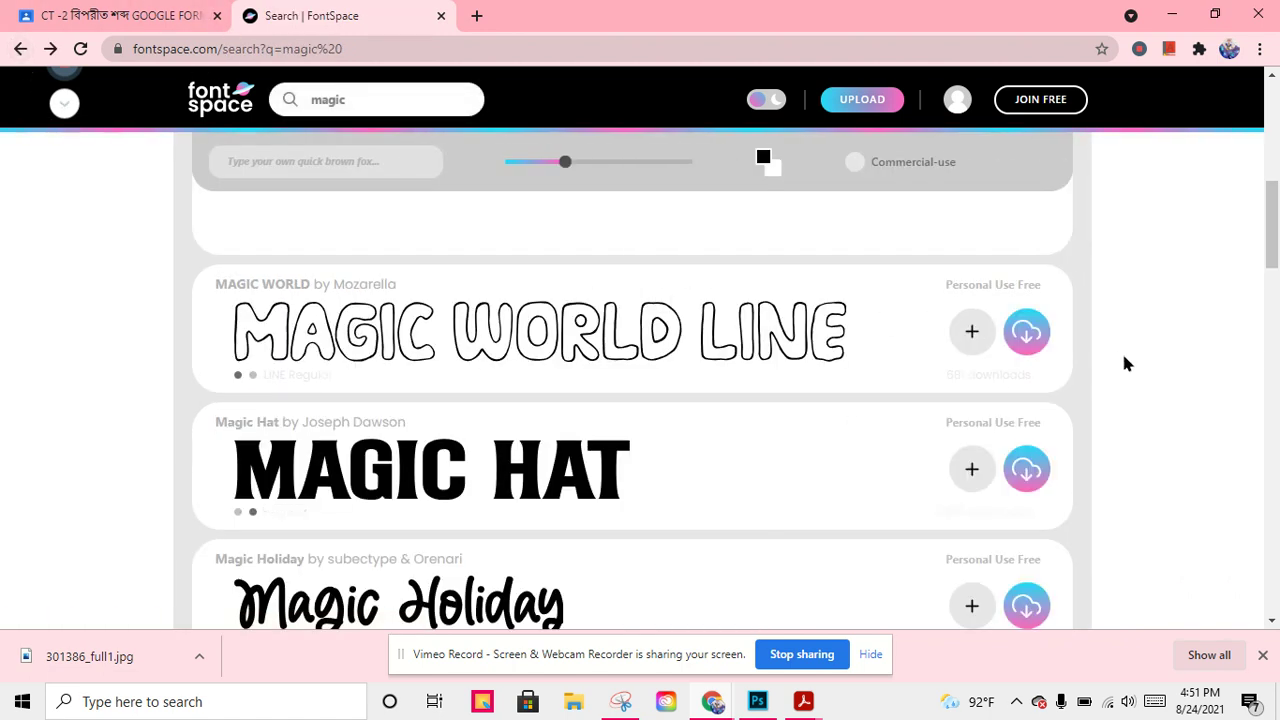
left_click(1025, 332)
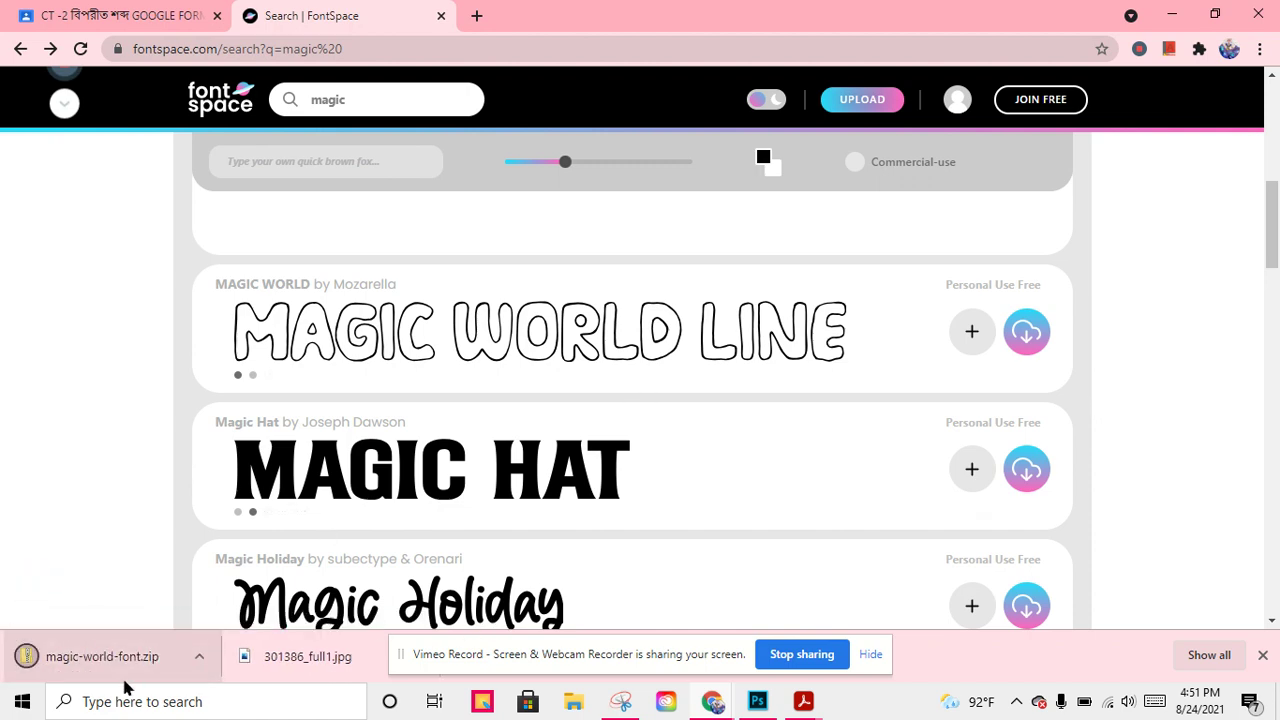
- Open magic-world-font.zip and install the MagicWorldLine-2OrzX font
left_click(143, 652)
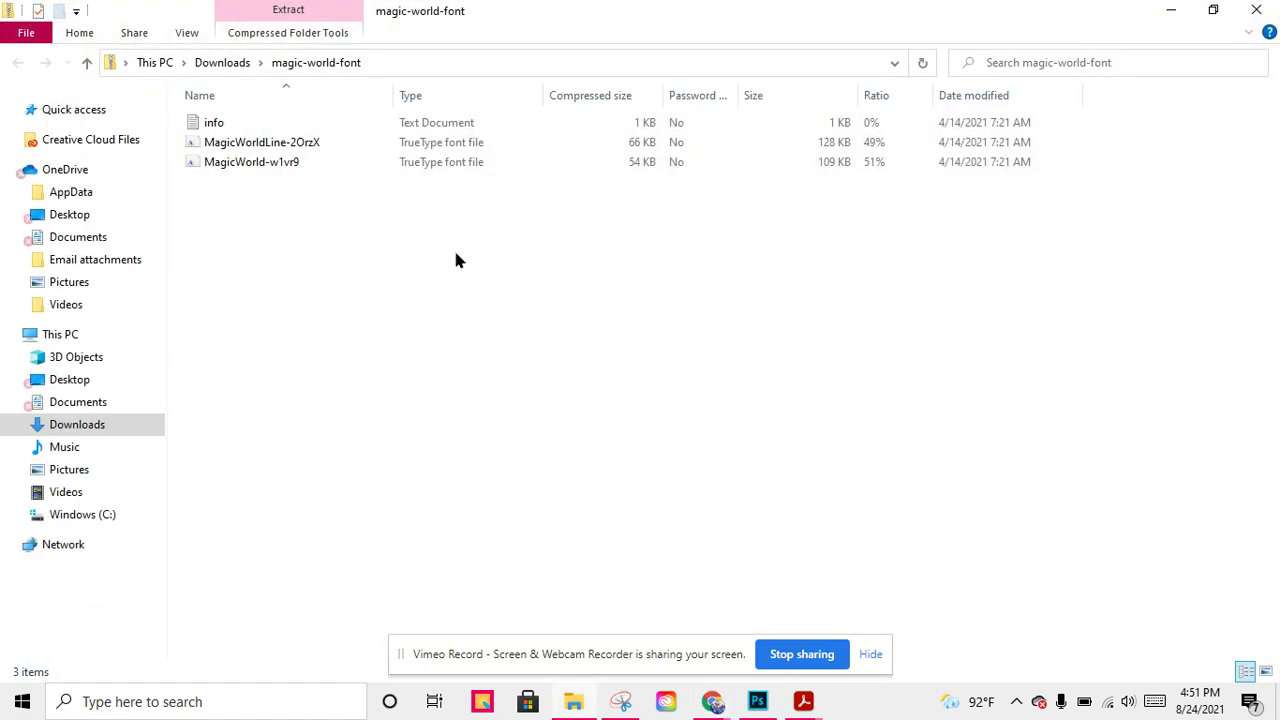
left_click(287, 149)
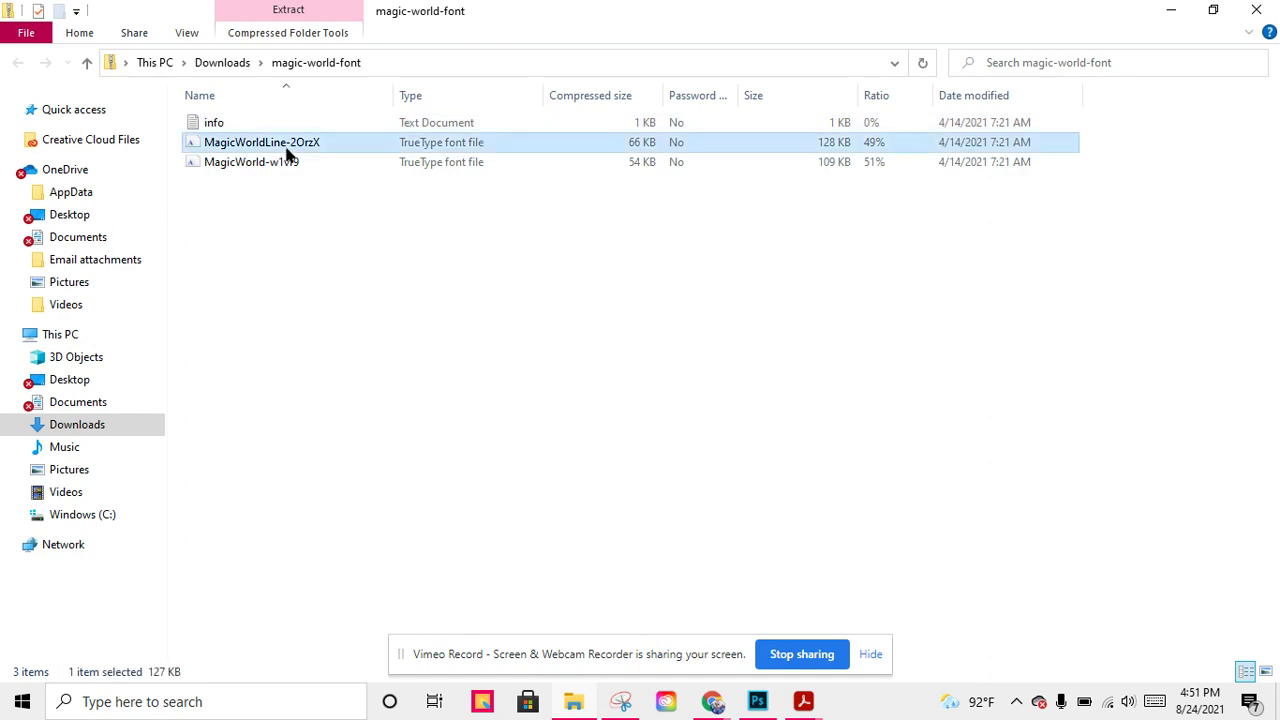
double_click(287, 149)
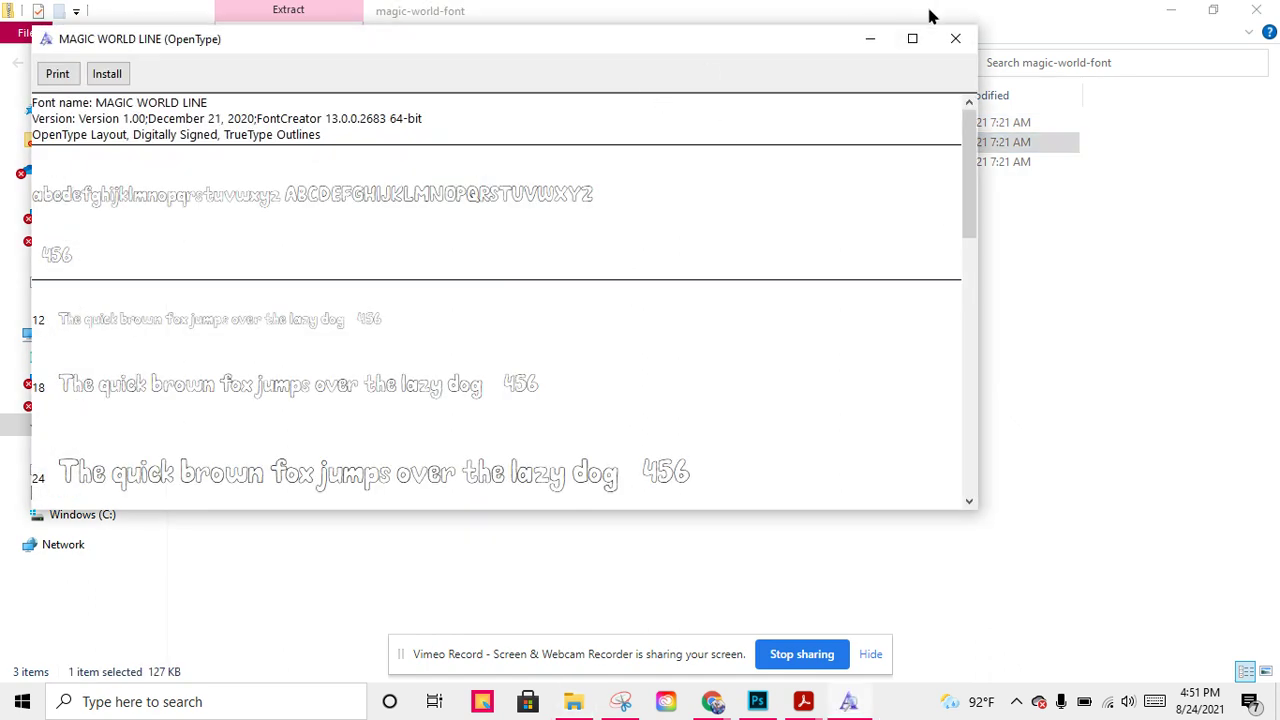
left_click(110, 84)
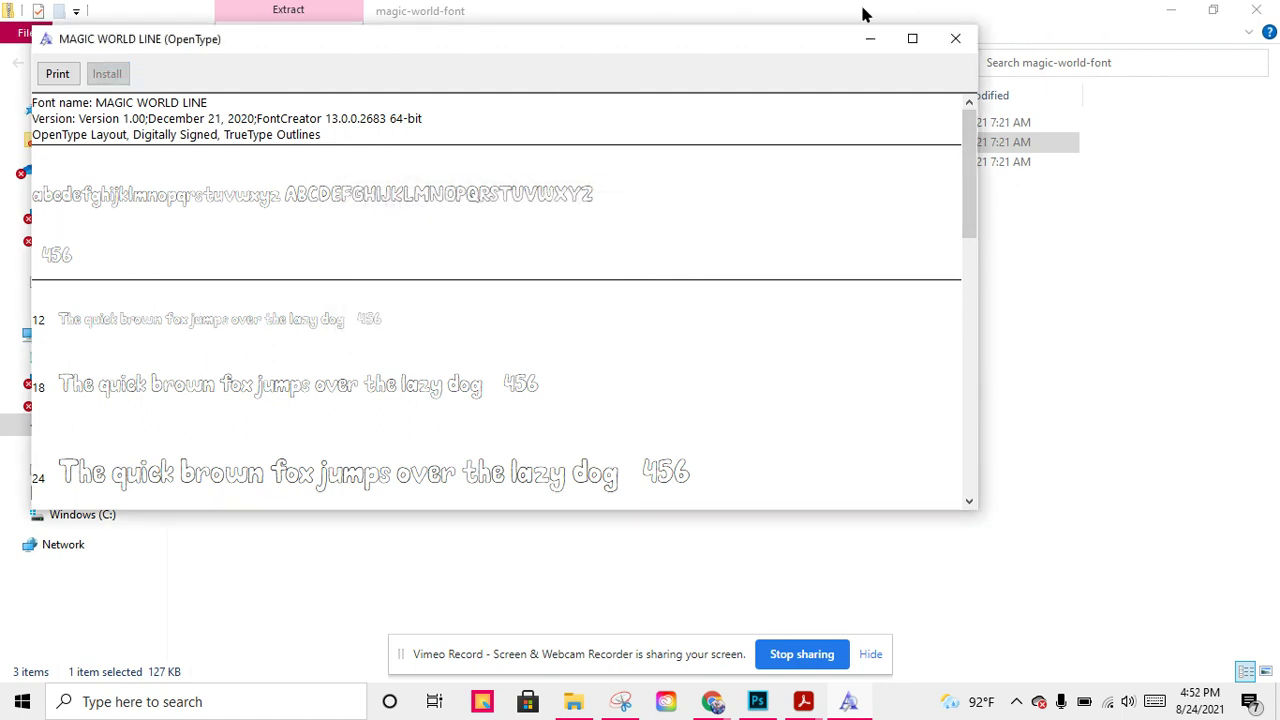
- Type a white 'Magic' title above the boy's head and shift it down and left
left_click(869, 38)
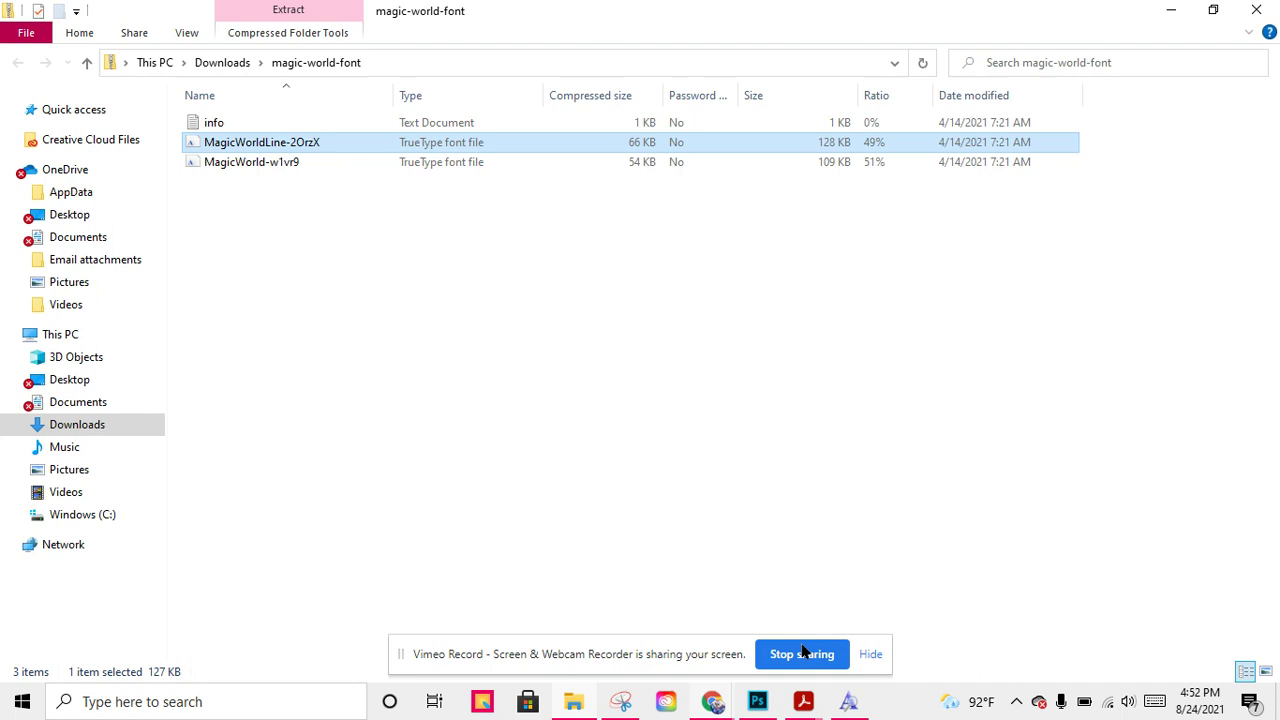
left_click(748, 704)
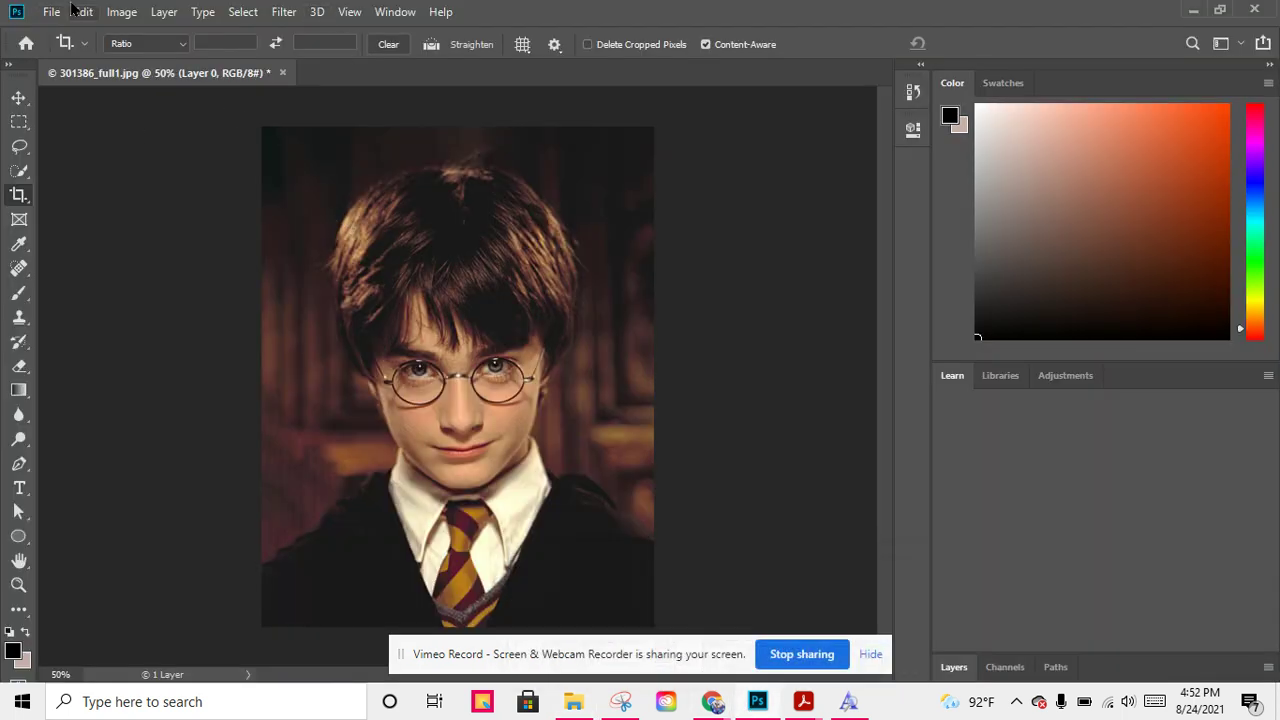
left_click(19, 488)
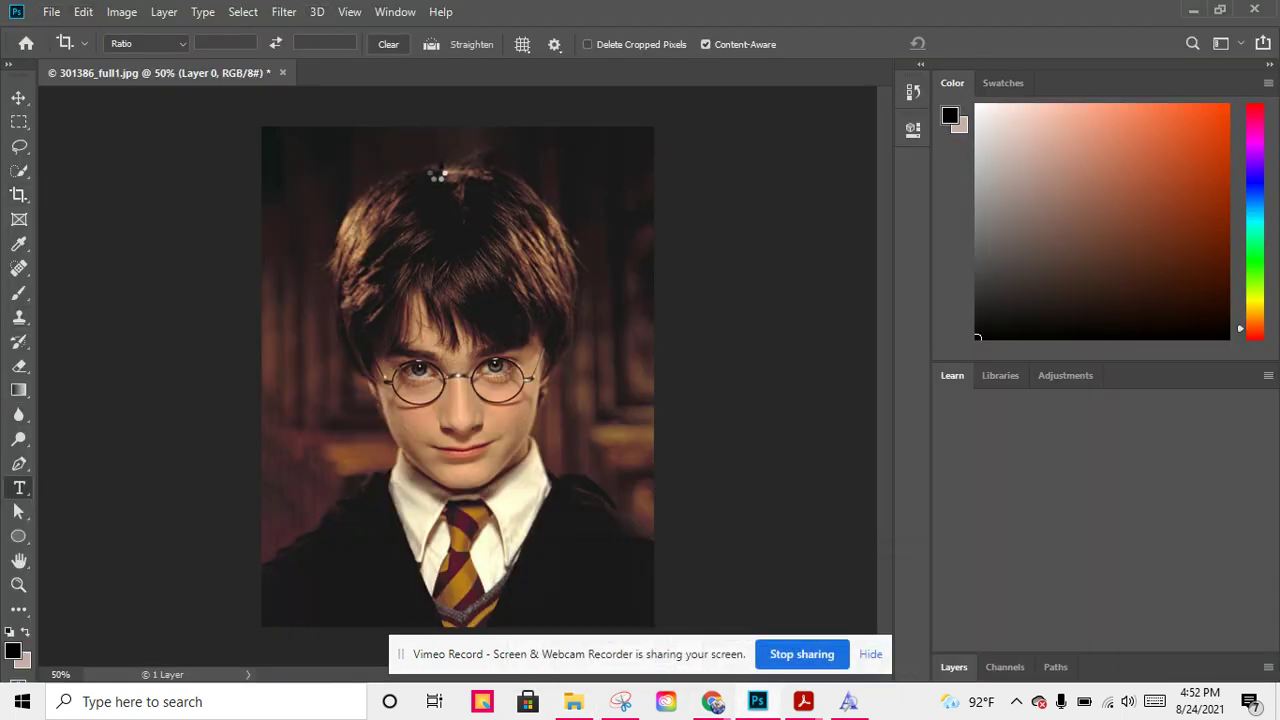
left_click(380, 195)
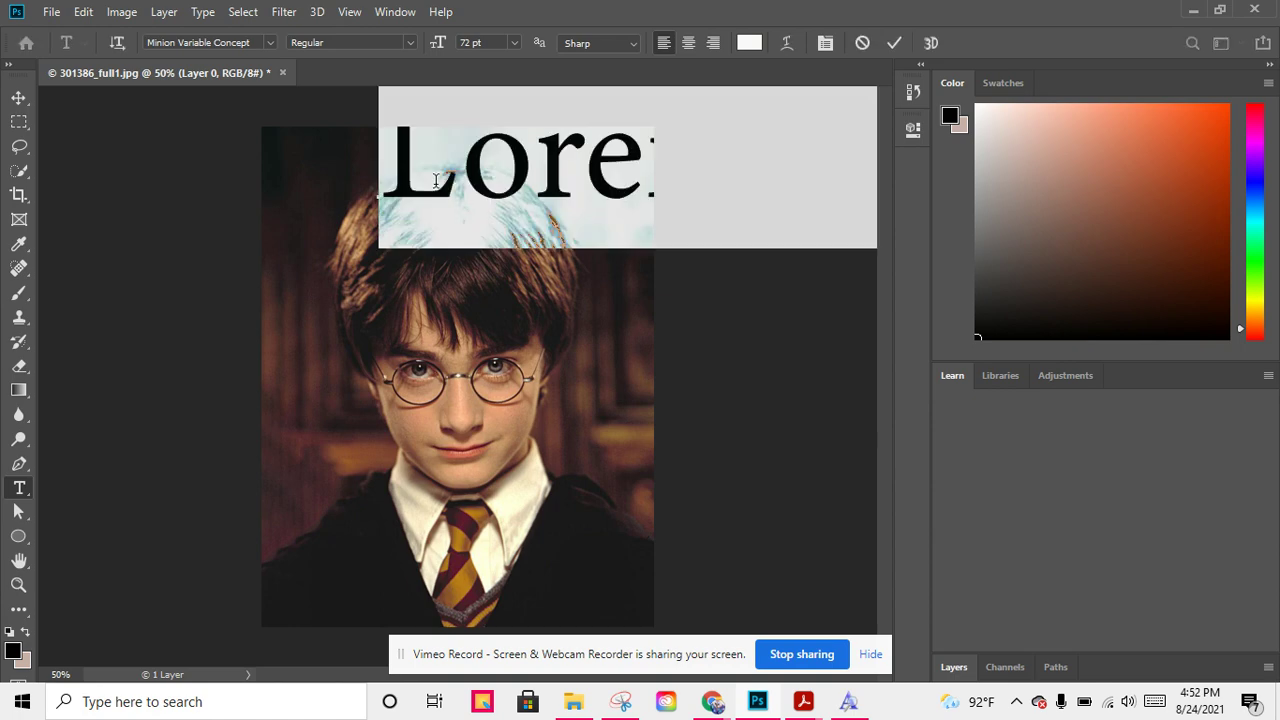
type("m")
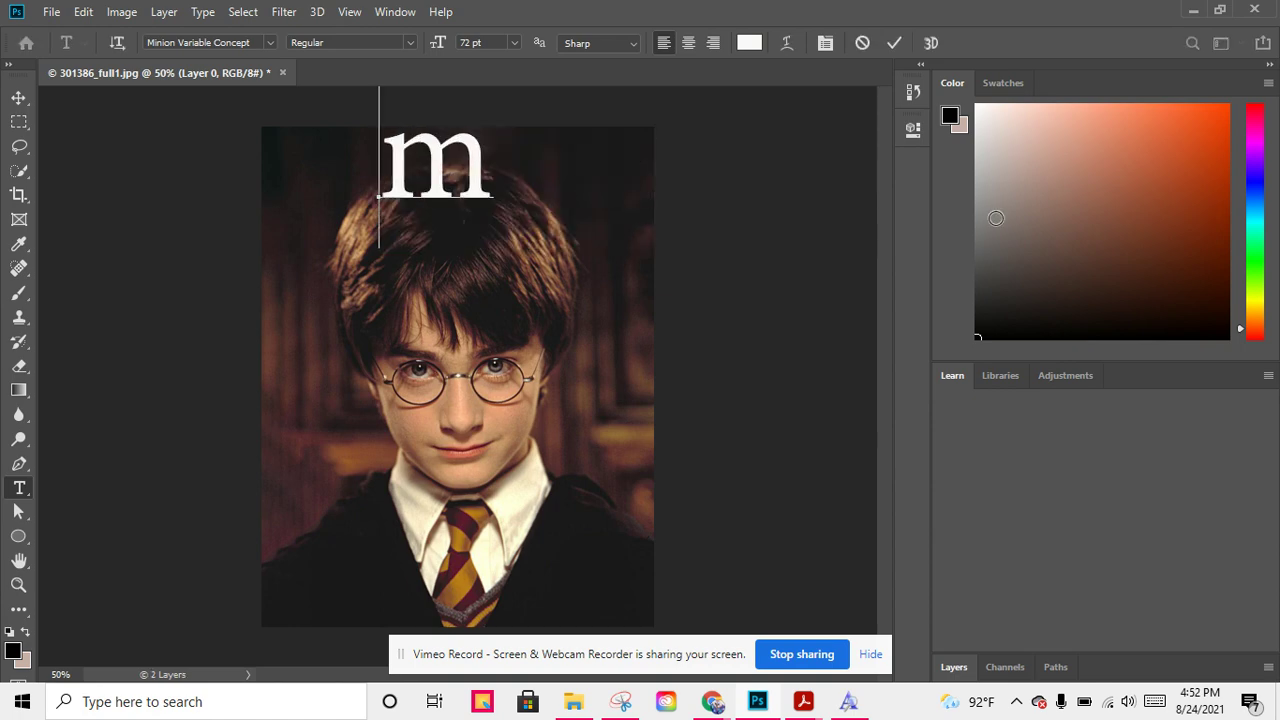
key("BackSpace")
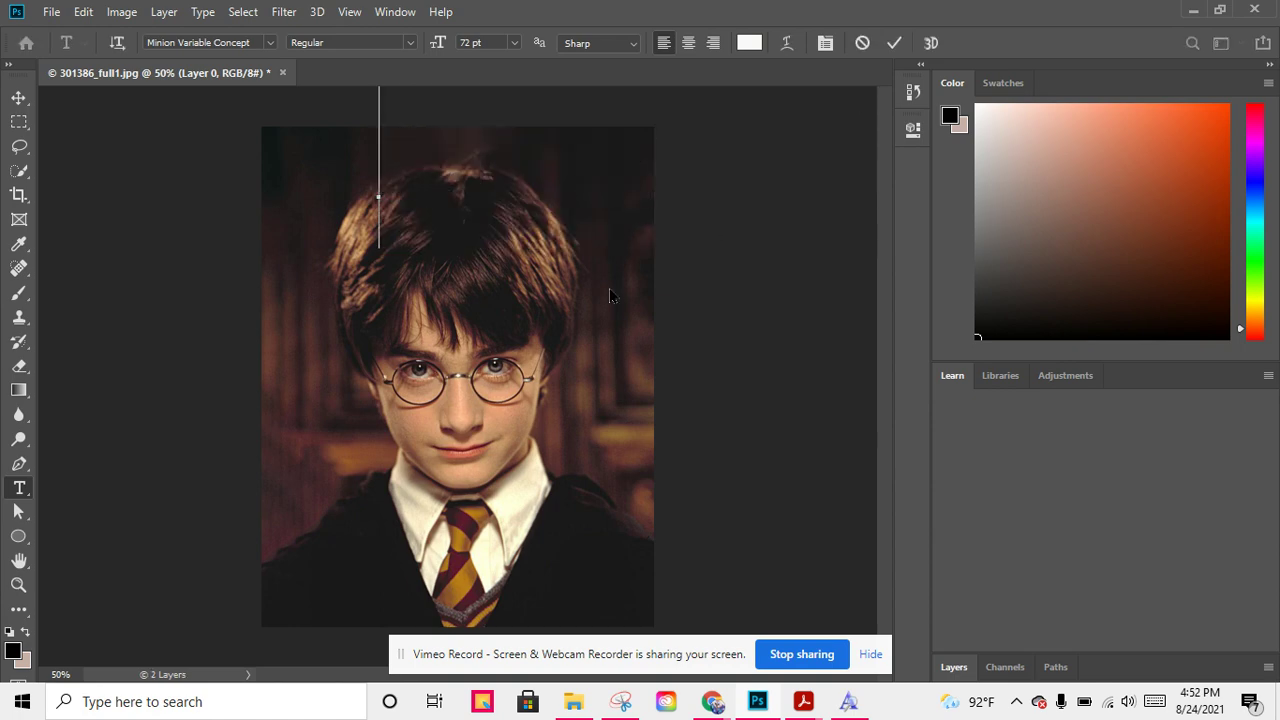
type("Magi")
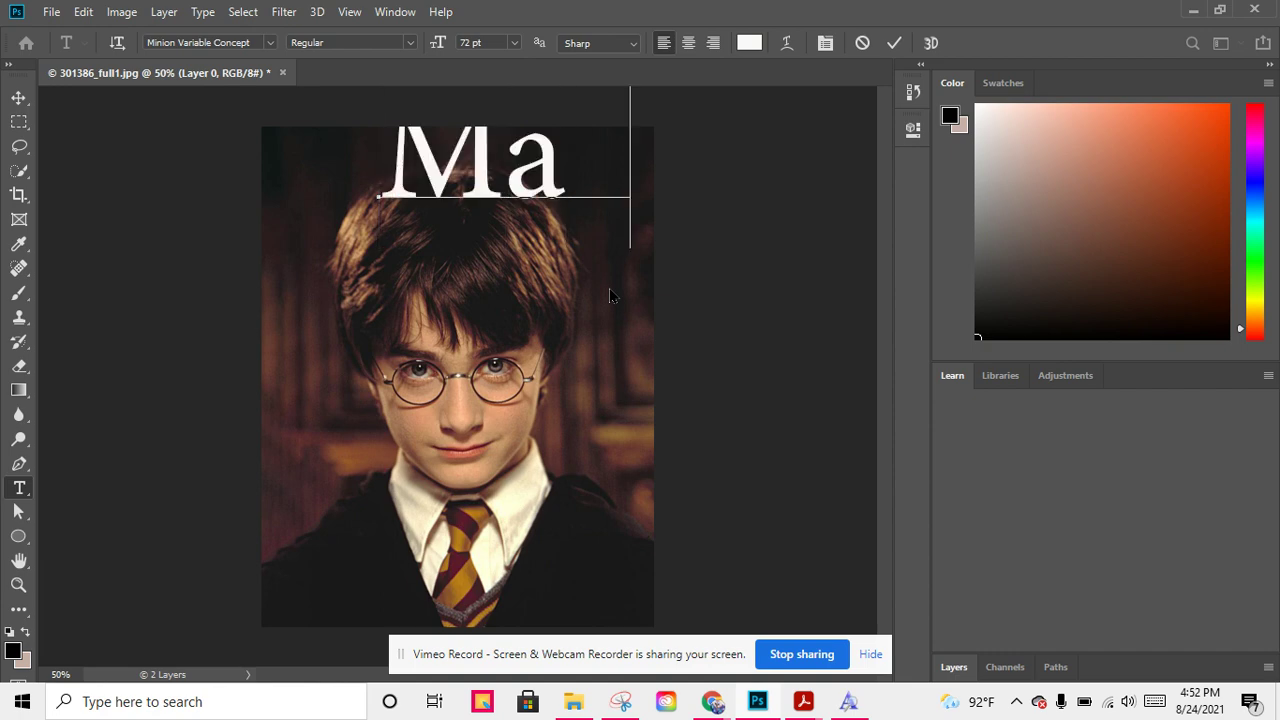
left_click(19, 100)
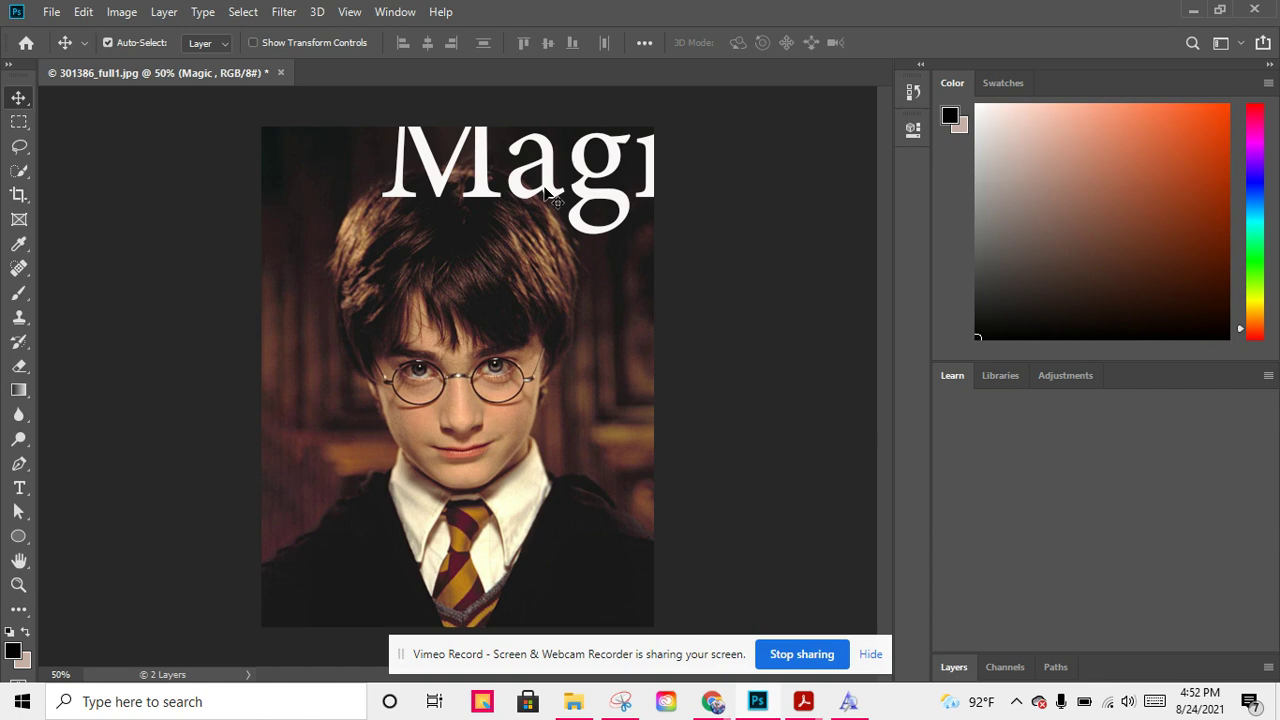
left_click_drag(548, 193, 455, 242)
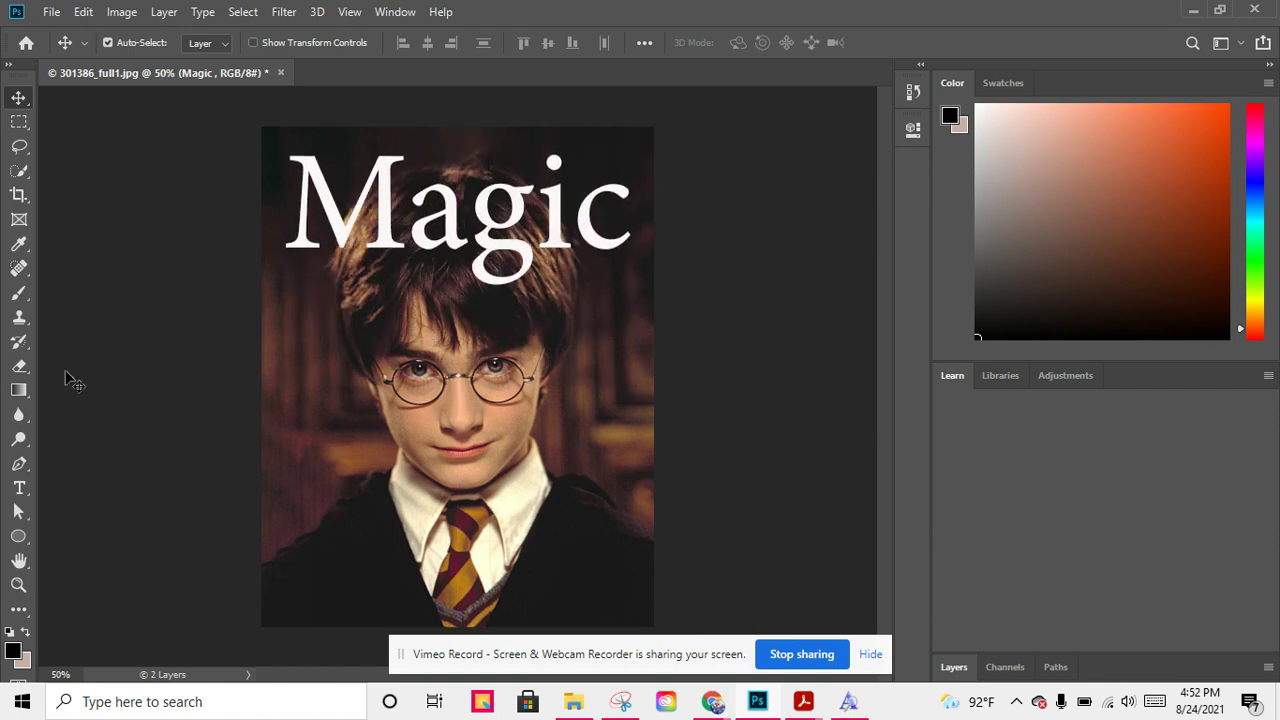
- Set the Magic title in MAGIC WORLD LINE Regular and nudge it into place
left_click(19, 488)
left_click(337, 195)
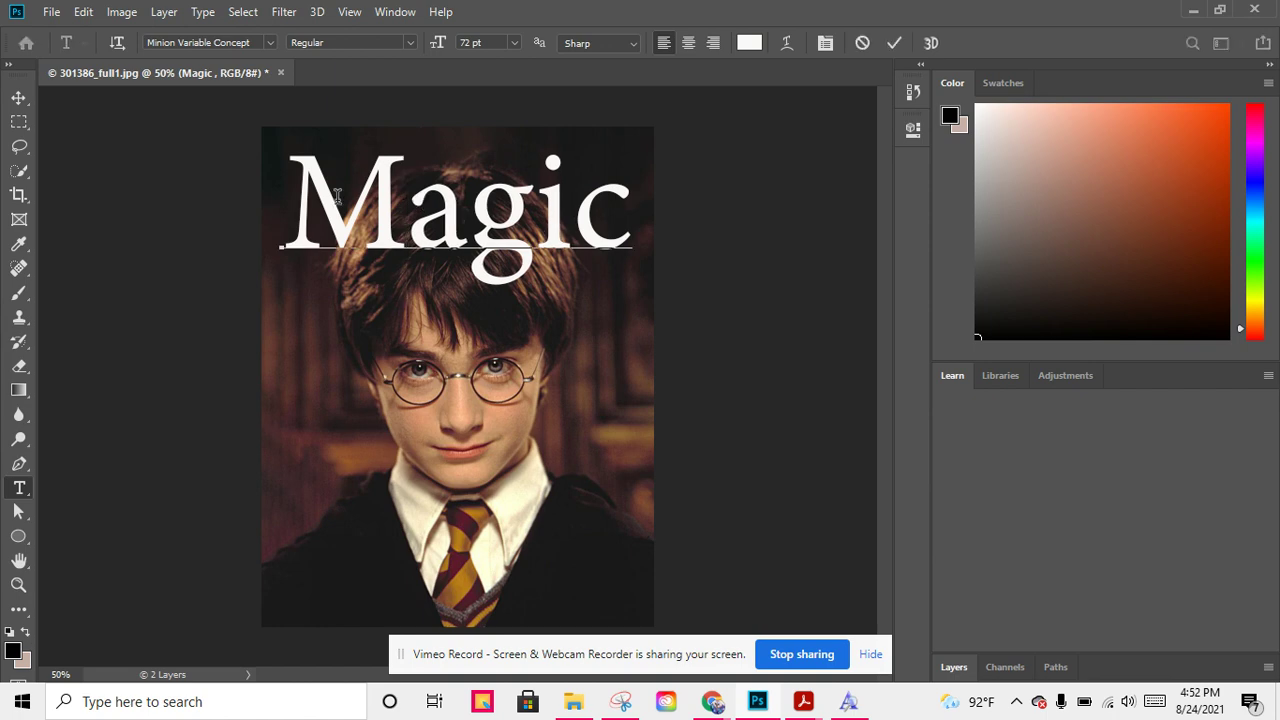
left_click_drag(337, 195, 735, 185)
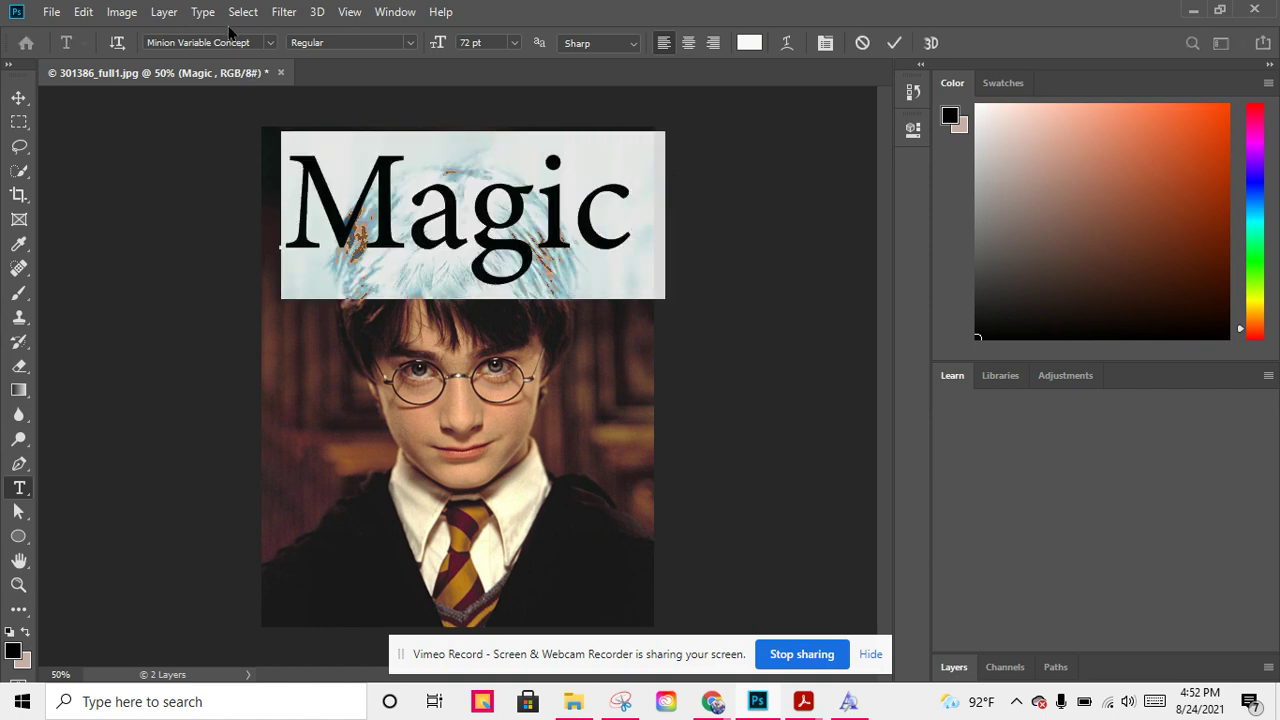
left_click(269, 44)
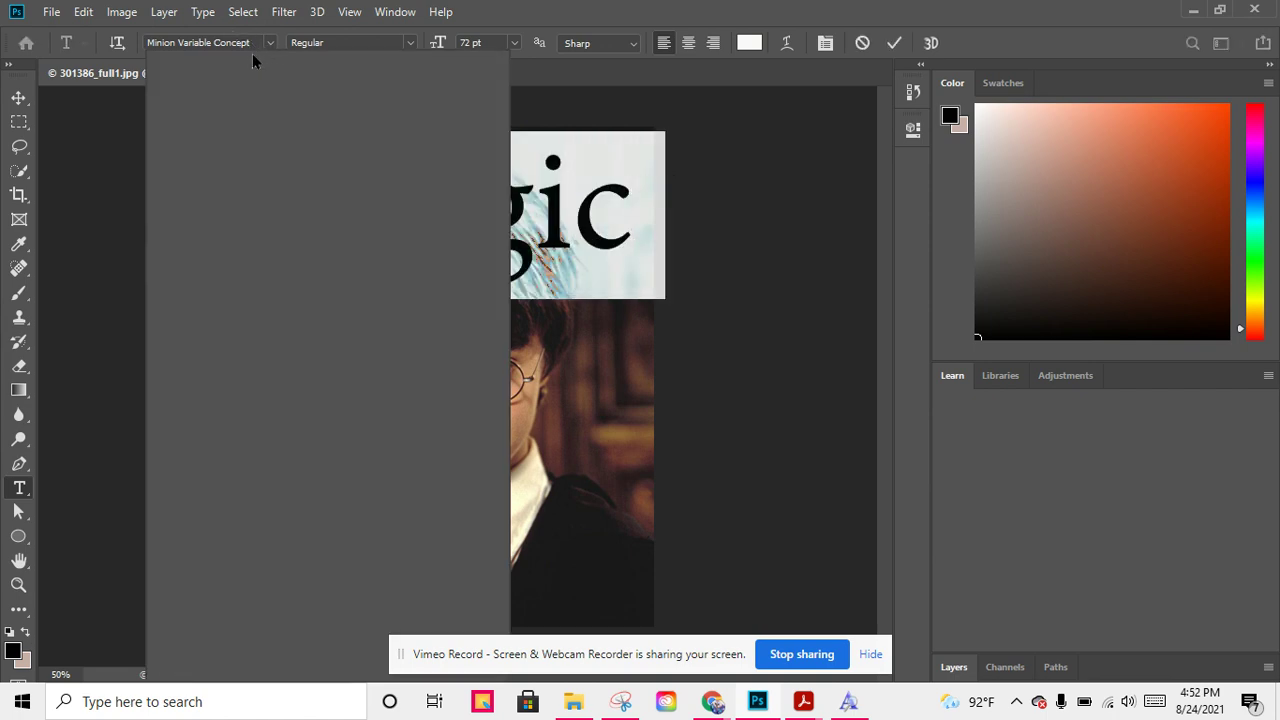
key("BackSpace")
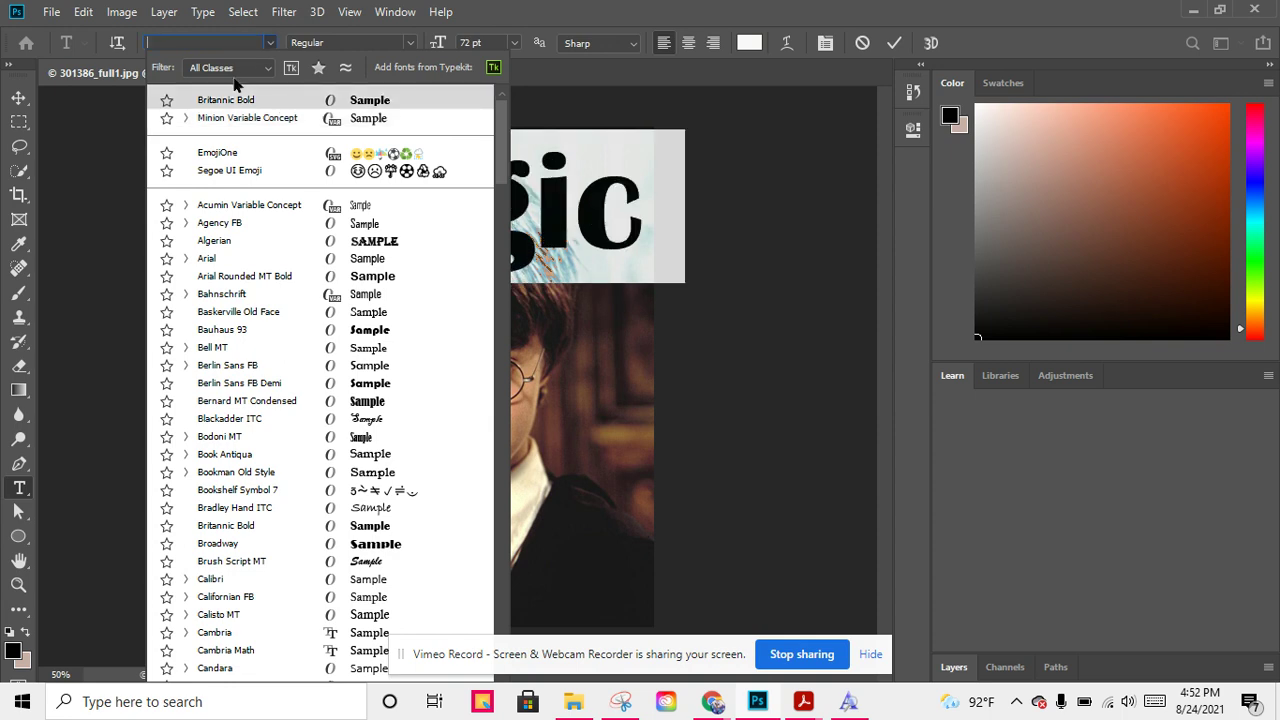
type("magic")
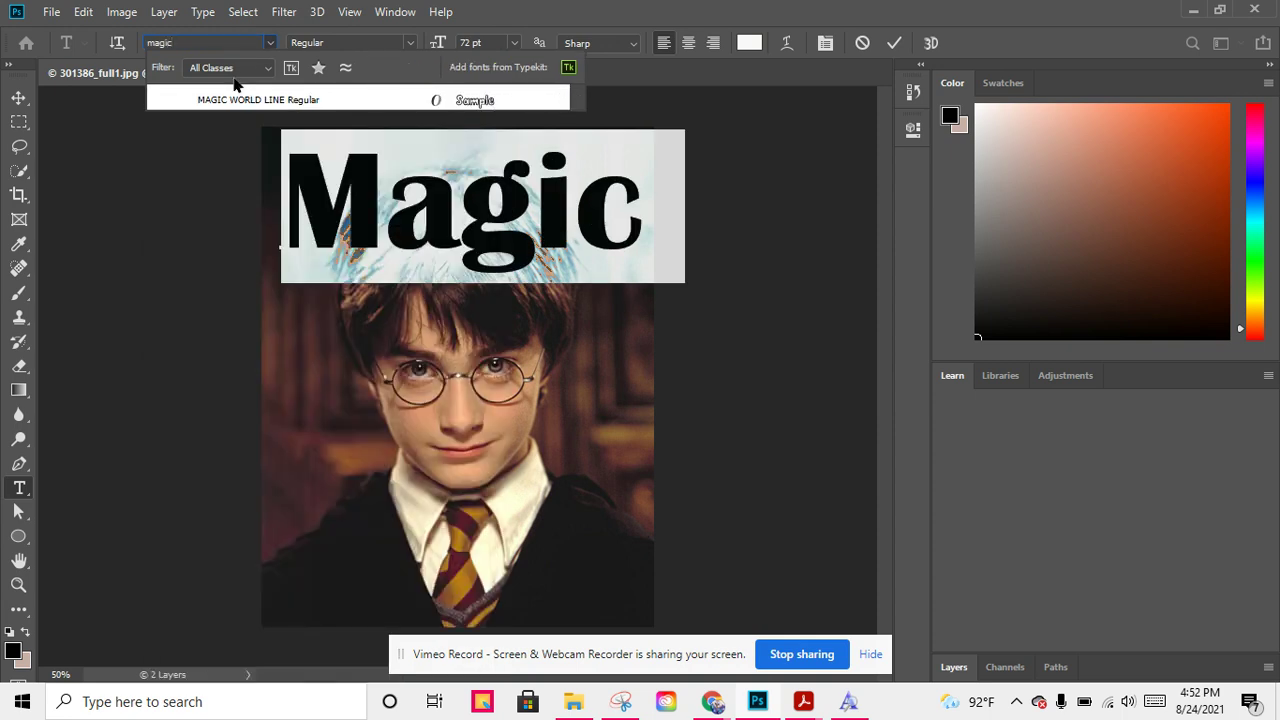
left_click(222, 100)
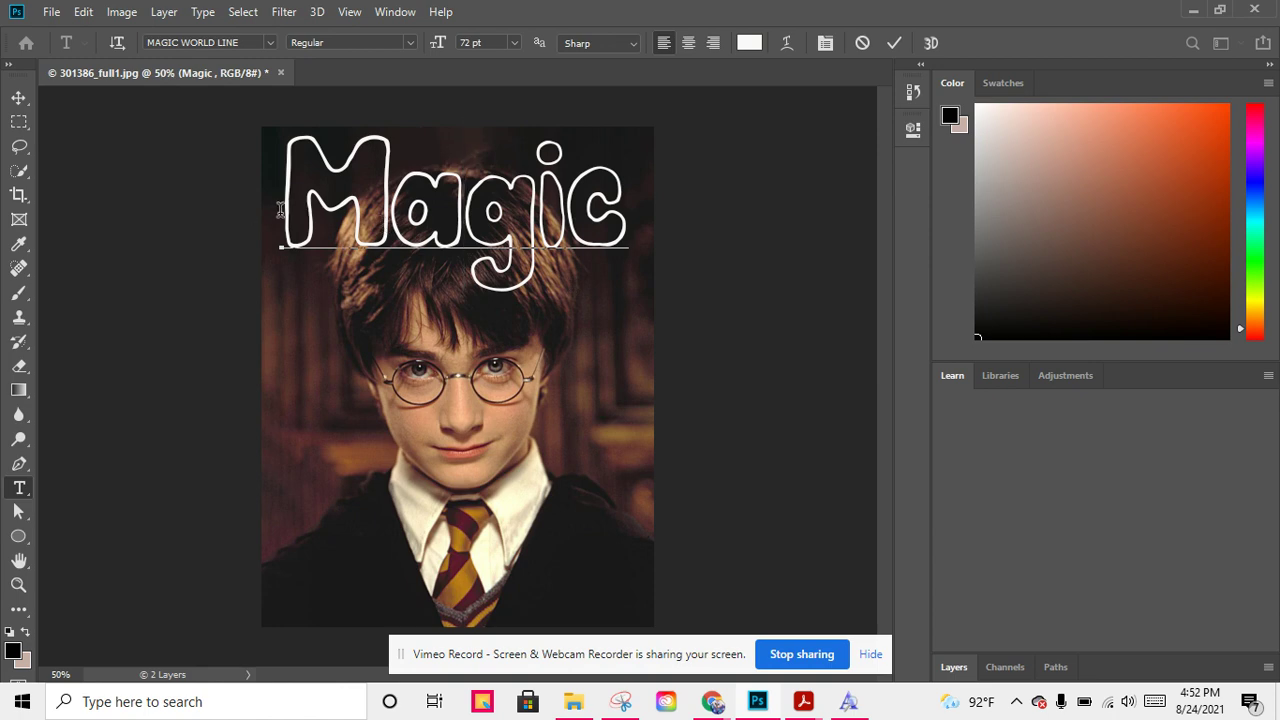
left_click_drag(321, 217, 212, 209)
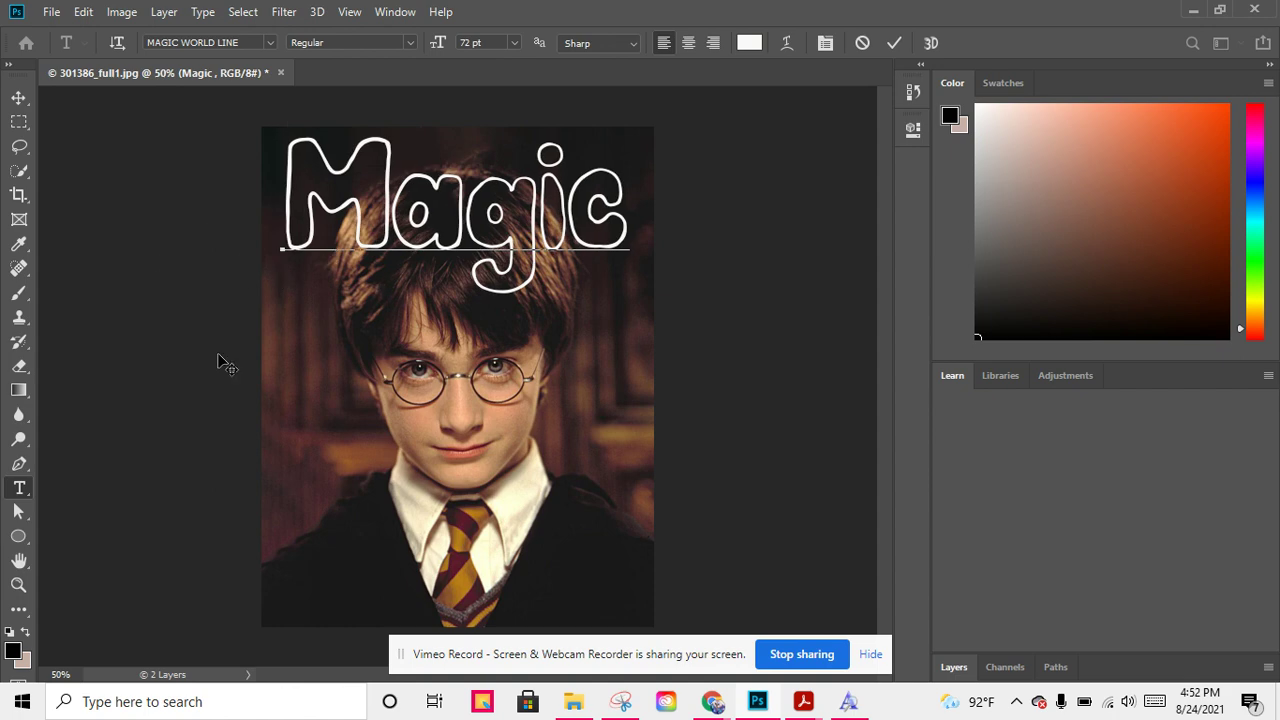
- Free-transform the Magic title to about 64.46 pt and place it above Harry's hair
key("ctrl+t")
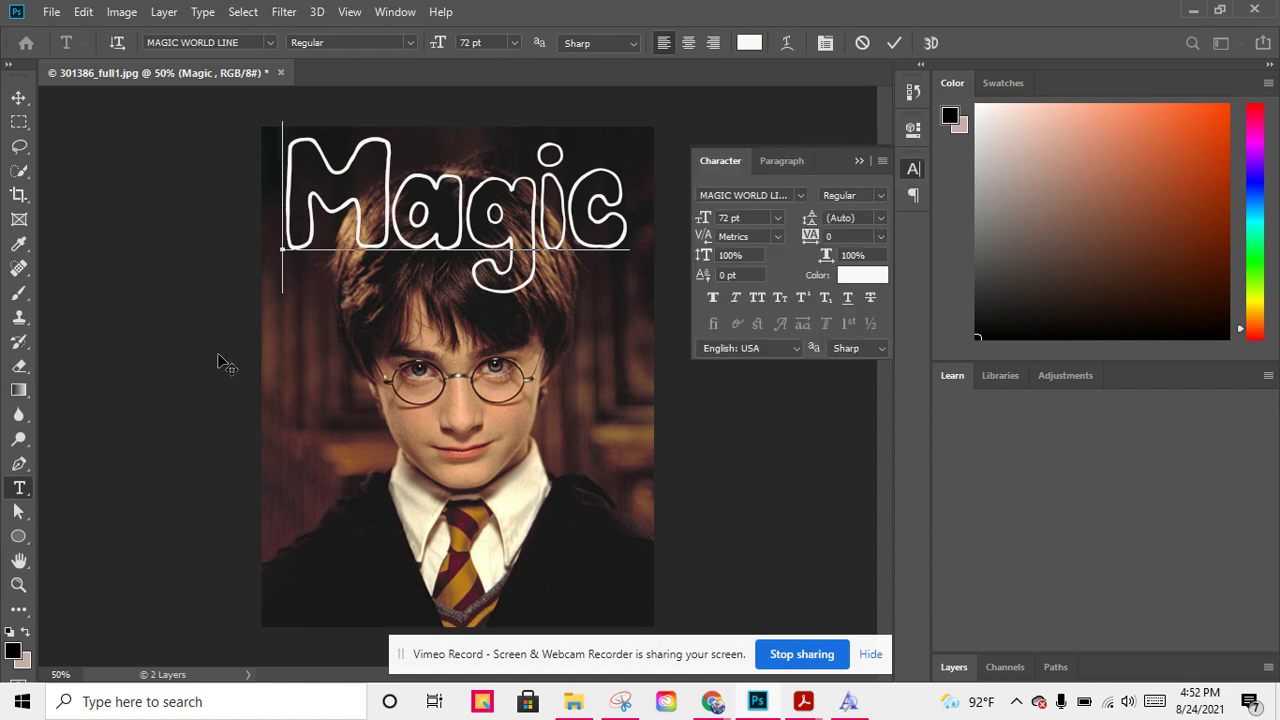
left_click(18, 97)
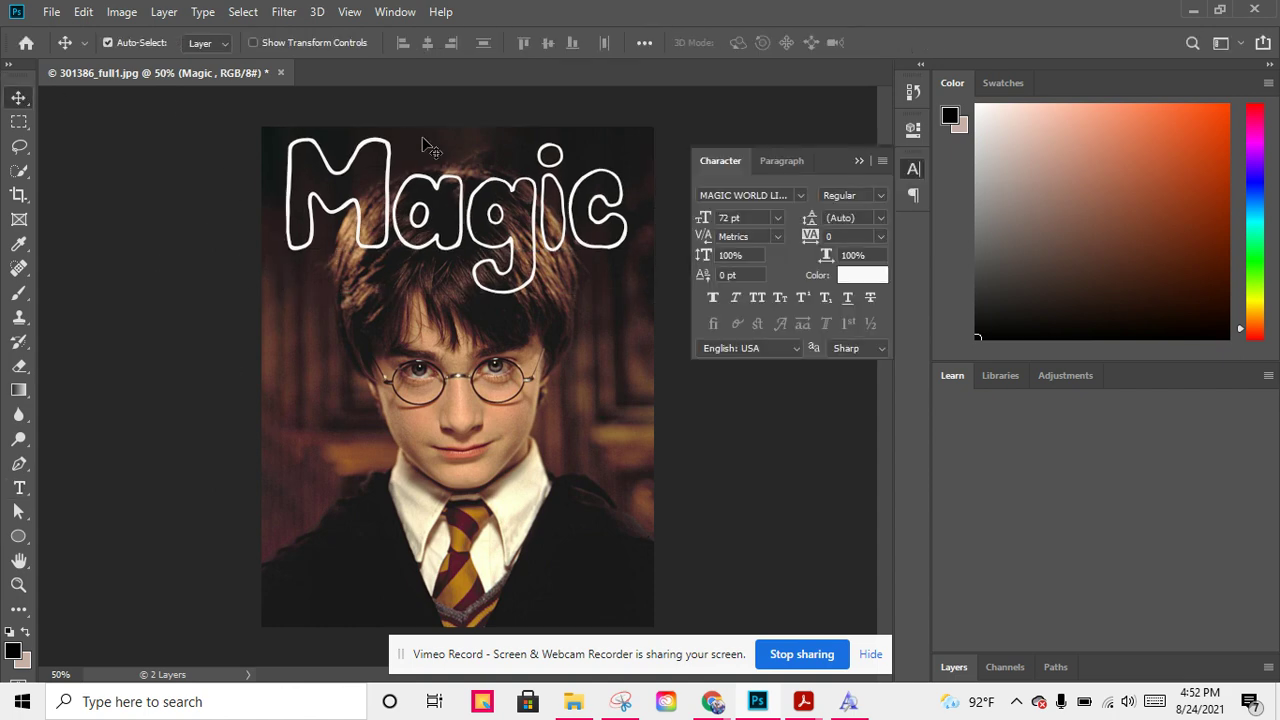
left_click(447, 203)
key("ctrl+t")
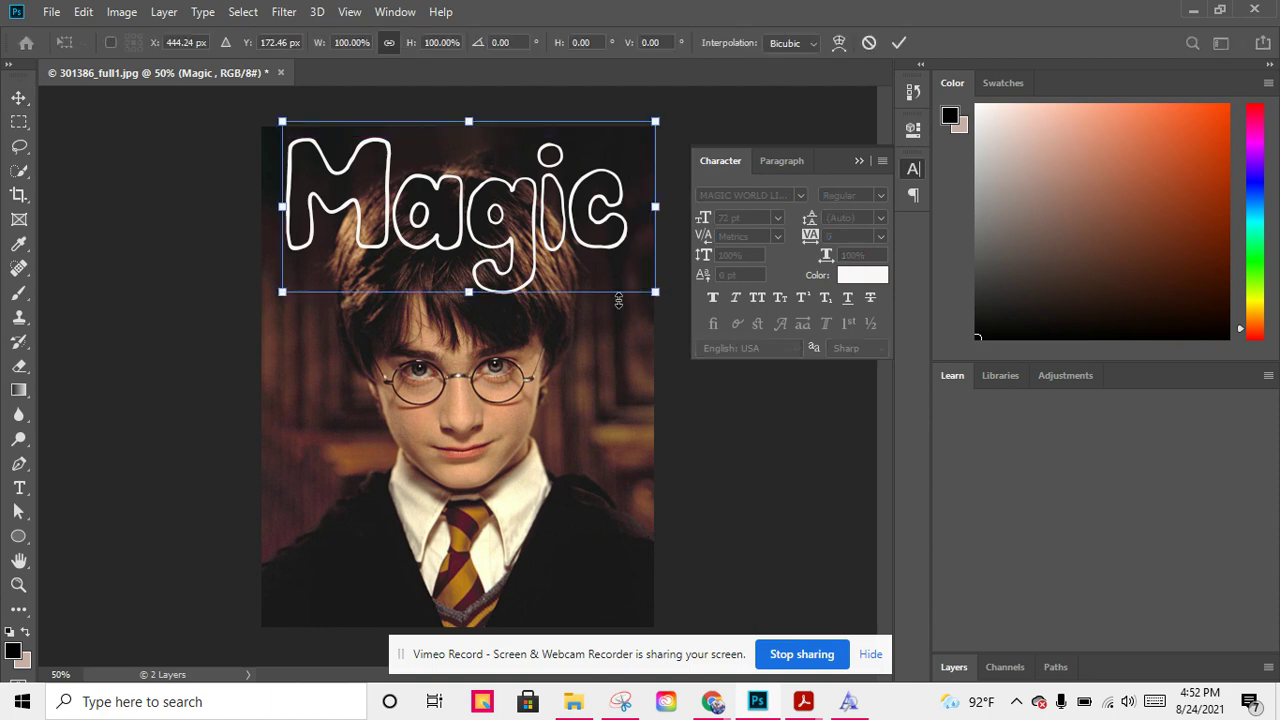
left_click_drag(659, 293, 606, 268)
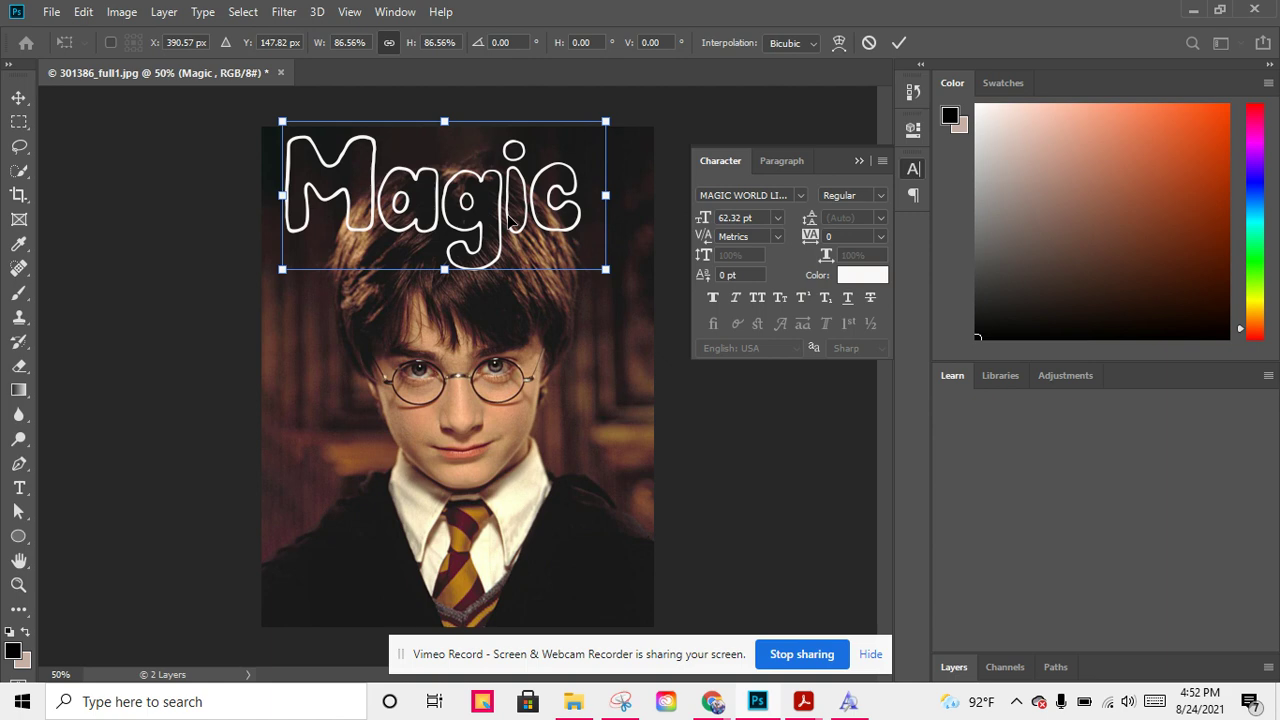
left_click_drag(530, 222, 544, 242)
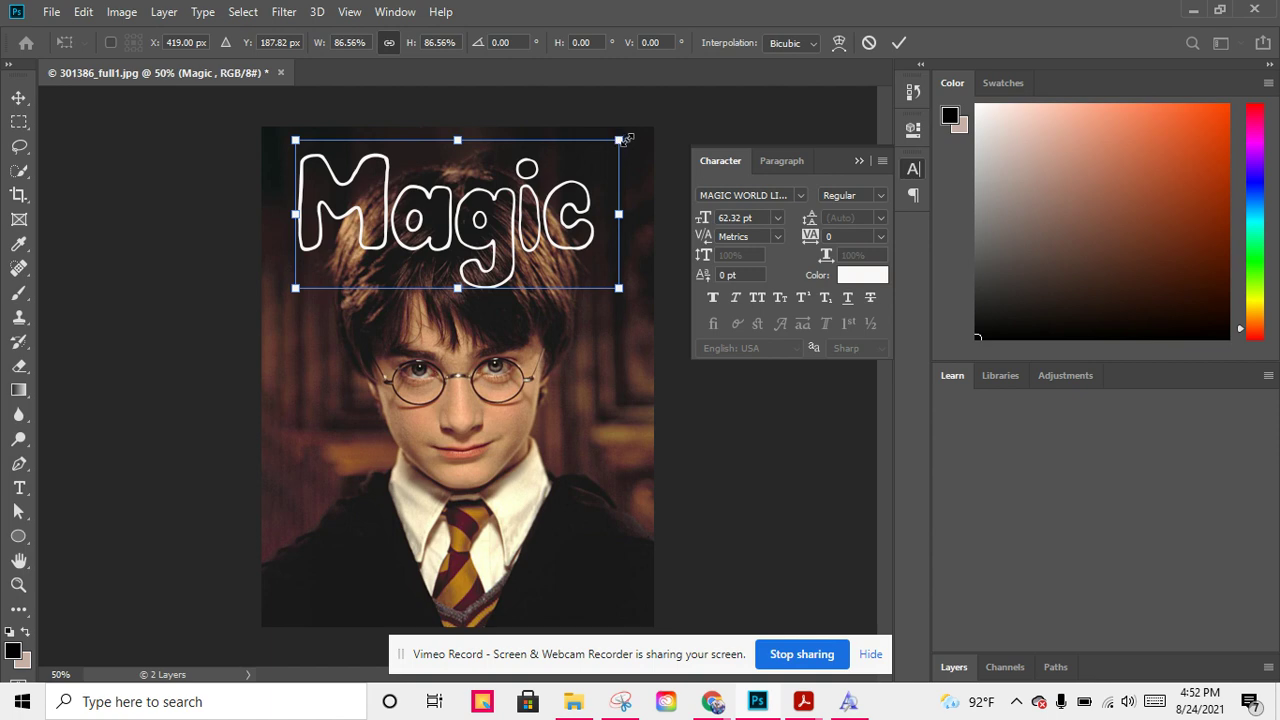
left_click_drag(626, 139, 597, 153)
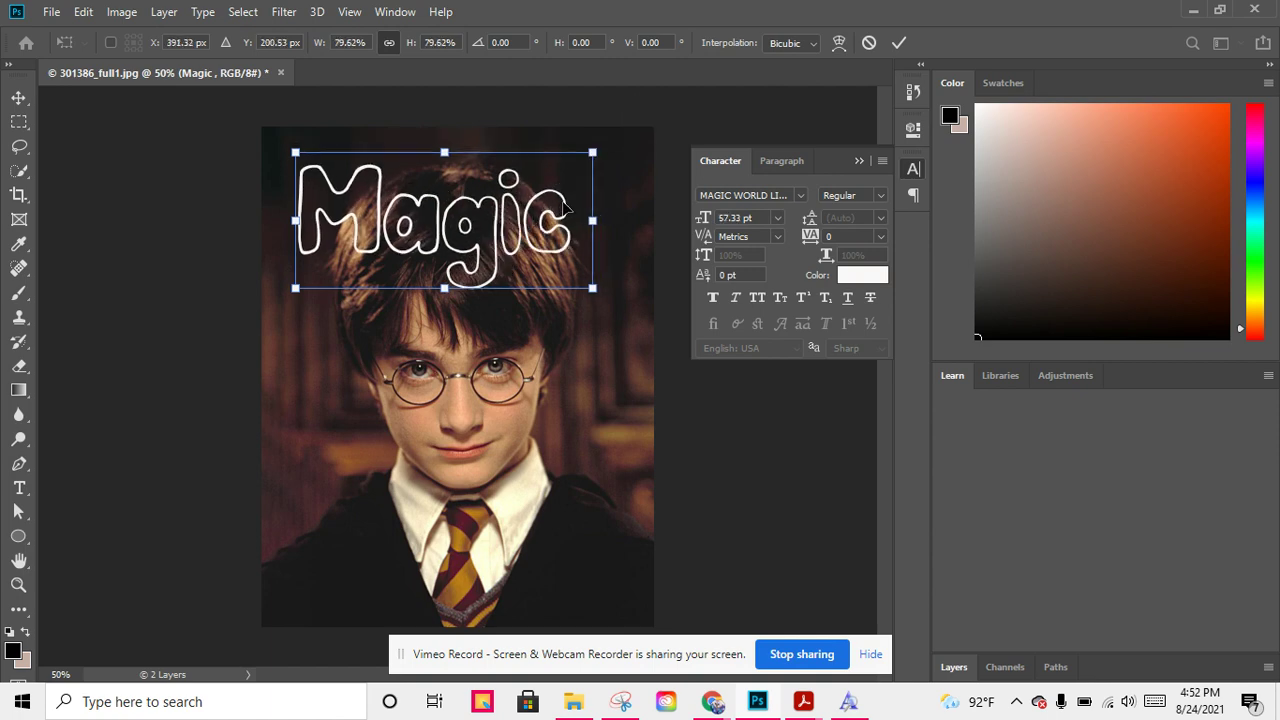
left_click_drag(565, 208, 578, 199)
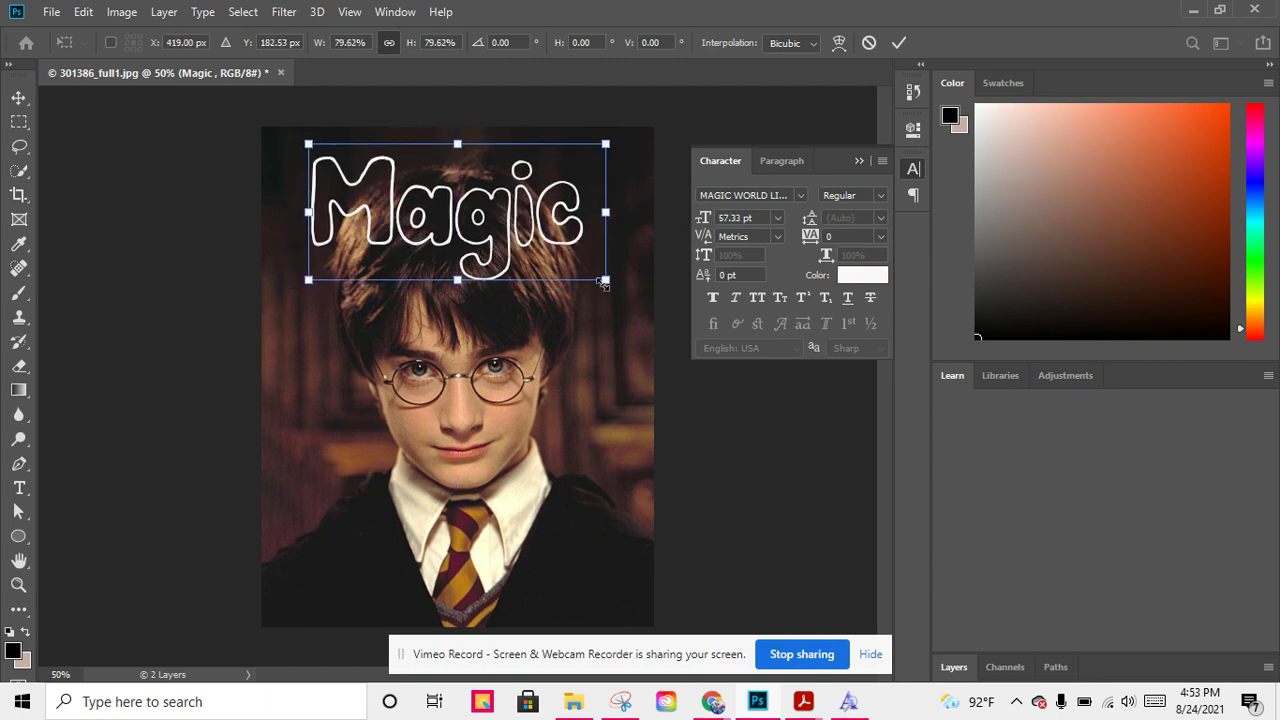
left_click_drag(611, 285, 623, 287)
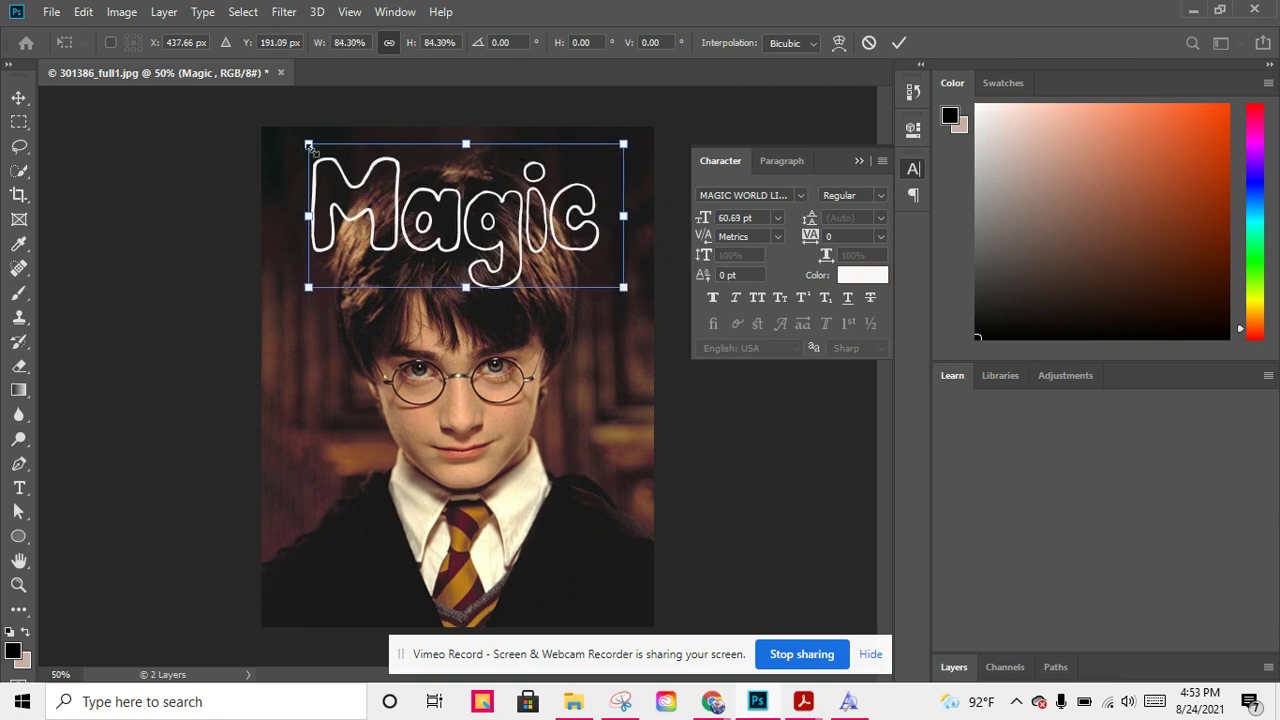
left_click_drag(307, 143, 289, 134)
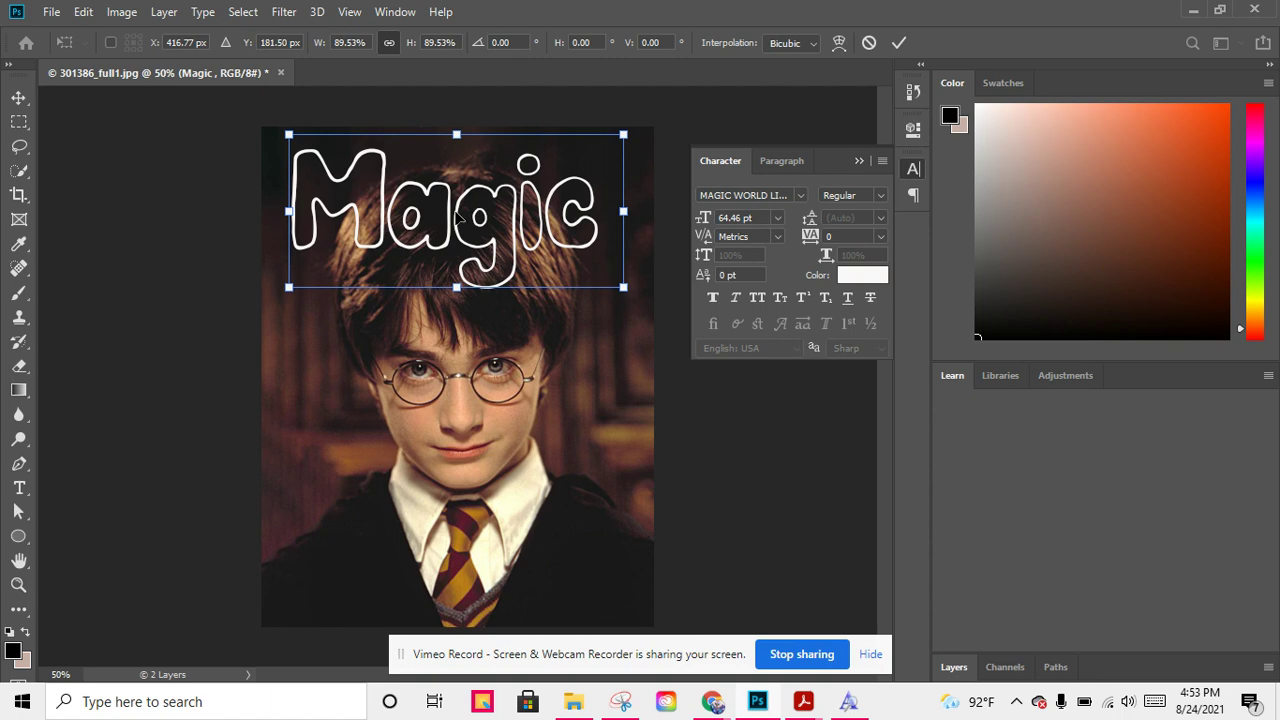
left_click_drag(457, 215, 460, 222)
- Commit the resize, close the Learn and Color panel groups, and collapse the Character panel
key("Return")
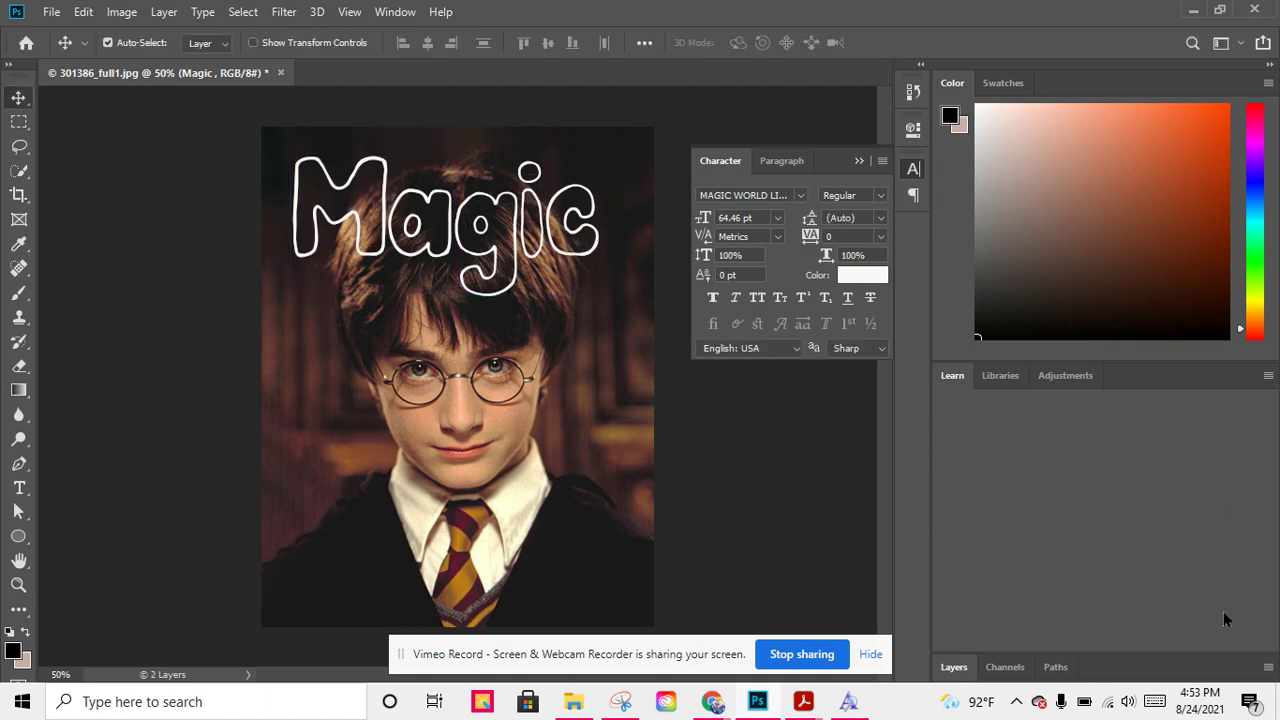
left_click(1267, 377)
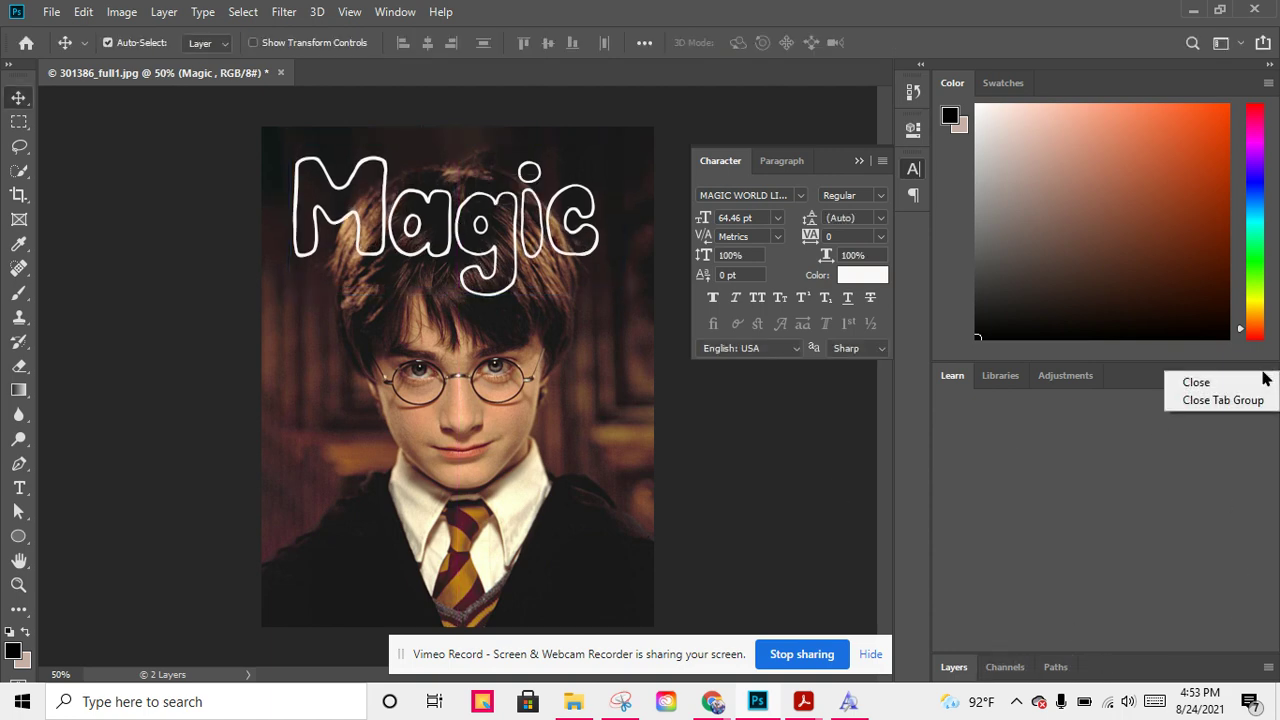
left_click(1263, 398)
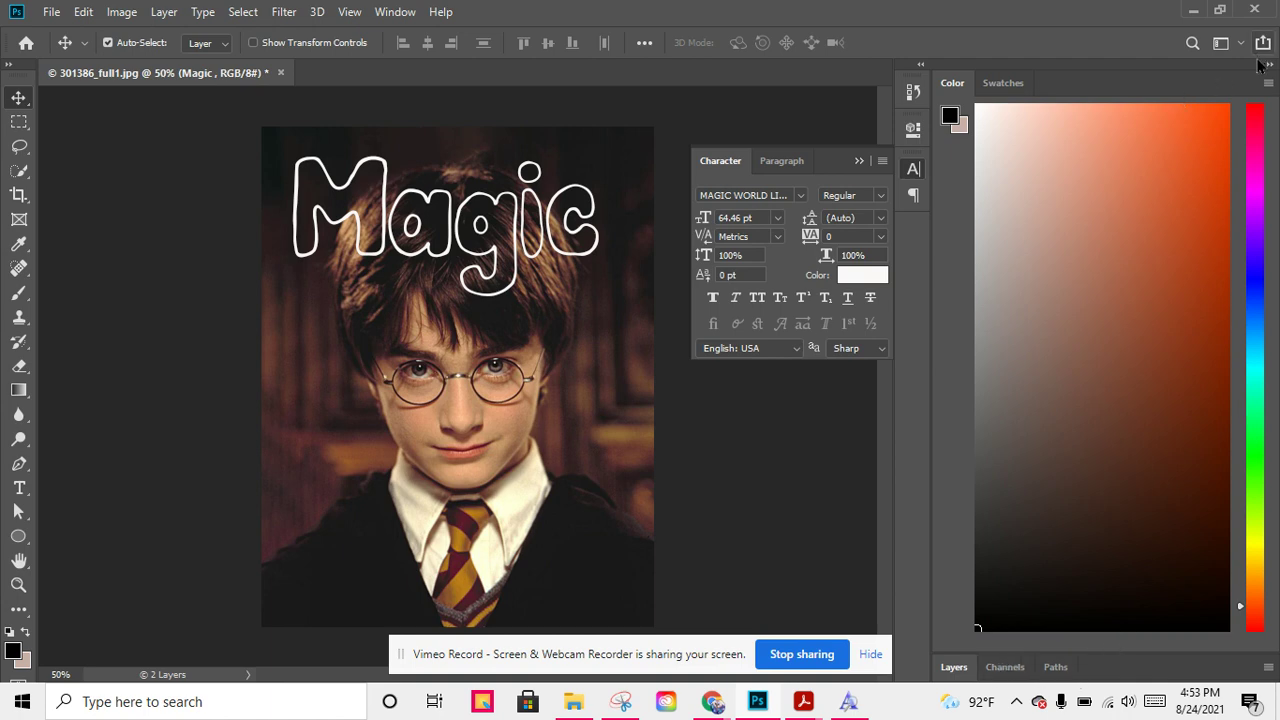
left_click(1268, 83)
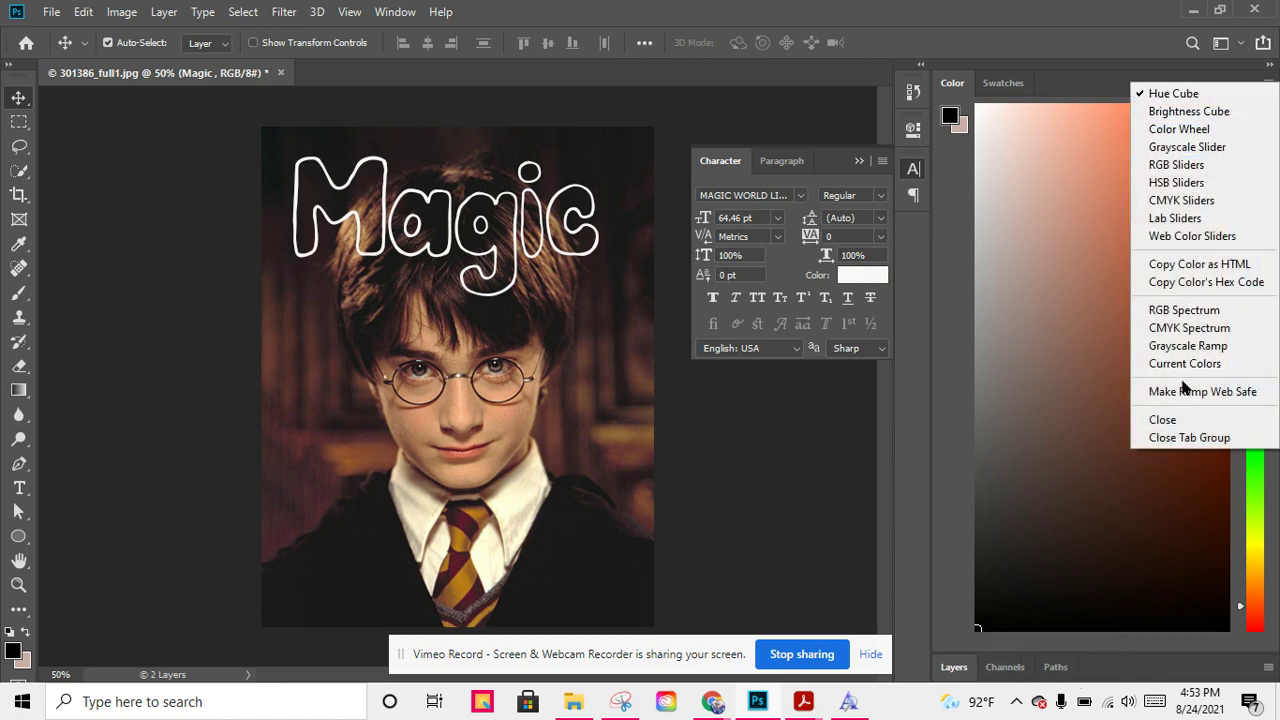
left_click(1172, 438)
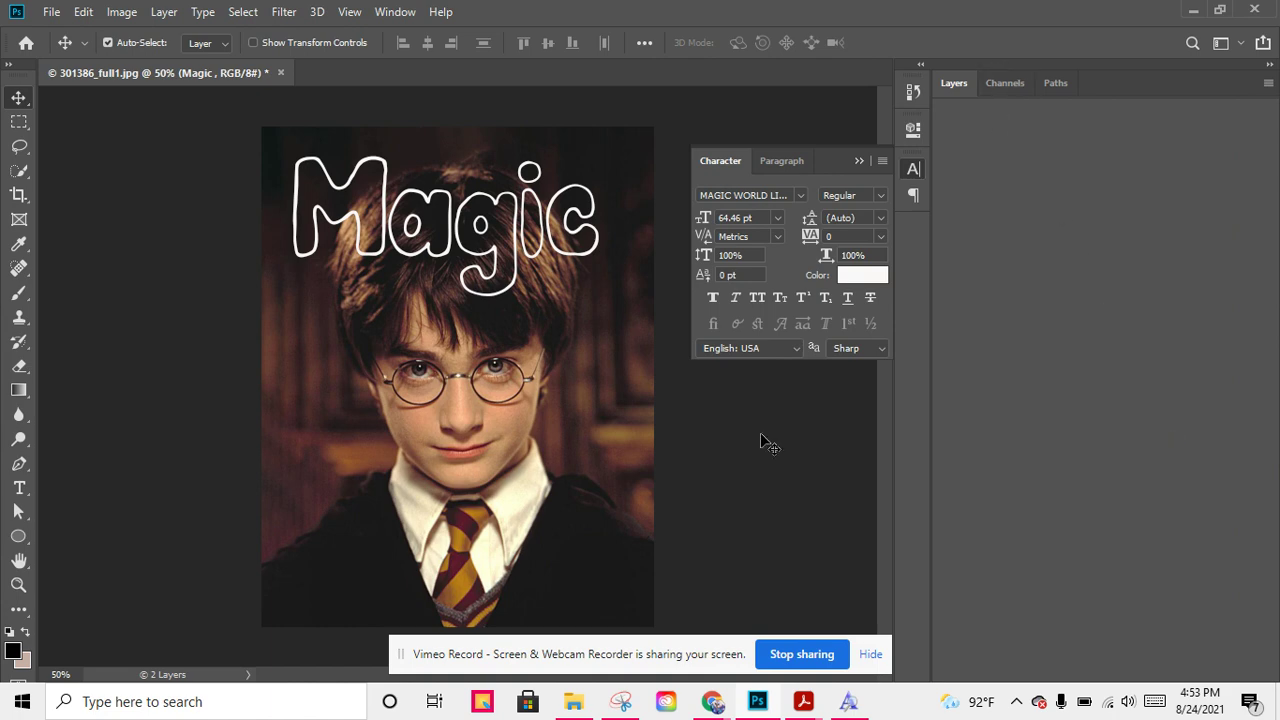
left_click(473, 345)
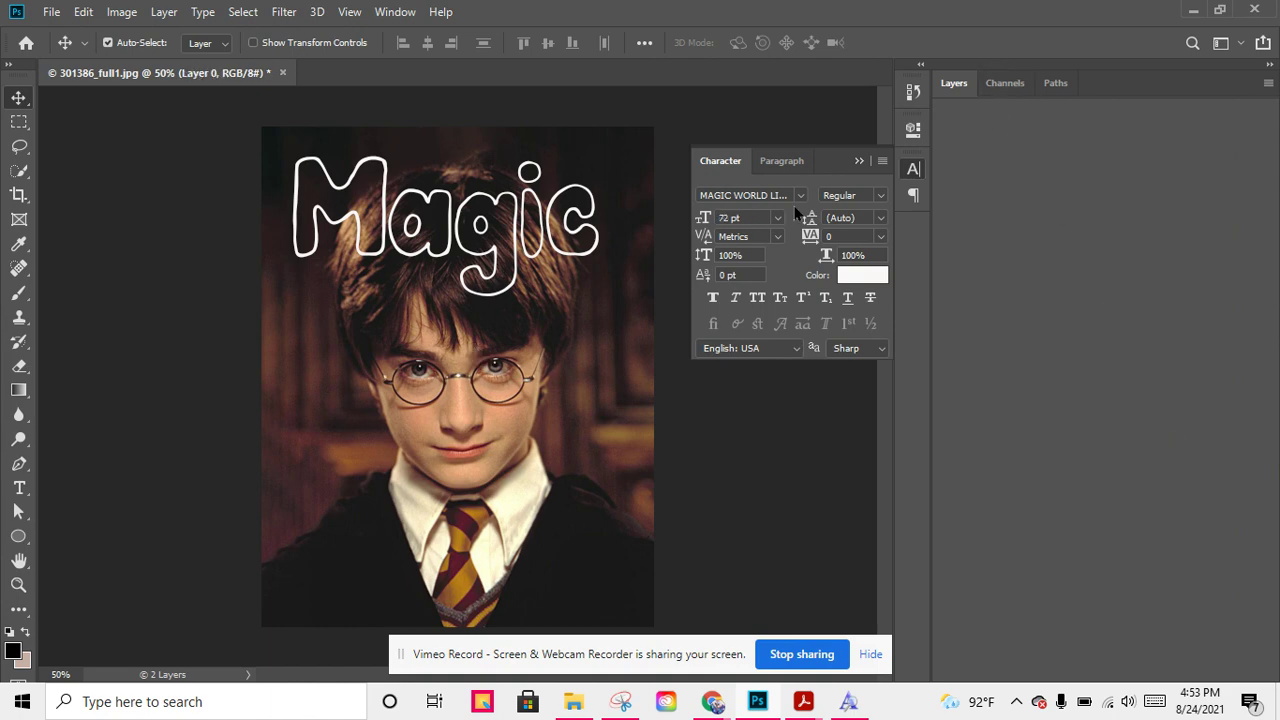
left_click(858, 161)
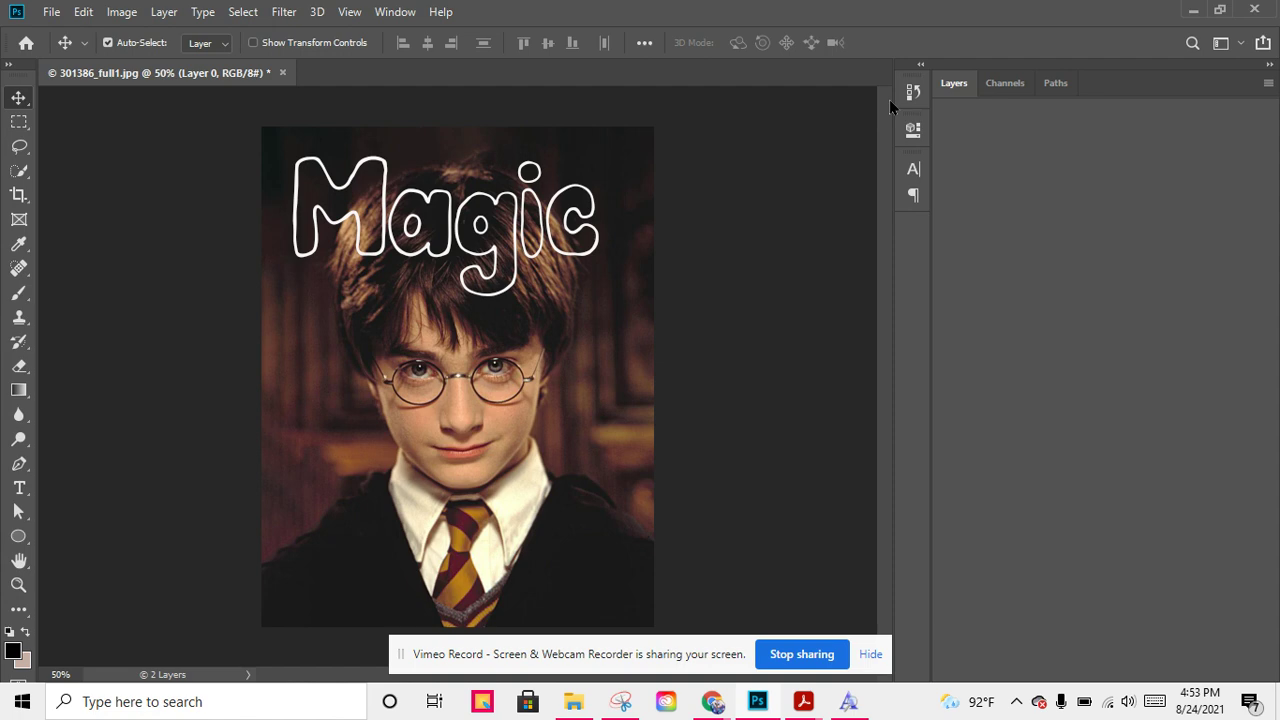
- Reset the workspace to the default Essentials layout
left_click(1238, 44)
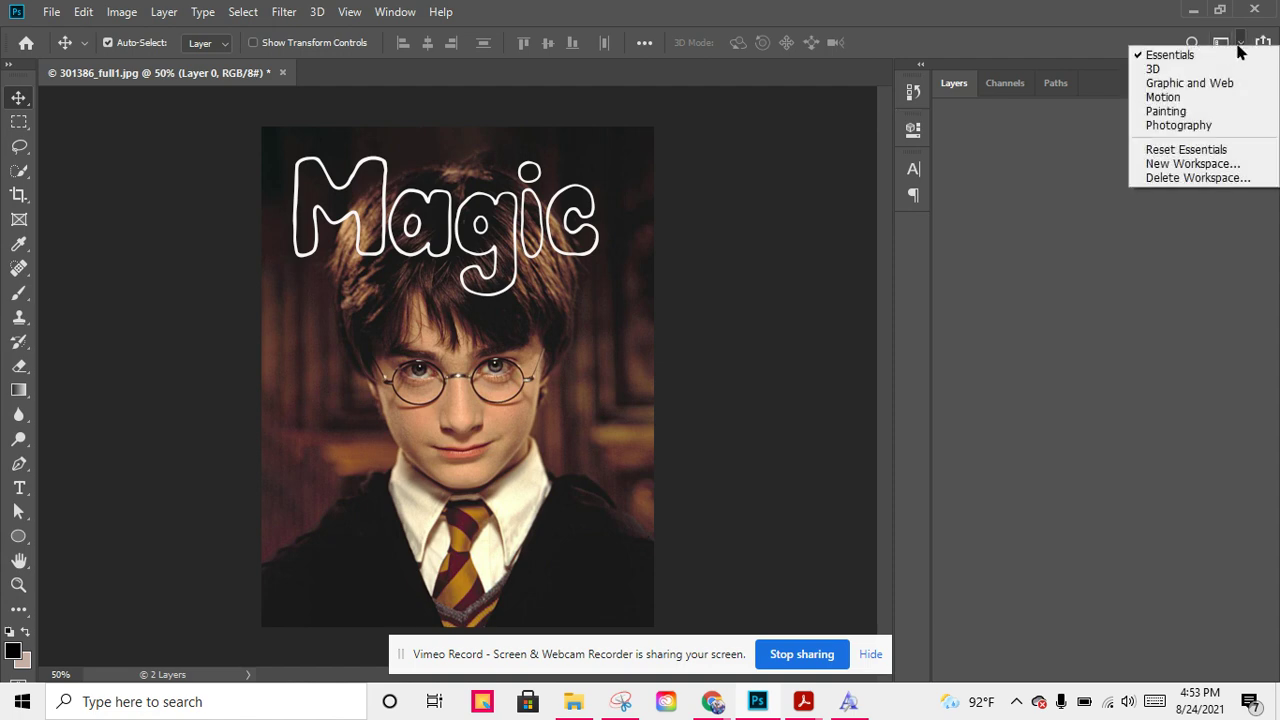
left_click(1238, 48)
left_click(1238, 44)
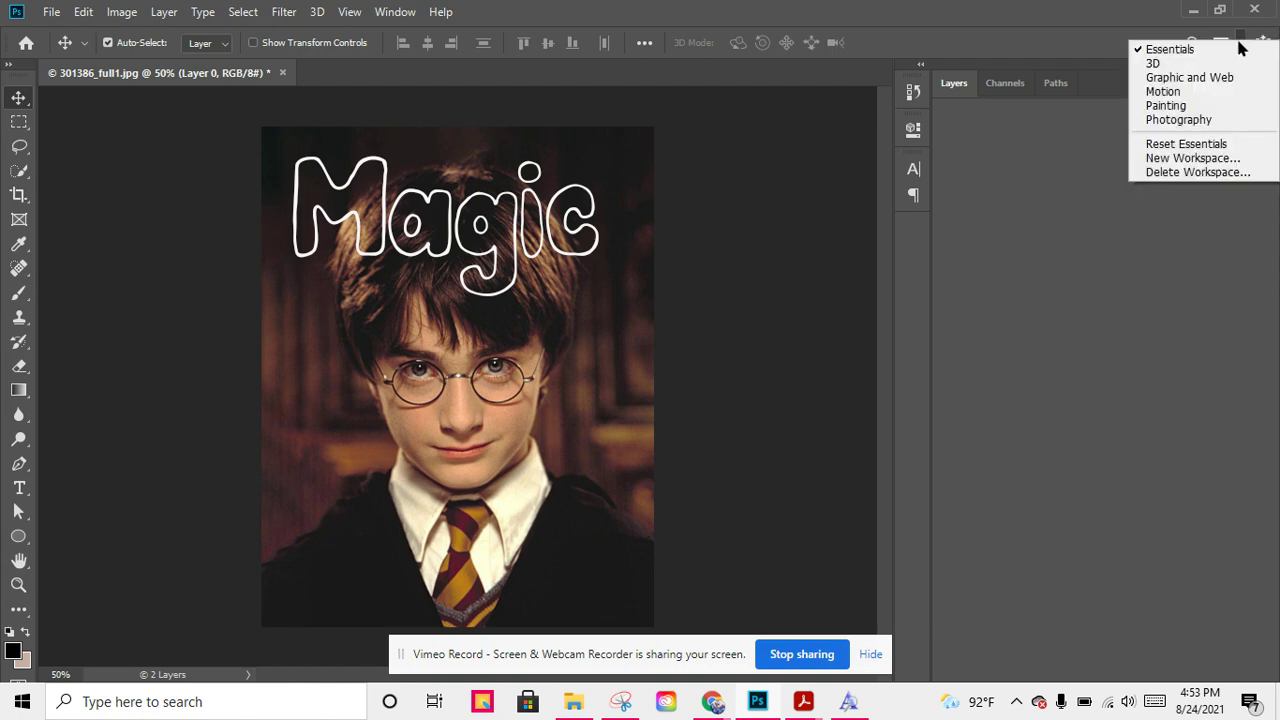
left_click(1157, 144)
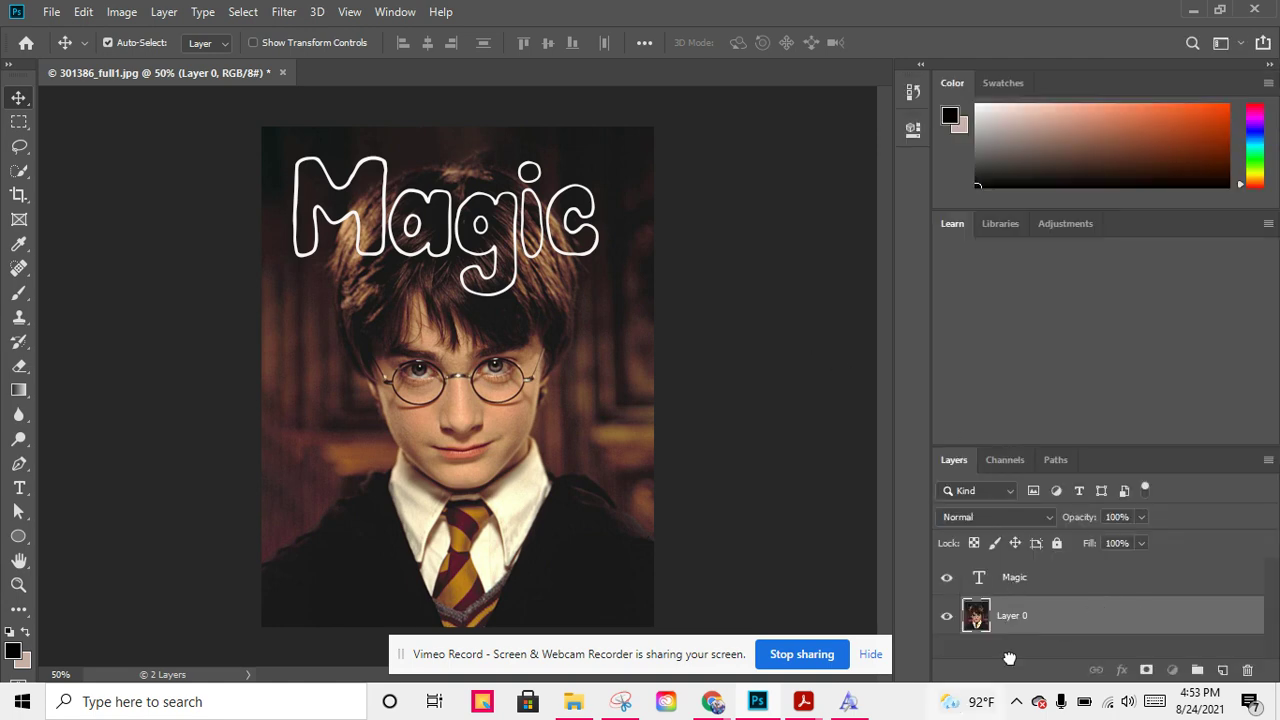
- Add a white layer mask to the Magic text layer, pick the Brush tool and zoom in
left_click(1062, 580)
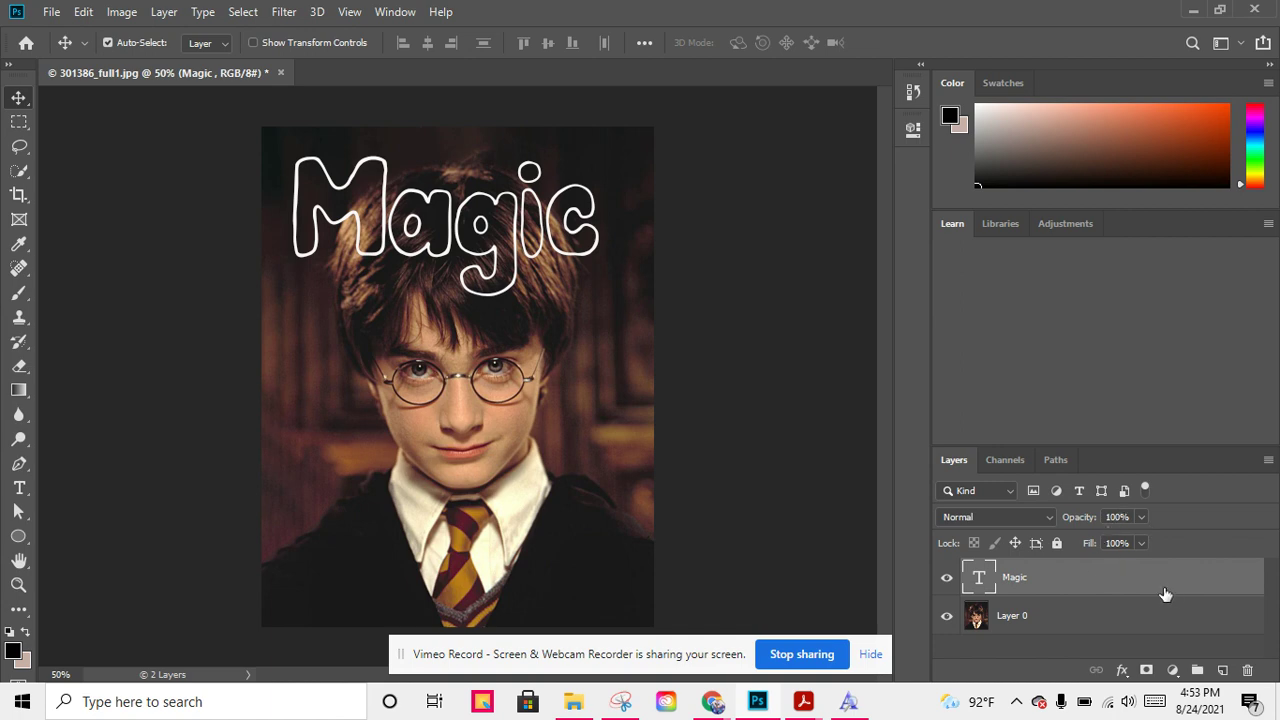
left_click(1147, 670)
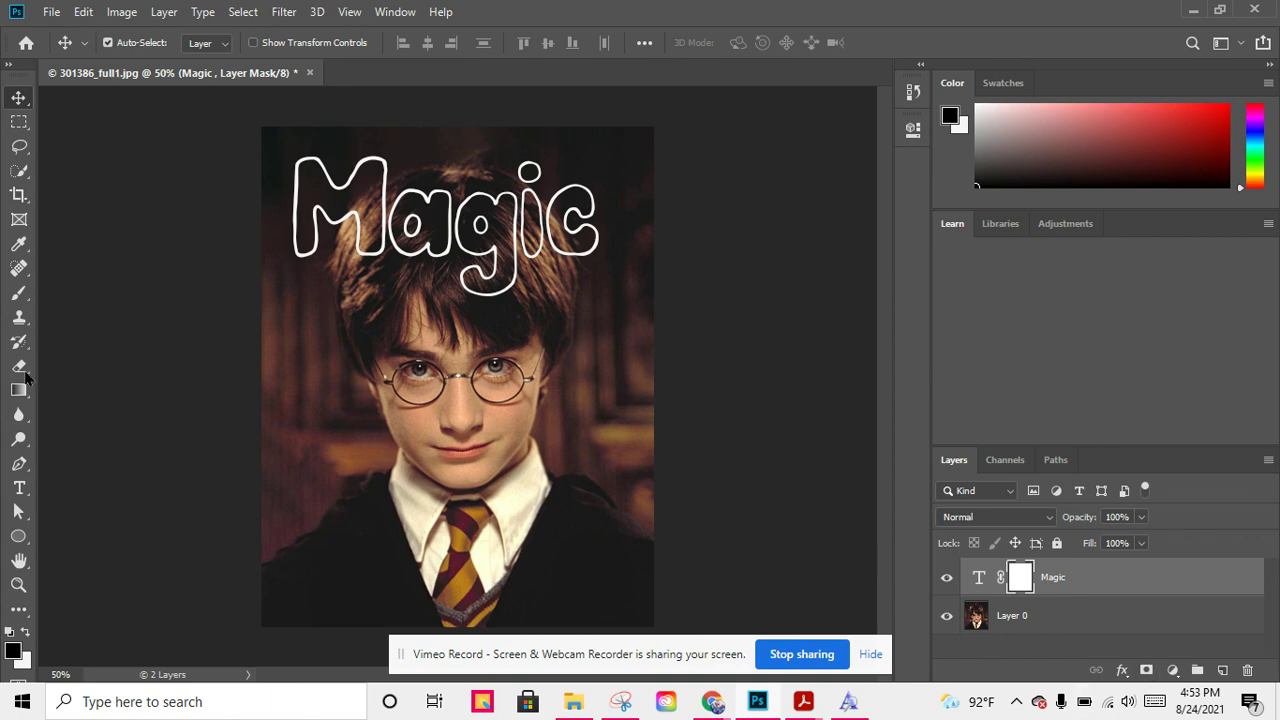
left_click(18, 292)
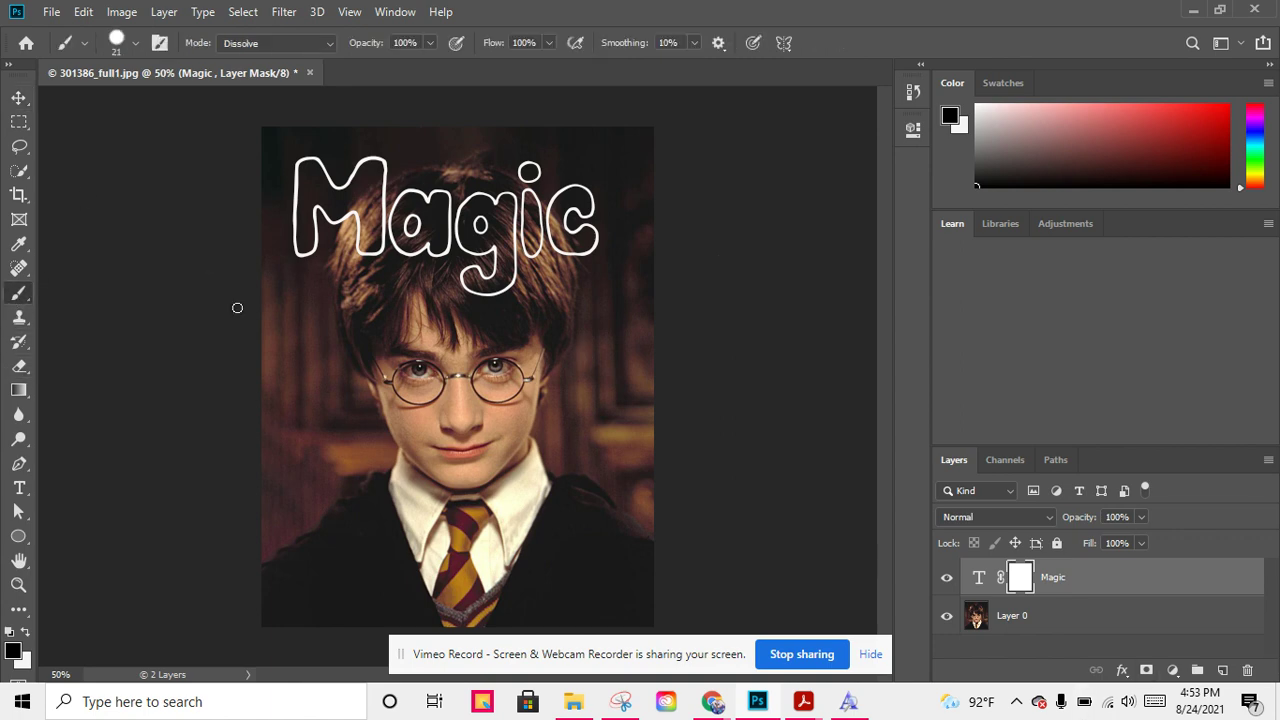
key("ctrl+plus")
key("ctrl+plus")
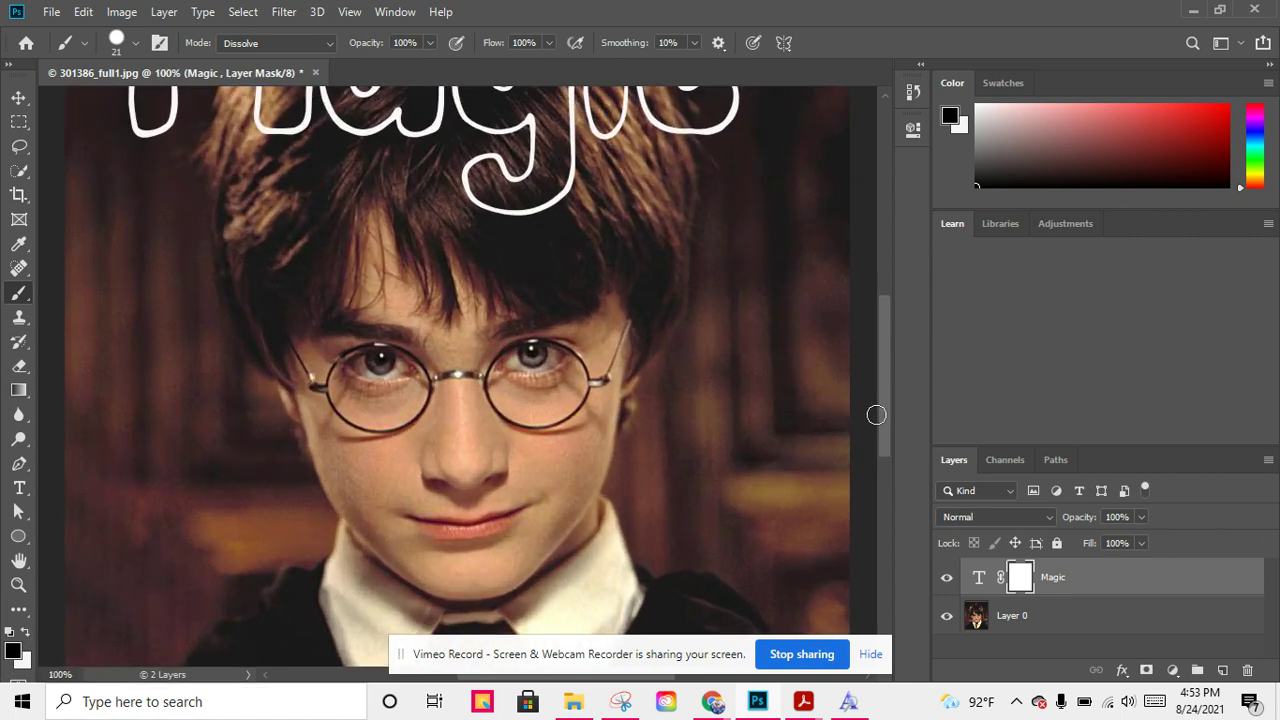
scroll(884, 423, "up", 5)
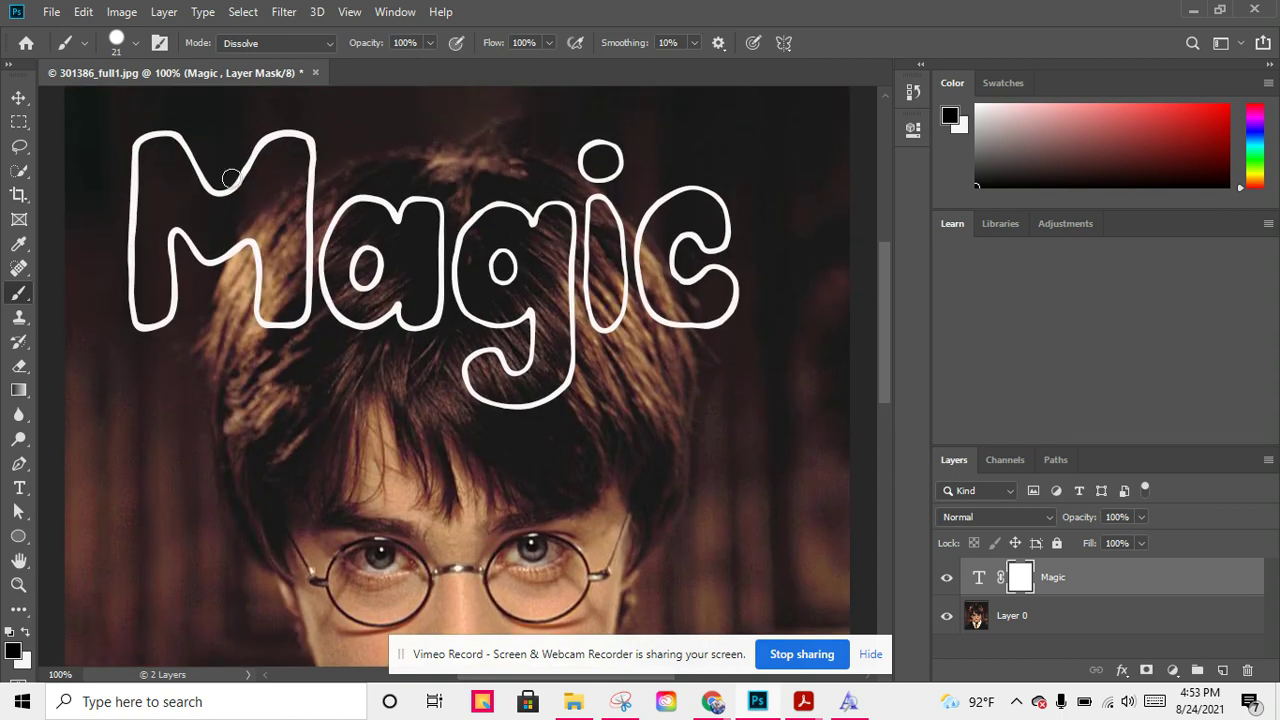
left_click(136, 42)
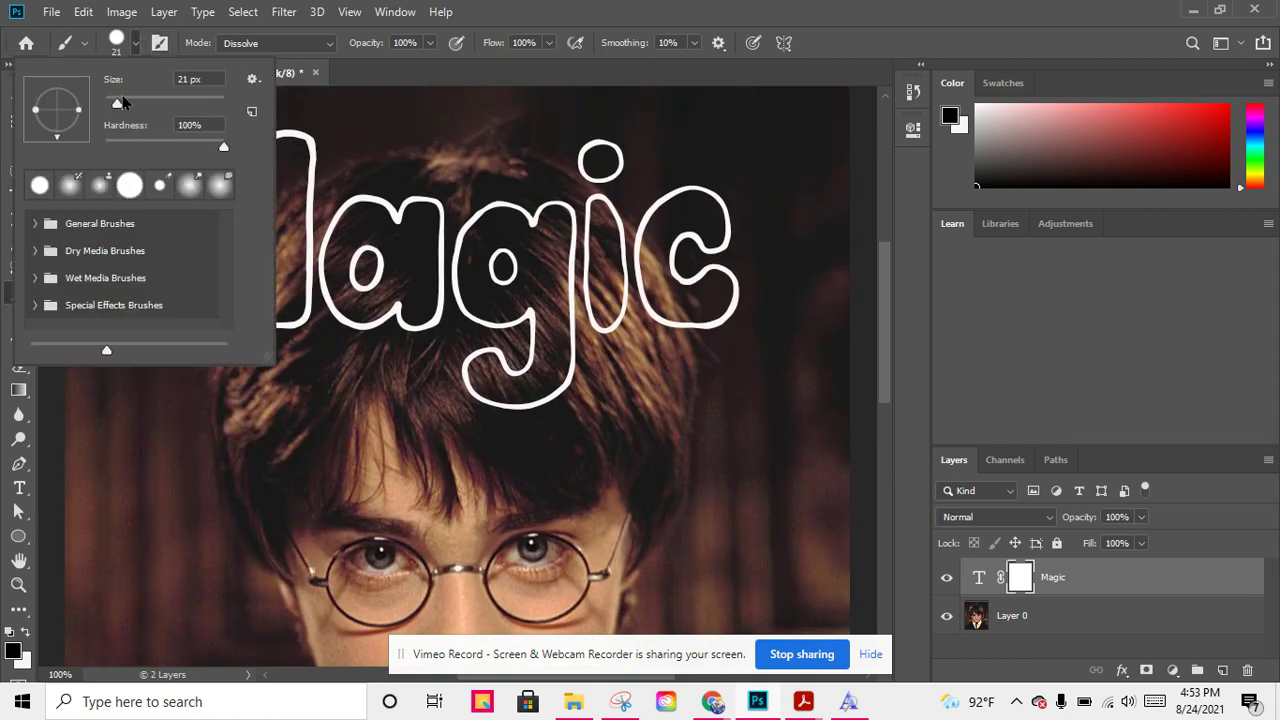
left_click_drag(126, 105, 127, 105)
mouse_move(430, 205)
left_mouse_down()
mouse_move(439, 313)
mouse_move(397, 325)
mouse_move(427, 322)
mouse_move(367, 309)
mouse_move(376, 298)
mouse_move(364, 324)
mouse_move(335, 268)
mouse_move(308, 313)
mouse_move(243, 316)
mouse_move(293, 322)
mouse_move(245, 300)
mouse_move(254, 243)
mouse_move(250, 256)
mouse_move(299, 236)
mouse_move(304, 250)
mouse_move(320, 192)
left_mouse_up()
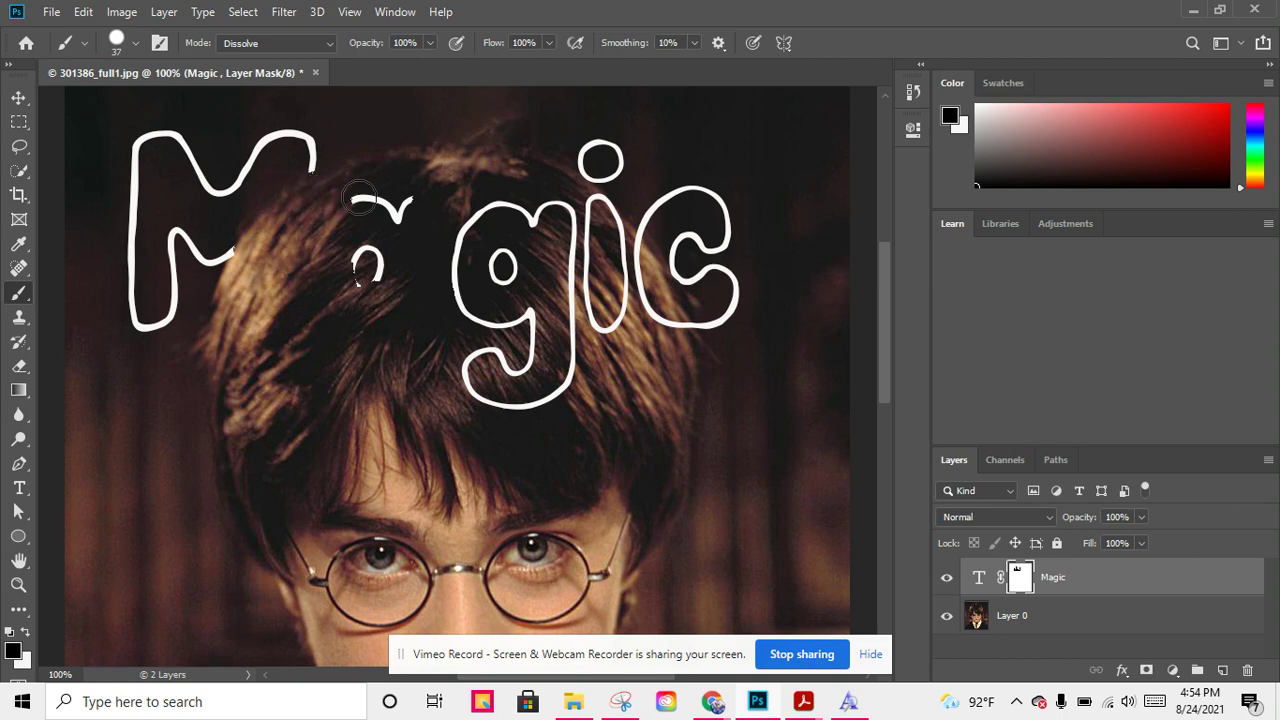
key("ctrl+z")
key("ctrl+z")
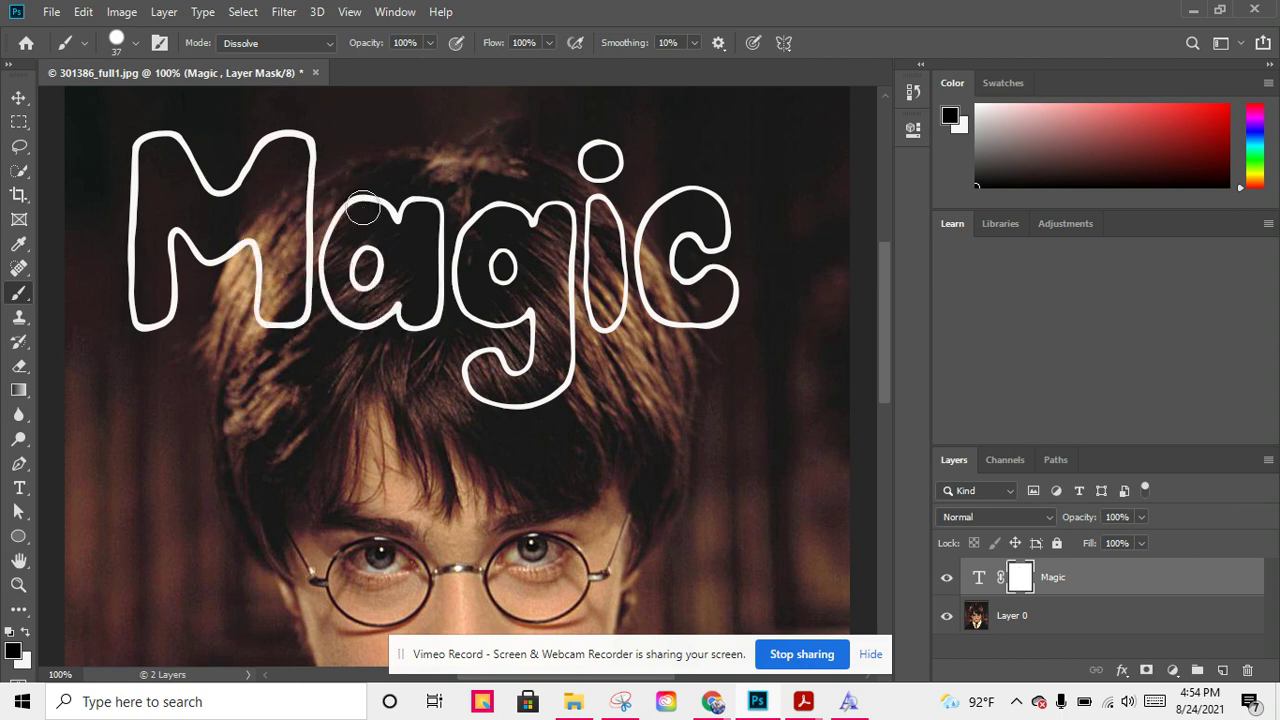
mouse_move(241, 259)
left_mouse_down()
mouse_move(252, 254)
mouse_move(262, 288)
mouse_move(289, 292)
mouse_move(255, 312)
mouse_move(285, 320)
mouse_move(308, 295)
mouse_move(280, 325)
left_mouse_up()
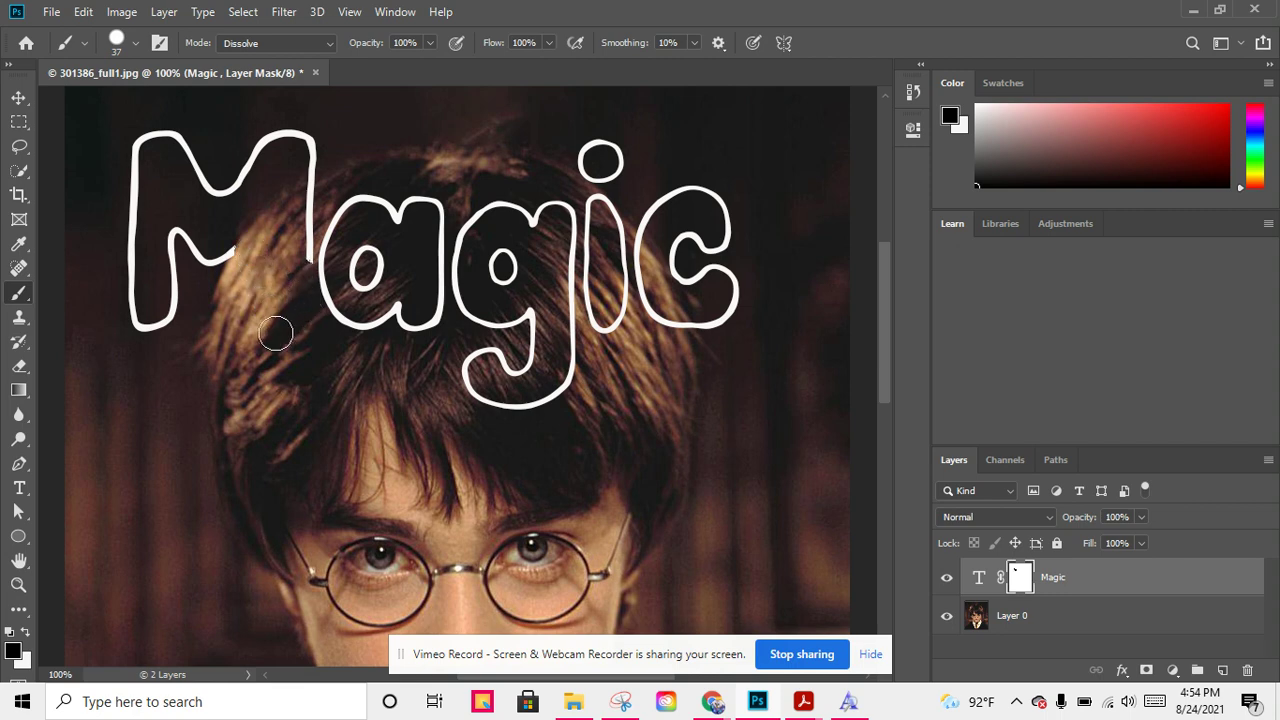
key("ctrl+z")
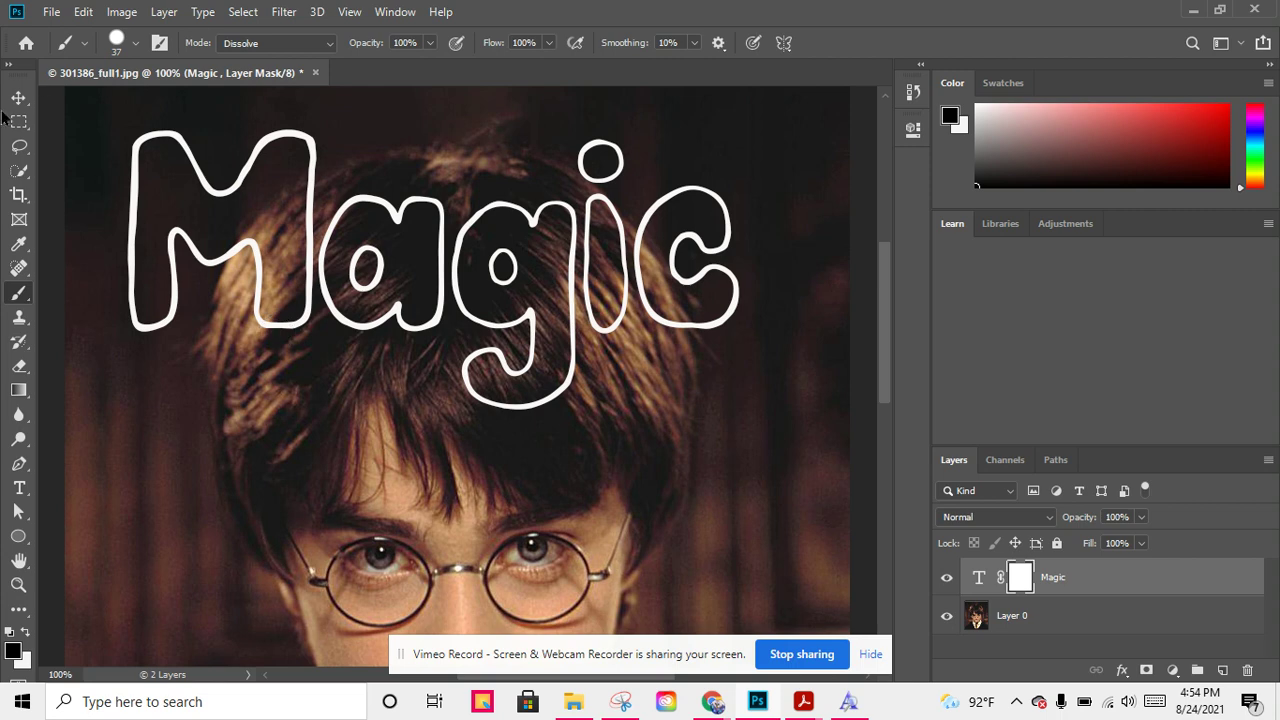
- Scale the Magic title to about 102% and shift it up and right over the hair
left_click(18, 97)
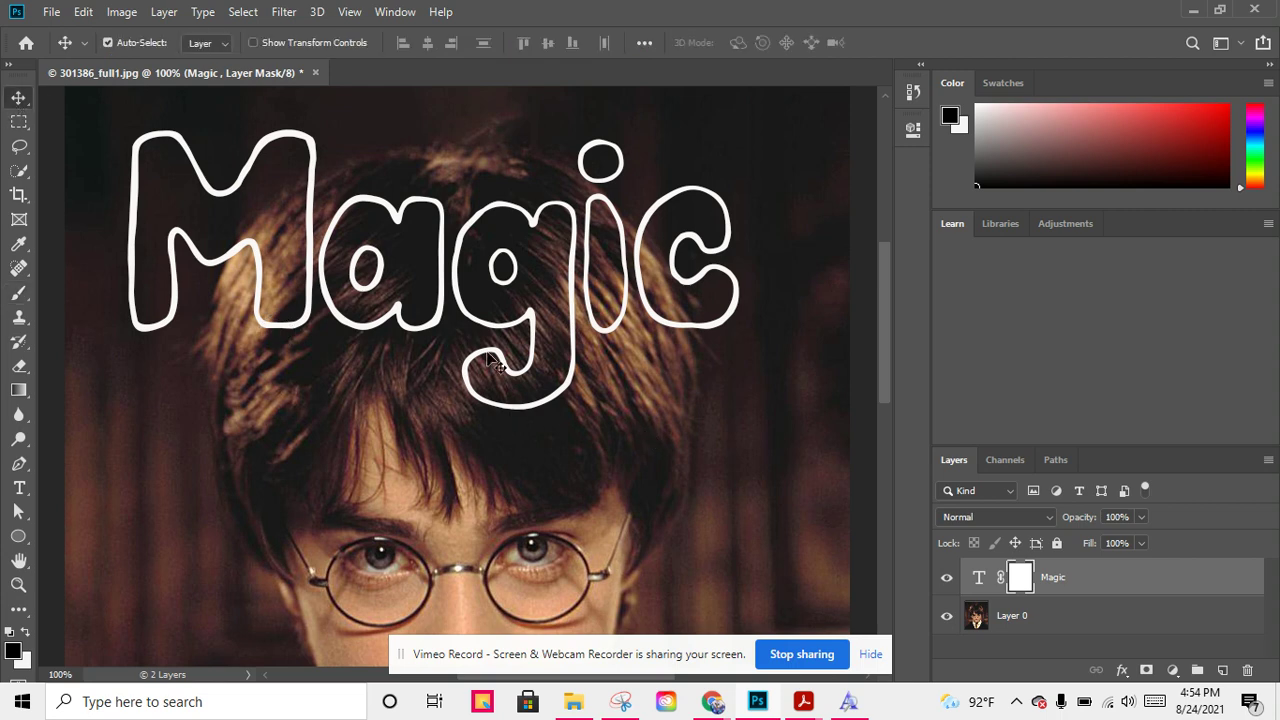
key("ctrl+t")
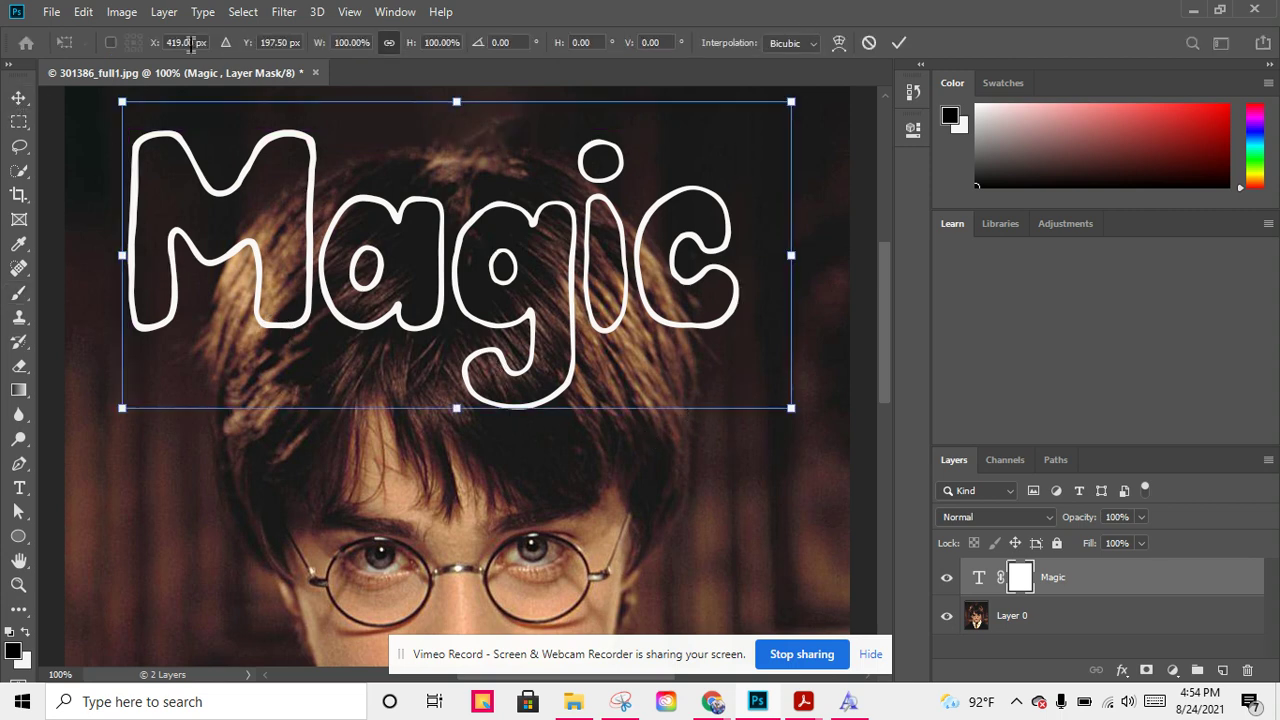
left_click_drag(121, 101, 228, 164)
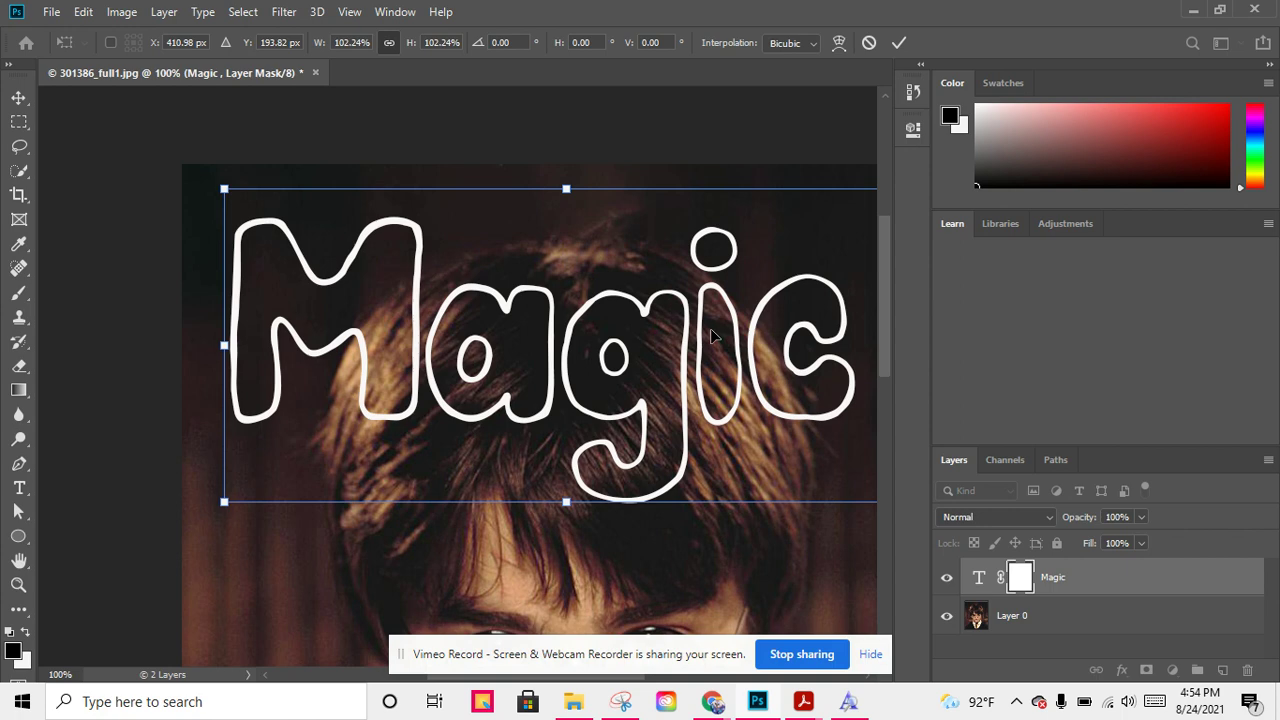
left_click_drag(842, 305, 856, 248)
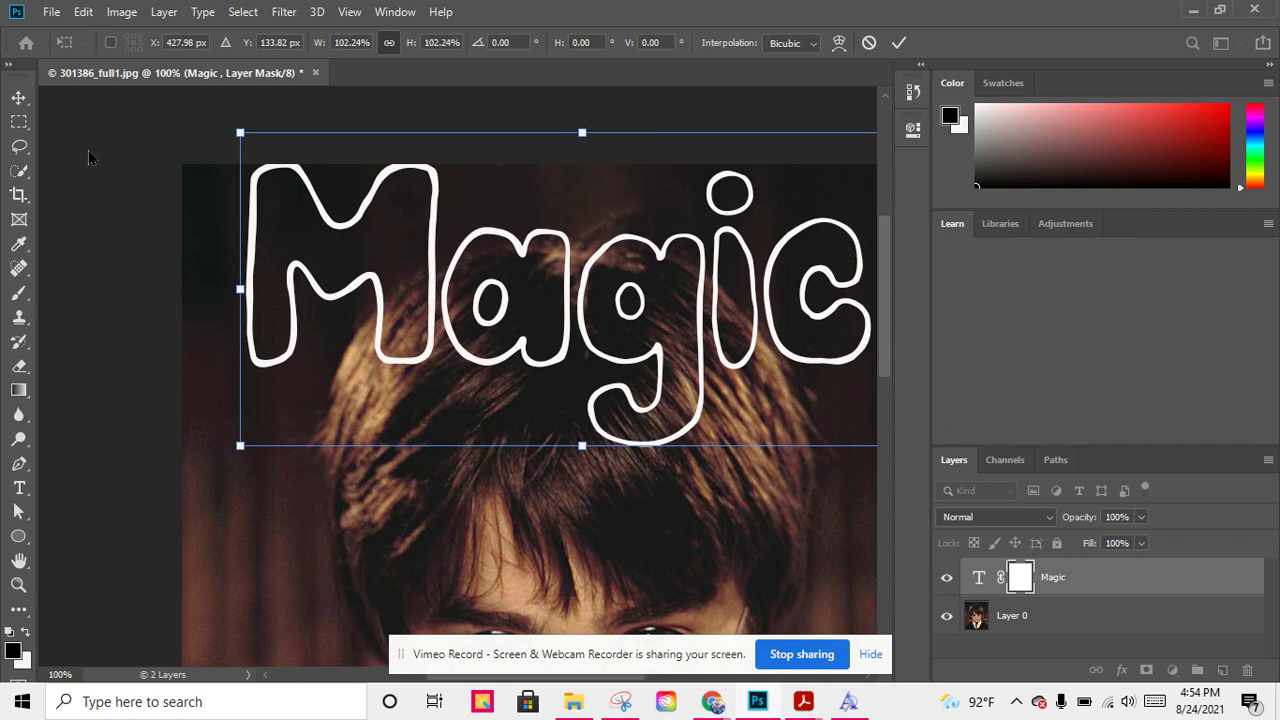
left_click(26, 99)
- Nudge the Magic title slightly to the right at 50% zoom
key("ctrl+minus")
key("ctrl+minus")
key("ctrl+minus")
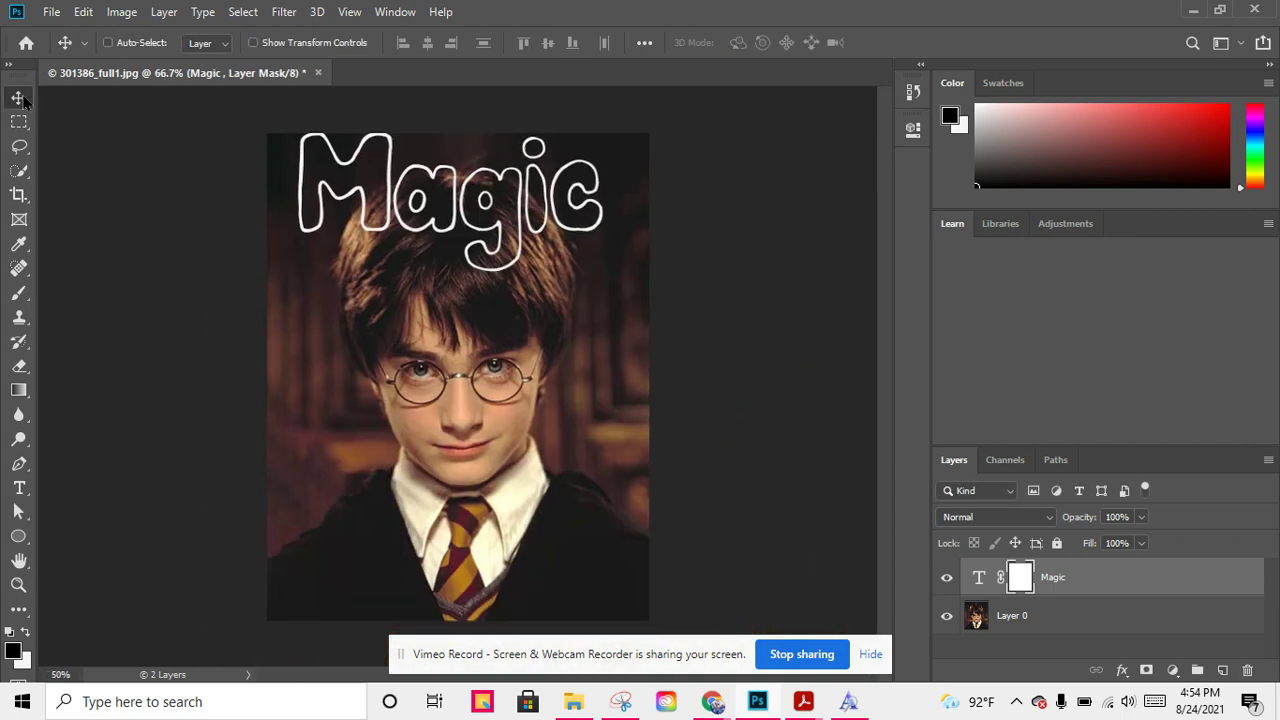
key("ctrl+plus")
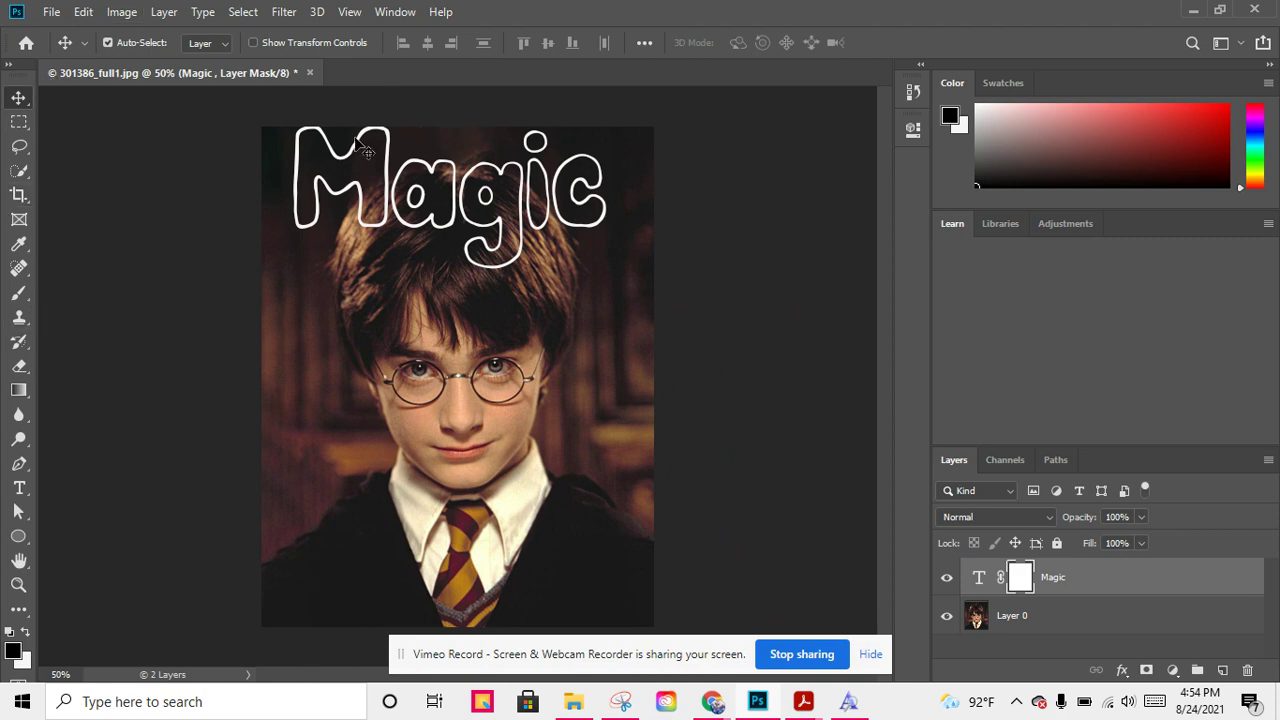
left_click_drag(383, 157, 392, 163)
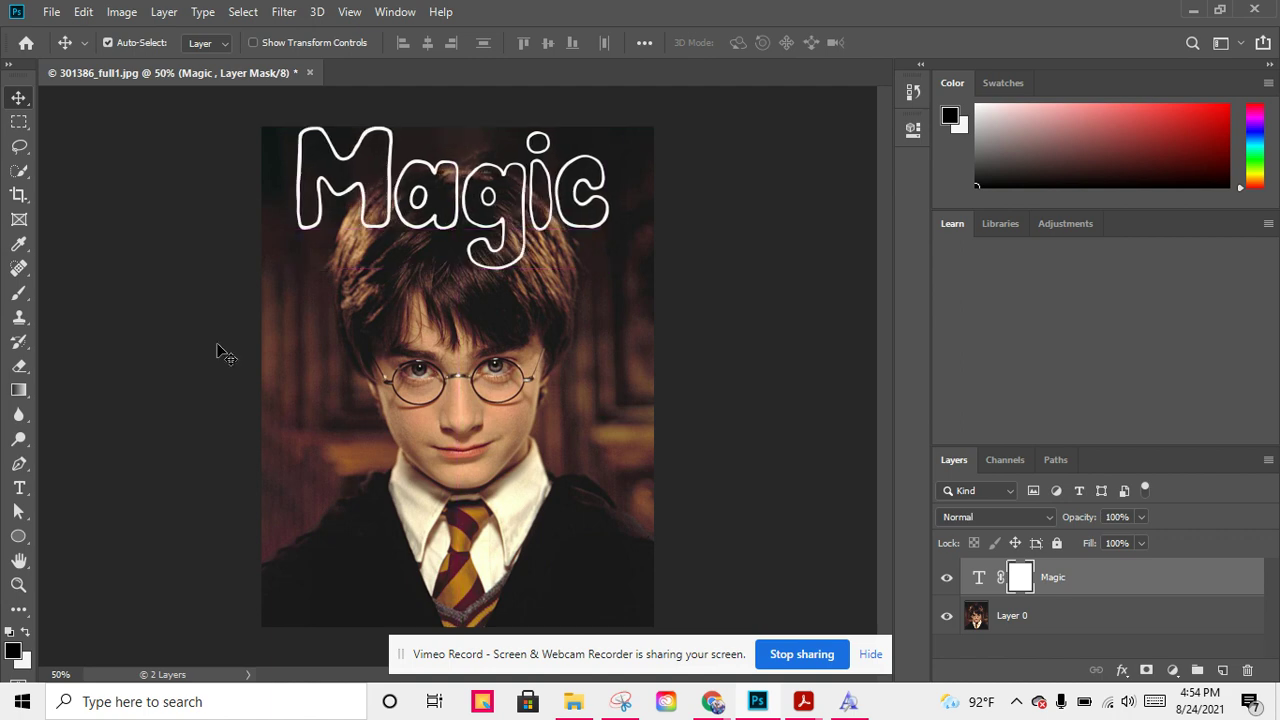
- Crop Layer 0 with Content-Aware to extend the canvas a little above the photo
left_click(19, 195)
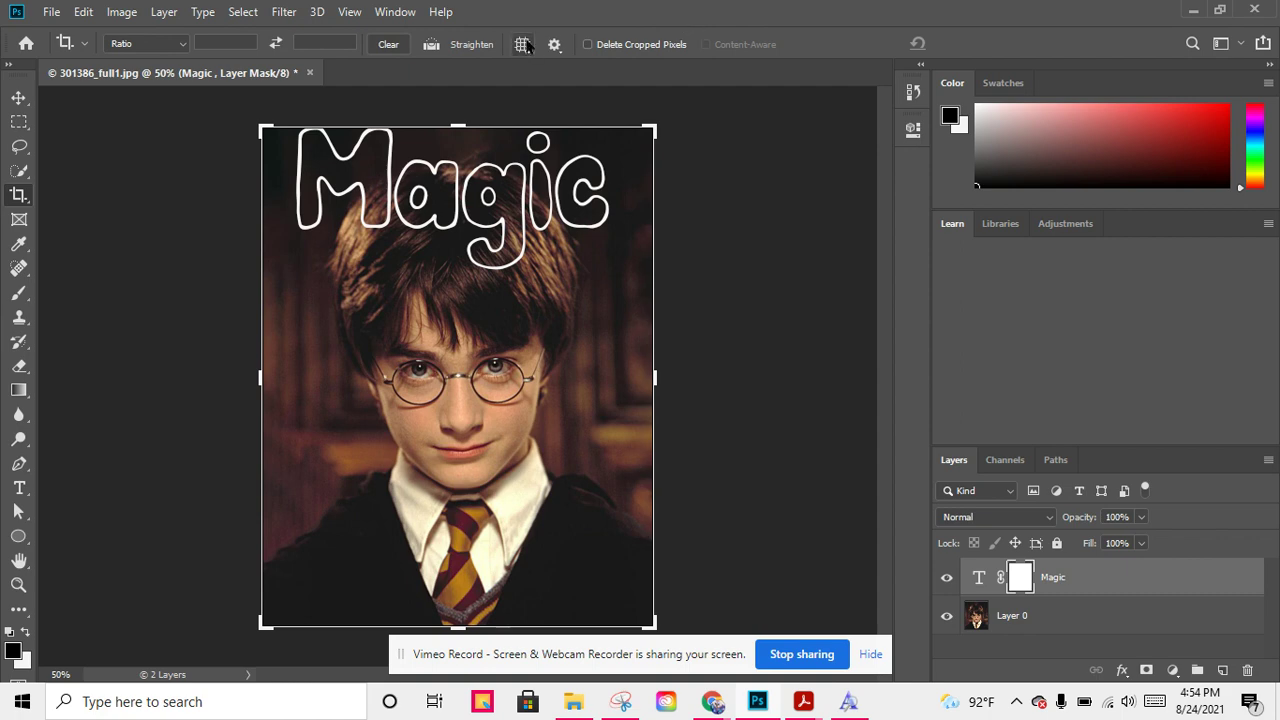
left_click(1062, 616)
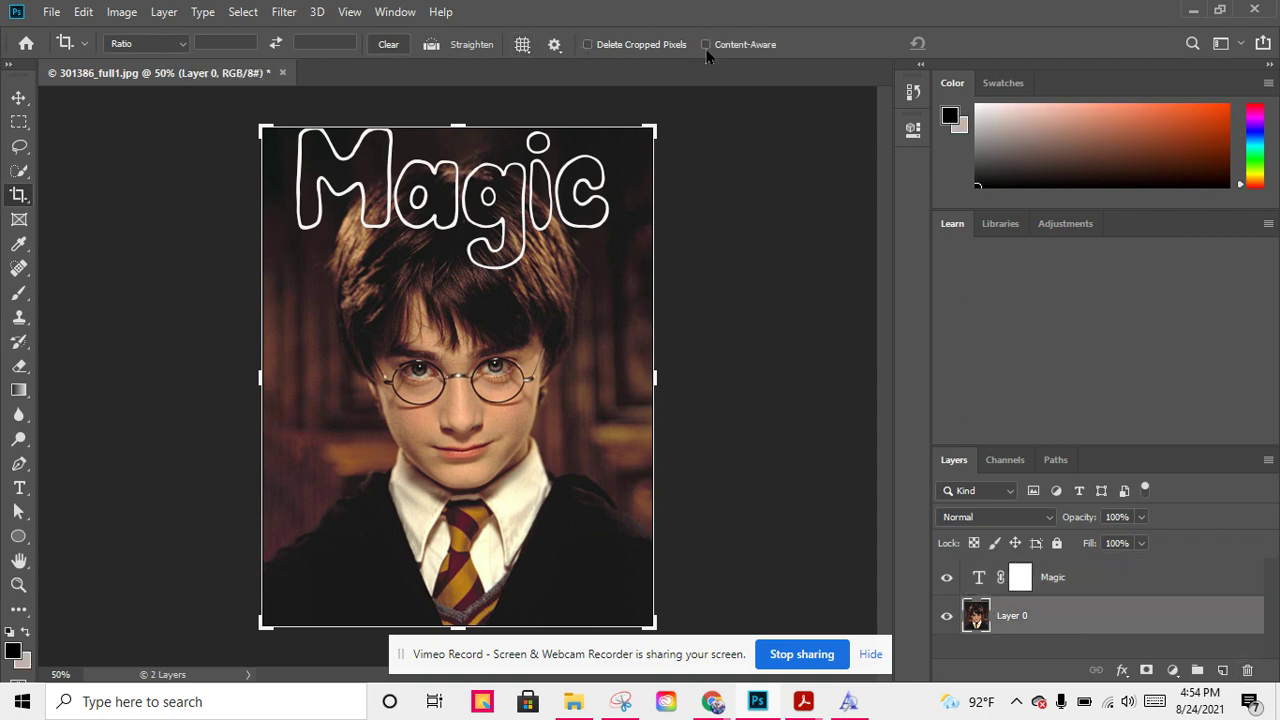
left_click_drag(648, 133, 654, 107)
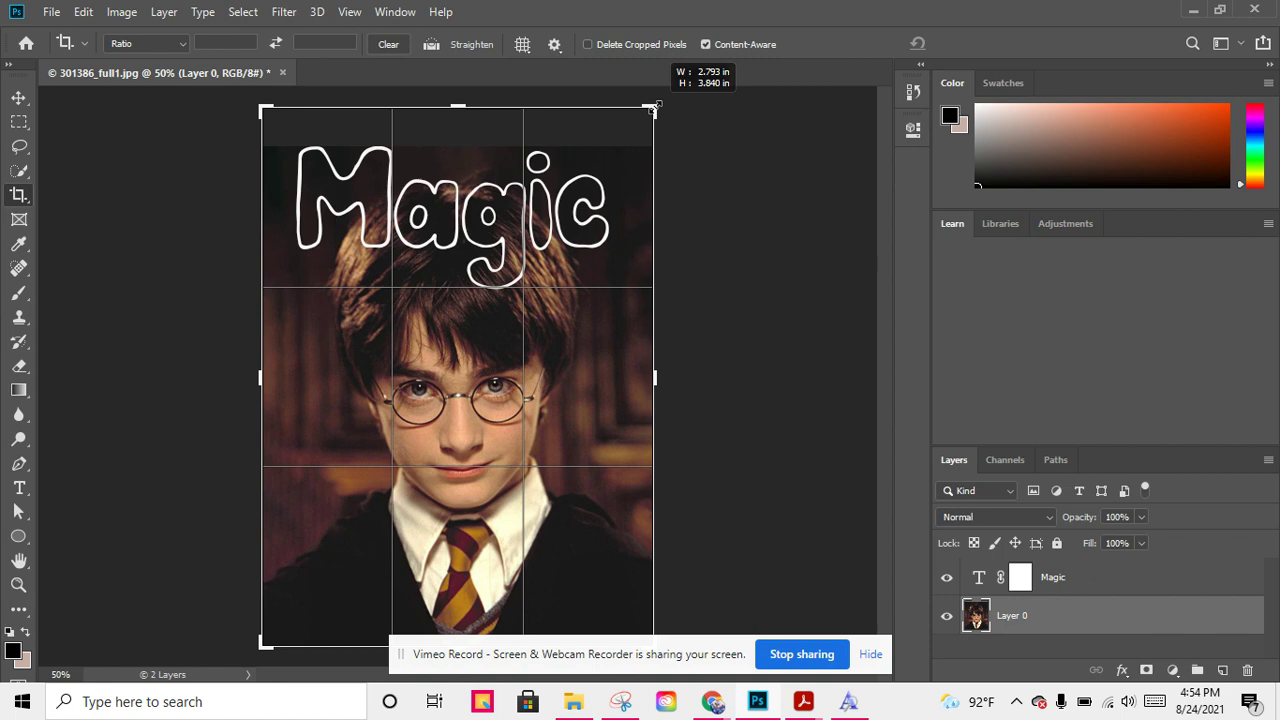
left_click(980, 44)
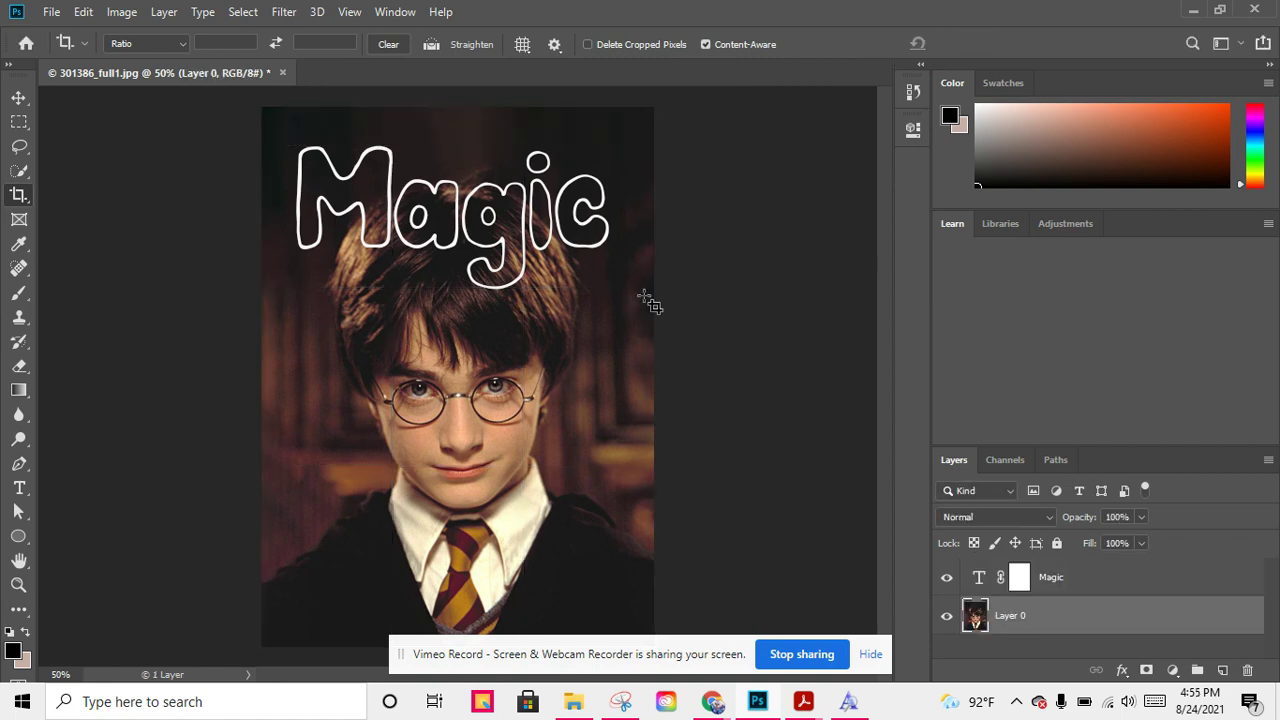
left_click(22, 98)
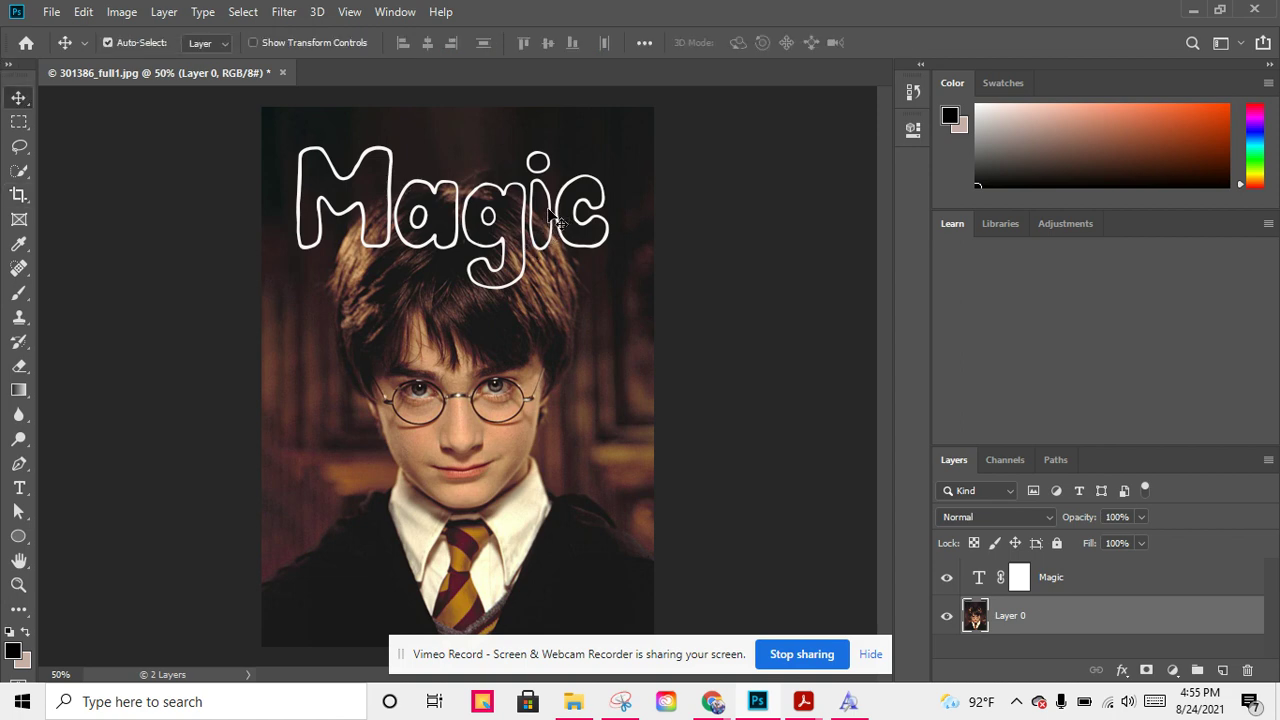
- Move the Magic title up slightly and mask out the outline under the i and g
left_click_drag(555, 215, 559, 202)
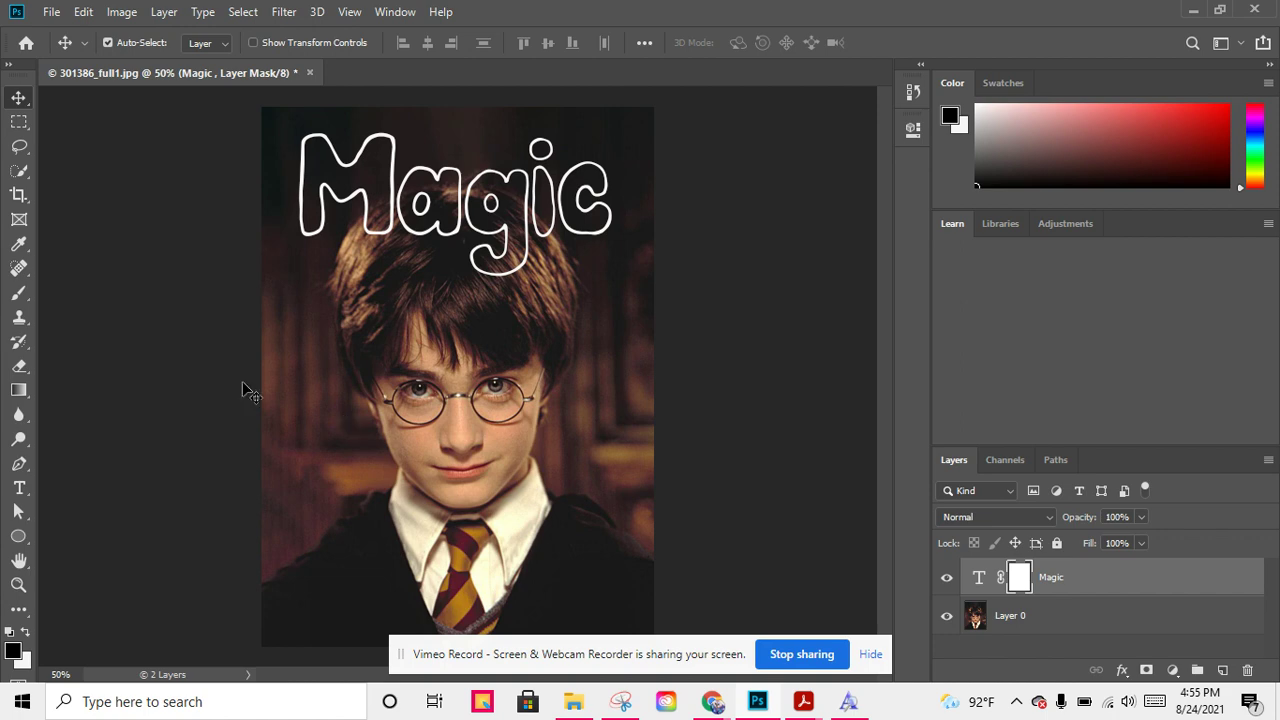
left_click(19, 292)
key("ctrl+plus")
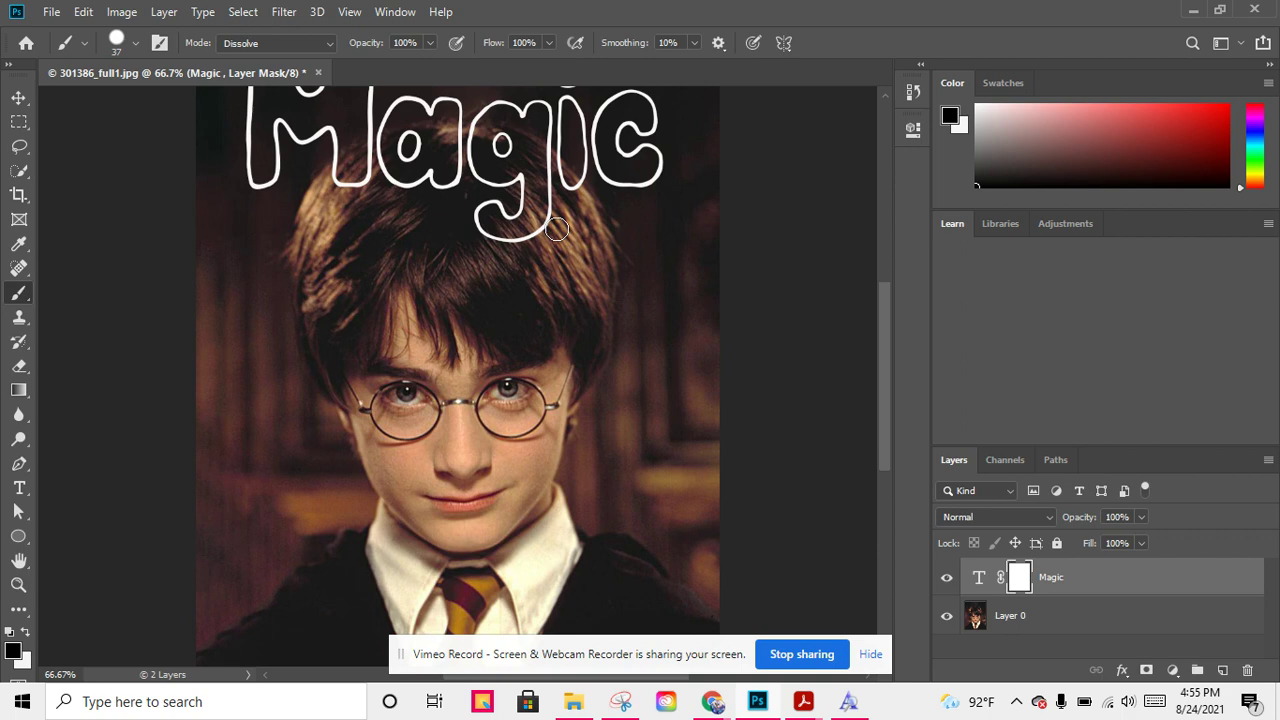
left_click_drag(885, 376, 879, 345)
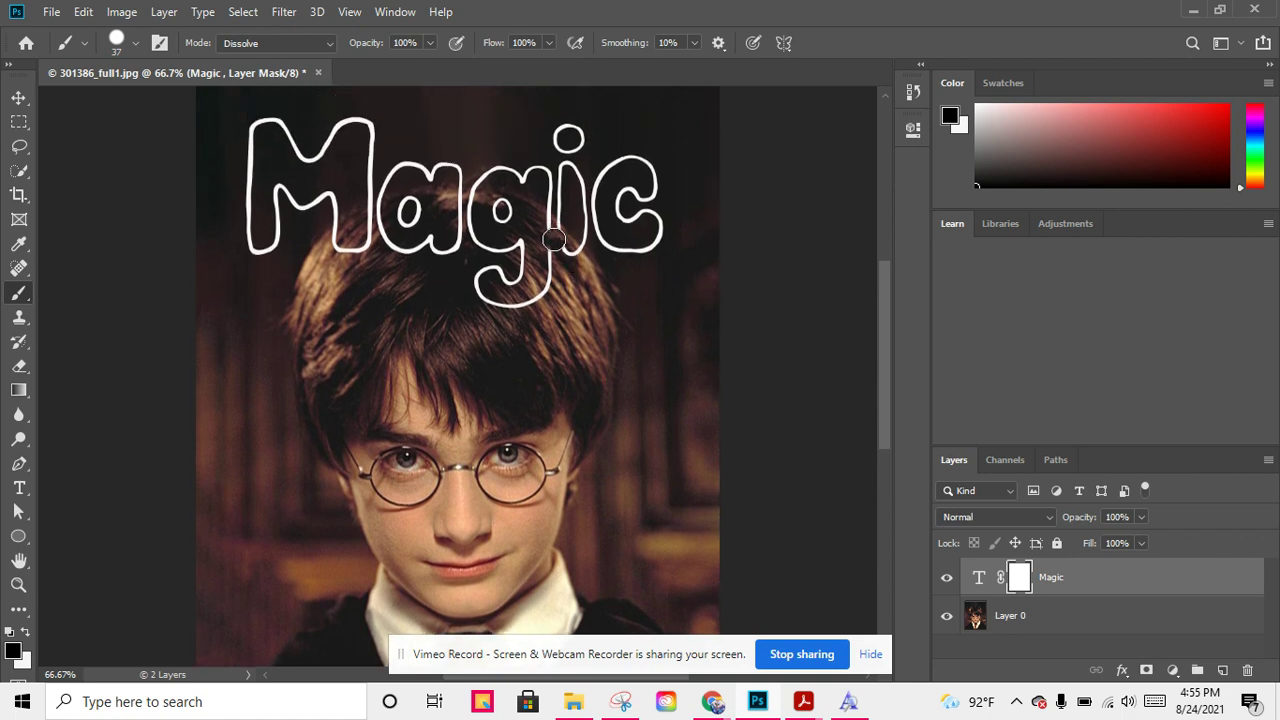
left_click_drag(587, 263, 544, 278)
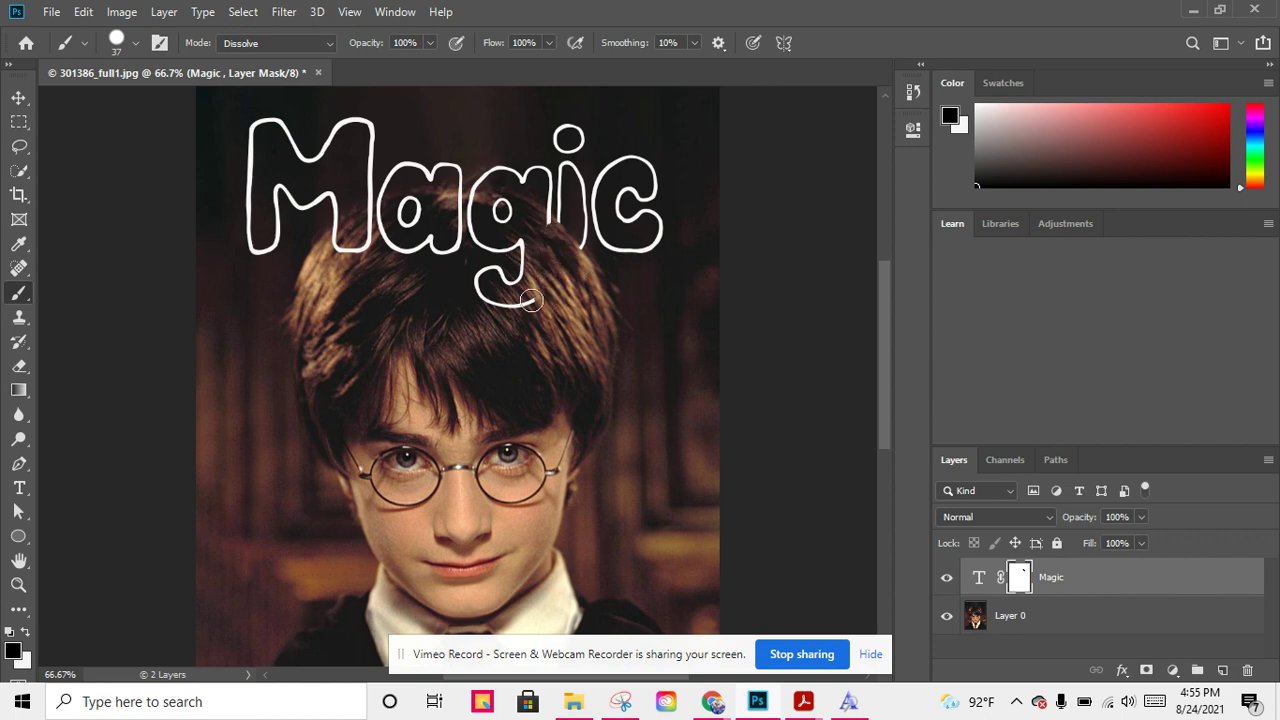
mouse_move(532, 301)
left_mouse_down()
mouse_move(480, 277)
mouse_move(491, 291)
mouse_move(468, 303)
mouse_move(520, 278)
mouse_move(491, 271)
mouse_move(525, 256)
mouse_move(503, 204)
mouse_move(503, 253)
mouse_move(483, 200)
mouse_move(481, 245)
left_mouse_up()
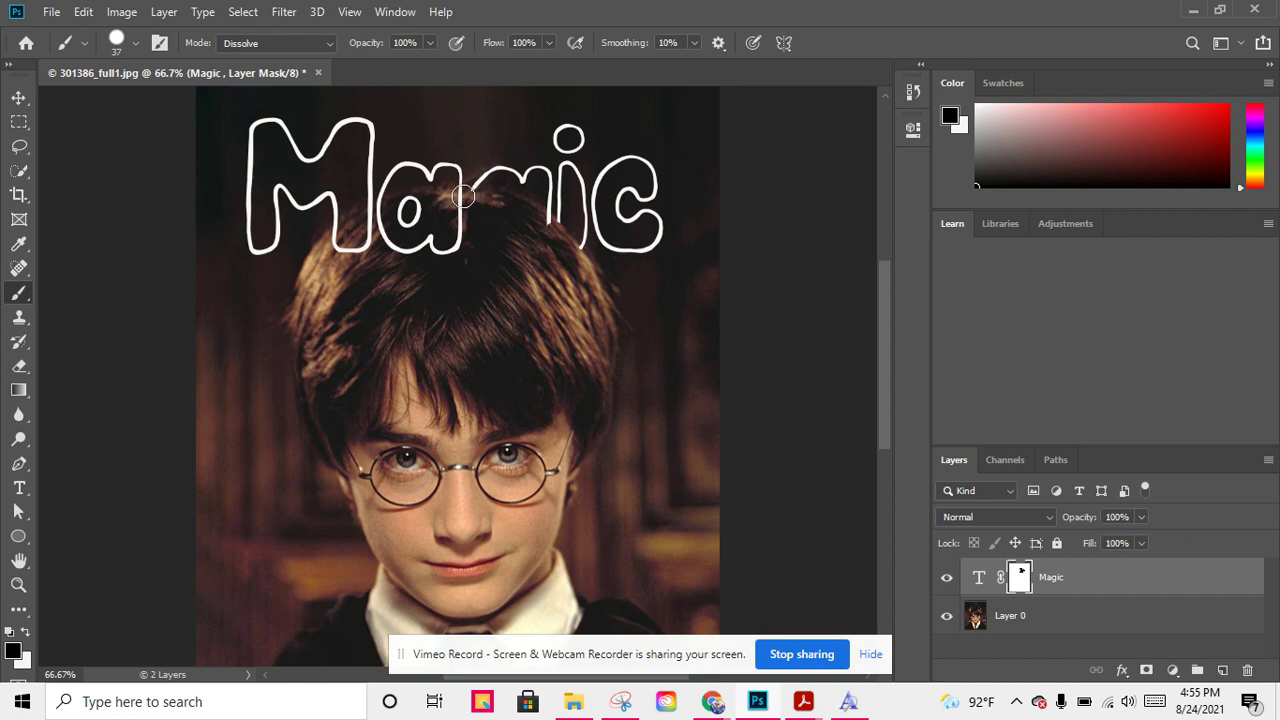
- Mask the a's arcs and the M's lower right behind the hair, then zoom out to 50%
mouse_move(457, 196)
left_mouse_down()
mouse_move(462, 236)
mouse_move(447, 255)
mouse_move(424, 212)
mouse_move(395, 213)
mouse_move(420, 255)
mouse_move(400, 233)
mouse_move(391, 240)
mouse_move(386, 228)
mouse_move(416, 259)
left_mouse_up()
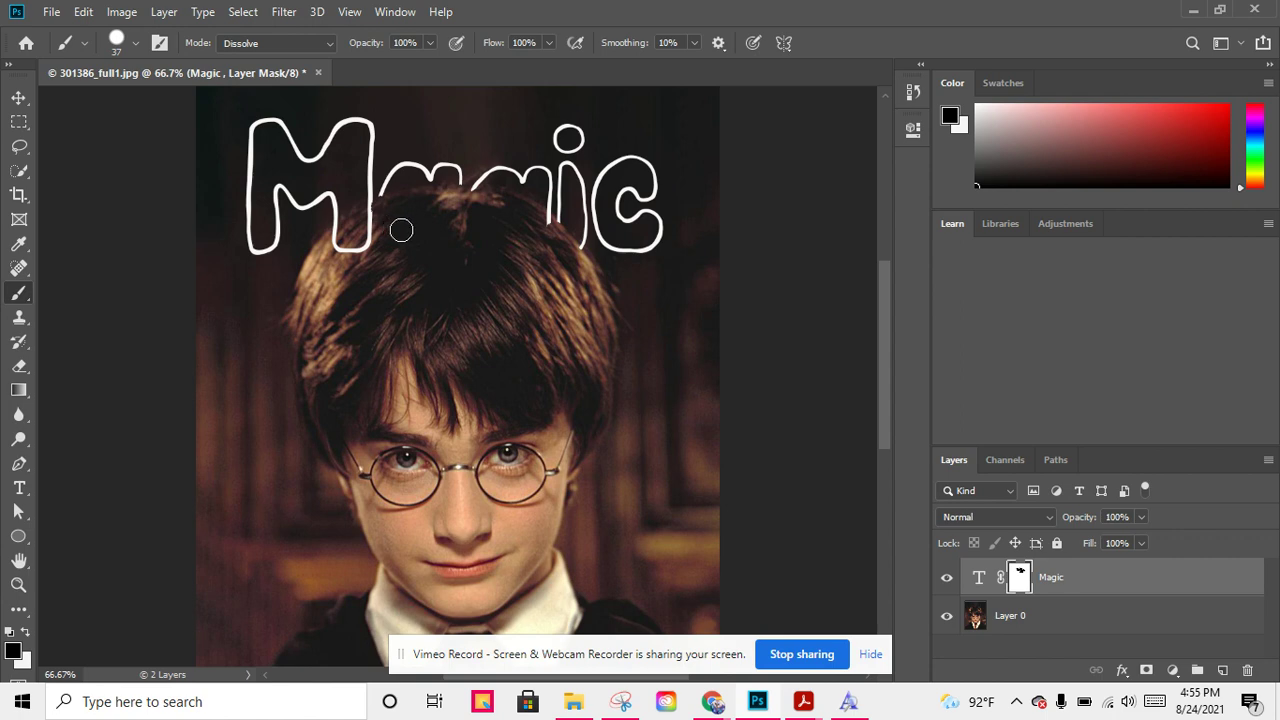
key("ctrl+z")
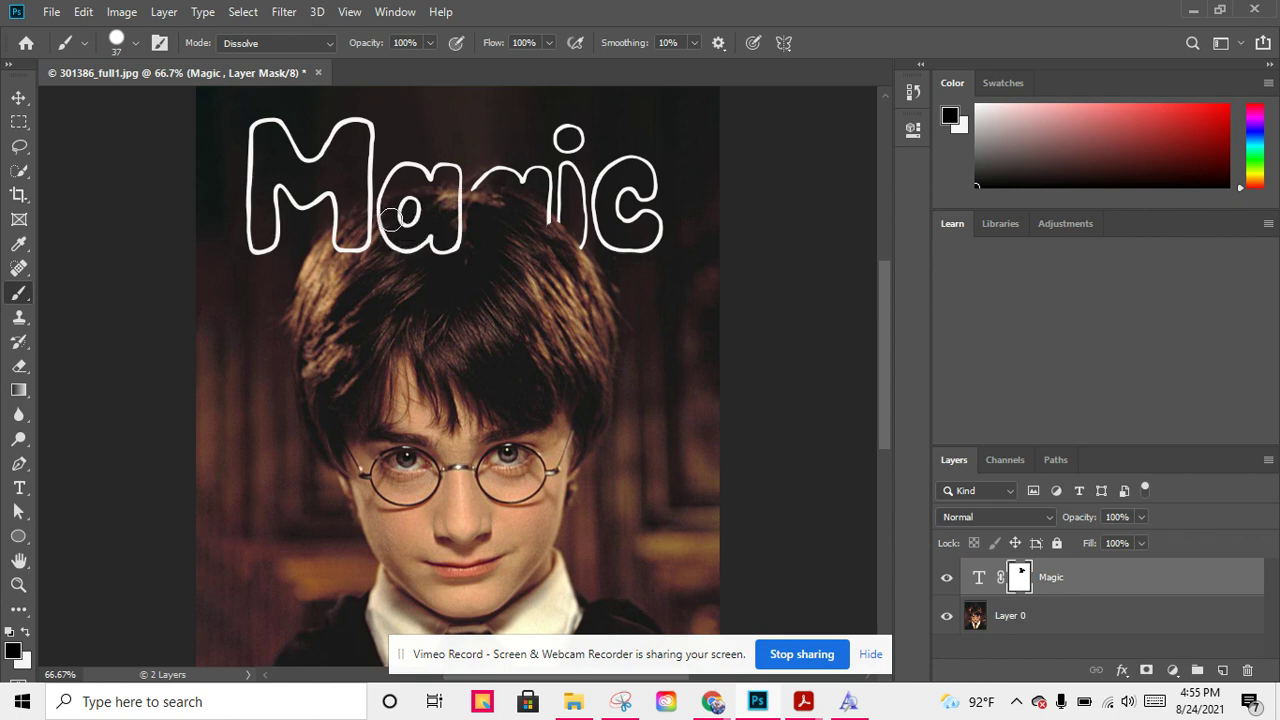
mouse_move(388, 210)
left_mouse_down()
mouse_move(411, 271)
mouse_move(448, 243)
mouse_move(463, 206)
mouse_move(417, 238)
left_mouse_up()
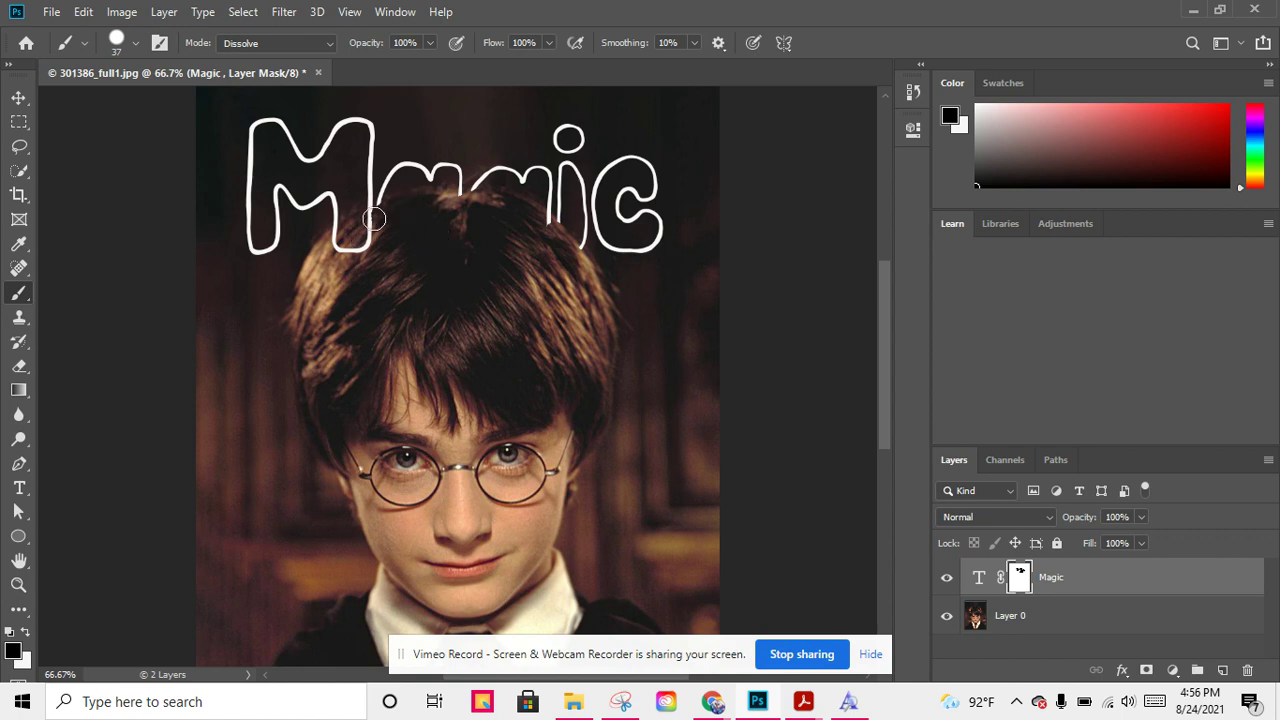
mouse_move(370, 218)
left_mouse_down()
mouse_move(355, 243)
mouse_move(345, 224)
left_mouse_up()
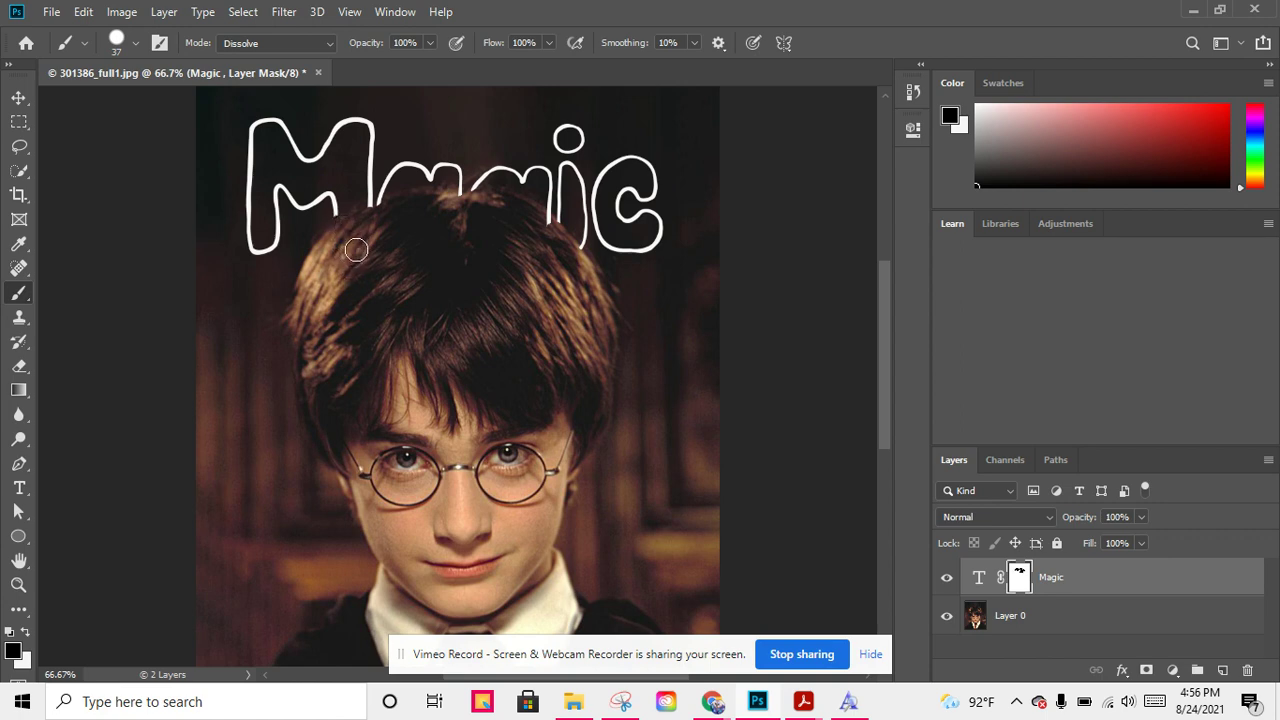
left_click(18, 97)
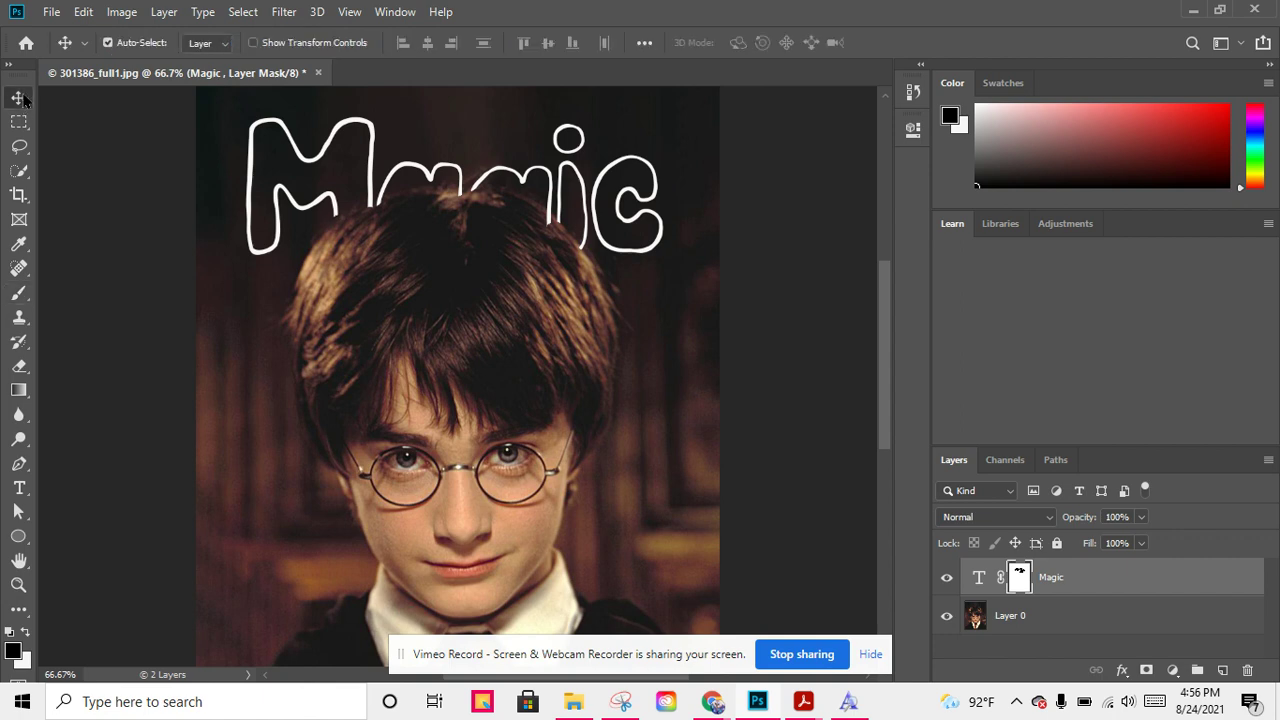
key("ctrl+minus")
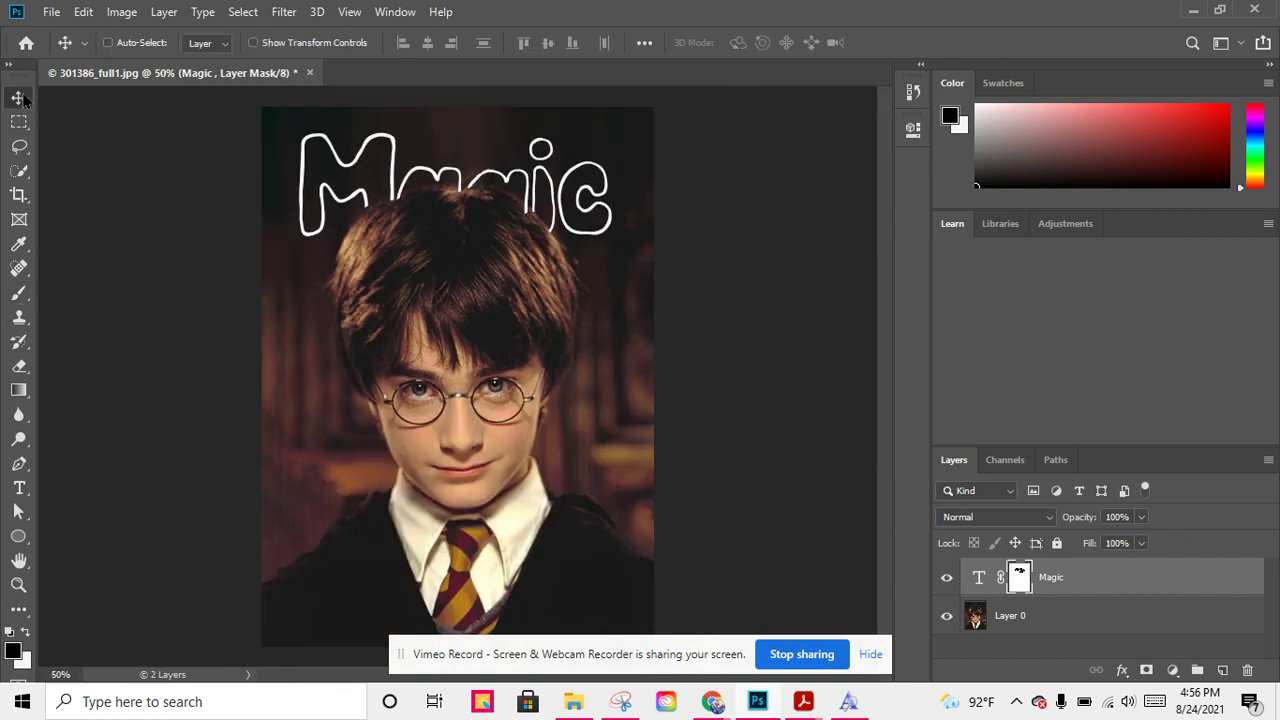
key("ctrl+plus")
key("ctrl+minus")
left_click(16, 488)
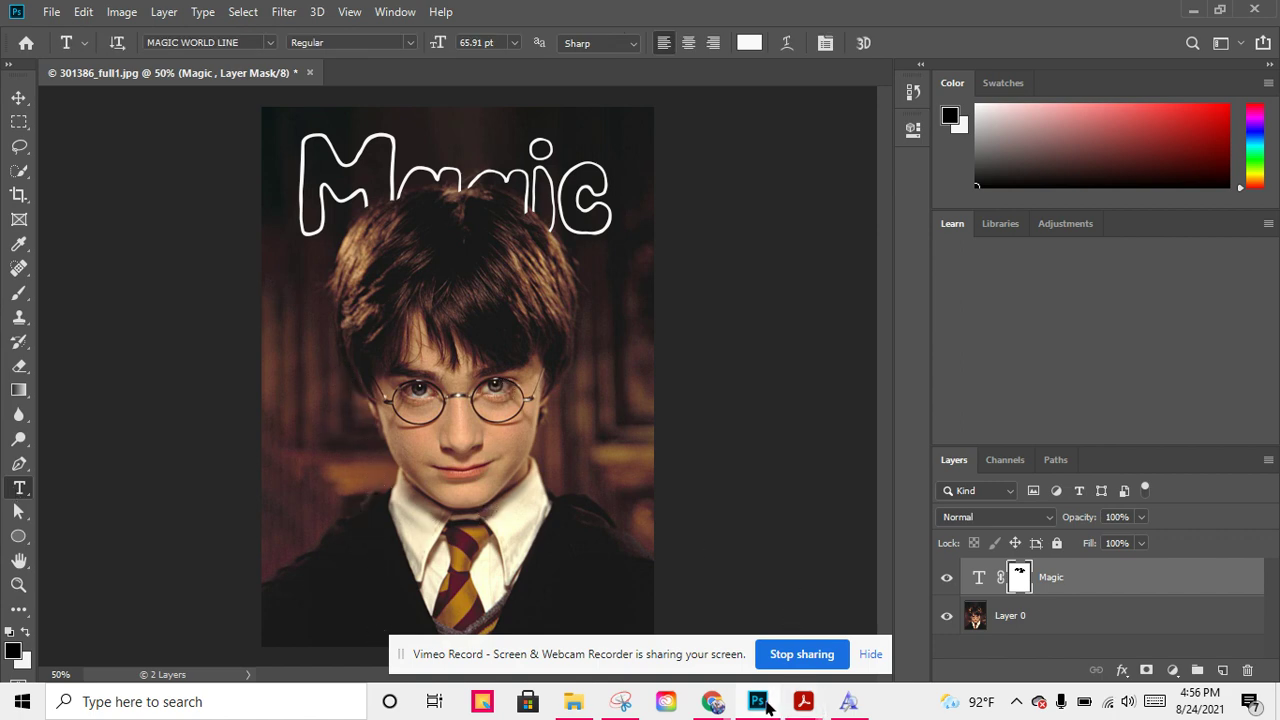
- Open a new tab and search Google for 'harry potter magazine'
mouse_move(710, 698)
left_click(652, 596)
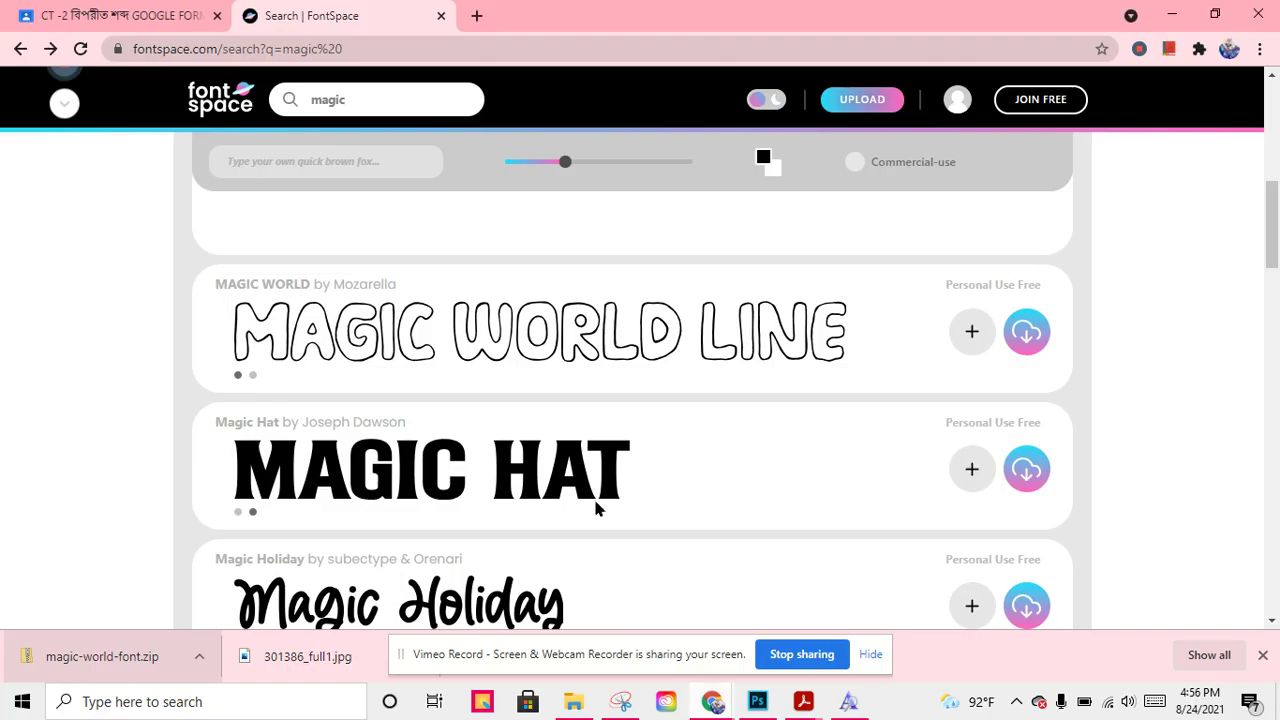
left_click(484, 16)
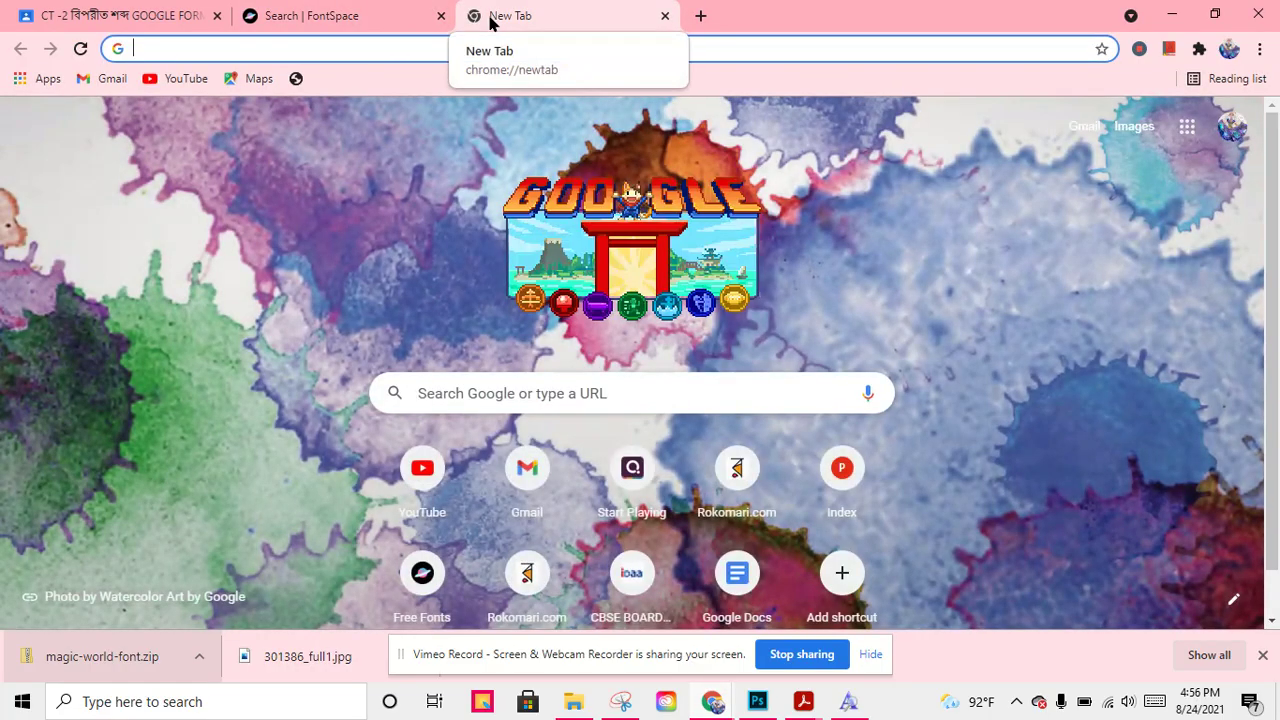
left_click(870, 654)
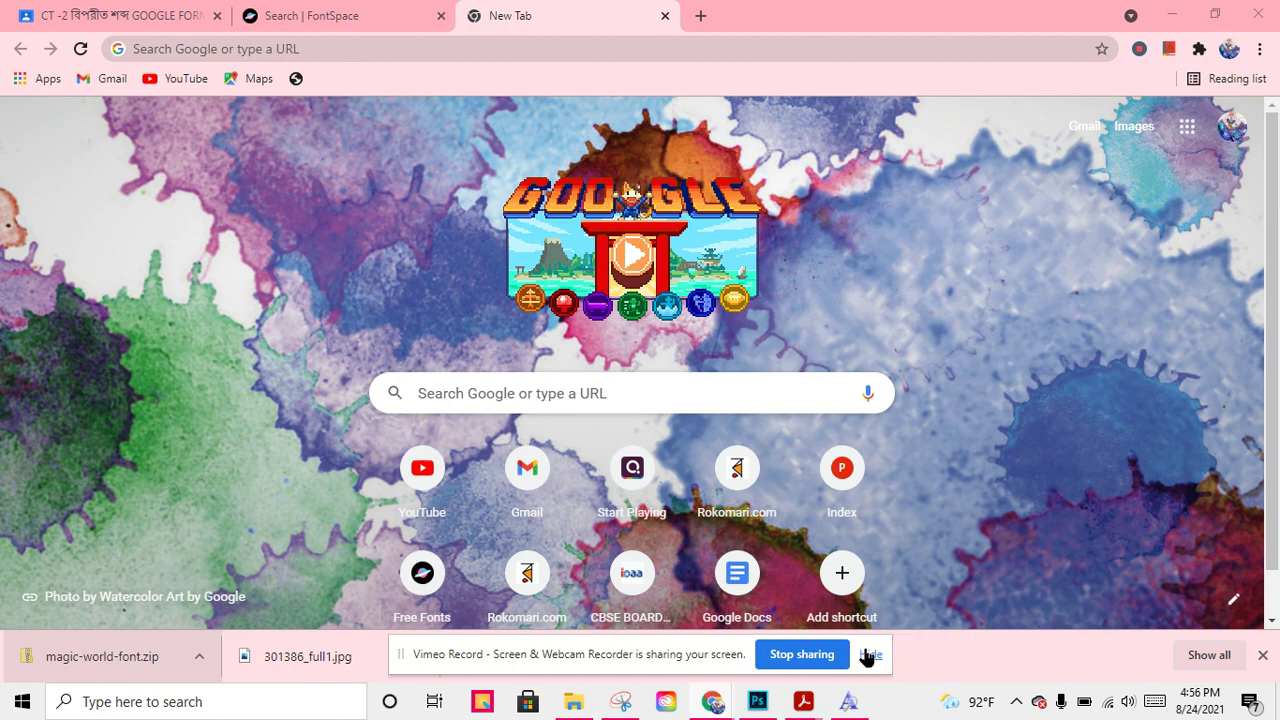
left_click(1262, 655)
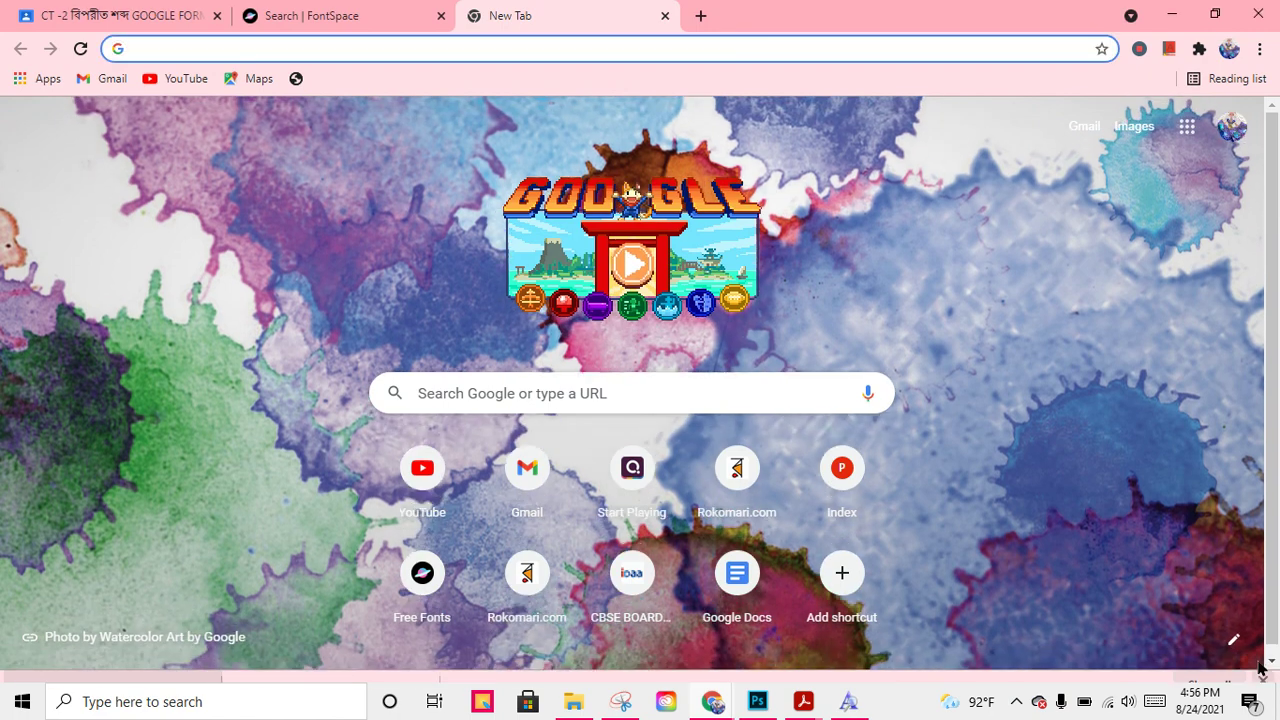
type("harr")
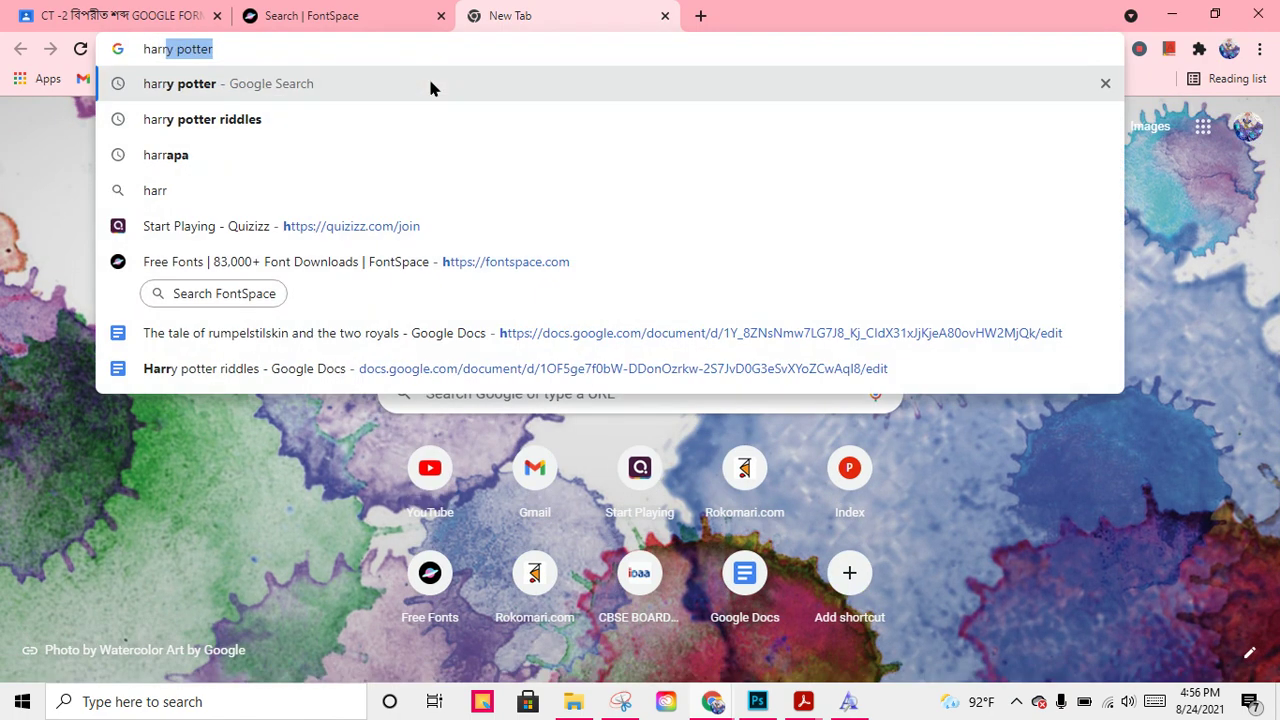
type("y potter ma")
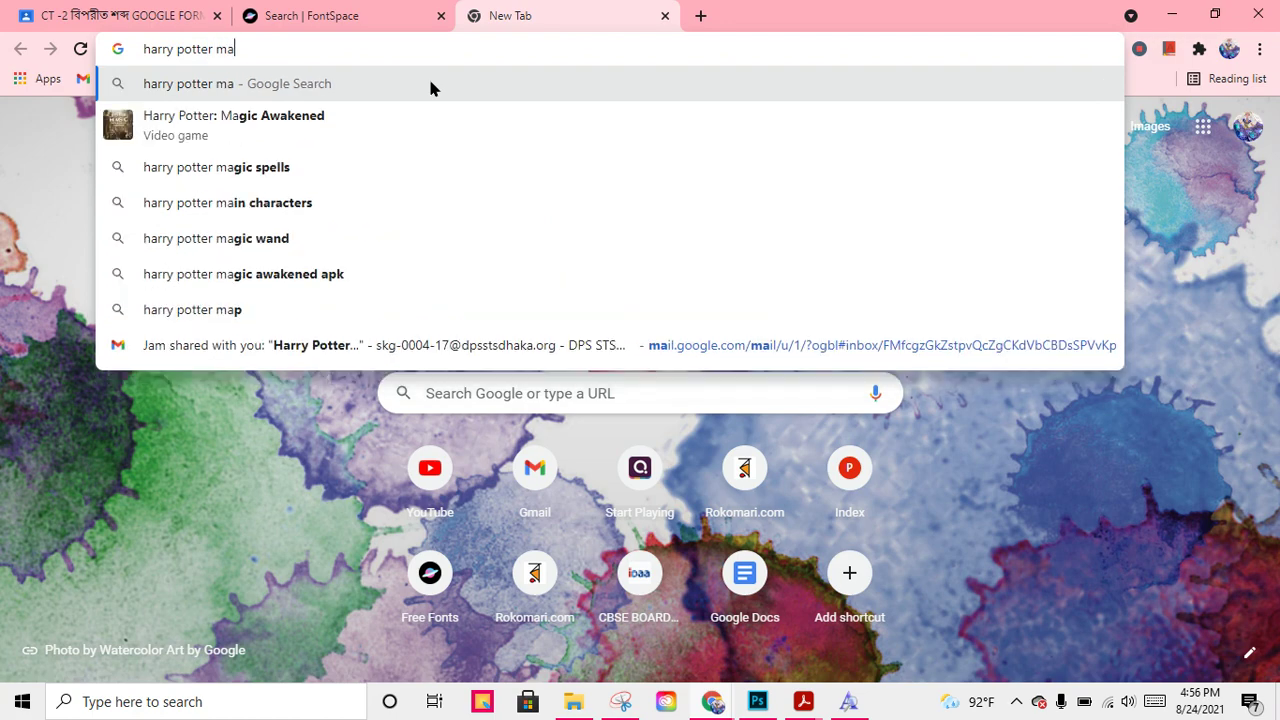
type("gazine")
key("Return")
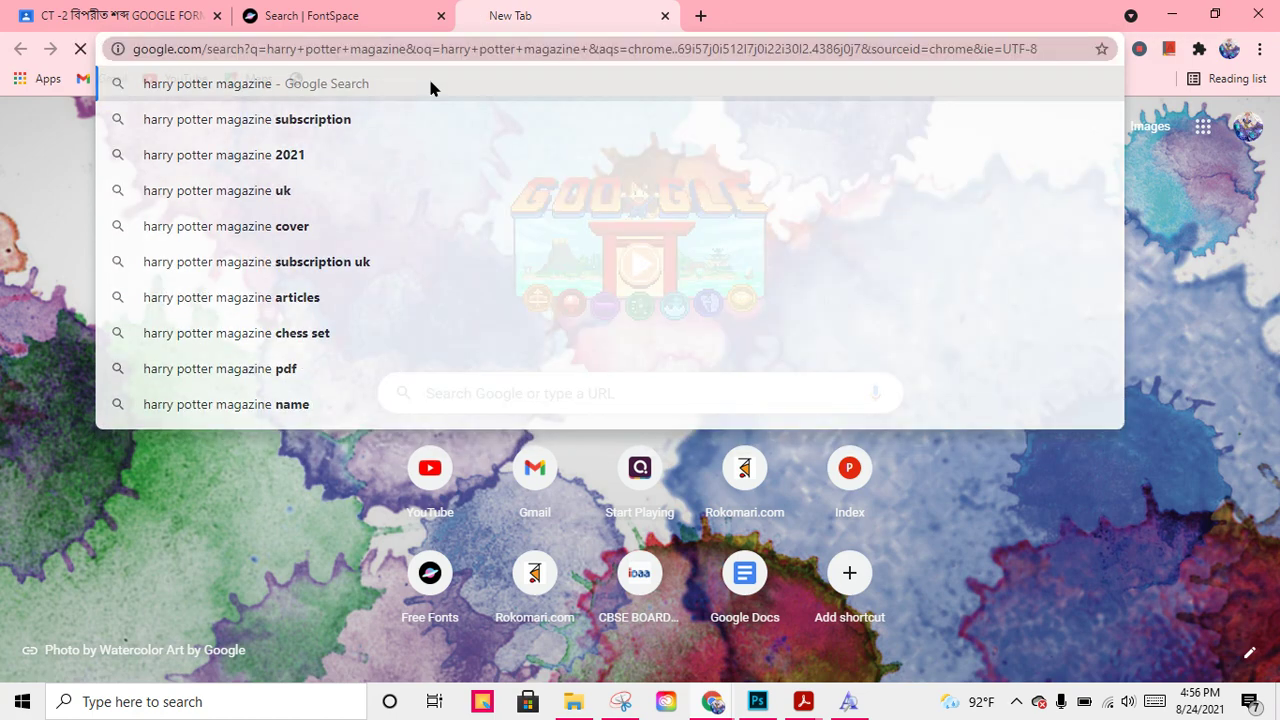
- Preview magazine cover images, then close that tab to return to FontSpace's magic results
left_click(451, 387)
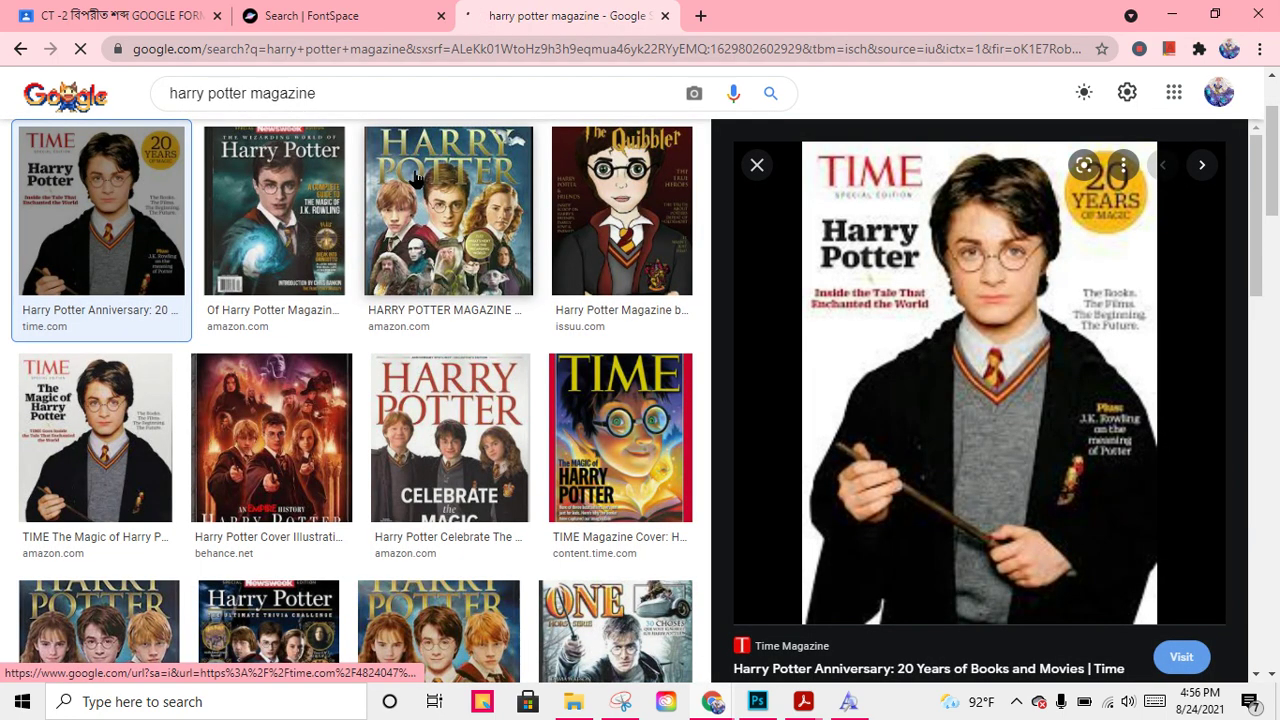
left_click(435, 215)
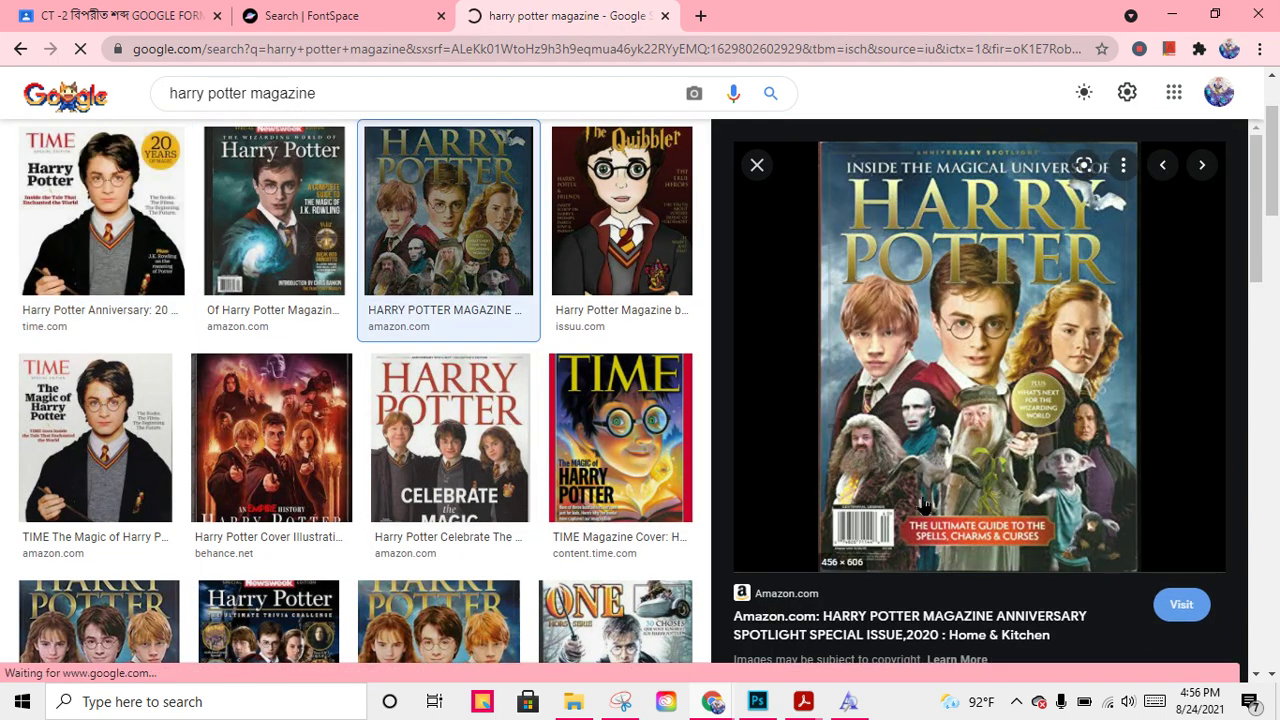
left_click(620, 440)
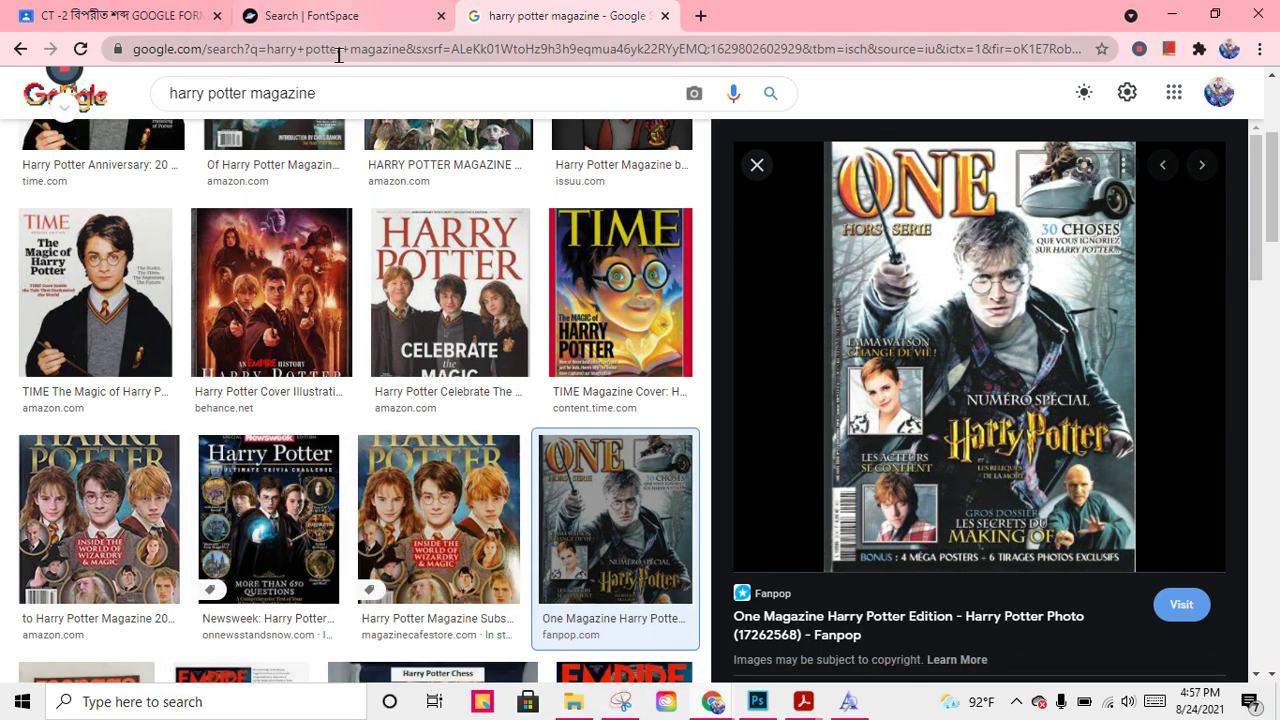
left_click(393, 12)
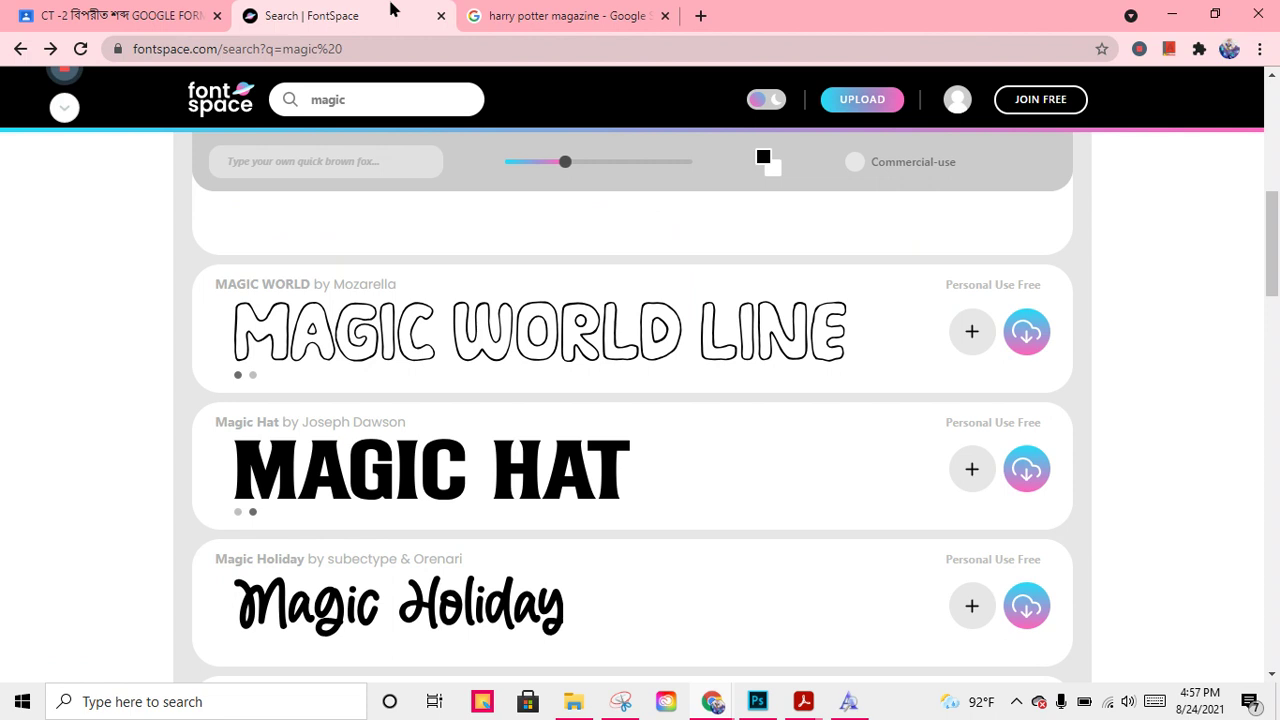
left_click(665, 16)
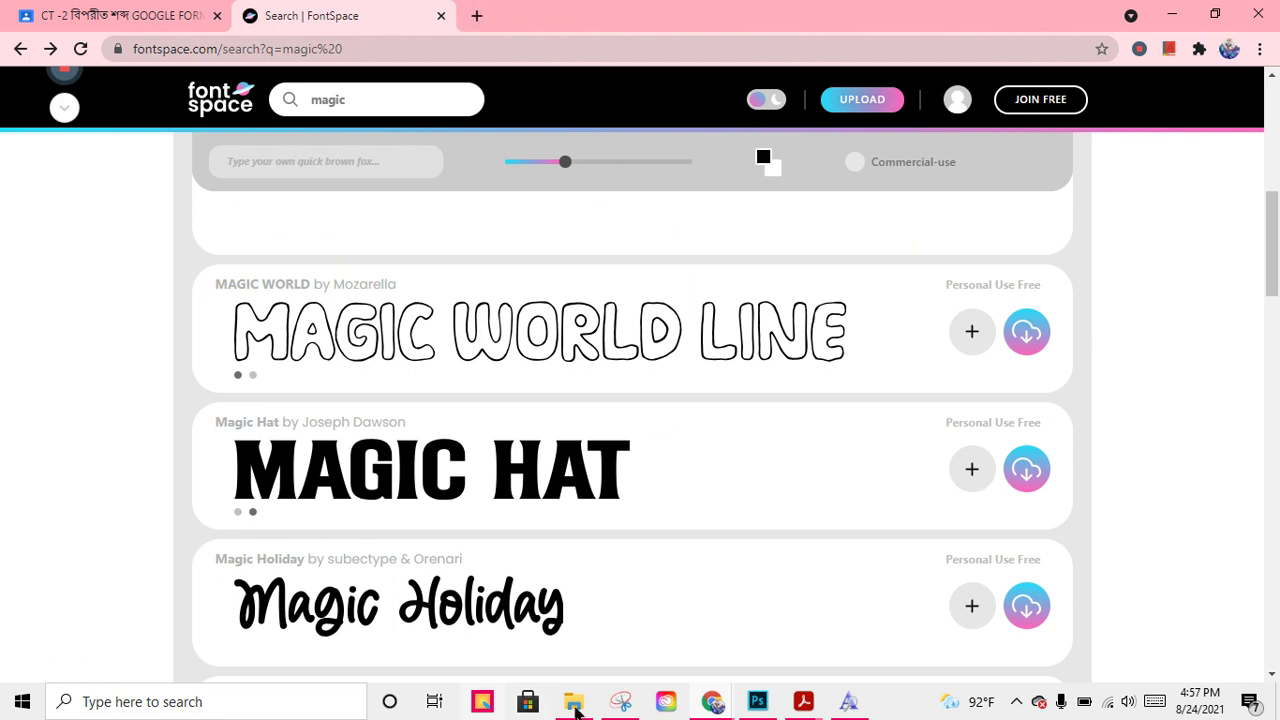
- Back in Photoshop, add a 'Harry Potter' text layer low across the portrait
left_click(758, 702)
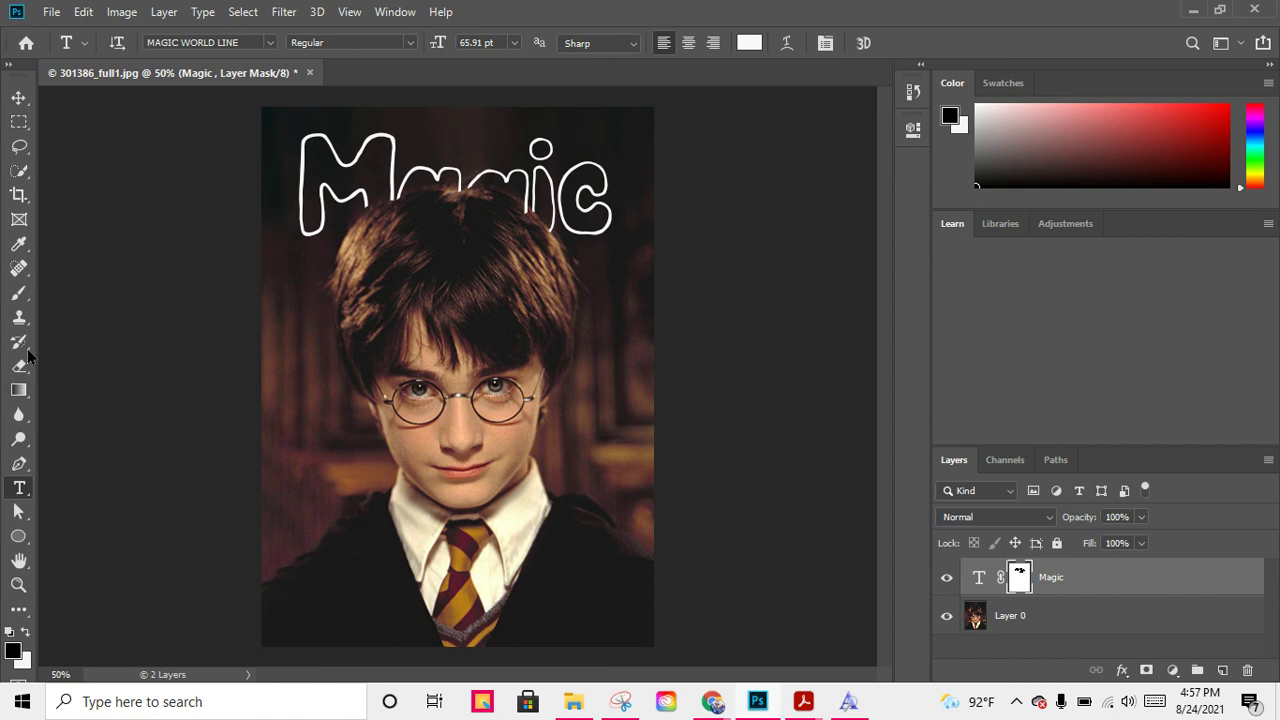
left_click(331, 531)
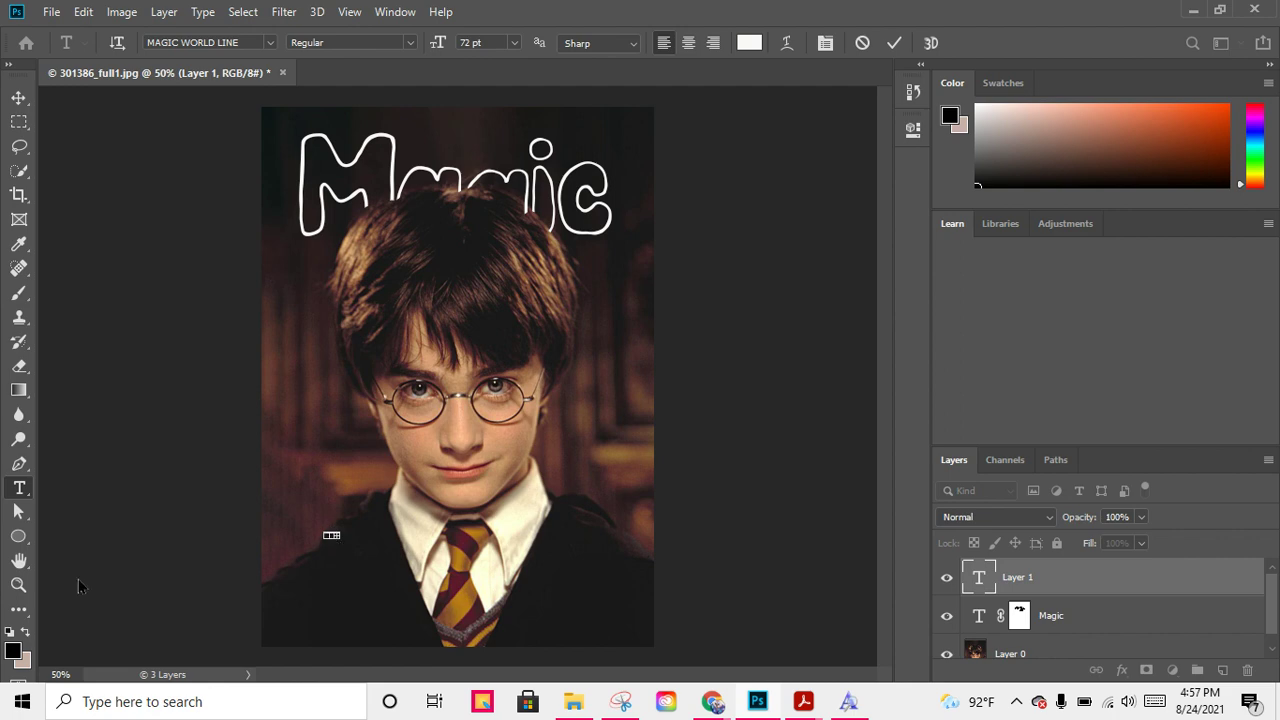
left_click(14, 98)
left_click(19, 488)
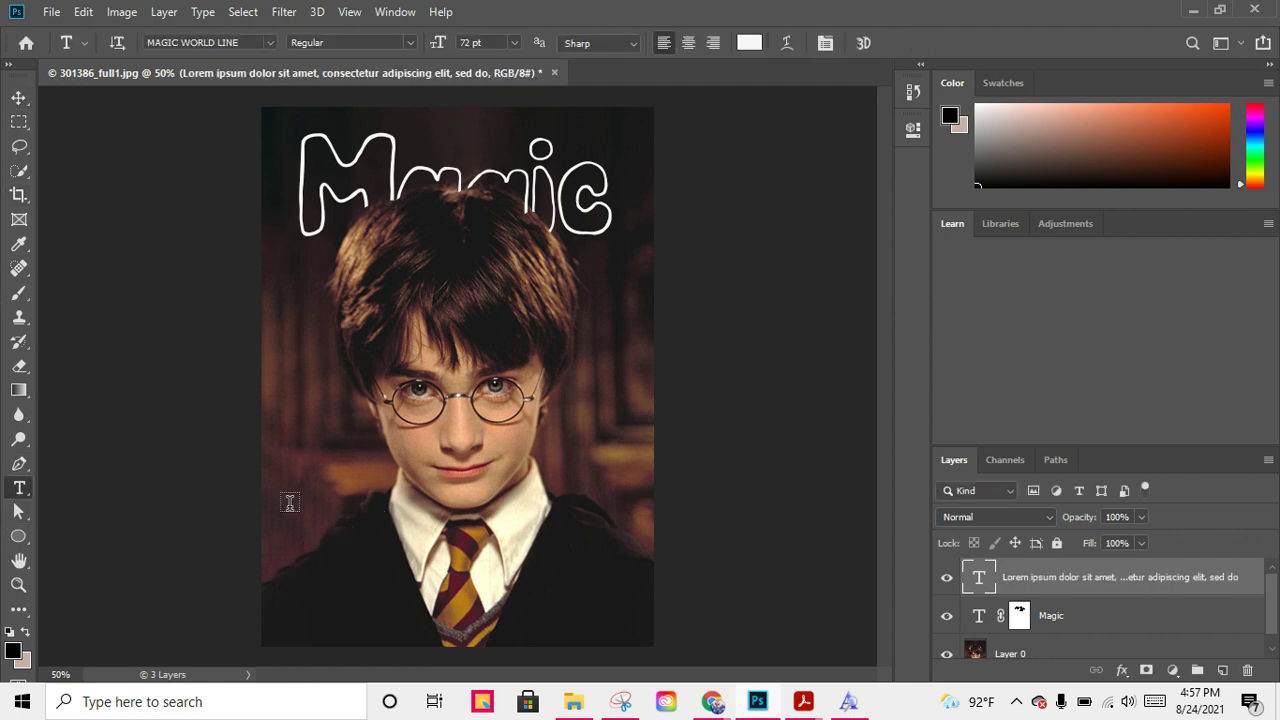
left_click(317, 542)
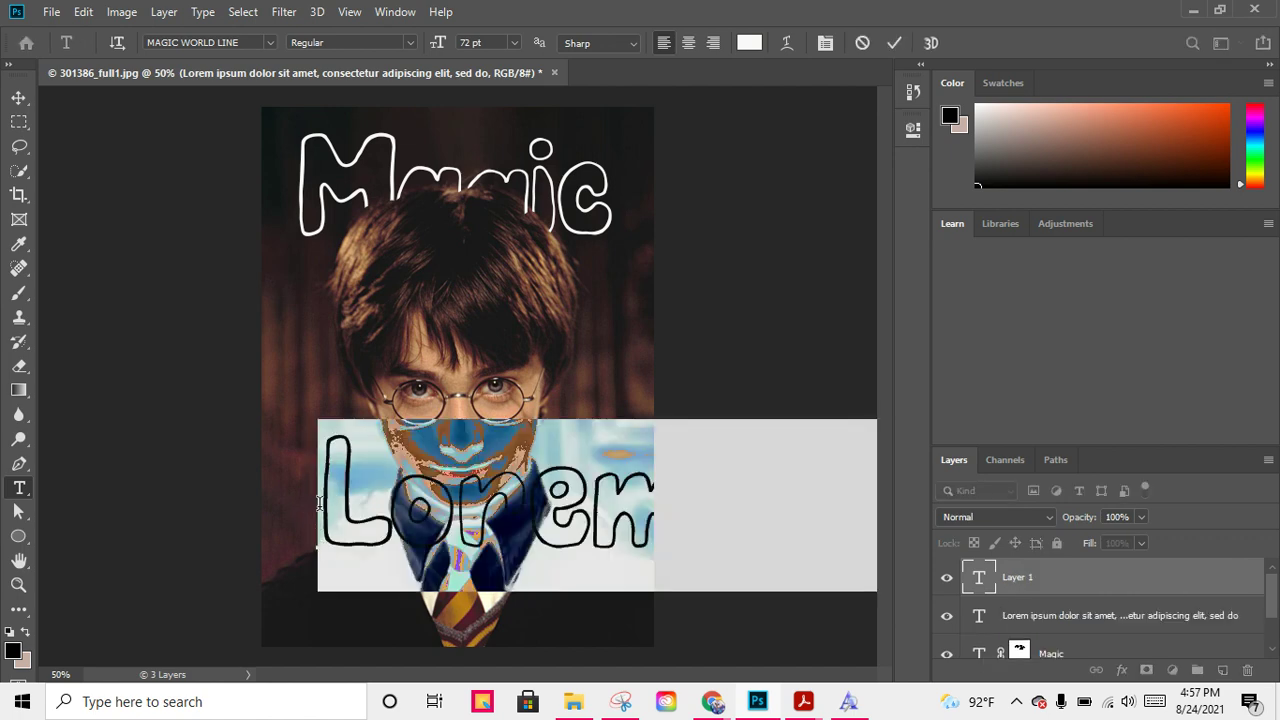
type("m")
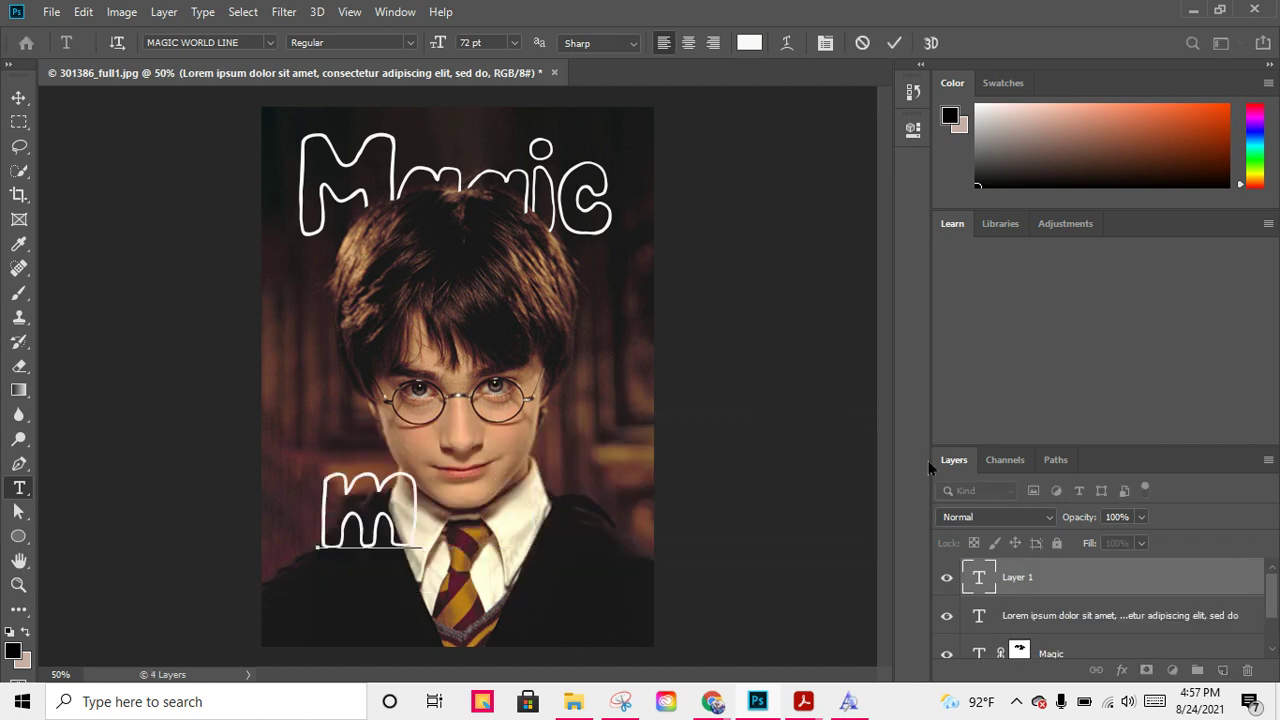
key("BackSpace")
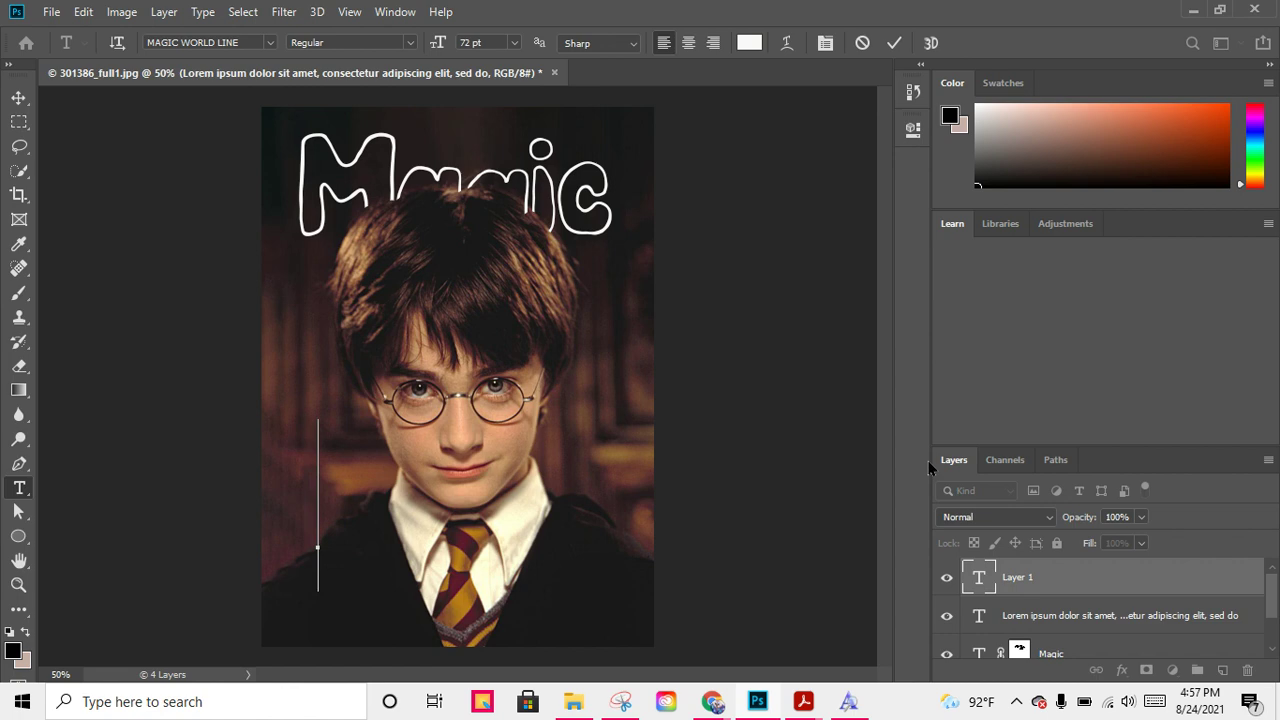
type("Harr")
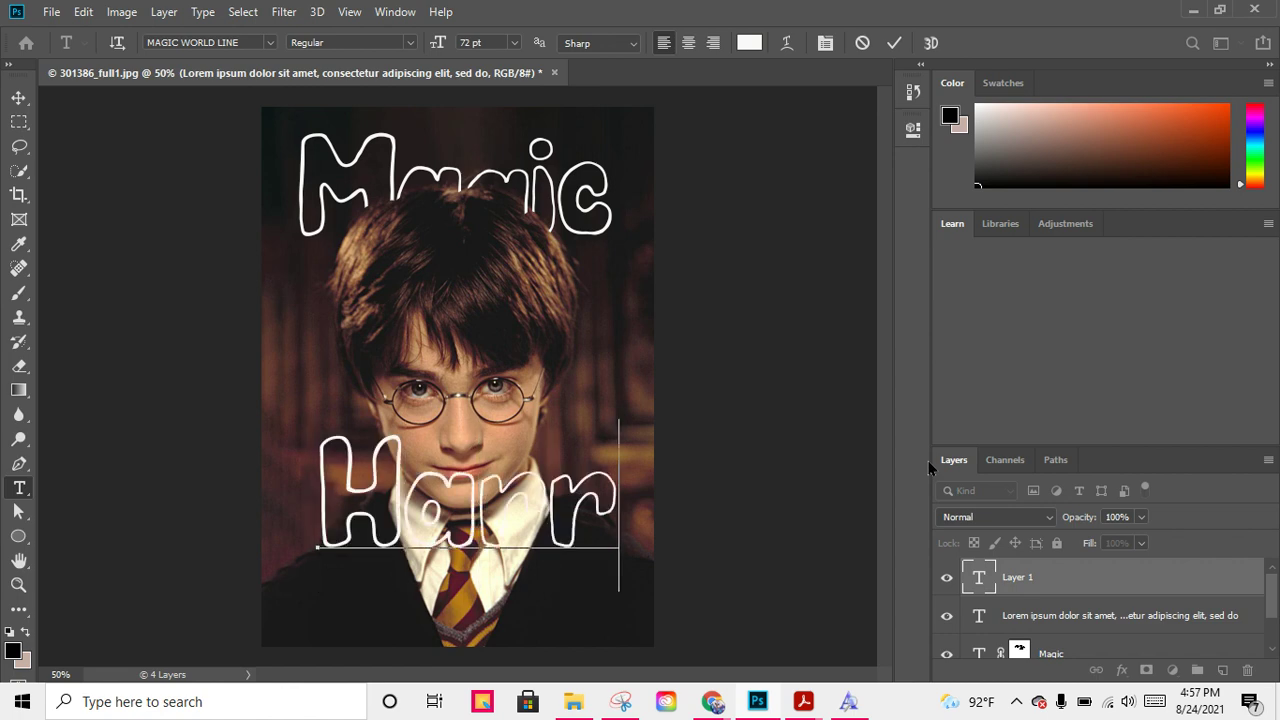
type("y Potter")
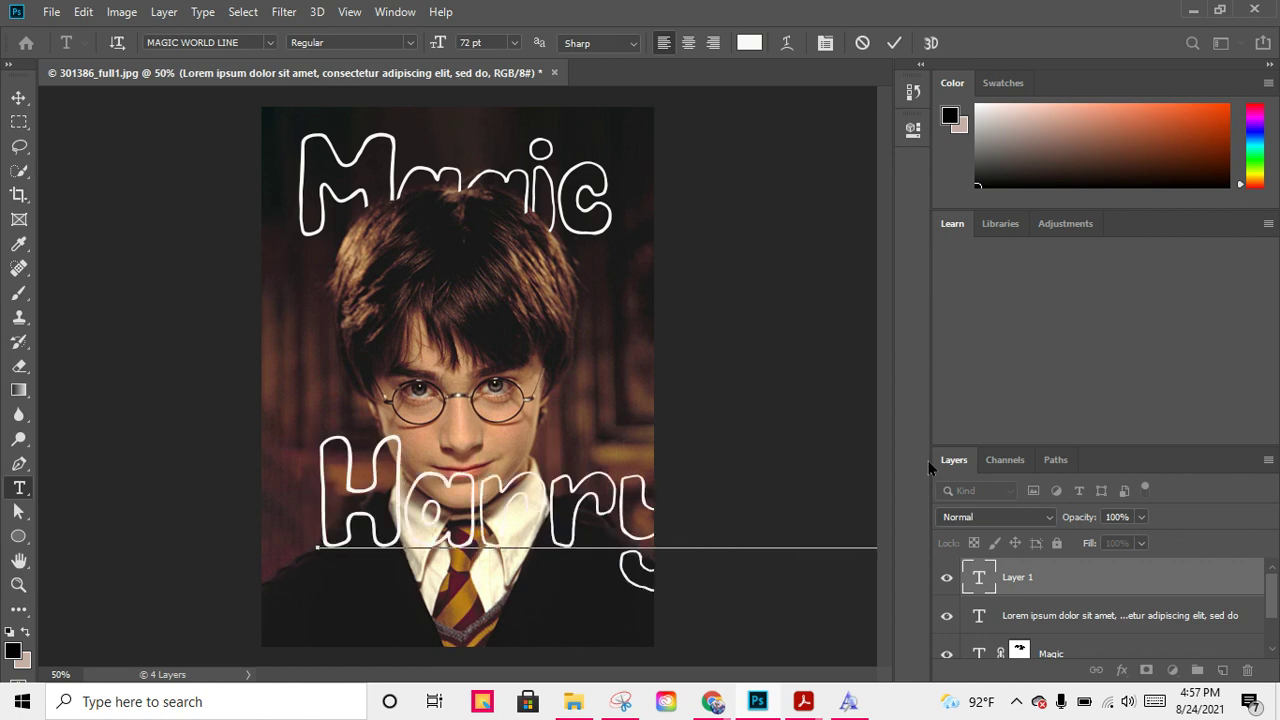
left_click(19, 97)
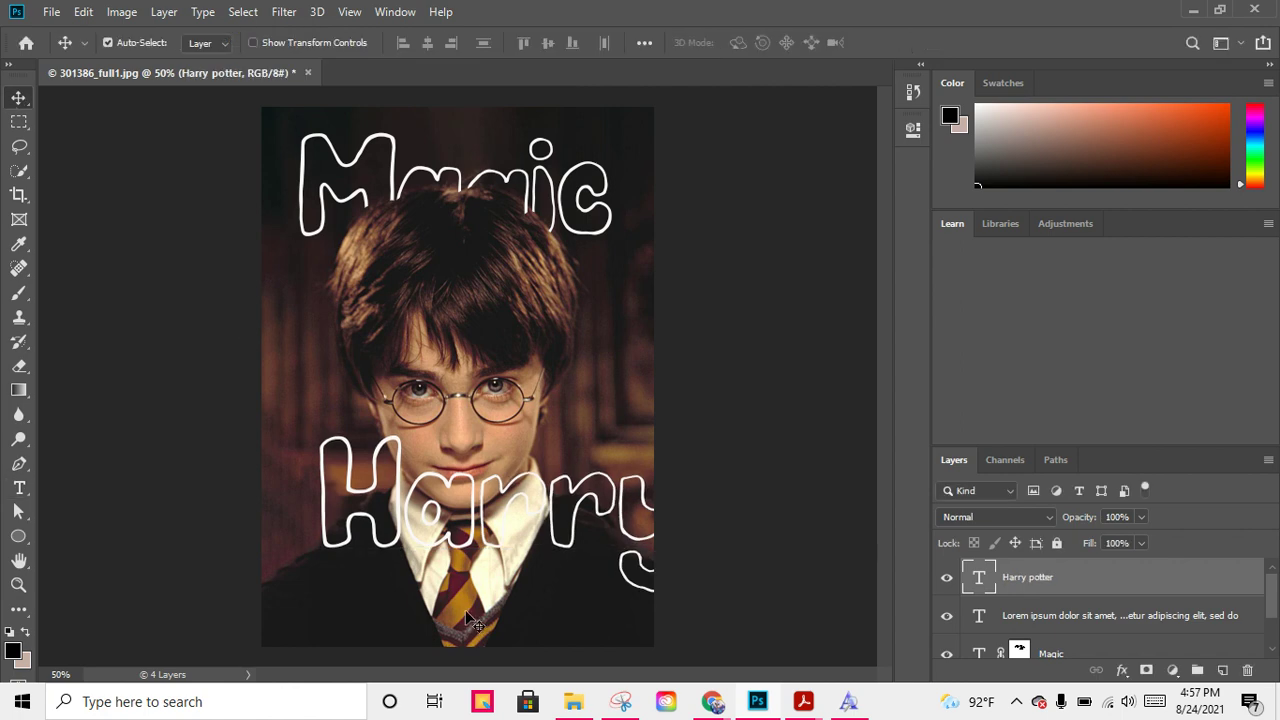
- Scale the Harry potter headline to about 36% and place it across the collar
key("ctrl+t")
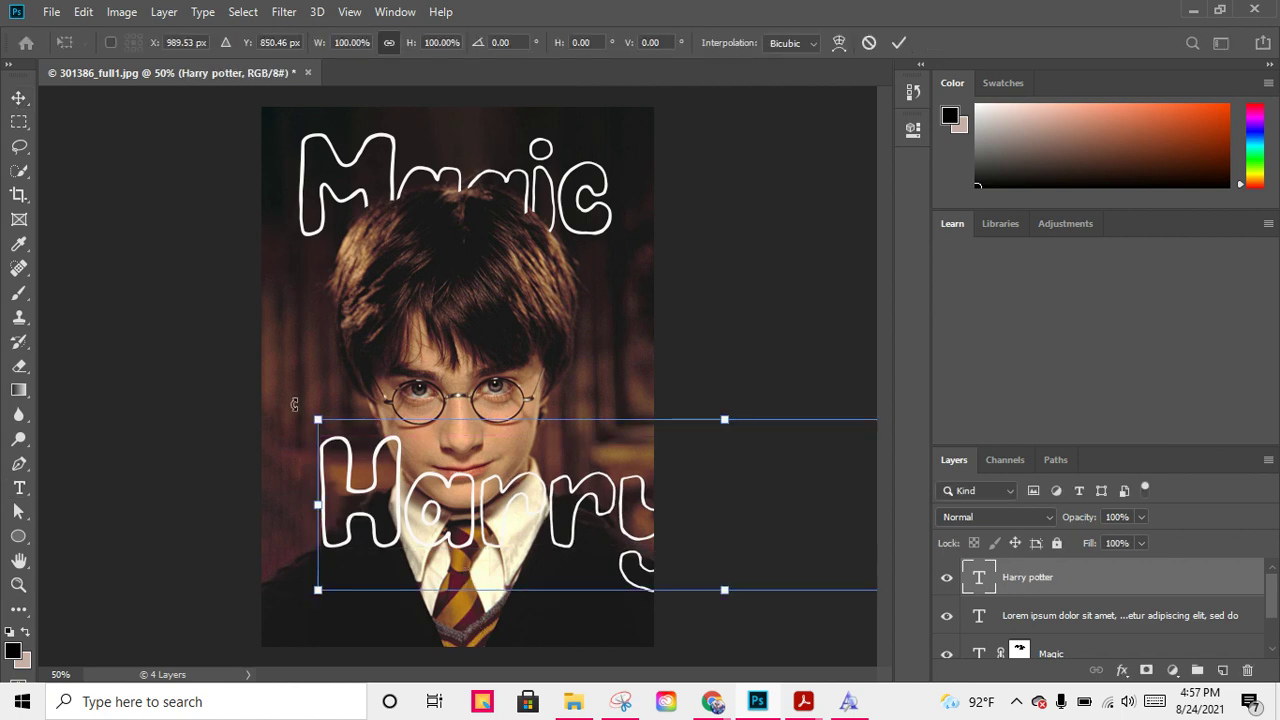
left_click_drag(317, 420, 588, 477)
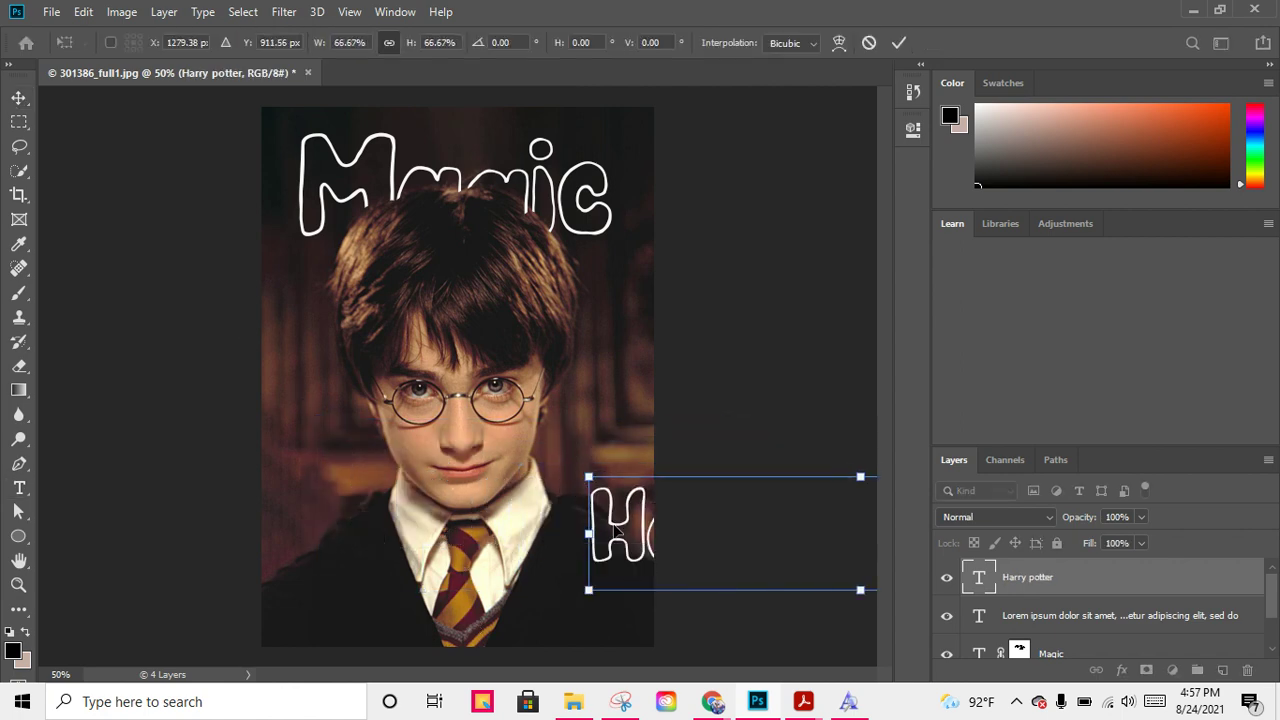
left_click_drag(641, 513, 314, 456)
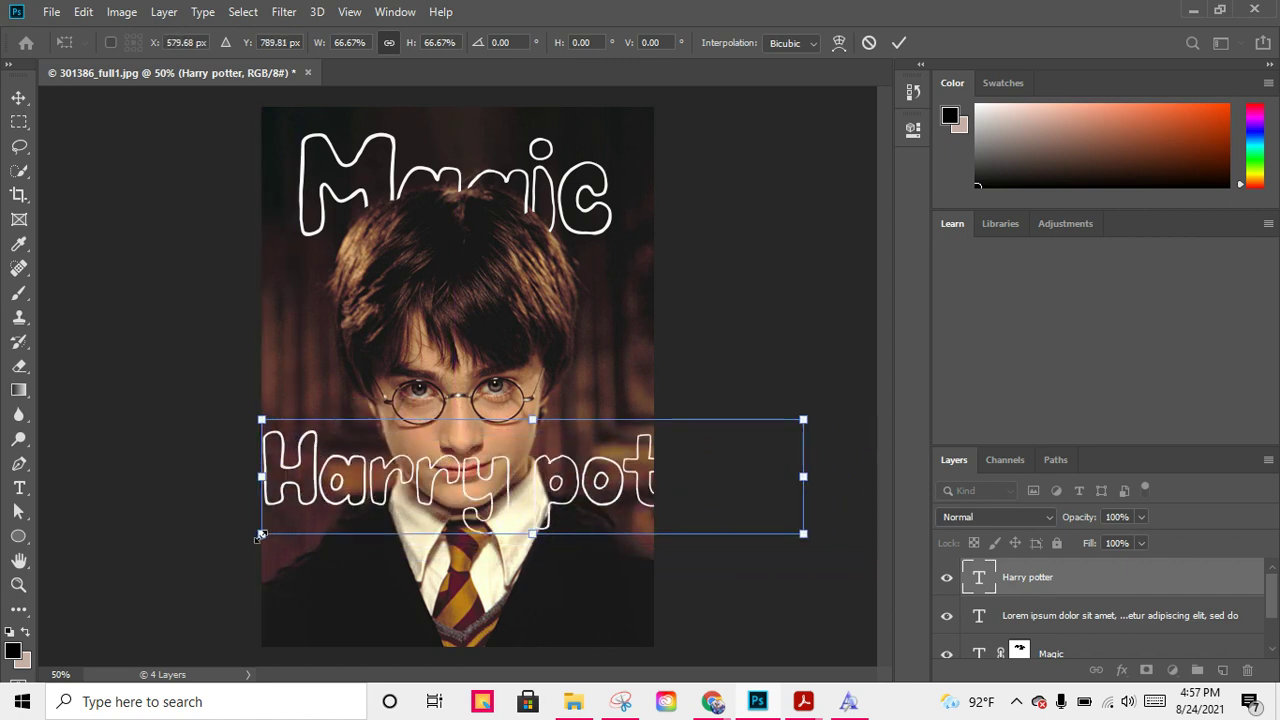
left_click_drag(260, 535, 508, 481)
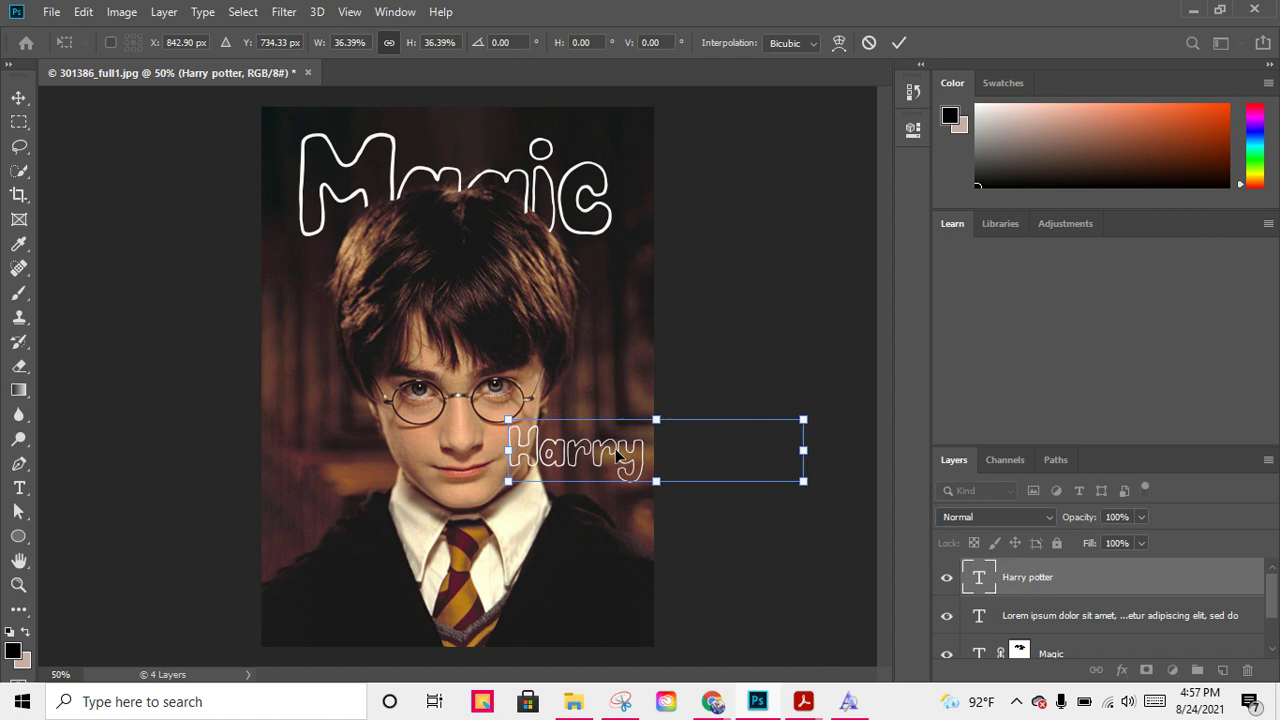
left_click_drag(616, 455, 432, 500)
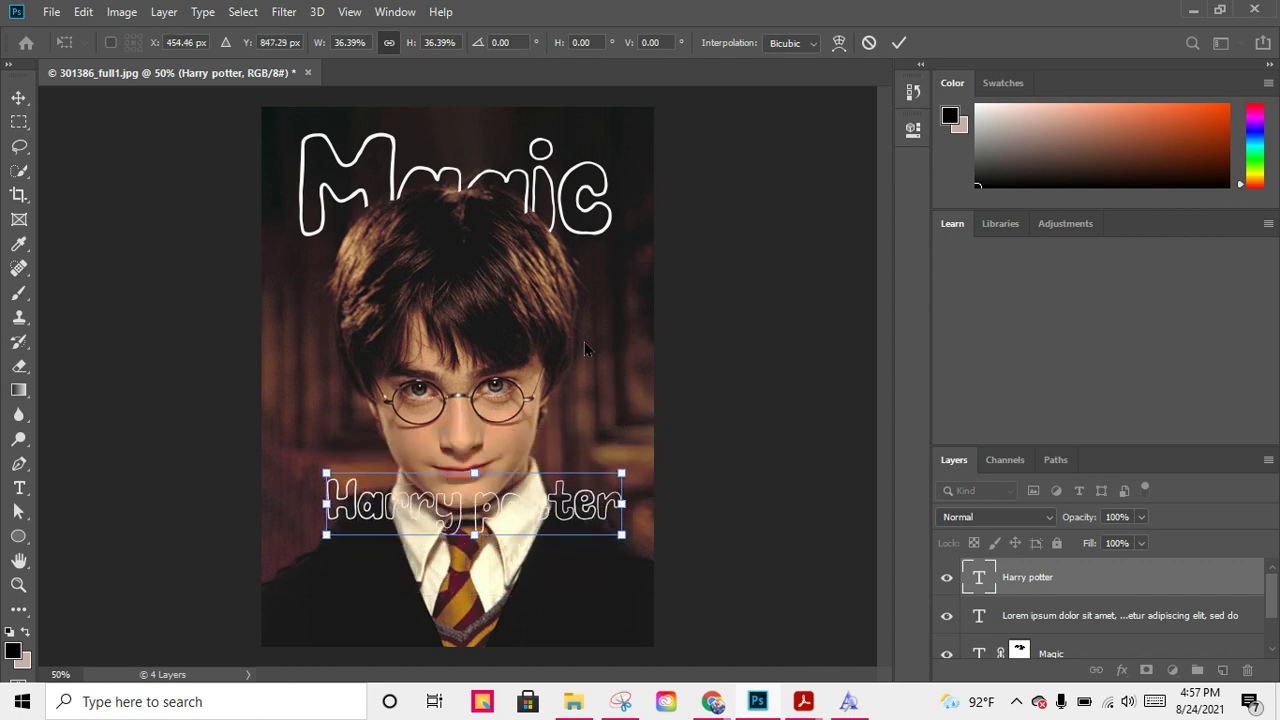
left_click(19, 488)
- Recolour all the Harry potter text to near-black #030303
left_click(339, 503)
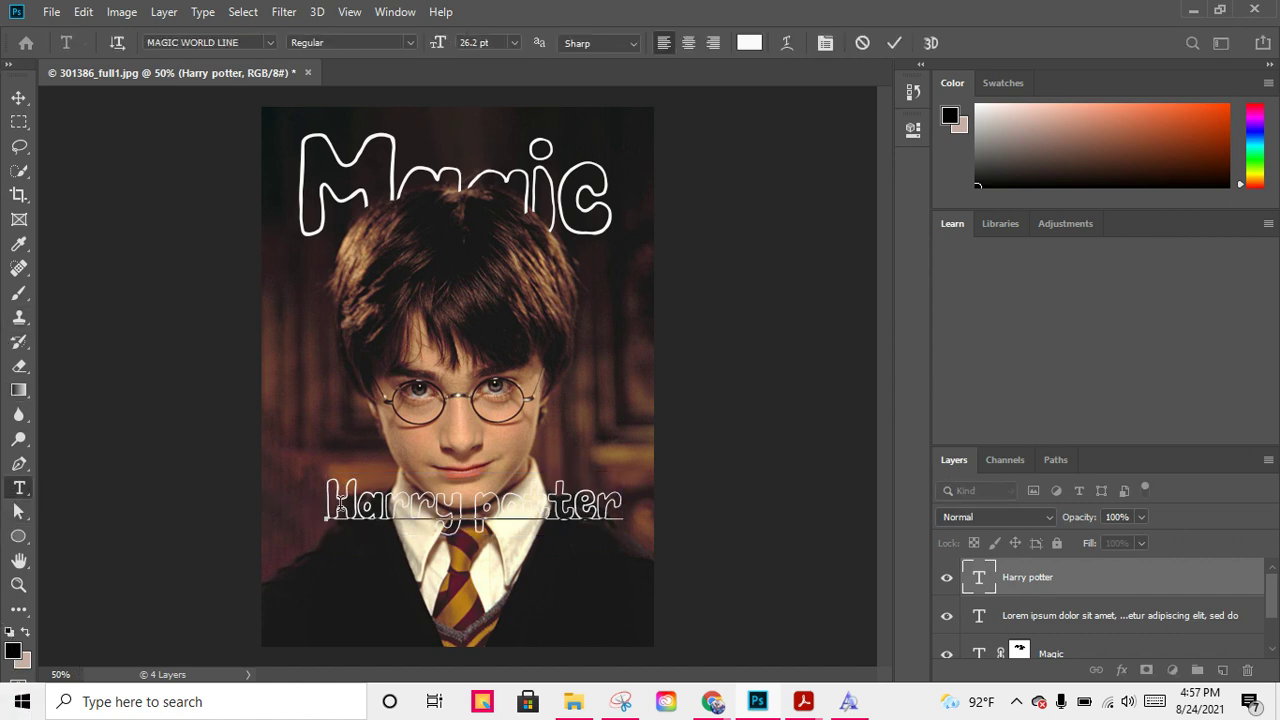
key("ctrl+a")
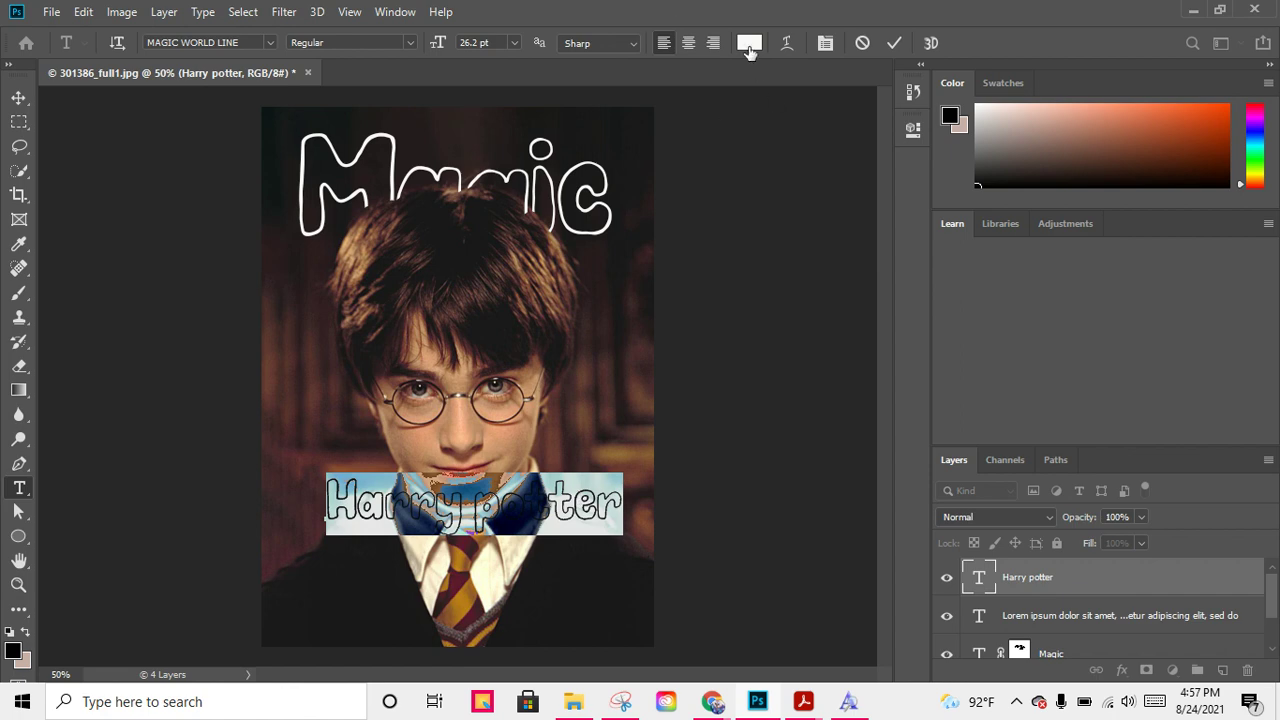
left_click(749, 43)
left_click(610, 369)
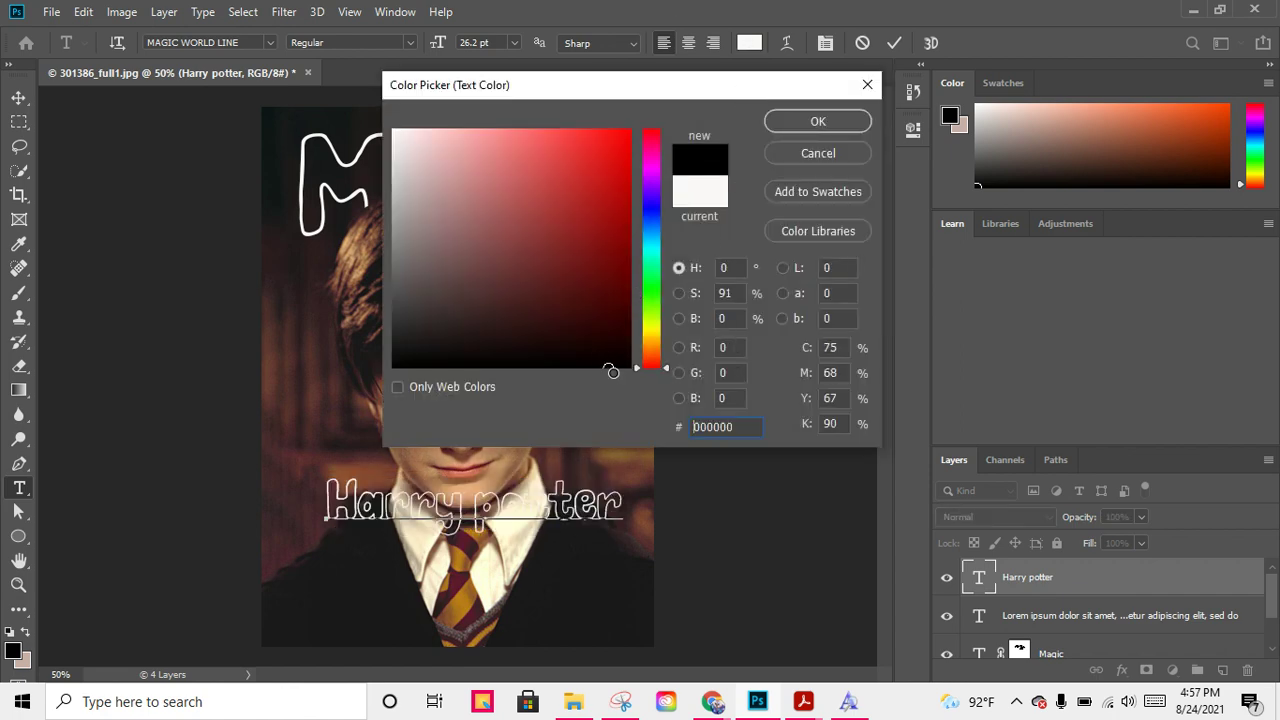
left_click_drag(612, 372, 644, 379)
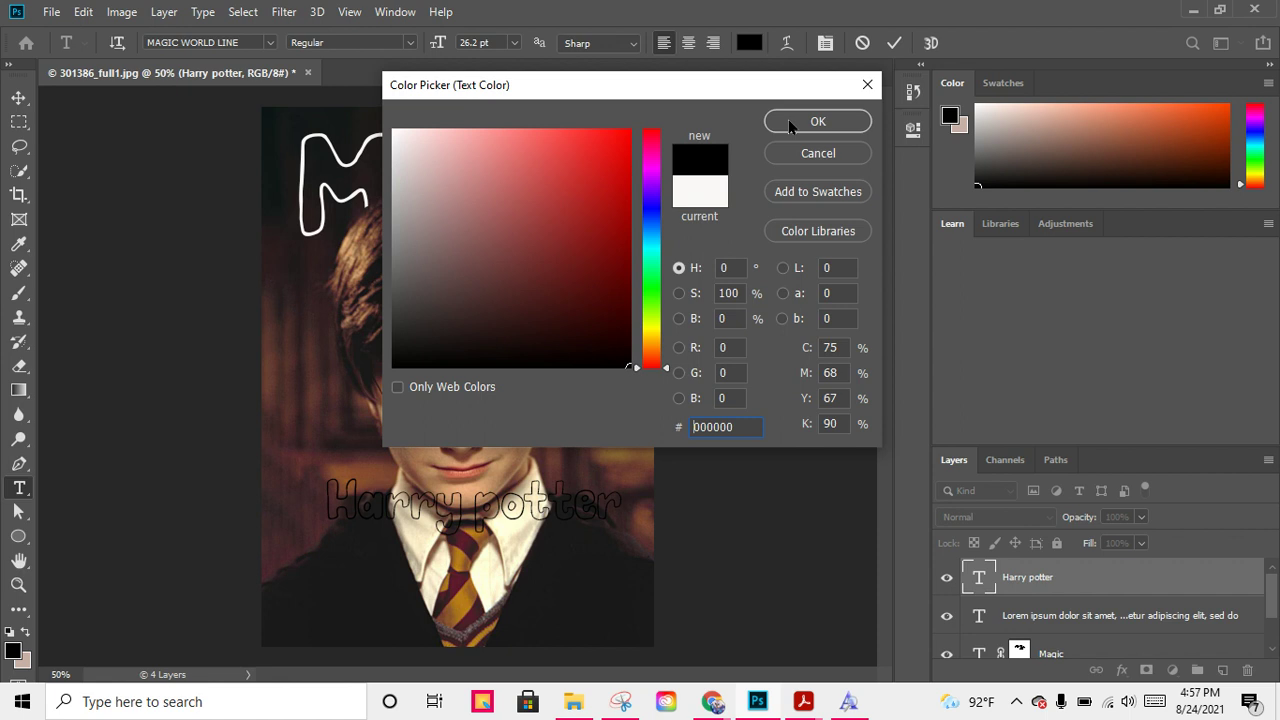
mouse_move(590, 297)
left_mouse_down()
mouse_move(589, 109)
mouse_move(590, 125)
left_mouse_up()
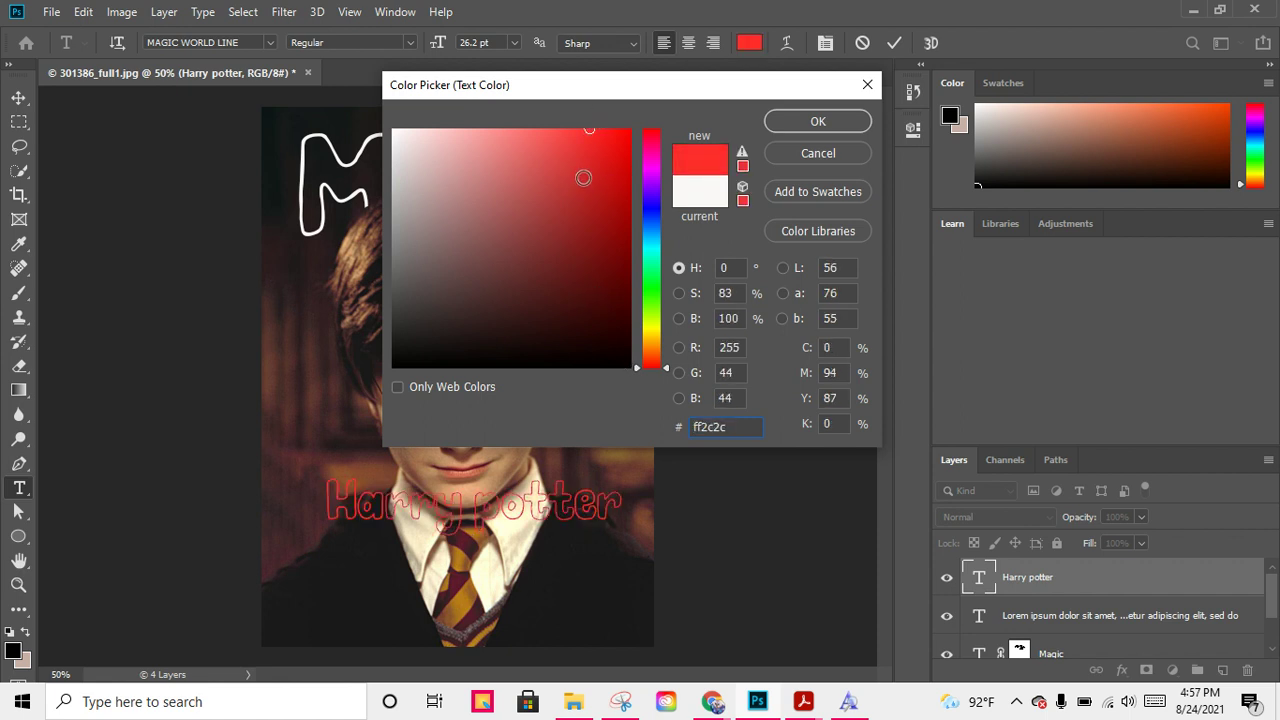
mouse_move(583, 178)
left_mouse_down()
mouse_move(563, 251)
mouse_move(409, 157)
mouse_move(395, 133)
left_mouse_up()
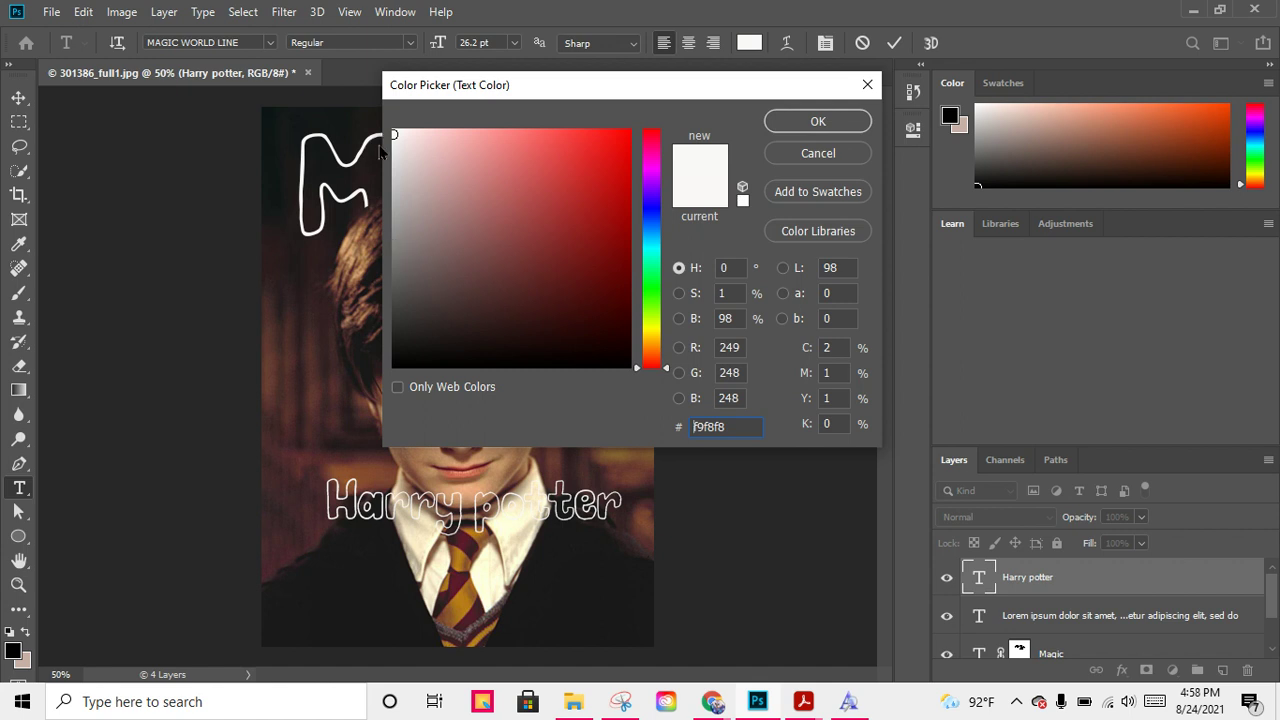
left_click(390, 137)
left_click(398, 364)
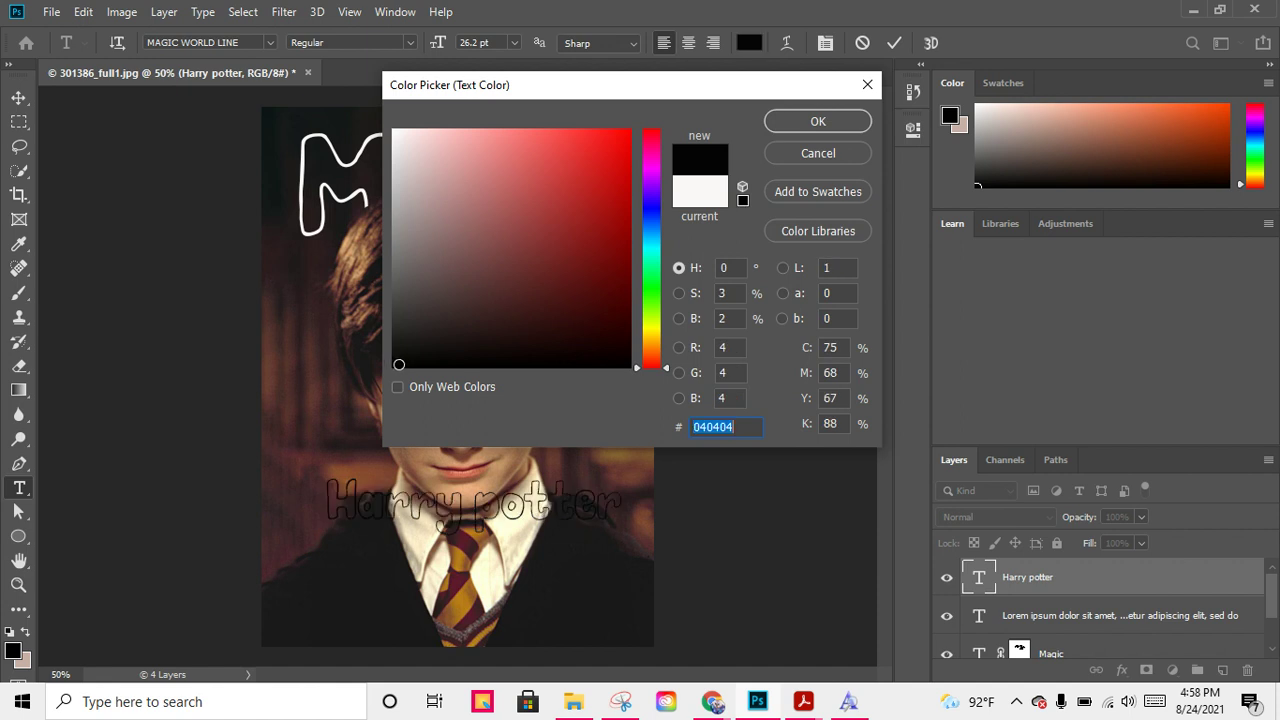
left_click_drag(398, 364, 395, 365)
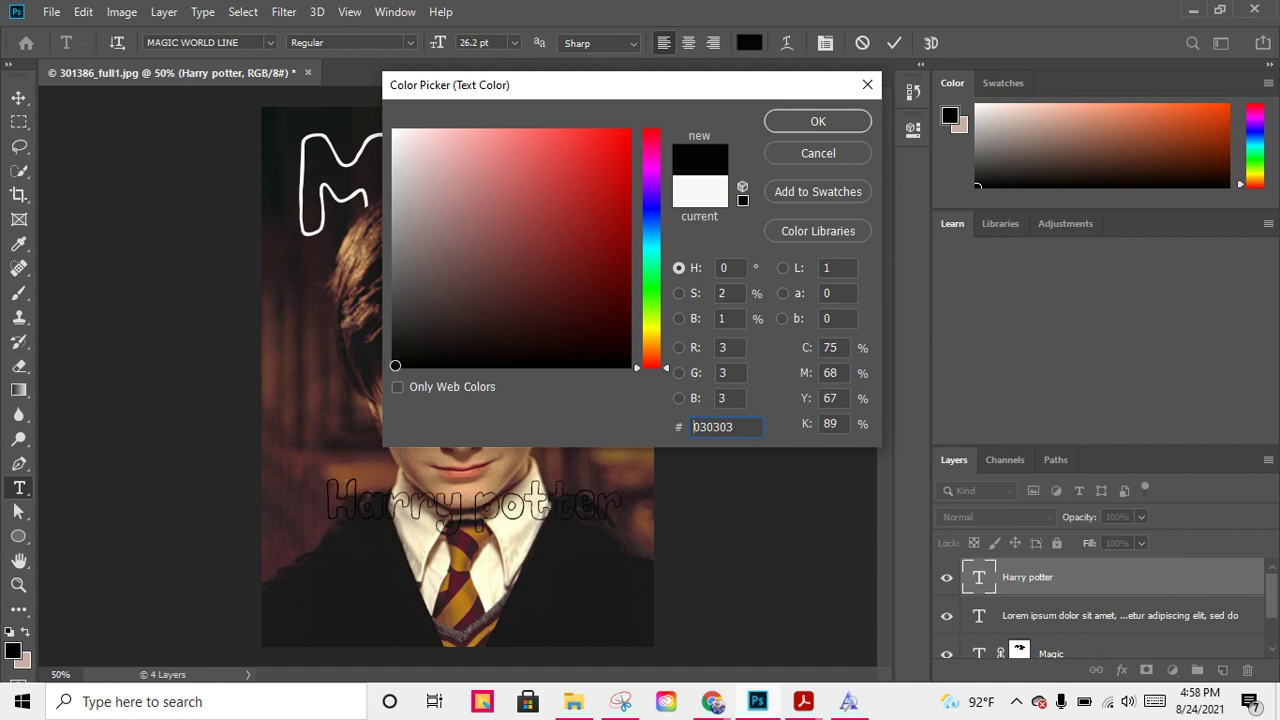
left_click(818, 122)
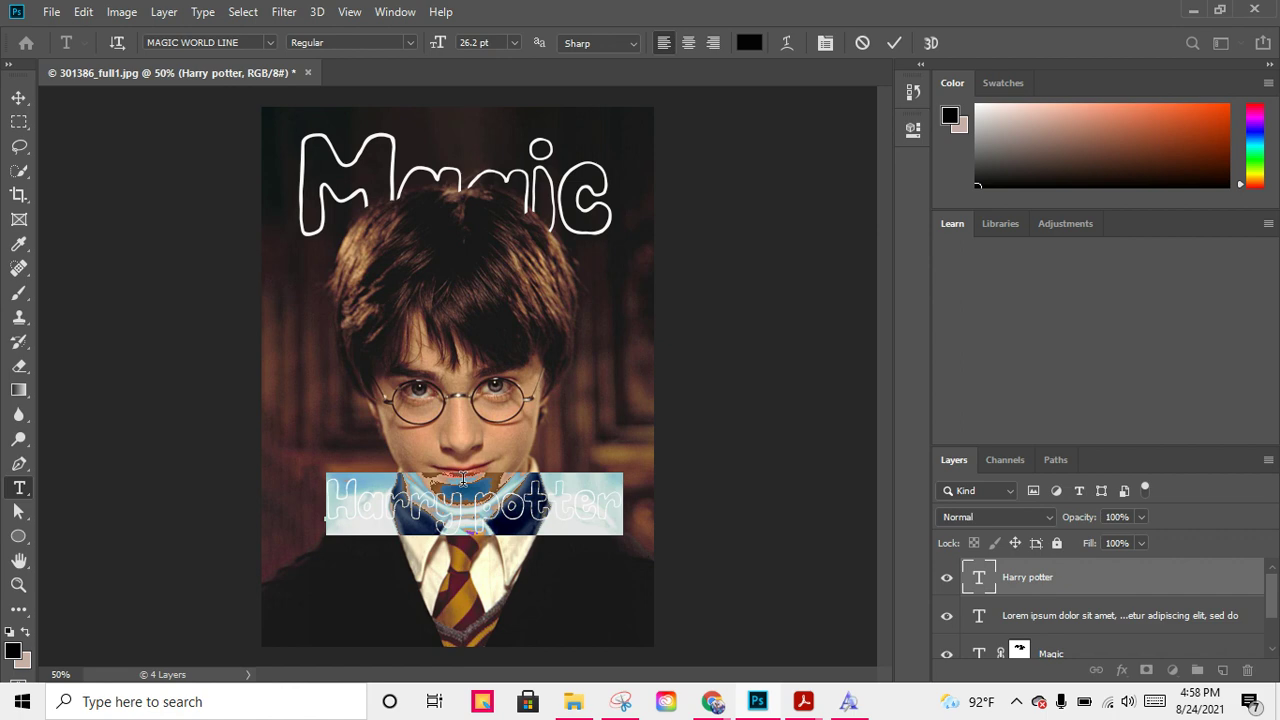
key("ctrl+h")
- Set the Harry potter headline's font to Minion Variable Concept
left_click(18, 121)
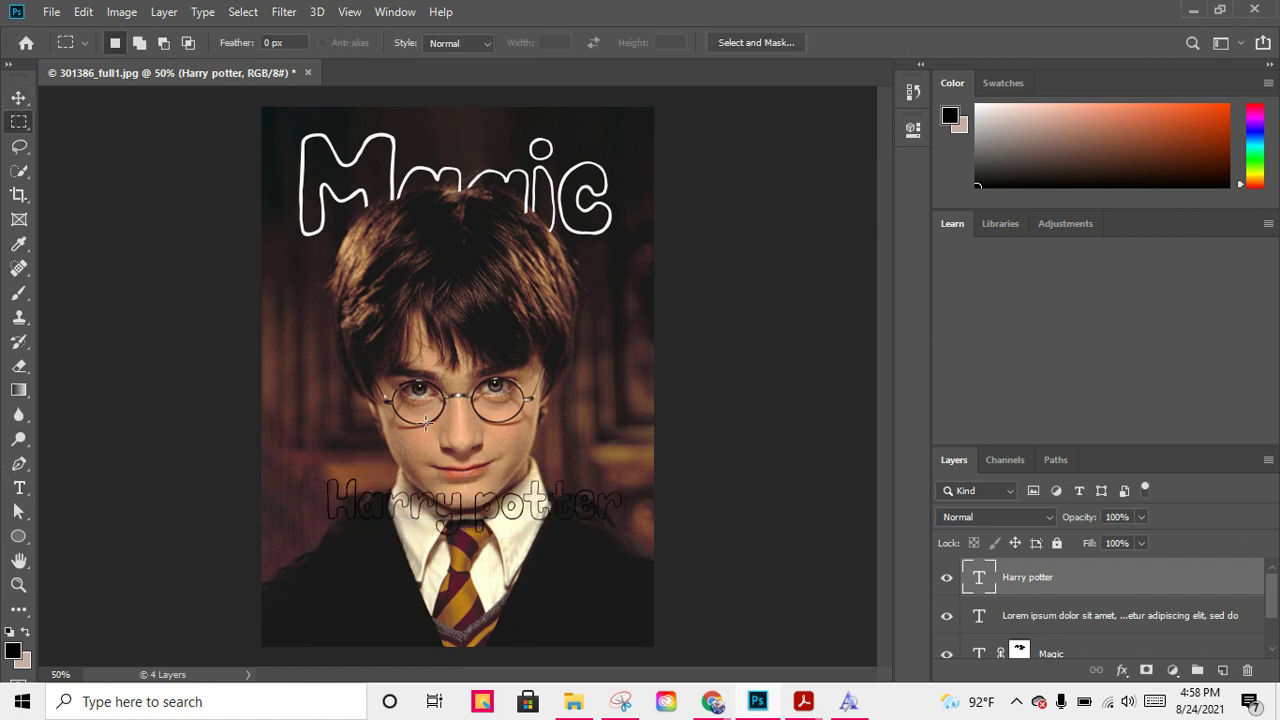
left_click(18, 97)
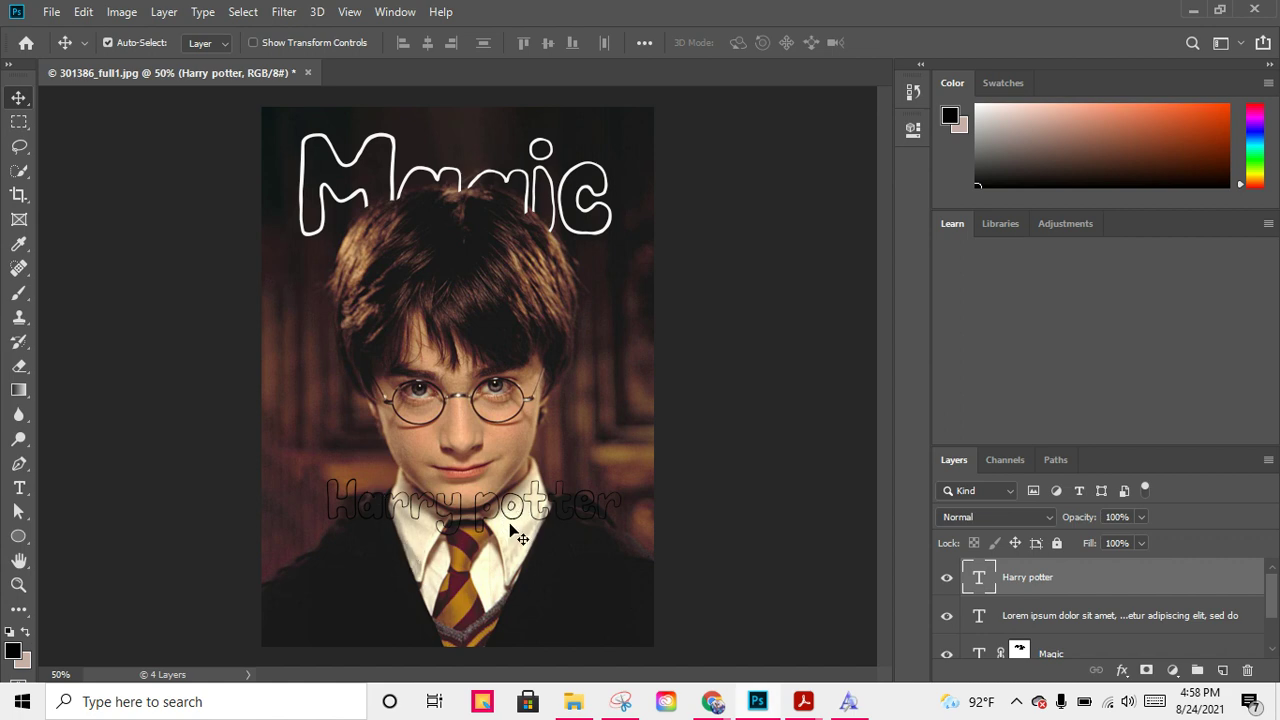
left_click(19, 487)
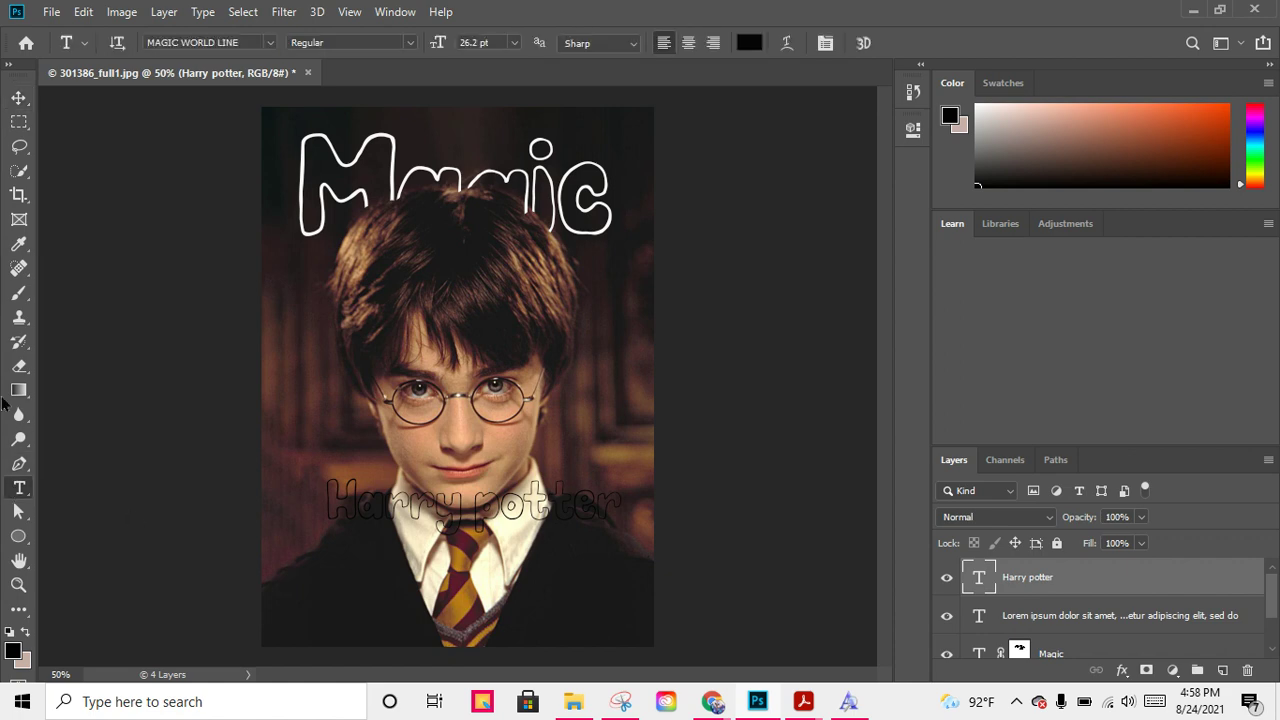
left_click(380, 510)
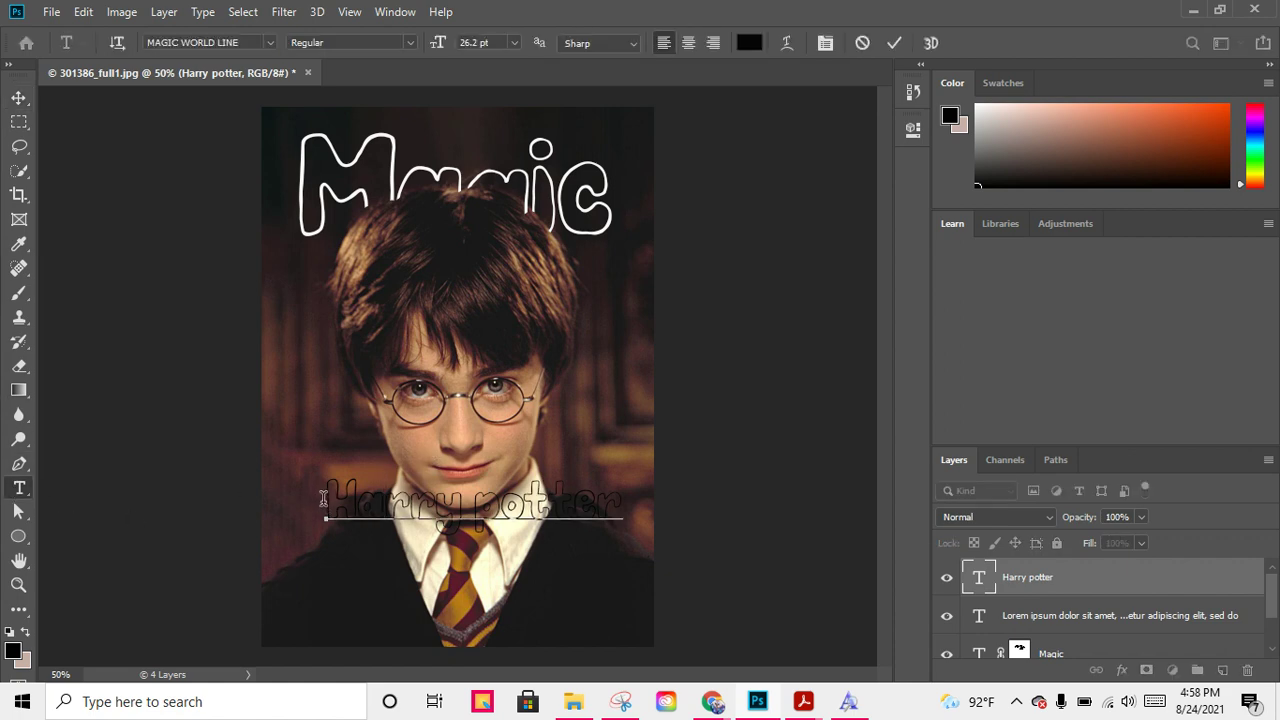
left_click_drag(322, 500, 715, 502)
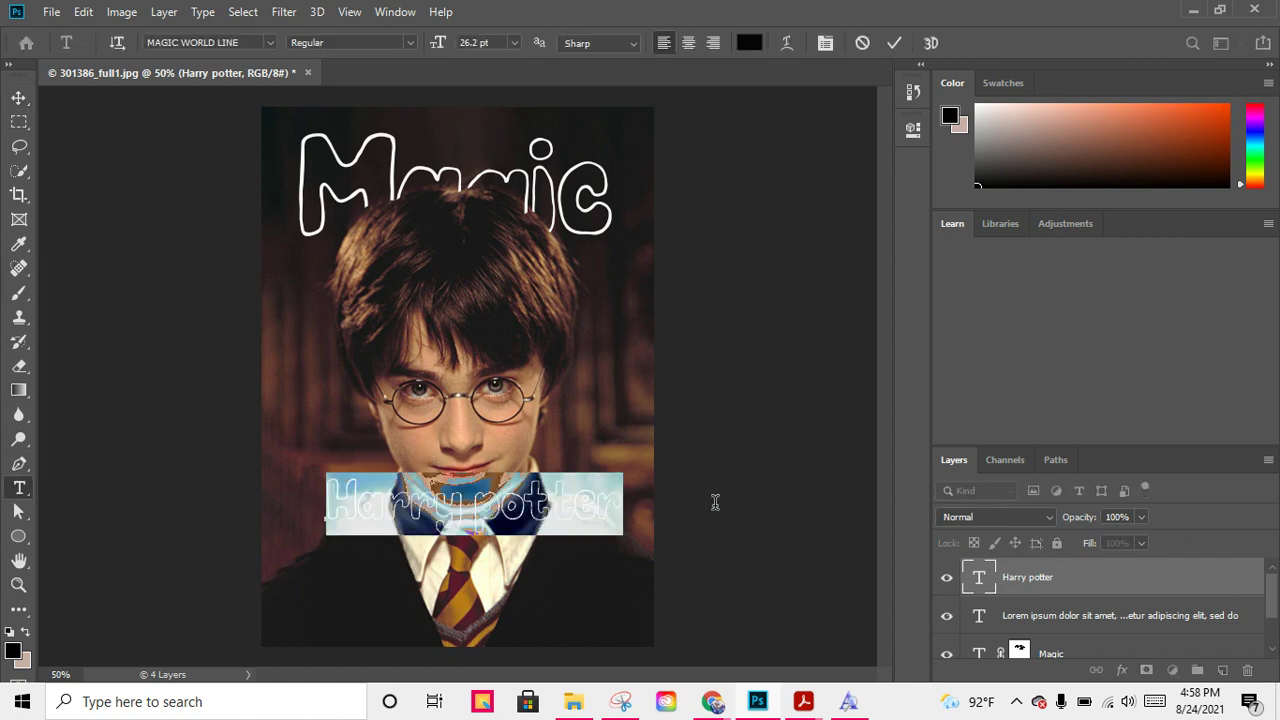
left_click(270, 42)
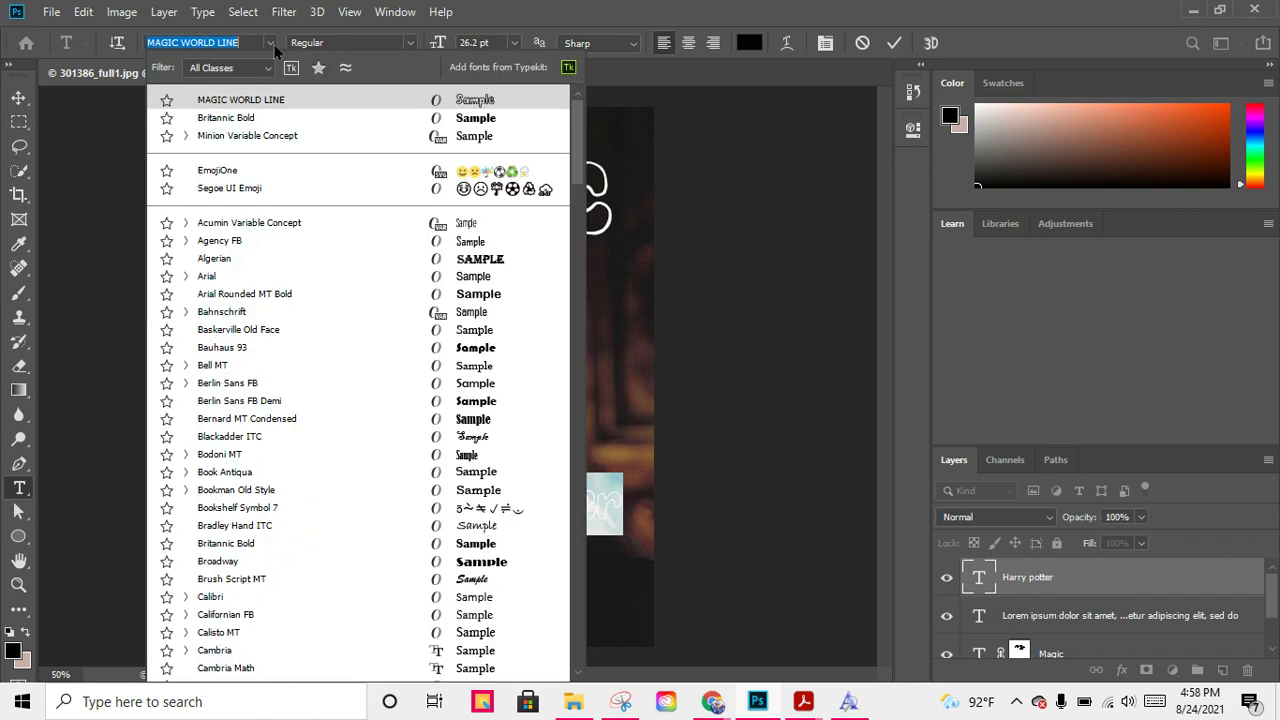
left_click(322, 137)
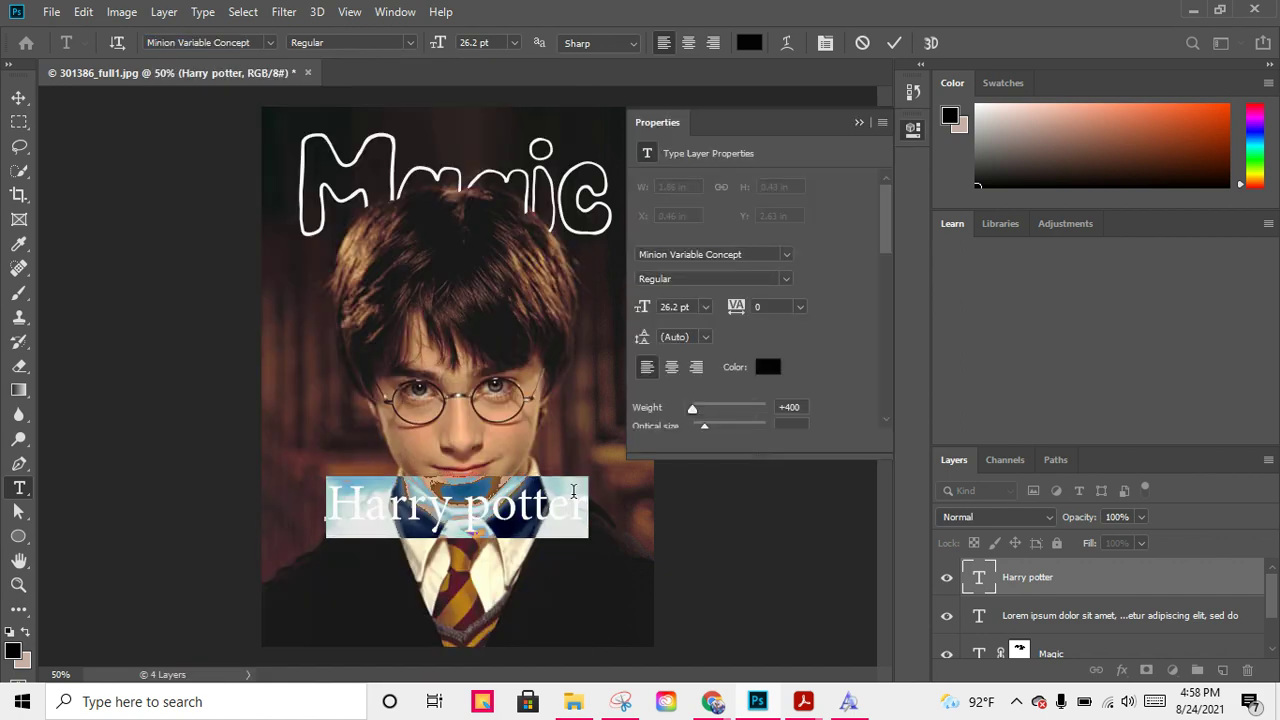
left_click(574, 490)
left_click_drag(580, 500, 388, 487)
left_click(749, 42)
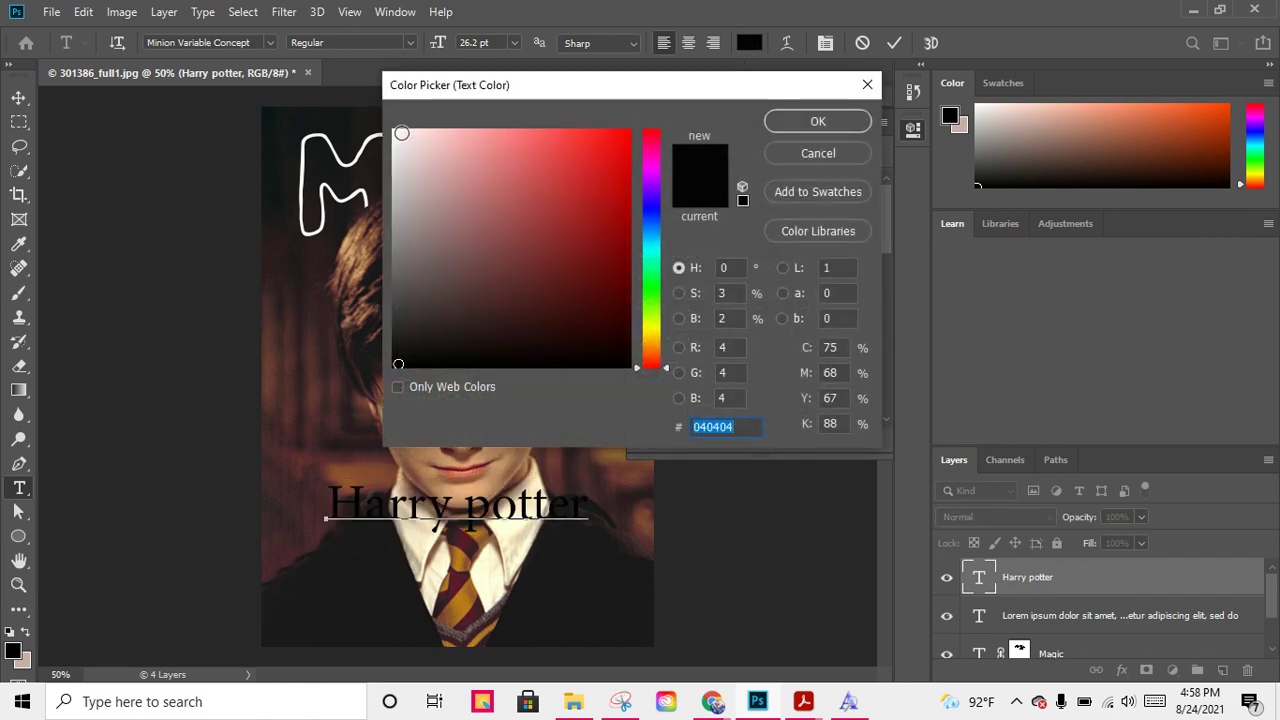
left_click(401, 133)
left_click(790, 121)
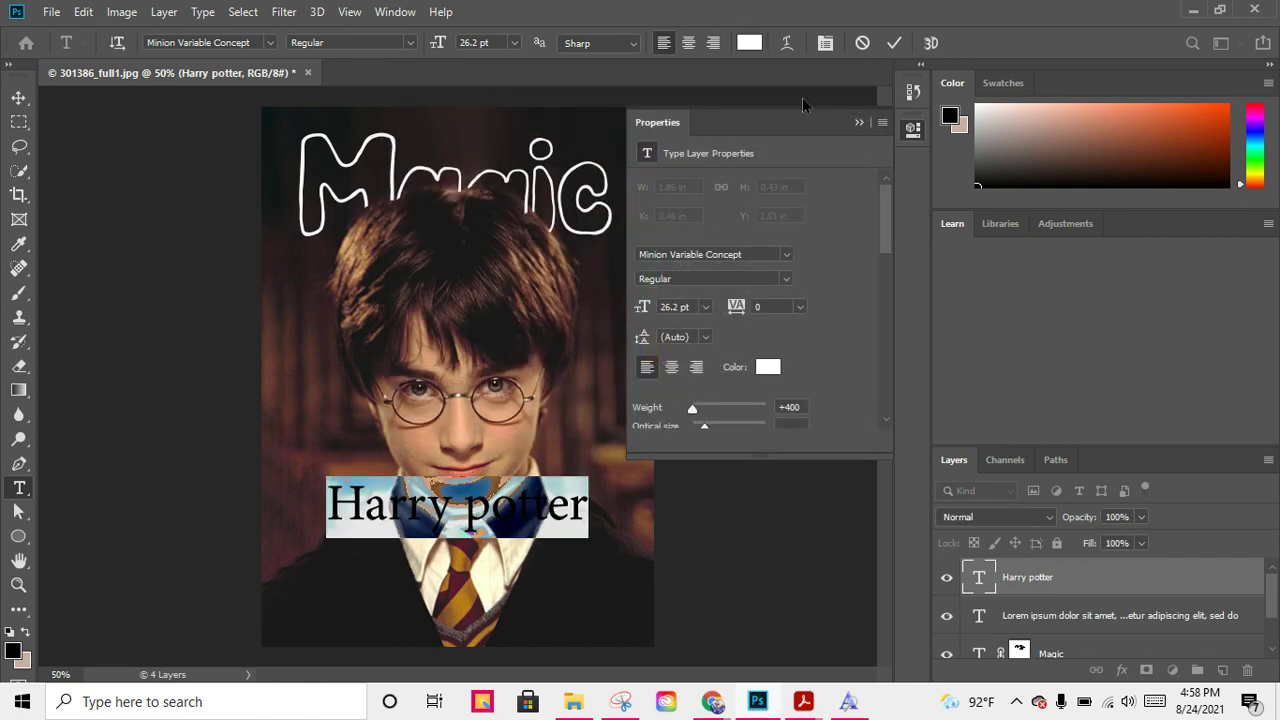
left_click(859, 122)
left_click(533, 480)
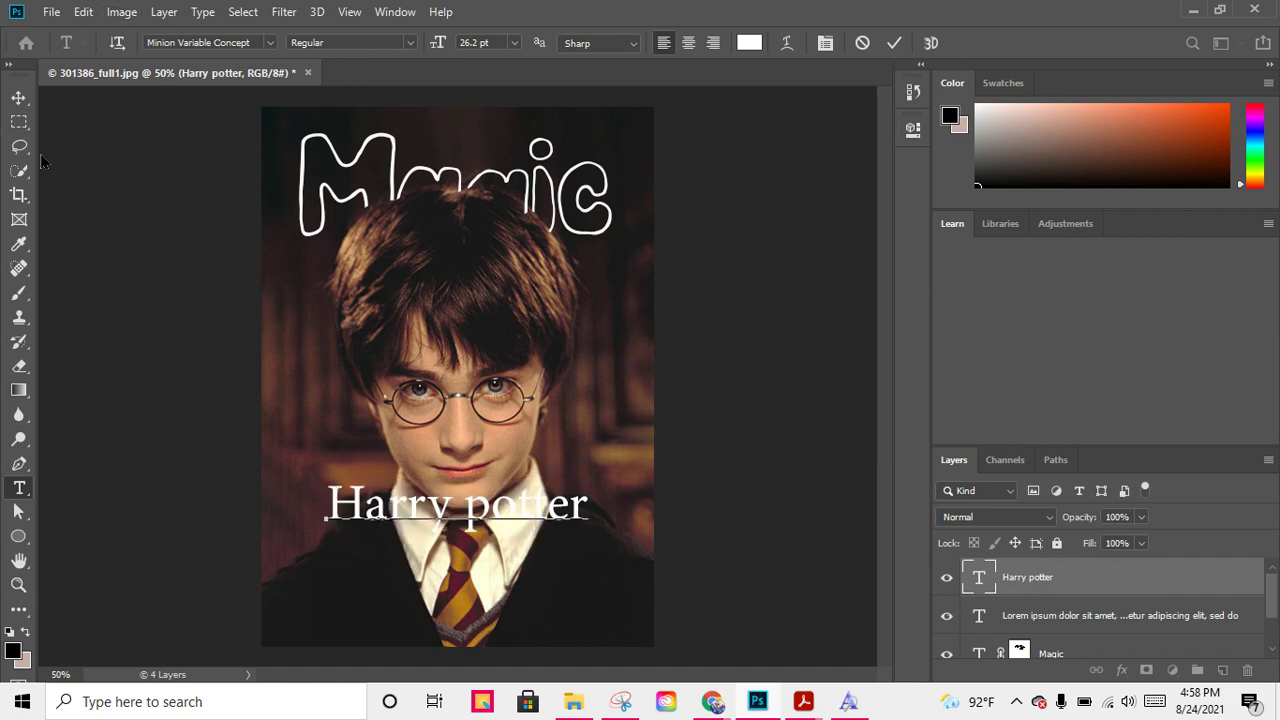
left_click_drag(341, 488, 669, 472)
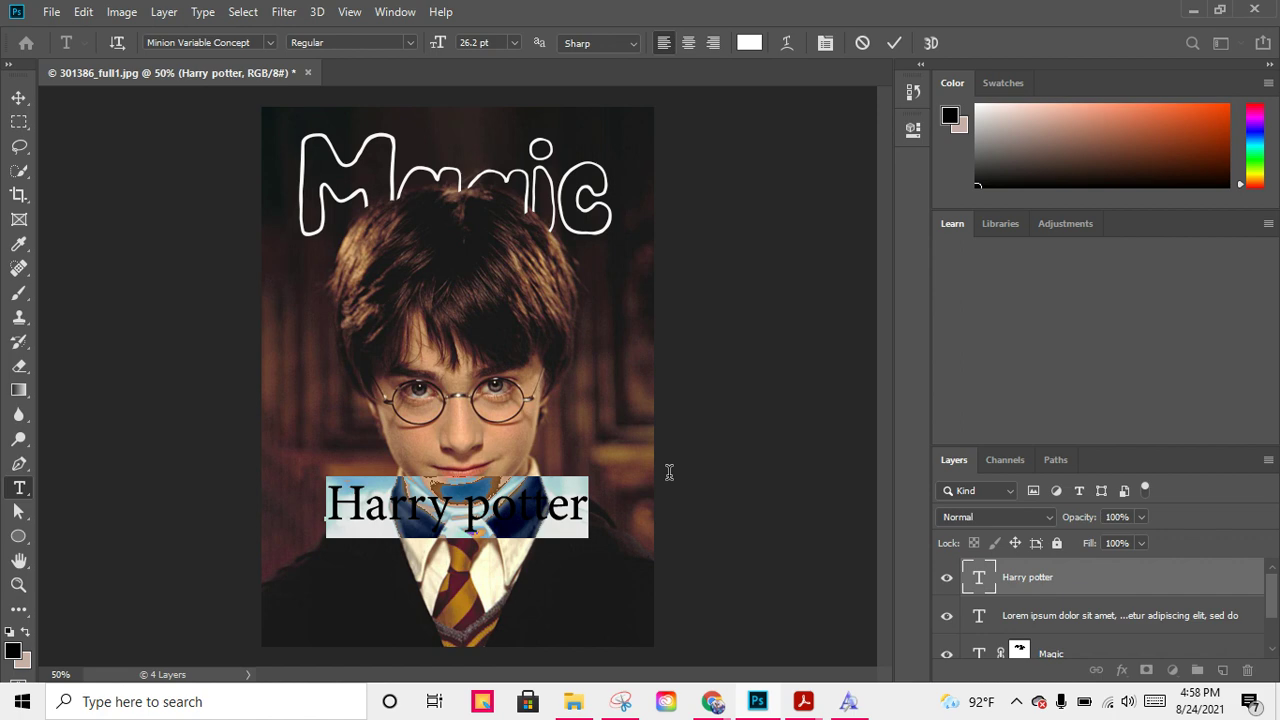
left_click(749, 42)
left_click_drag(506, 320, 342, 382)
left_click(817, 121)
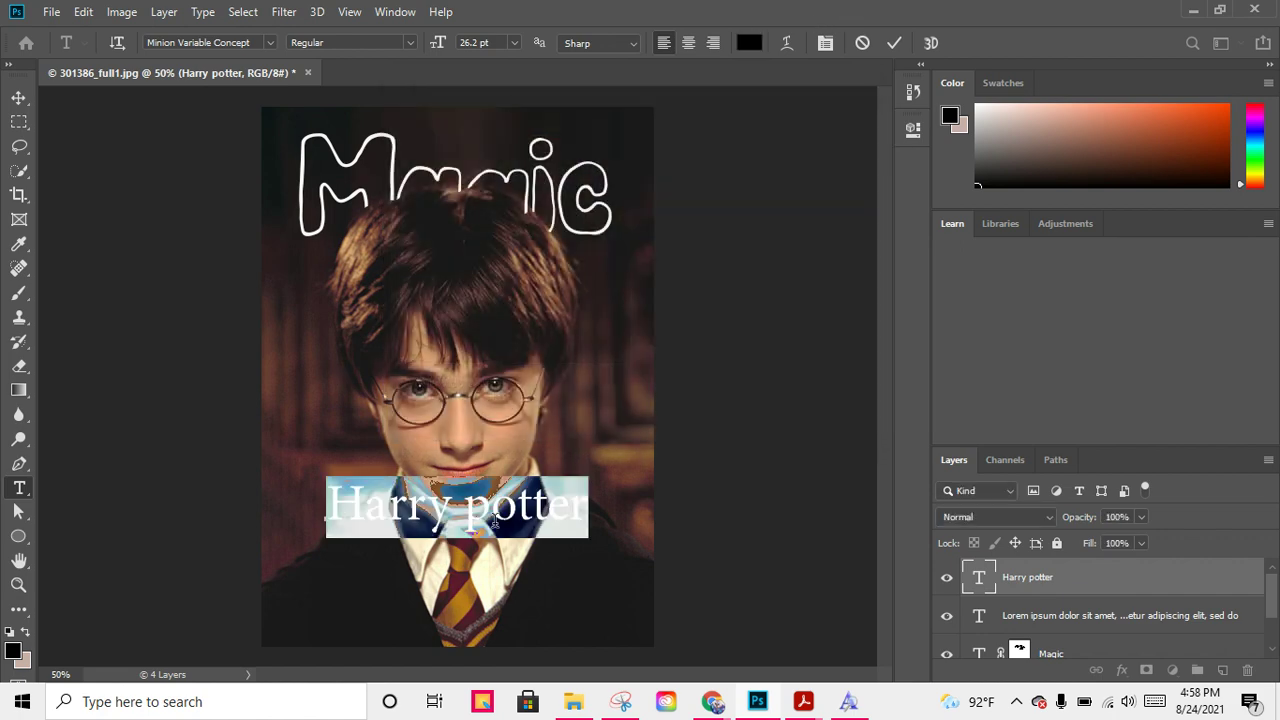
left_click(571, 507)
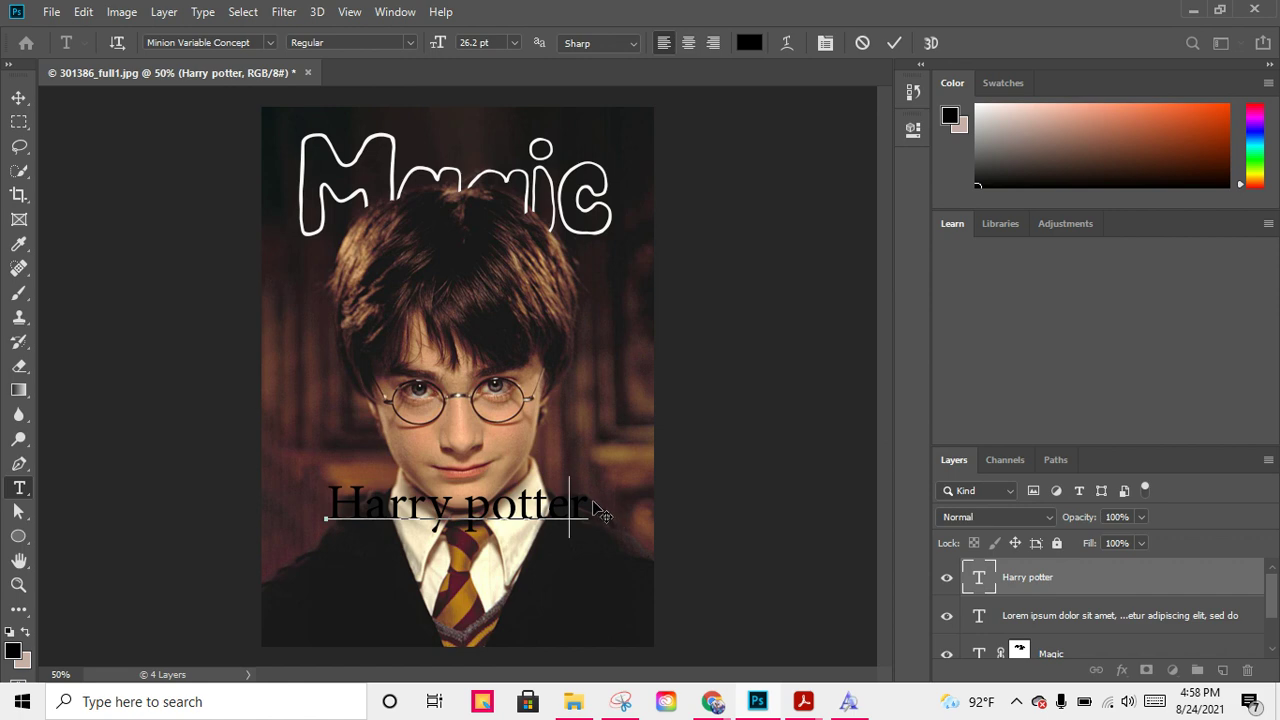
- Nudge Harry potter right and add an 'And the cursed child' line below at 36 pt
left_click(18, 97)
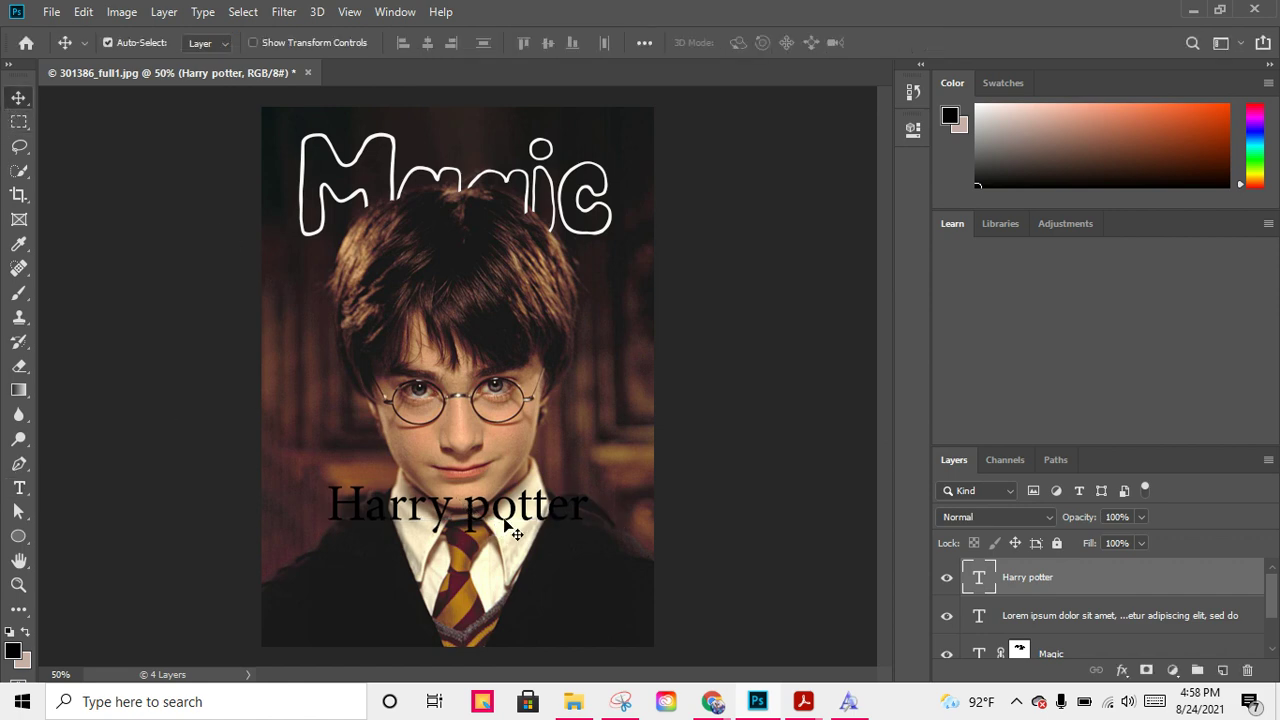
left_click_drag(577, 515, 587, 517)
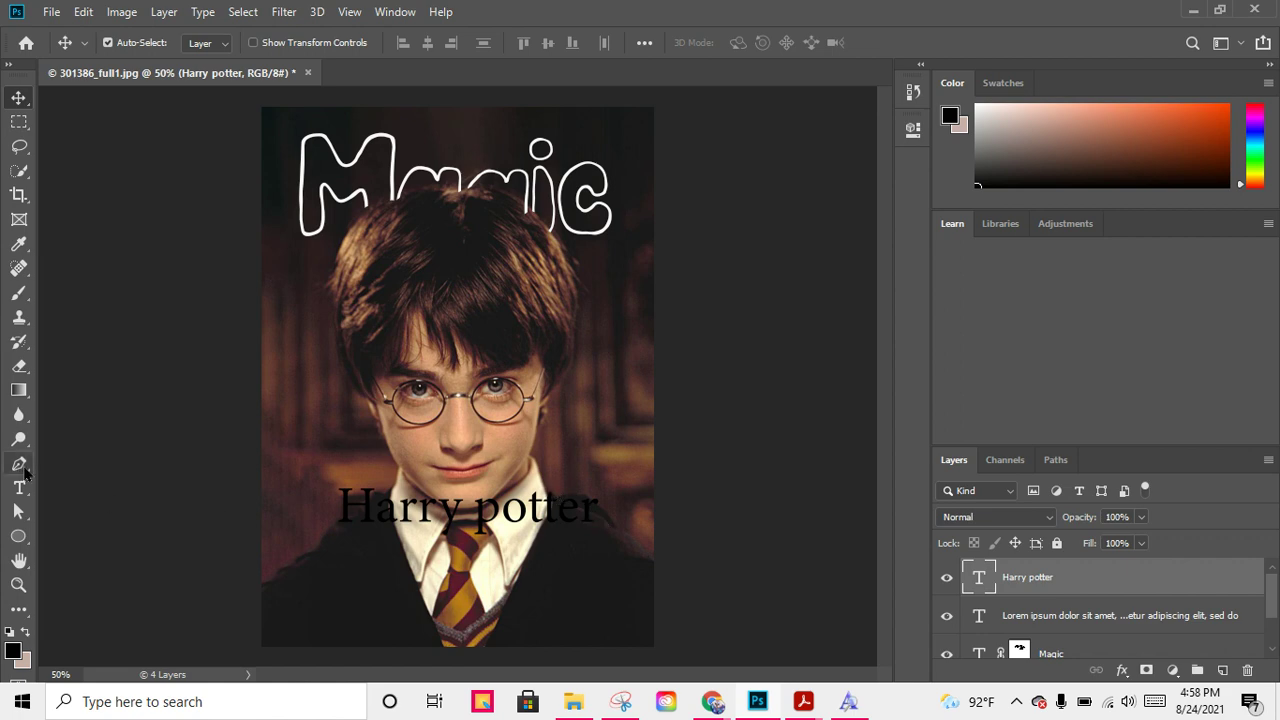
left_click(19, 487)
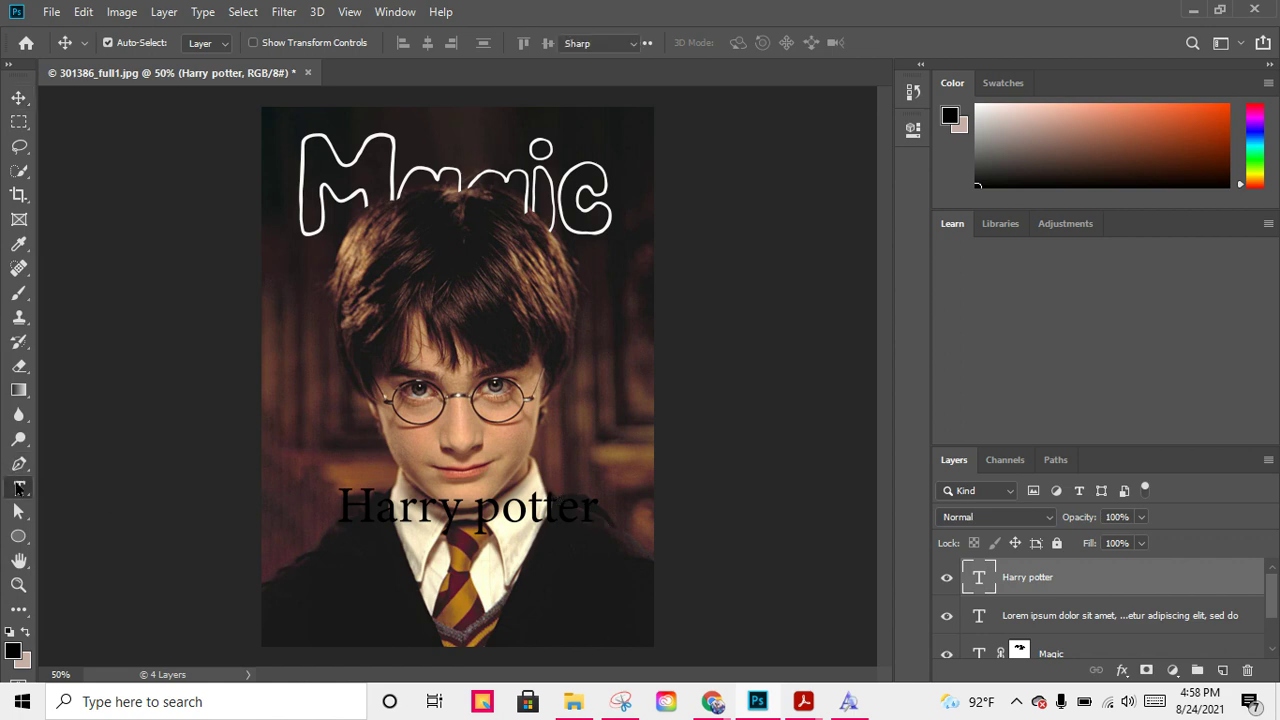
left_click(453, 562)
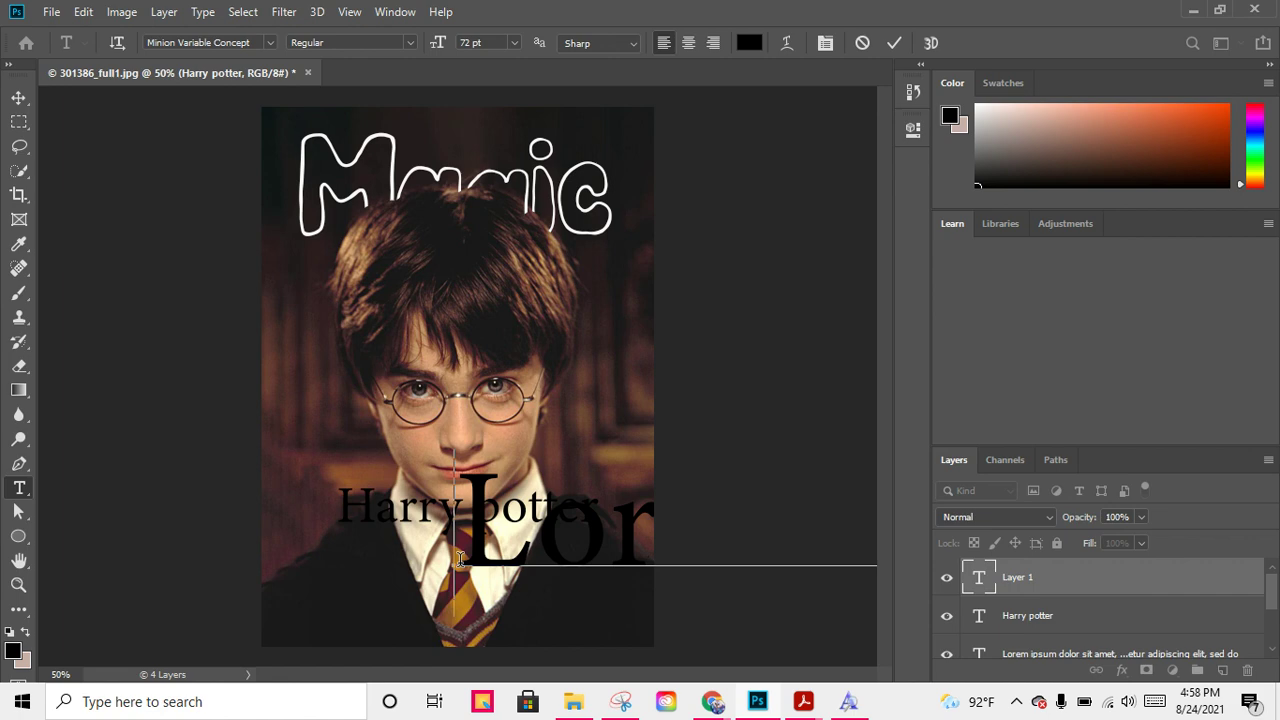
key("BackSpace")
key("BackSpace")
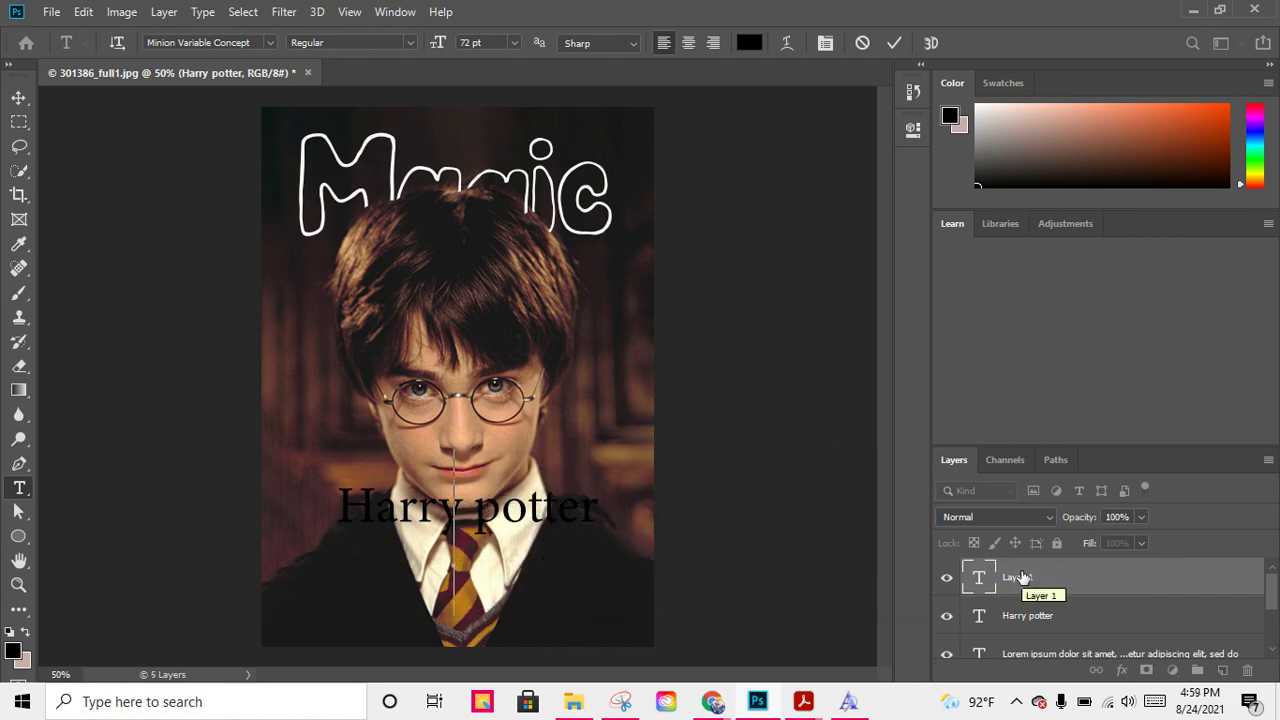
type("And")
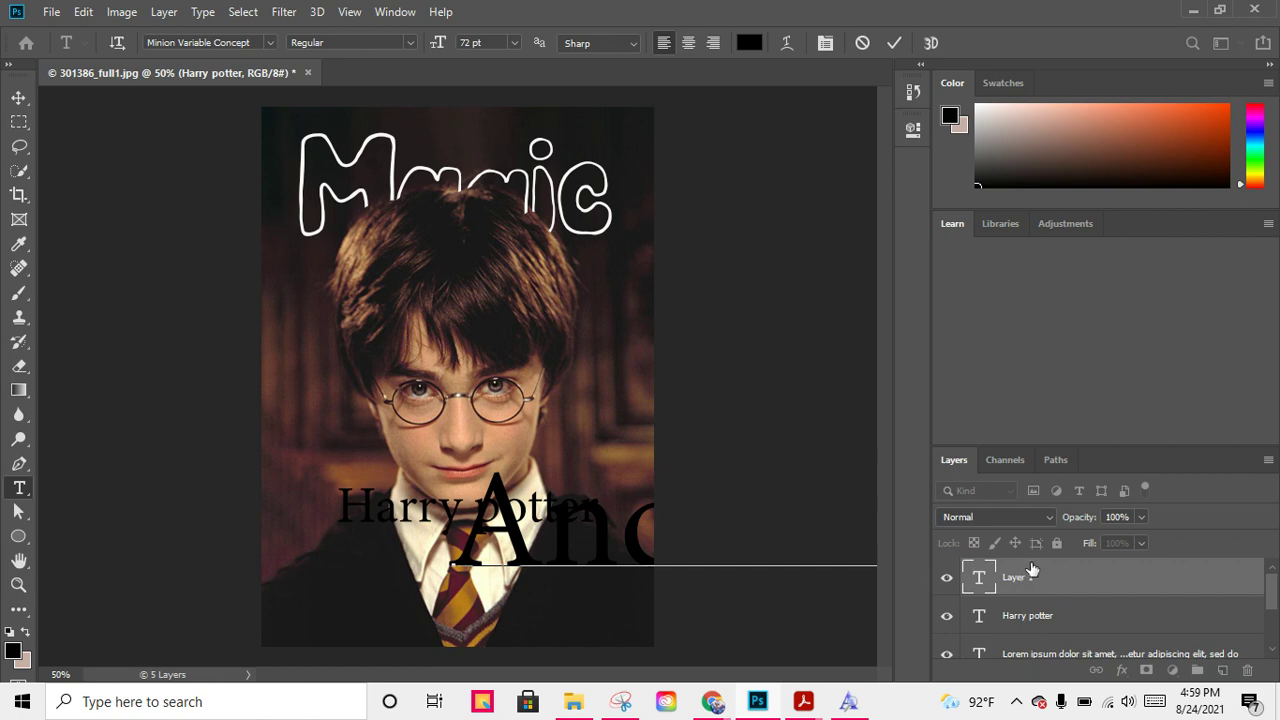
left_click_drag(452, 548, 1122, 527)
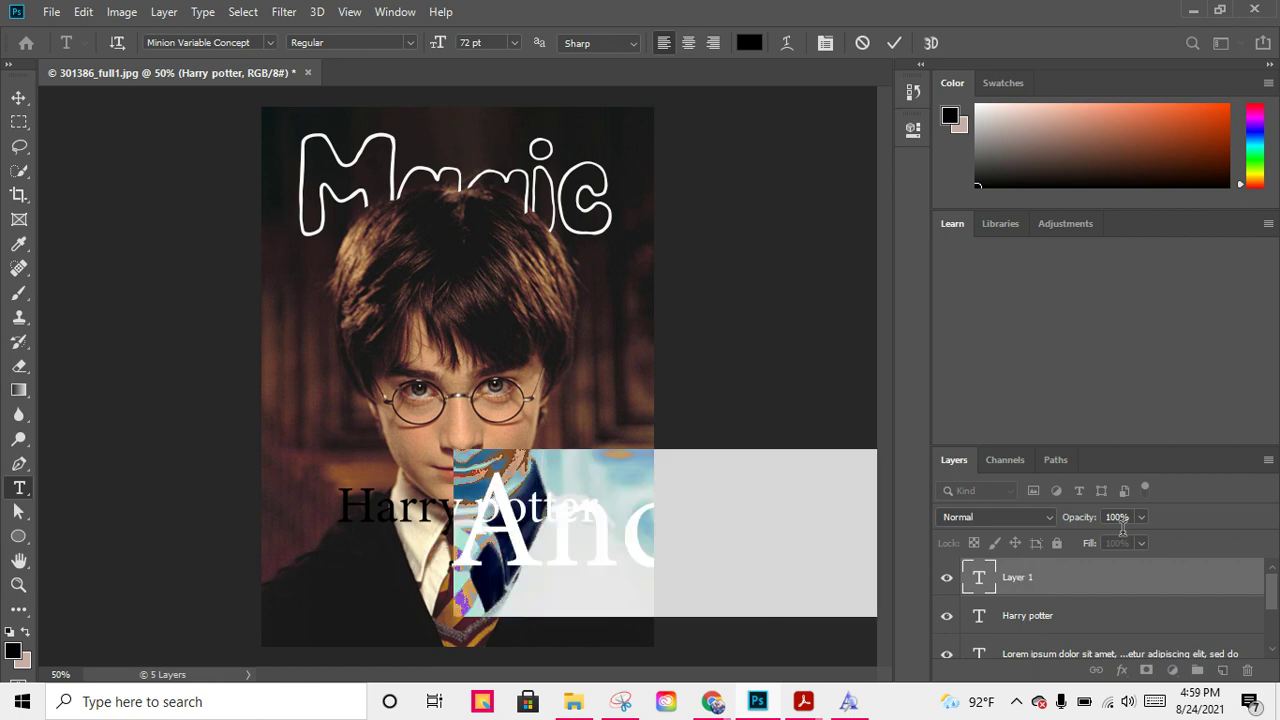
left_click(516, 44)
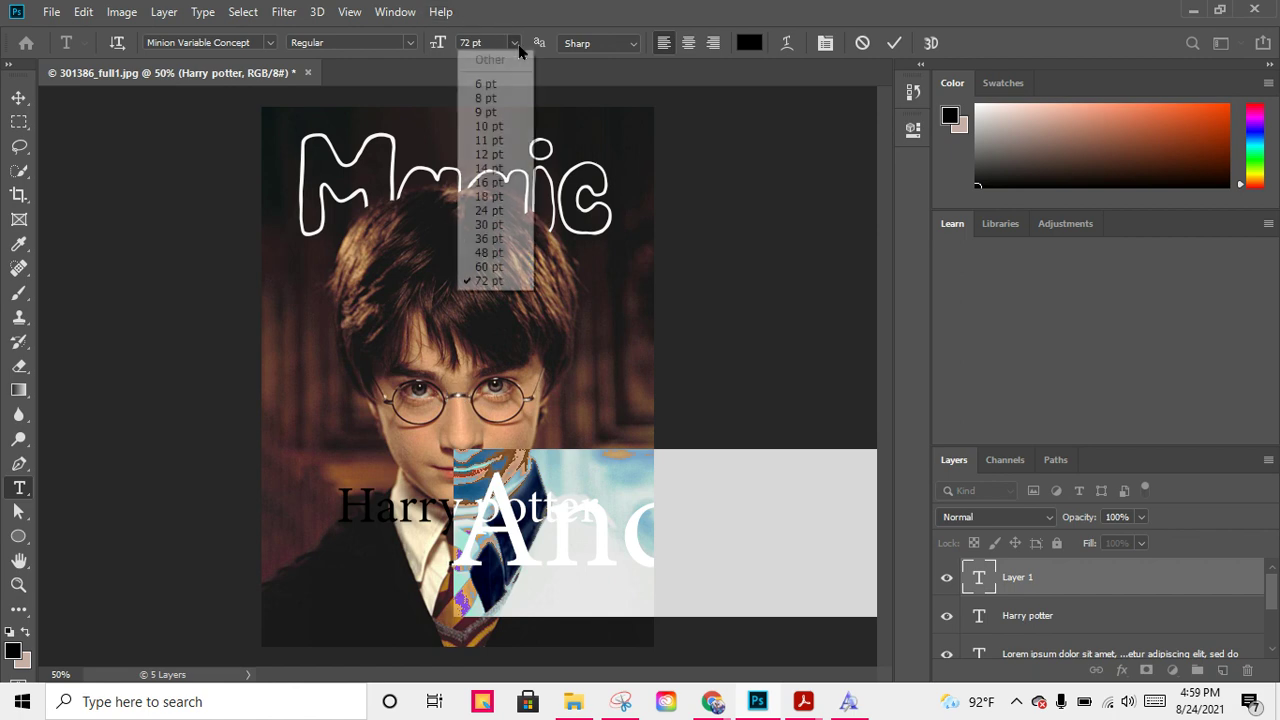
left_click(489, 239)
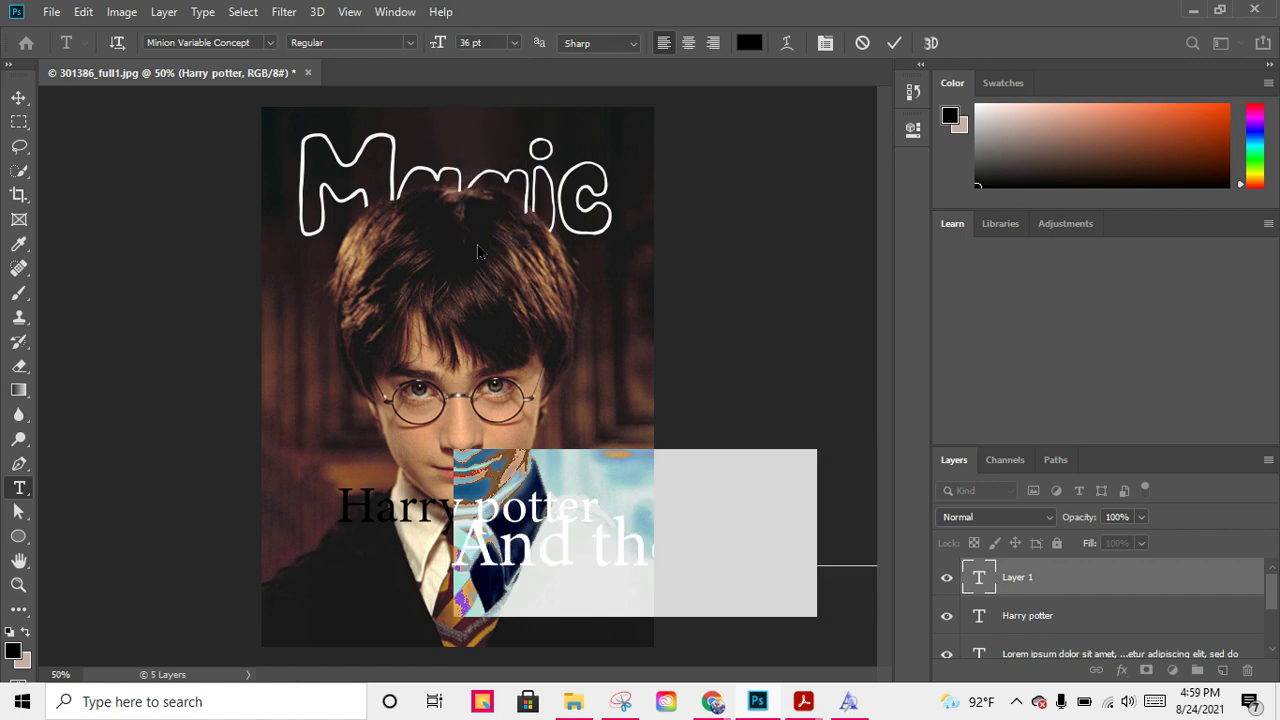
- Shrink the subtitle and position it lower and further left near the poster's bottom
left_click(17, 97)
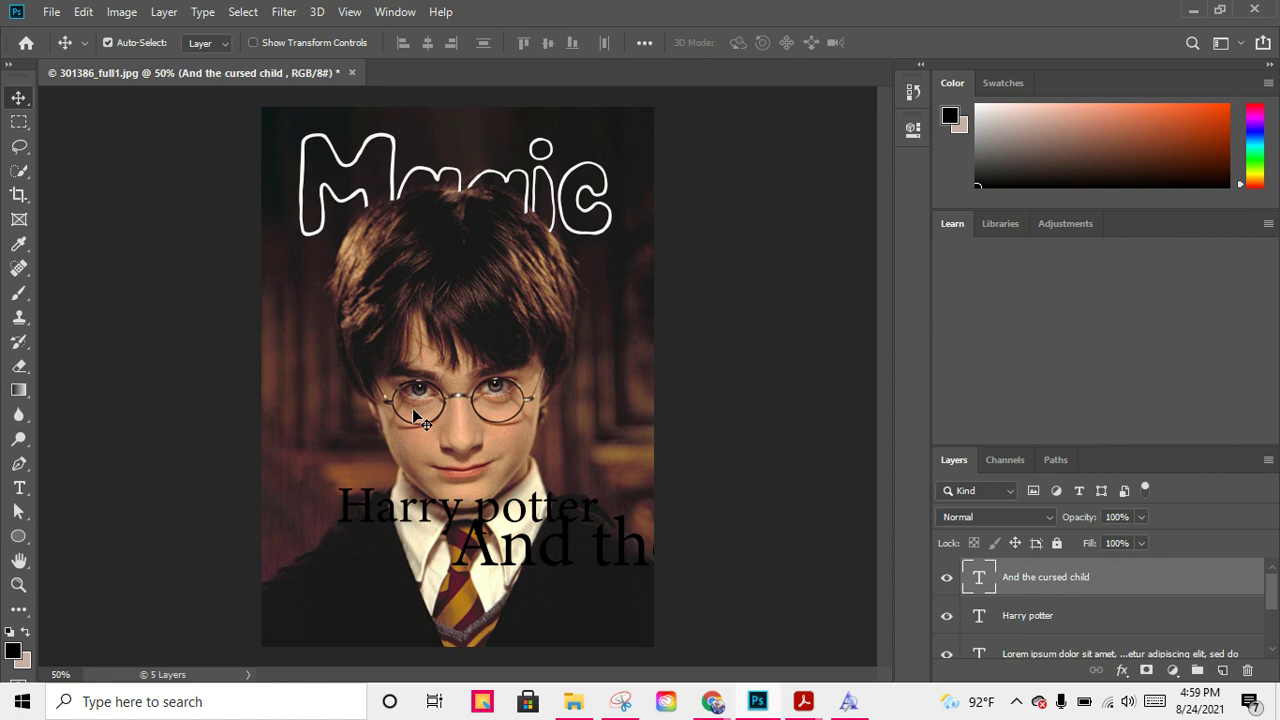
left_click_drag(572, 570, 374, 571)
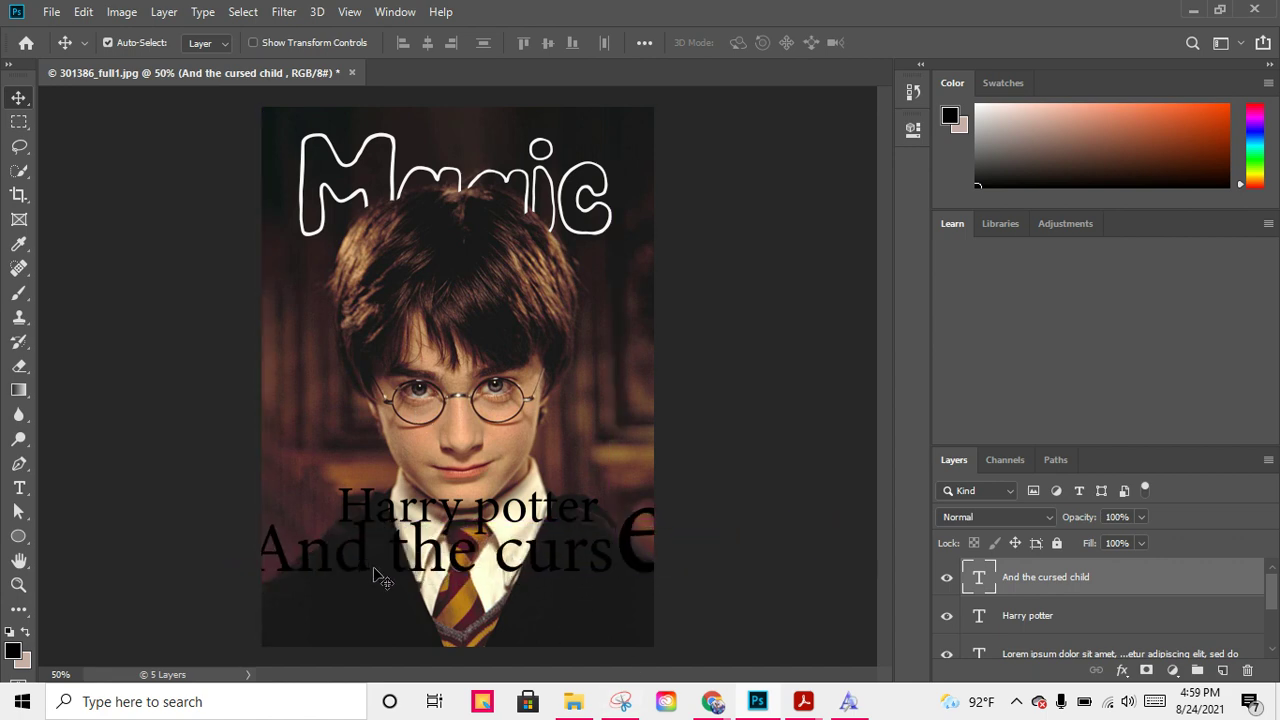
key("ctrl+t")
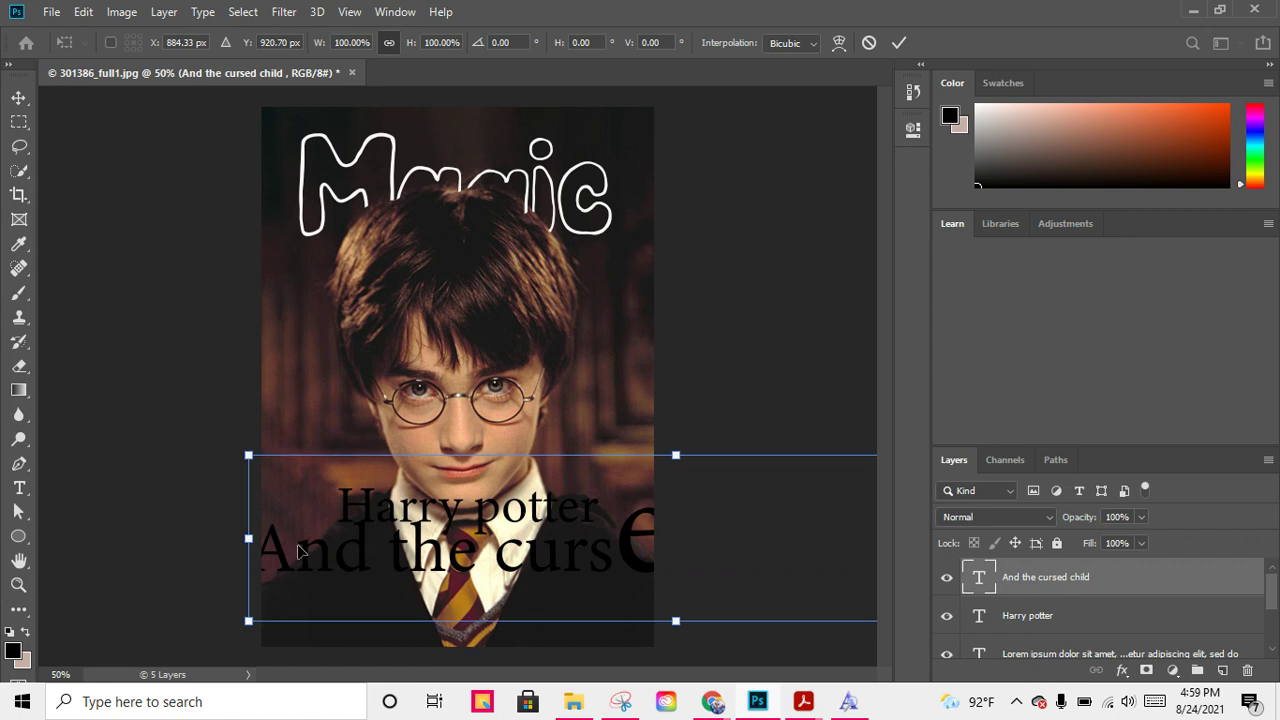
mouse_move(300, 550)
left_mouse_down()
mouse_move(300, 589)
mouse_move(300, 575)
left_mouse_up()
left_click_drag(249, 648, 586, 580)
left_click_drag(622, 541, 226, 587)
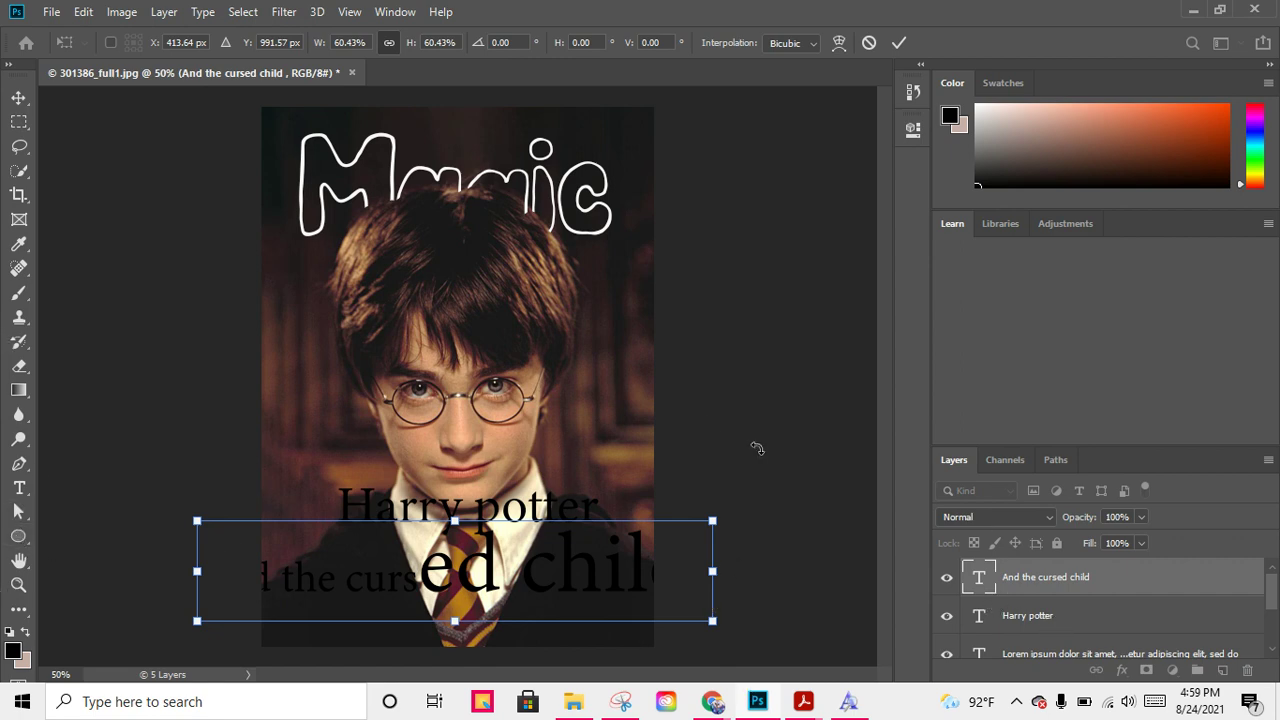
key("Return")
- Replace the old subtitle layer with new 16 pt 'And the cursed child' text near the lower left
key("Delete")
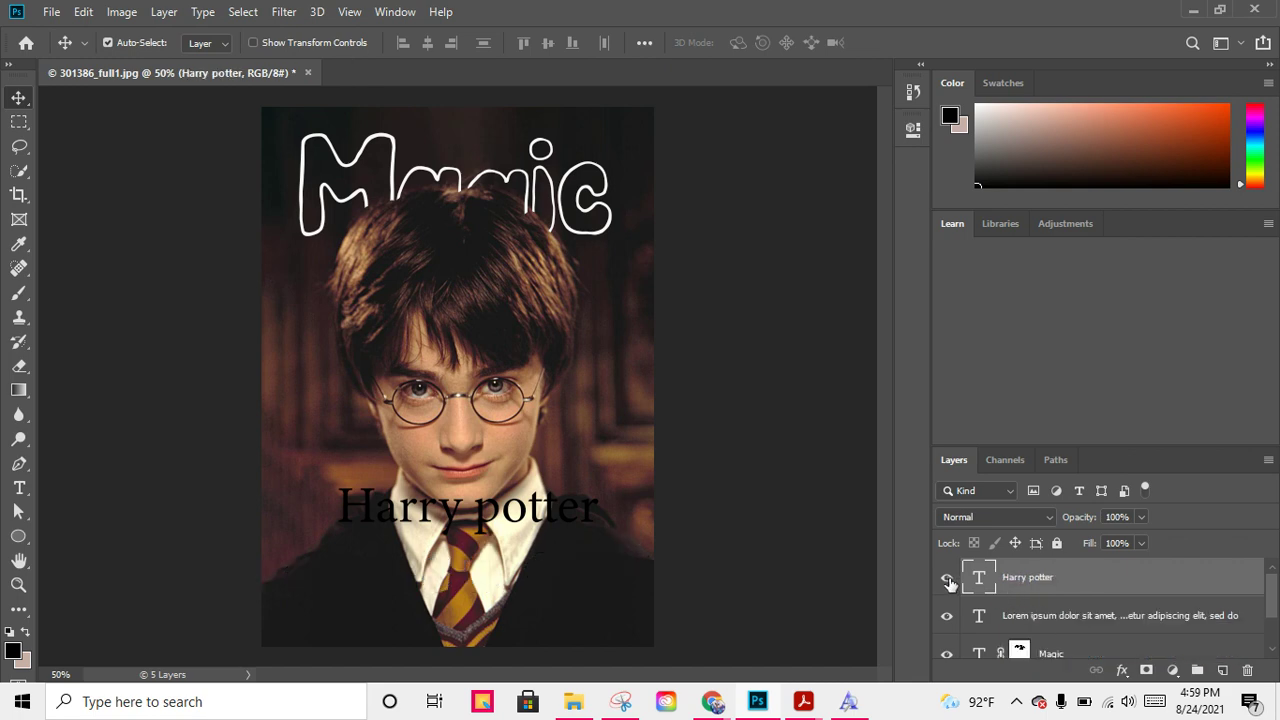
left_click(15, 490)
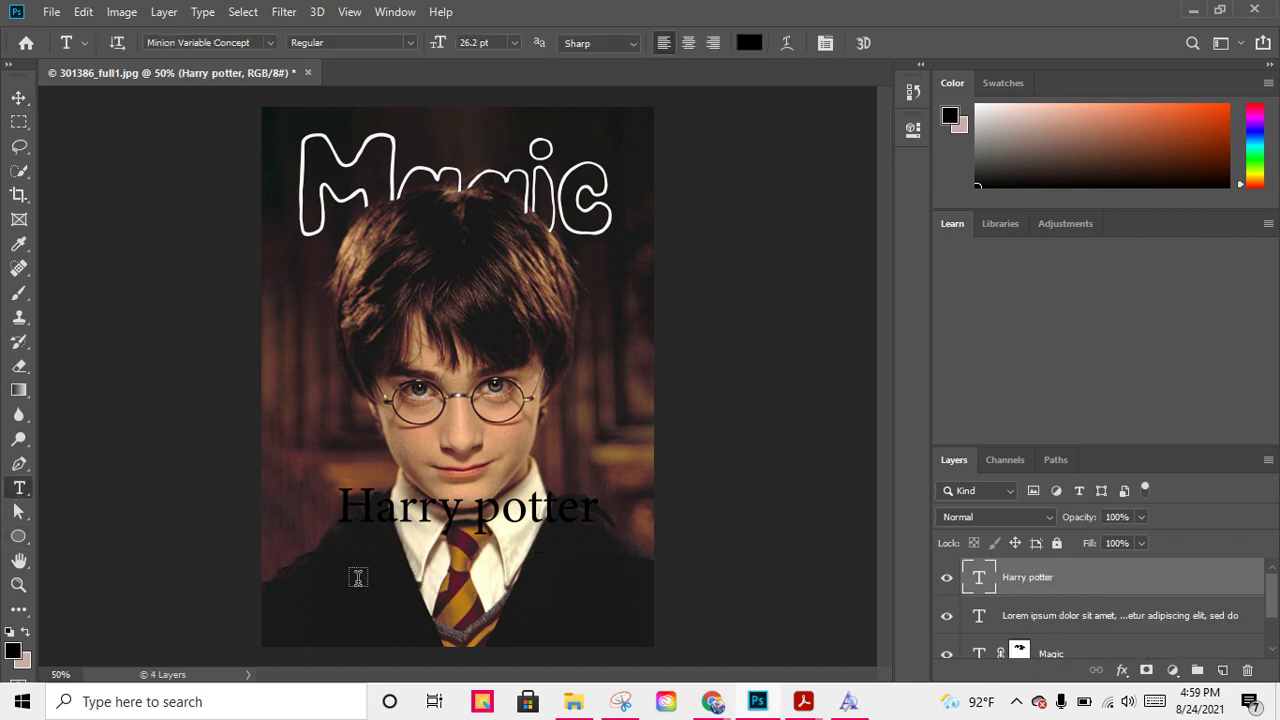
left_click(352, 578)
key("BackSpace")
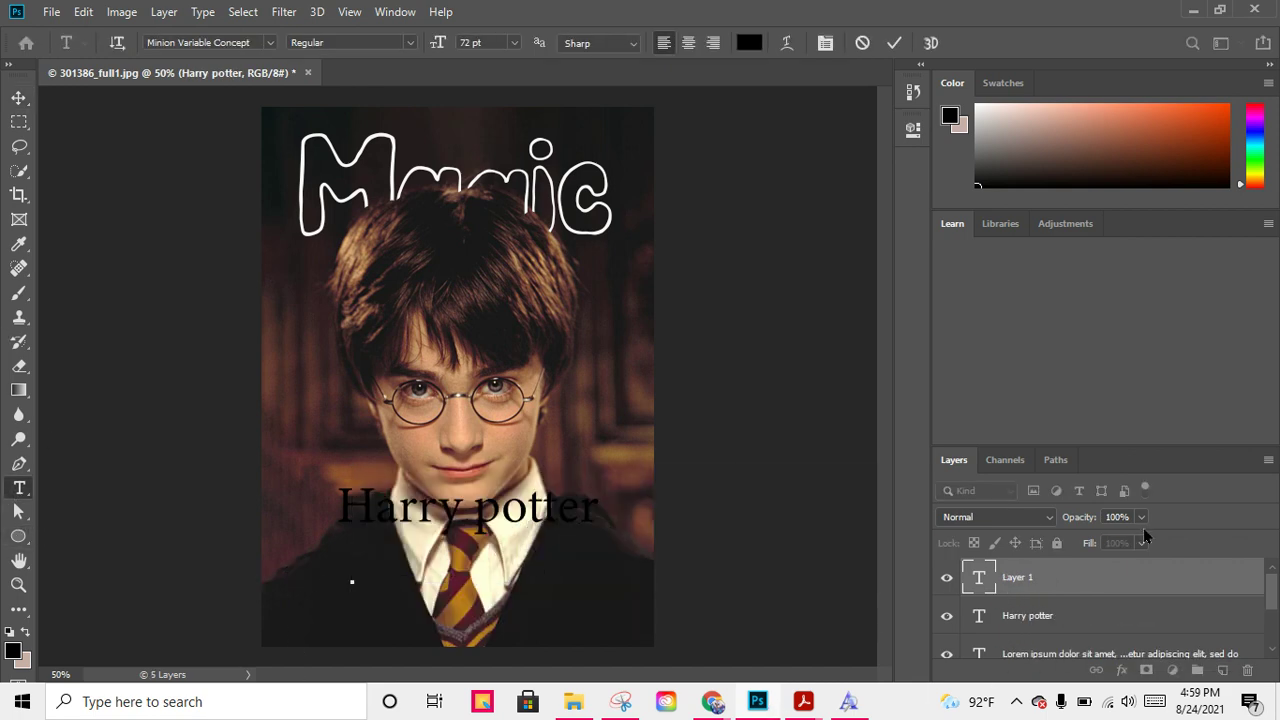
left_click(514, 43)
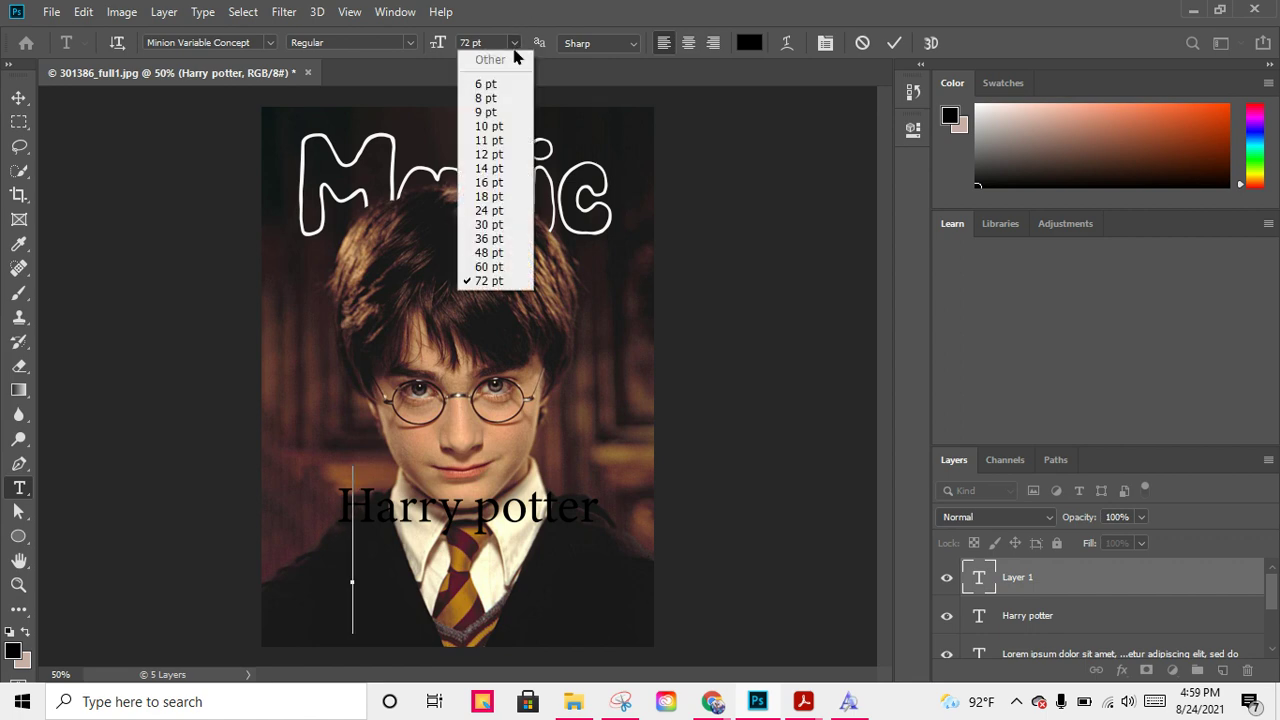
left_click(480, 183)
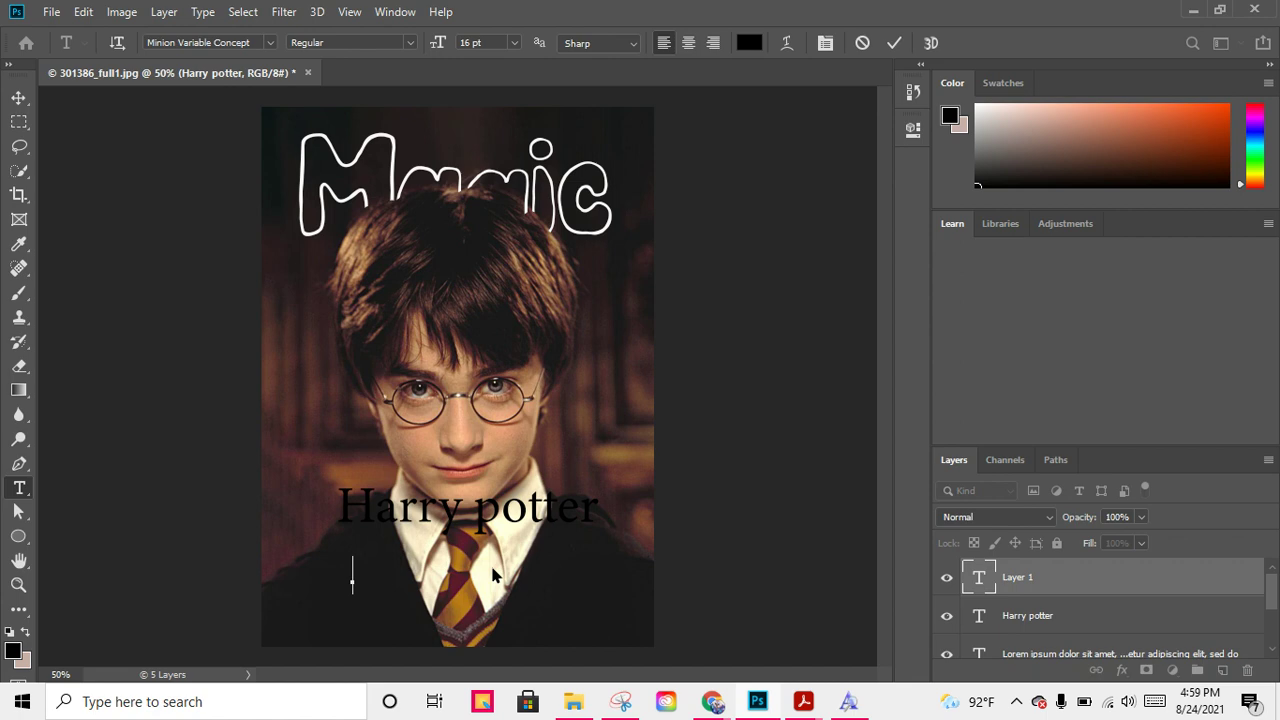
type("And the ")
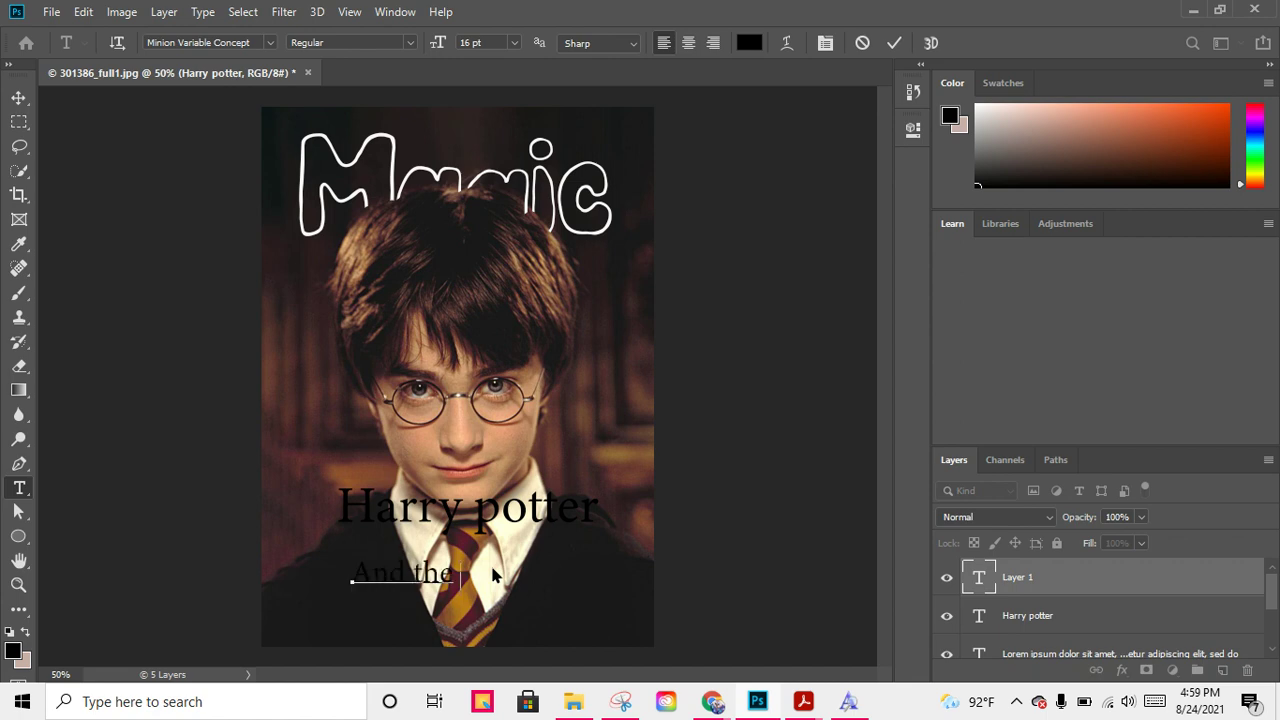
type("cursed child")
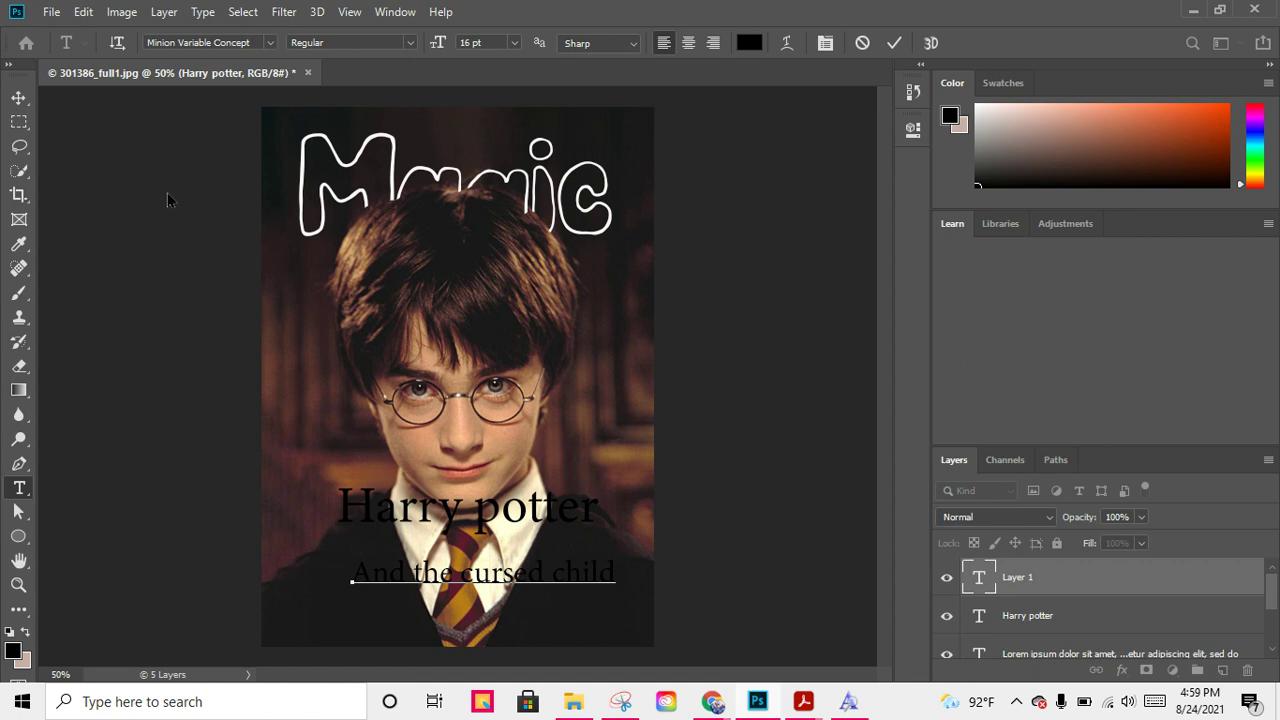
- Tuck the subtitle directly beneath the Harry potter title, lowering the title onto it
left_click(18, 97)
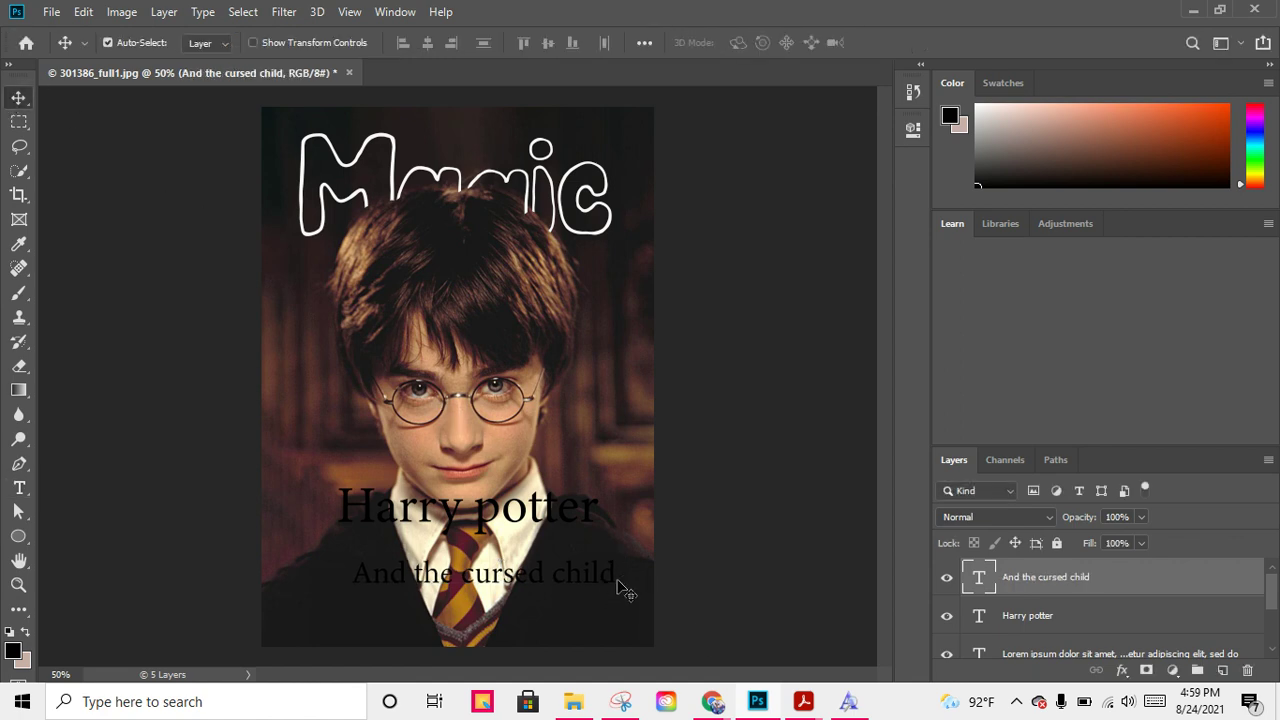
mouse_move(614, 581)
left_mouse_down()
mouse_move(595, 560)
mouse_move(607, 631)
mouse_move(598, 596)
left_mouse_up()
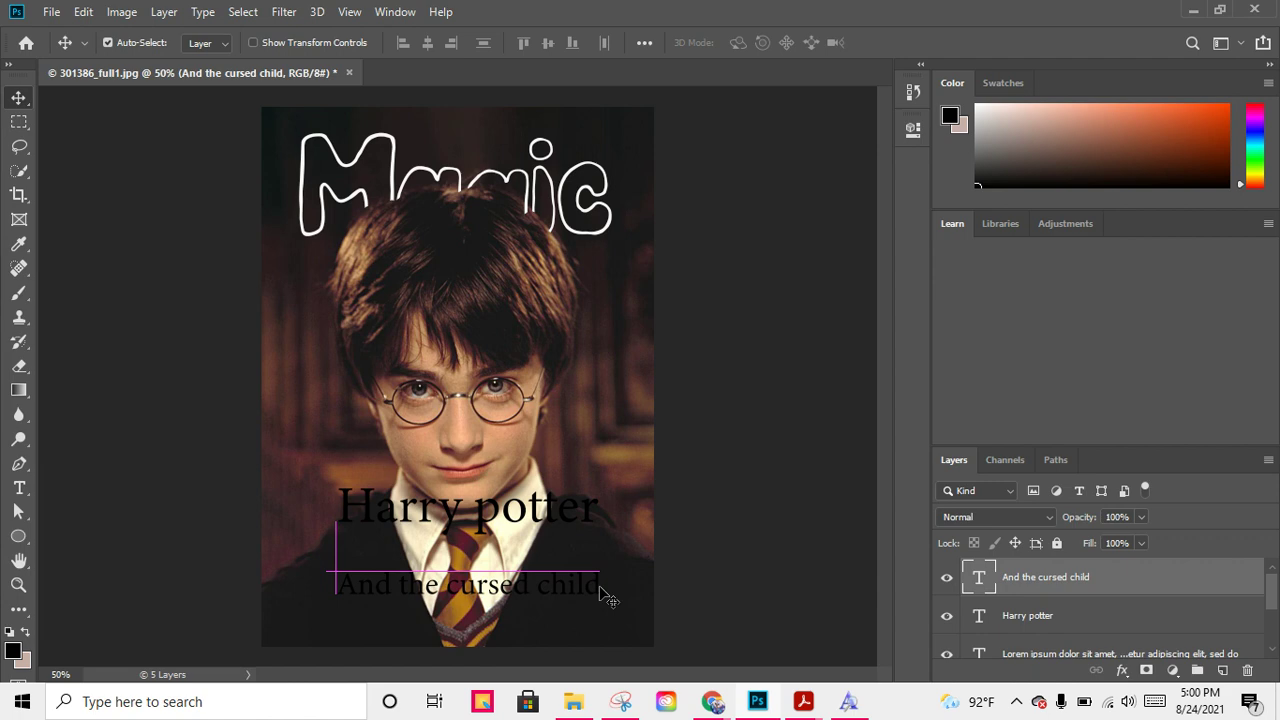
left_click_drag(595, 524, 591, 562)
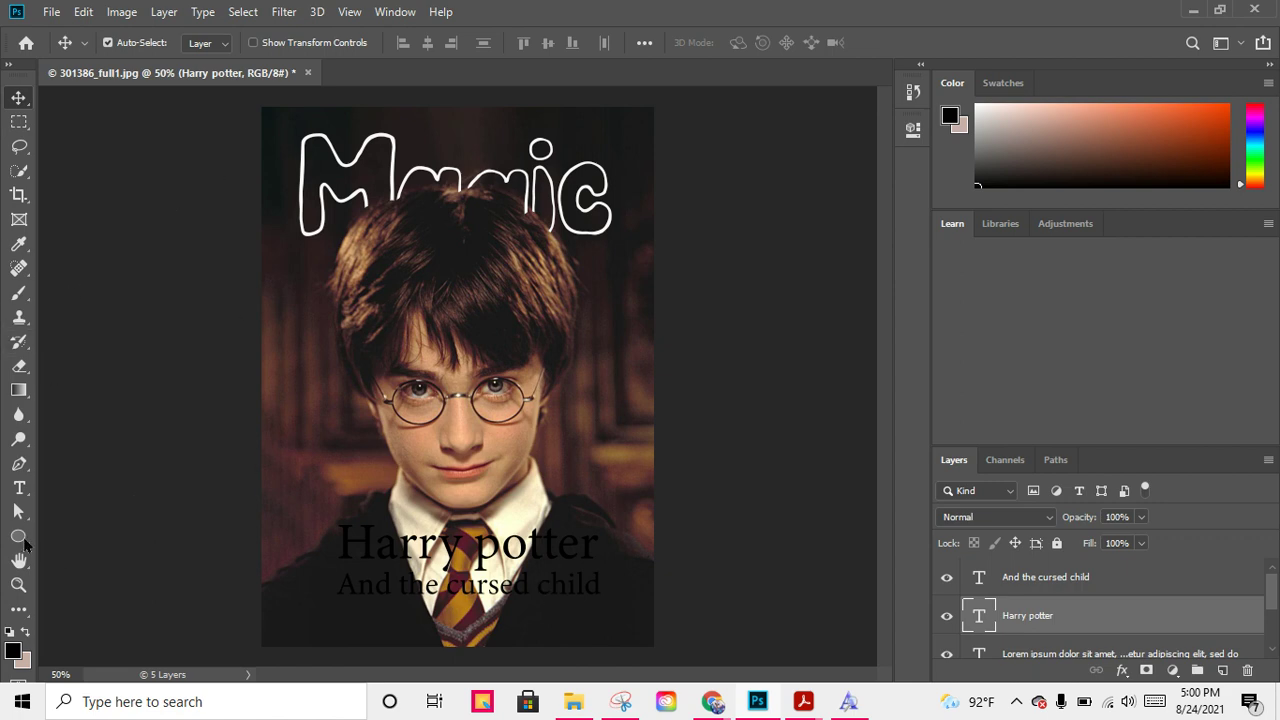
- Start an 18 pt text line on the poster's left above the glasses and type 'Sneak Peek'
left_click(19, 488)
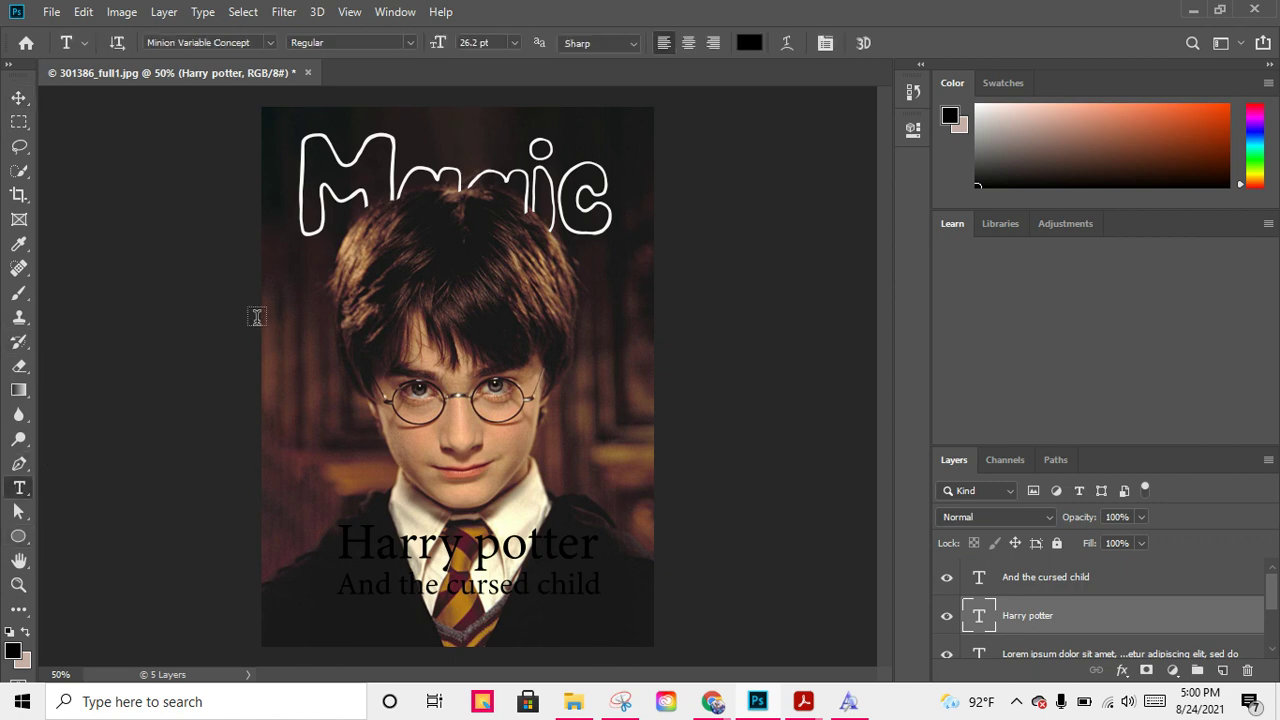
left_click_drag(283, 302, 311, 318)
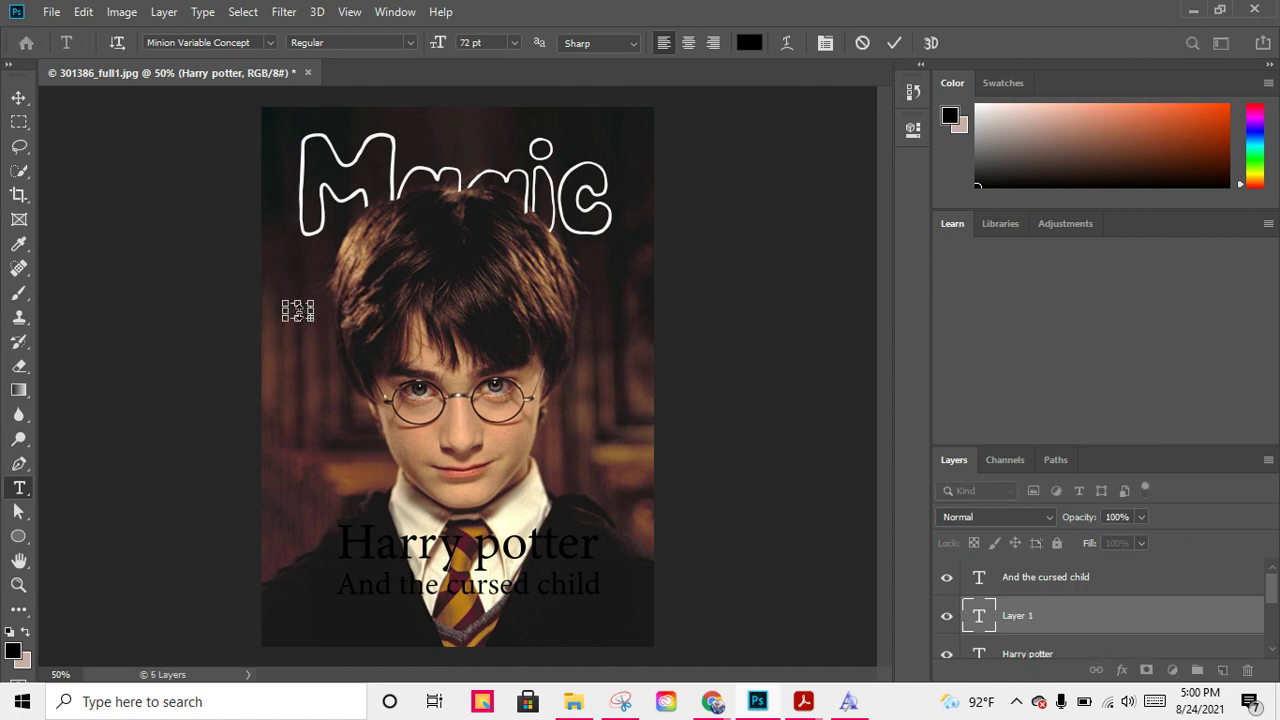
left_click(19, 97)
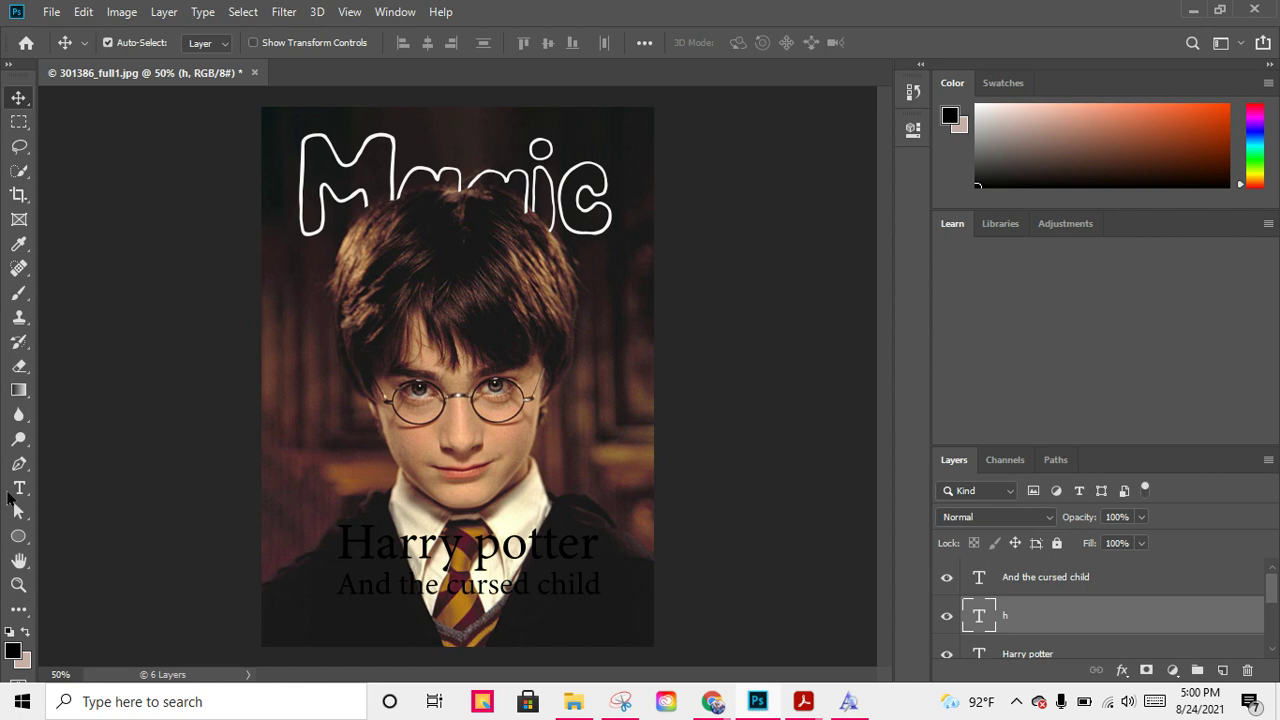
left_click(18, 489)
left_click(313, 345)
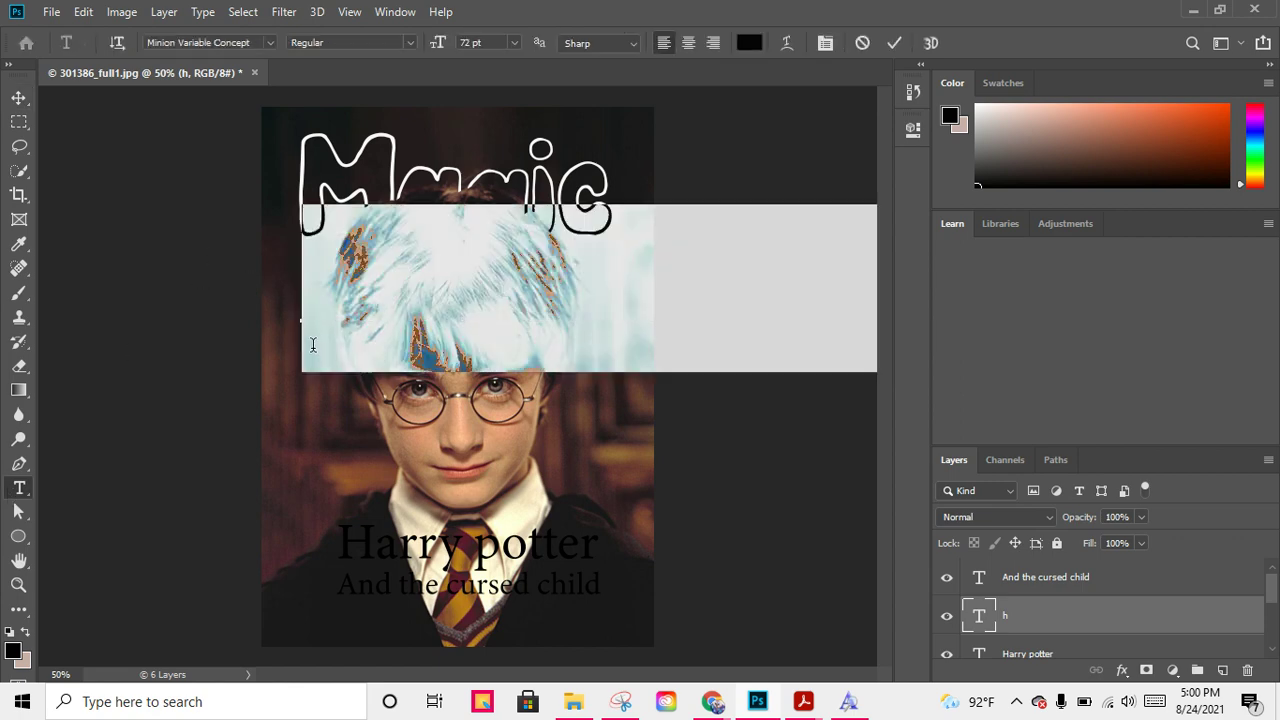
key("BackSpace")
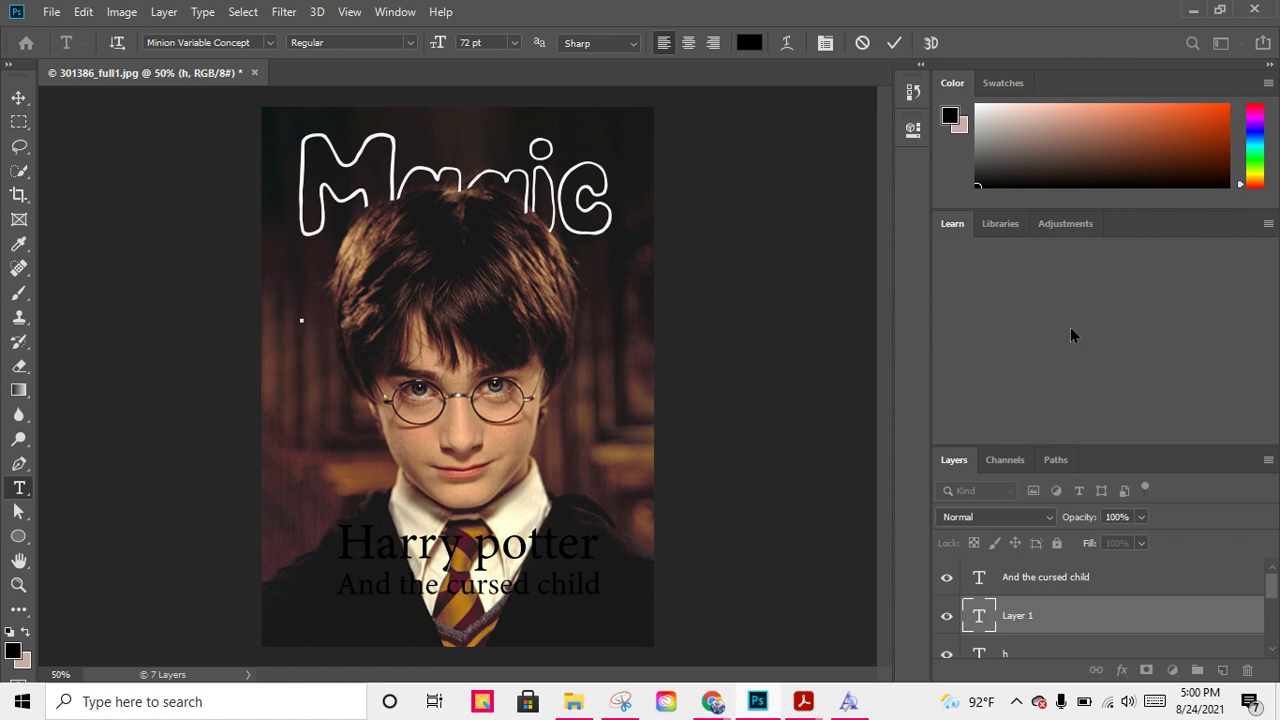
left_click(514, 42)
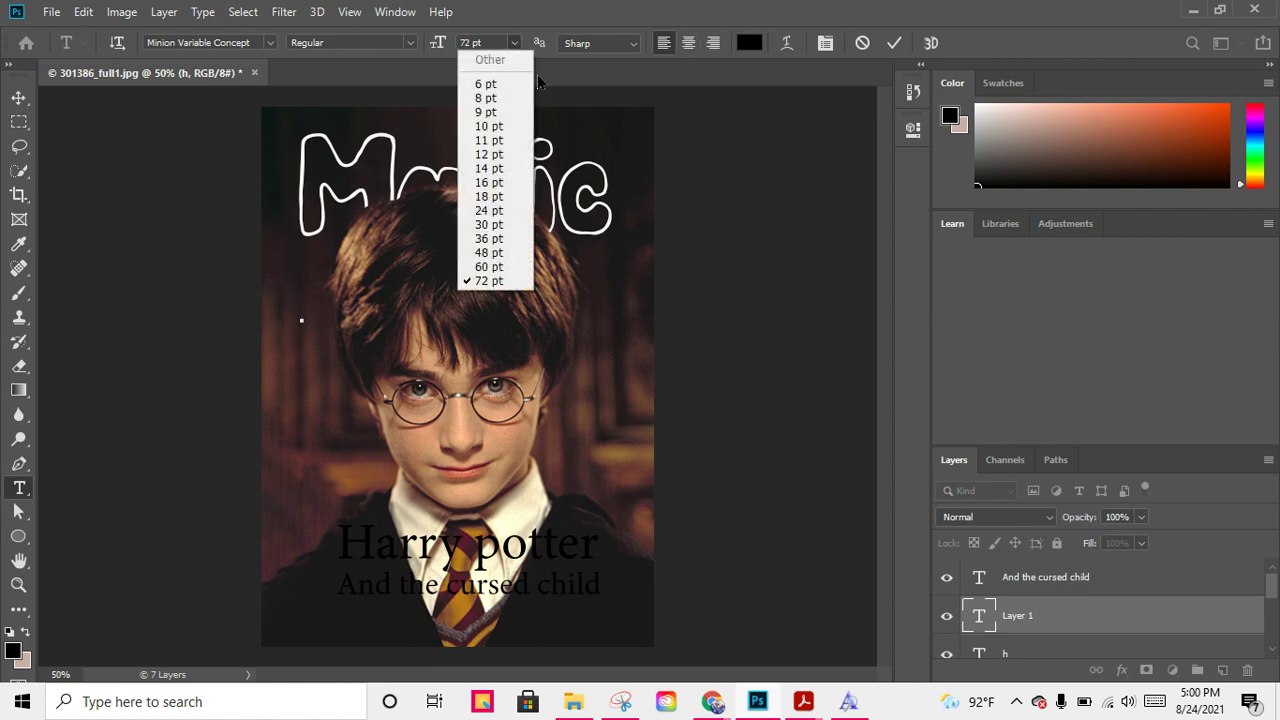
left_click(505, 197)
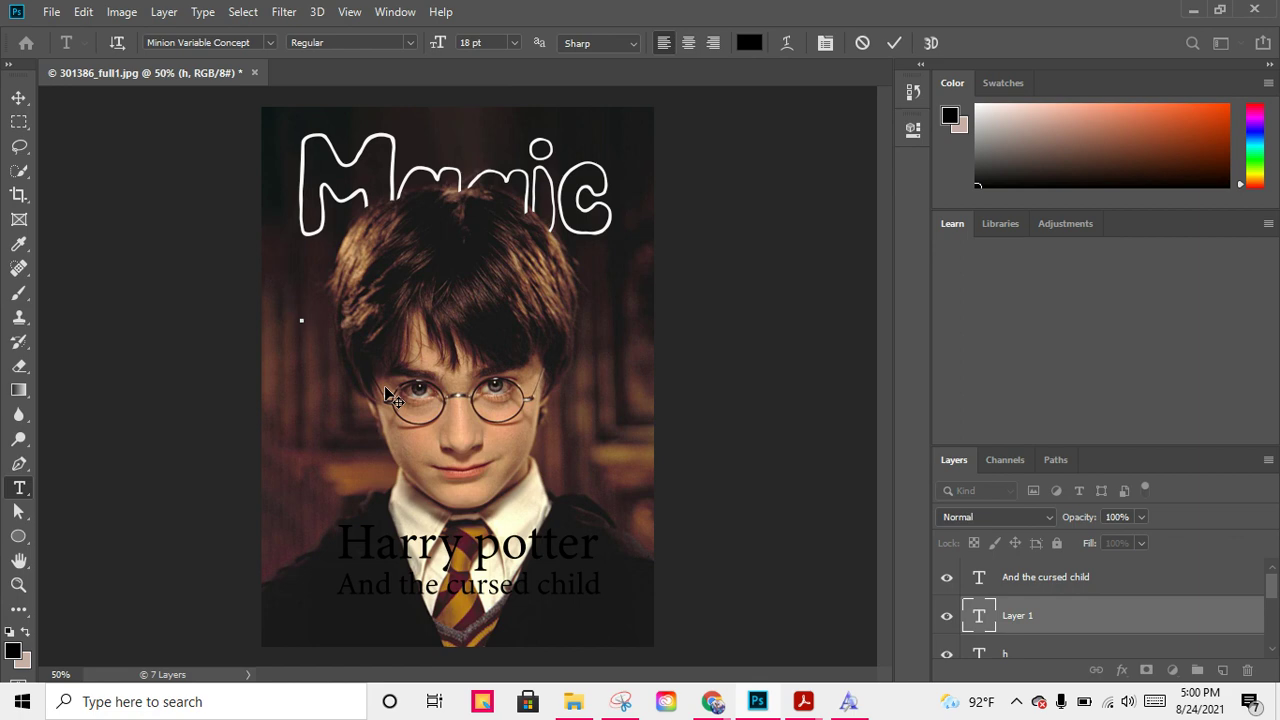
type("Sneak ")
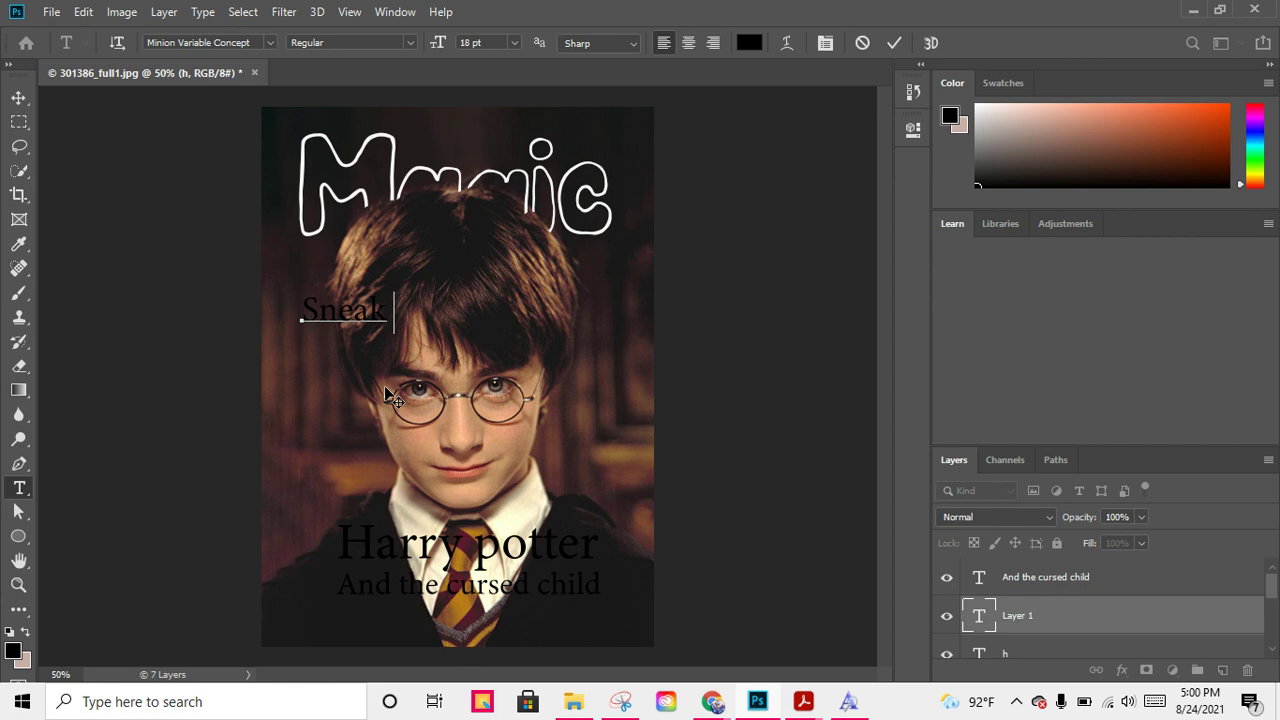
type("Peek")
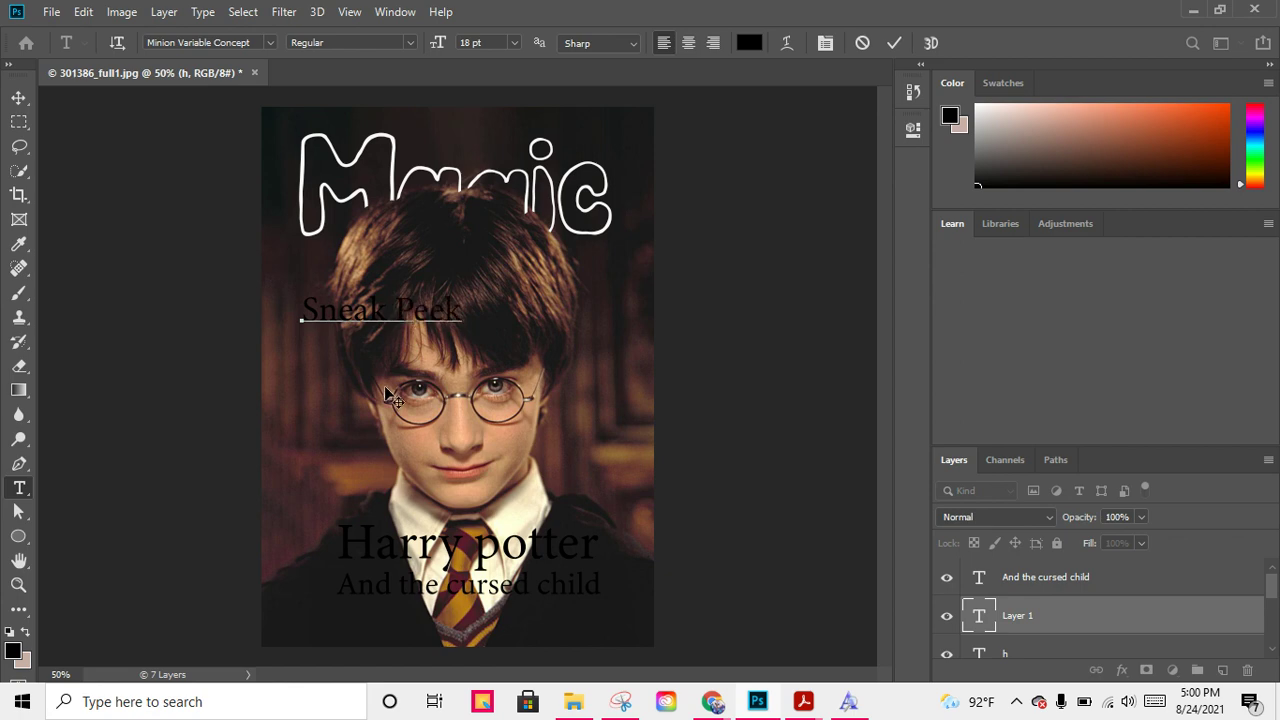
- Make the Sneak Peek text centre-aligned and white
left_click_drag(303, 310, 666, 297)
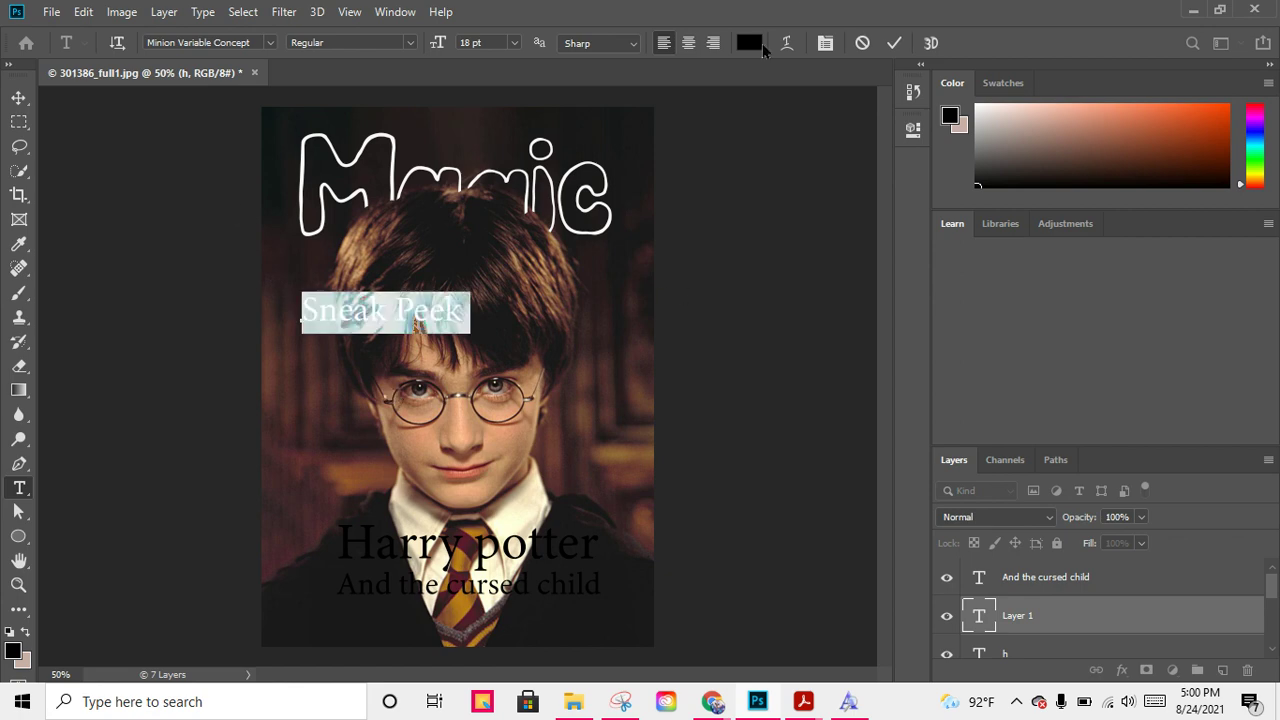
left_click(689, 42)
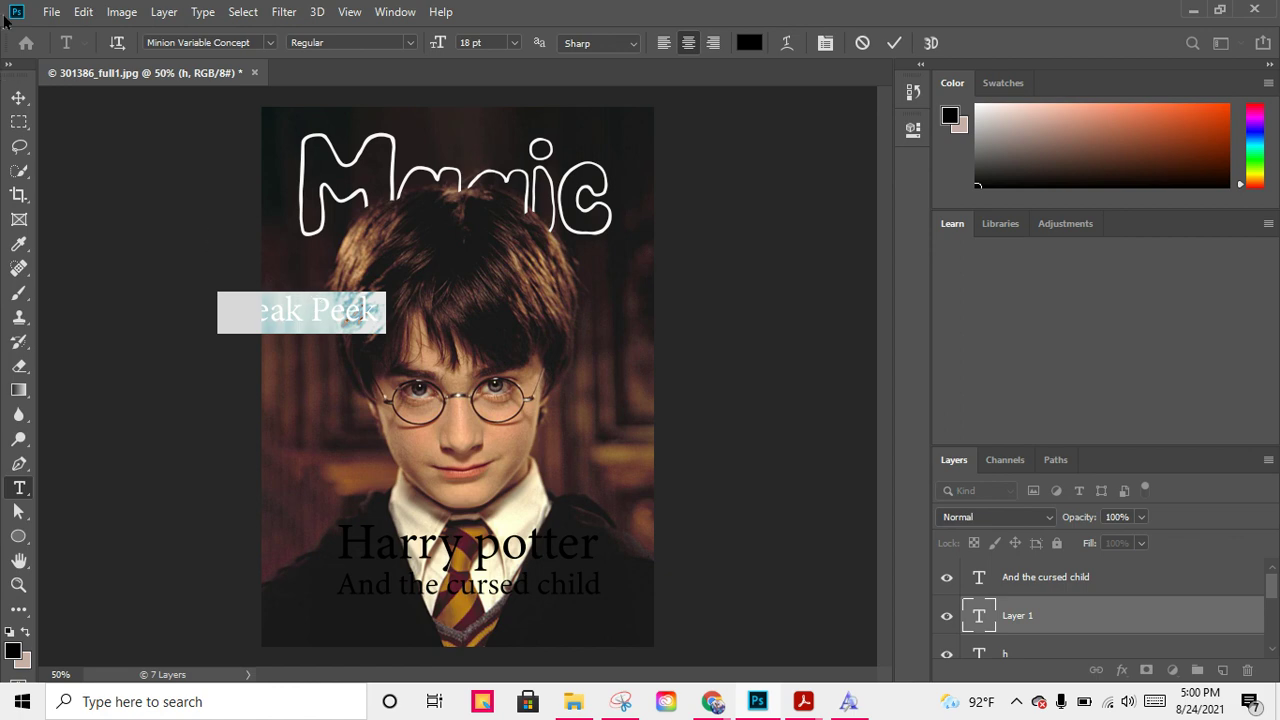
left_click(749, 42)
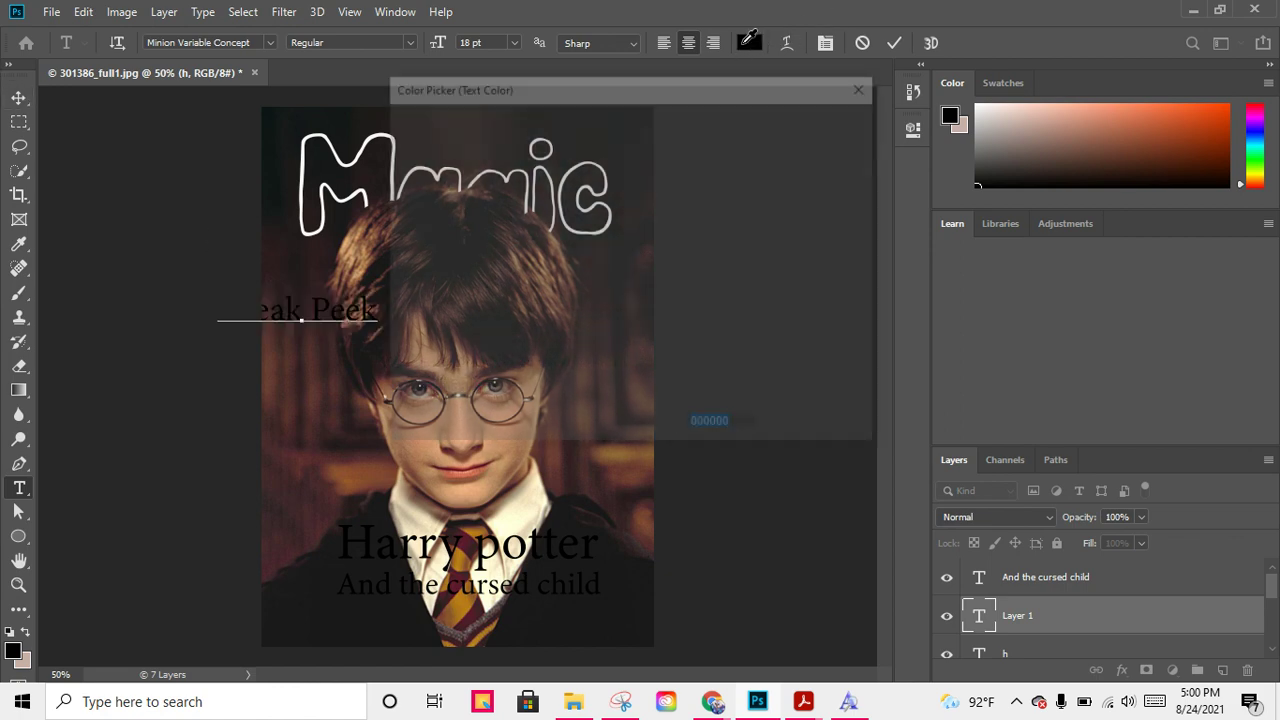
mouse_move(424, 130)
left_mouse_down()
mouse_move(629, 194)
mouse_move(420, 149)
mouse_move(392, 130)
left_mouse_up()
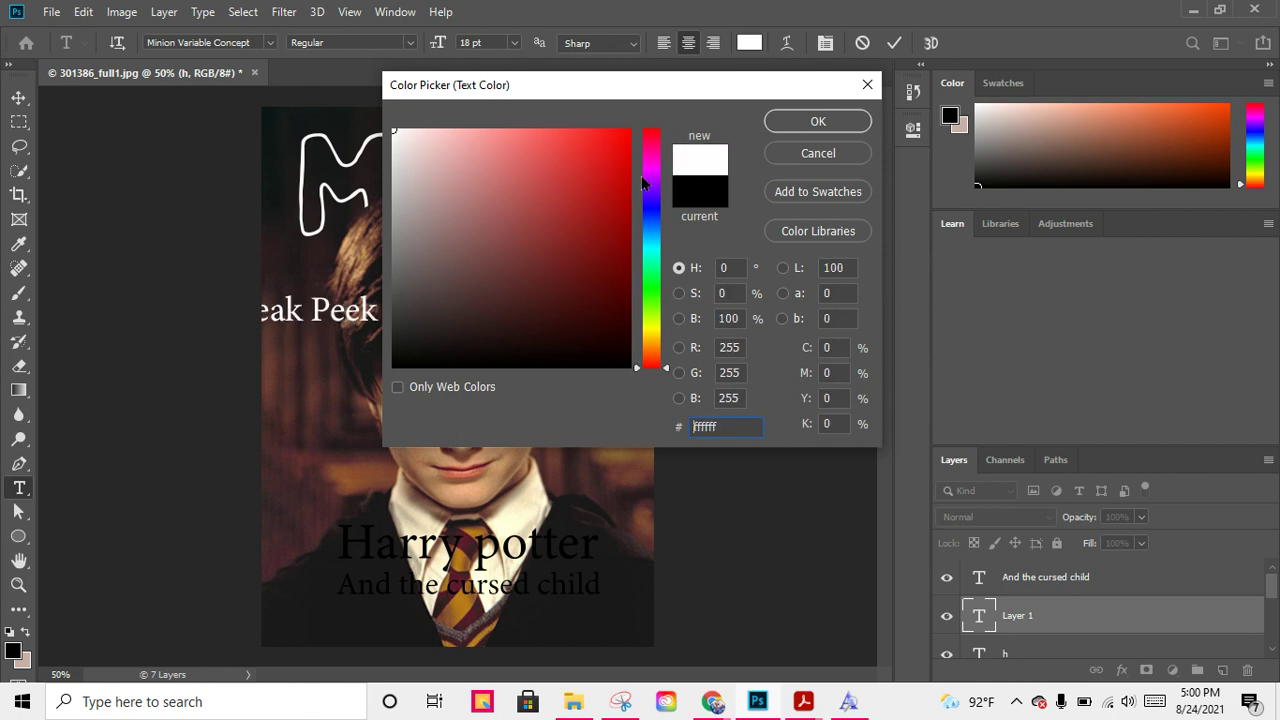
left_click(820, 131)
- Move Sneak Peek fully onto the poster above the glasses and reselect its text
left_click(19, 97)
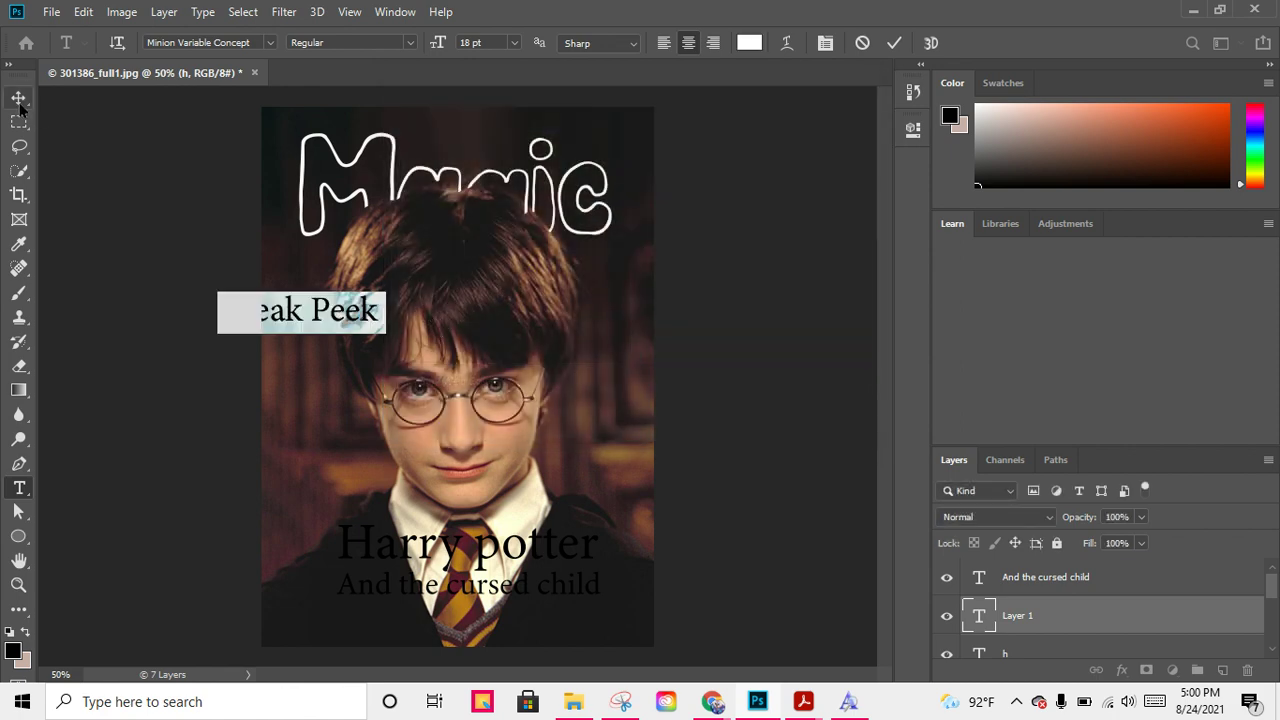
left_click_drag(362, 316, 436, 310)
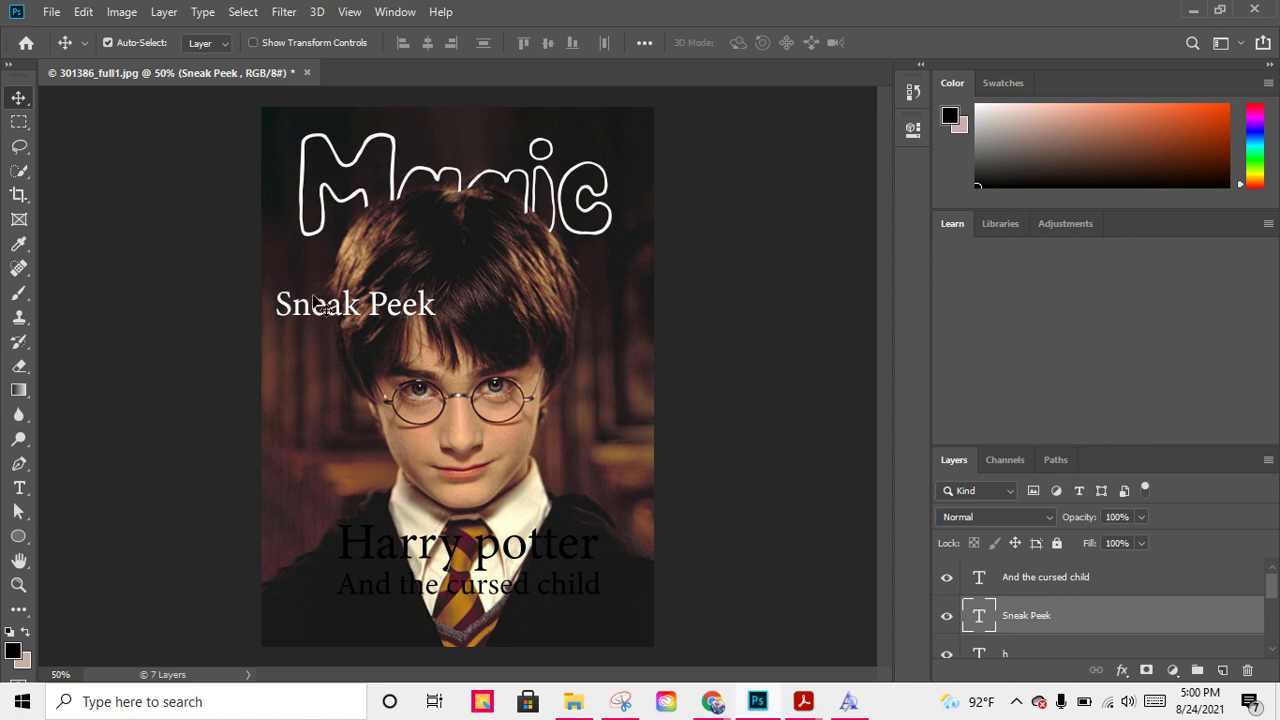
left_click(19, 488)
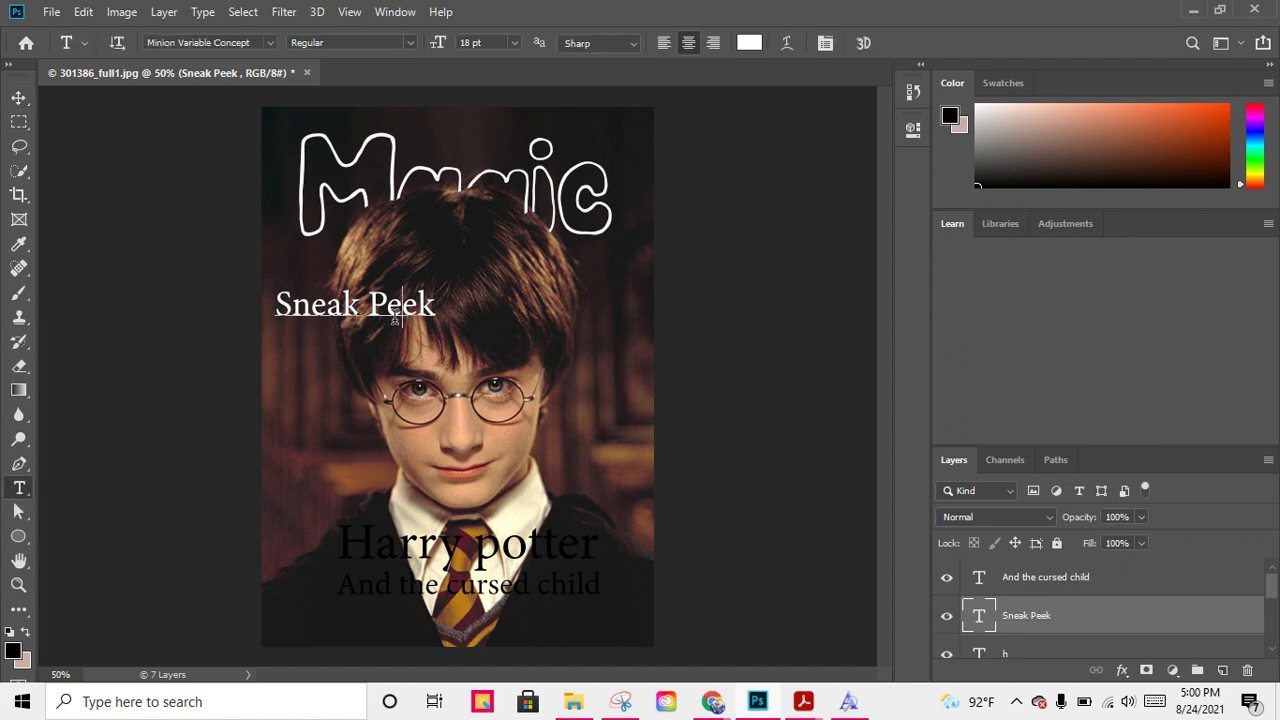
left_click_drag(441, 306, 239, 289)
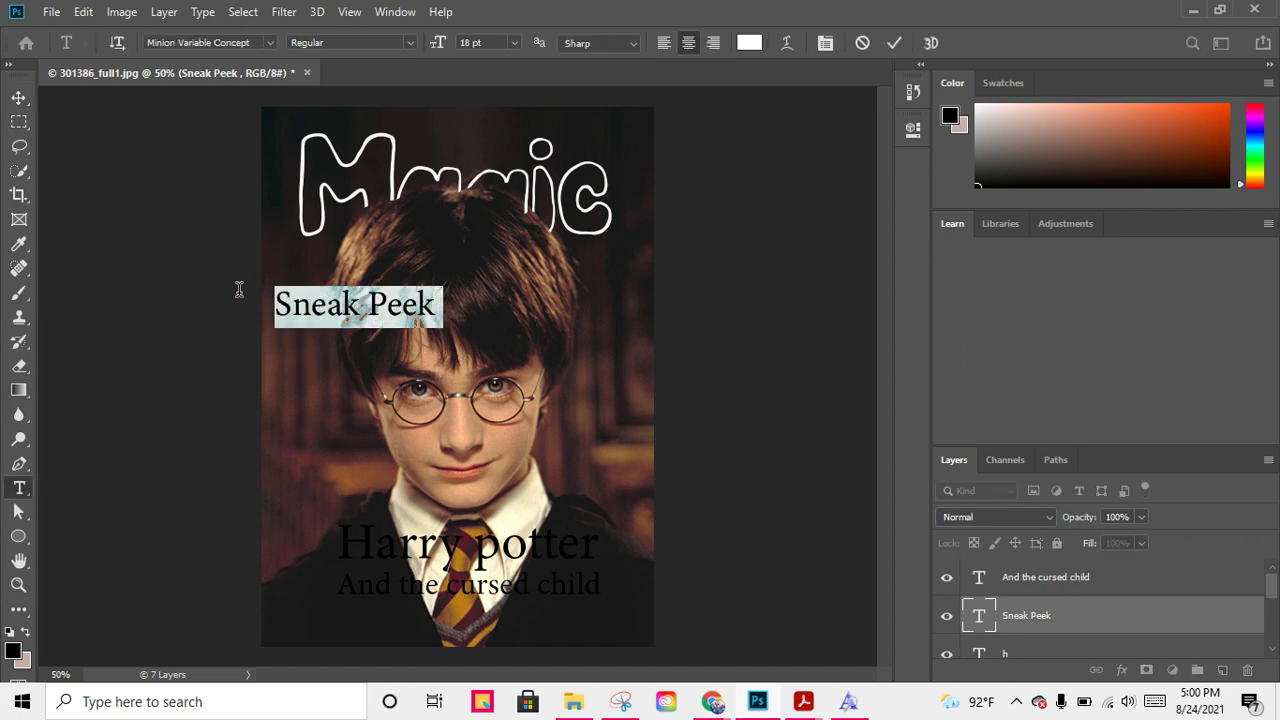
- Set the white Sneak Peek line in the Bell MT font and commit it
left_click(270, 43)
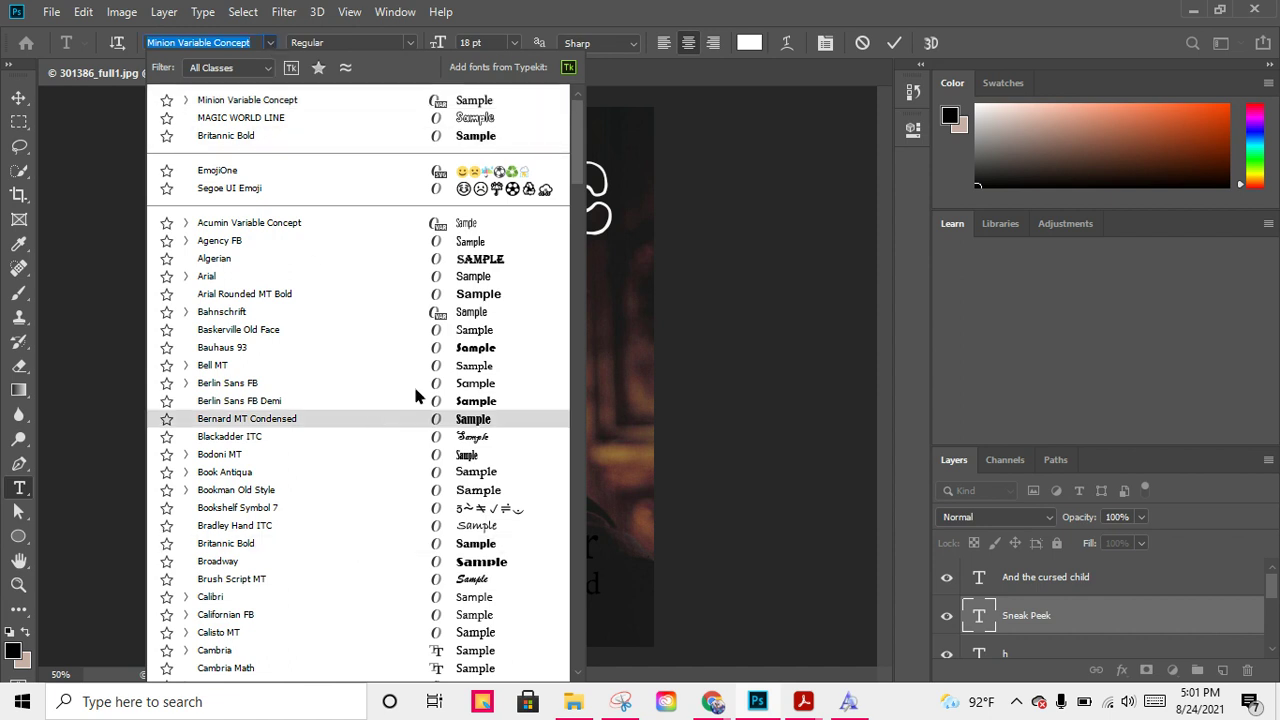
left_click(478, 368)
left_click(412, 308)
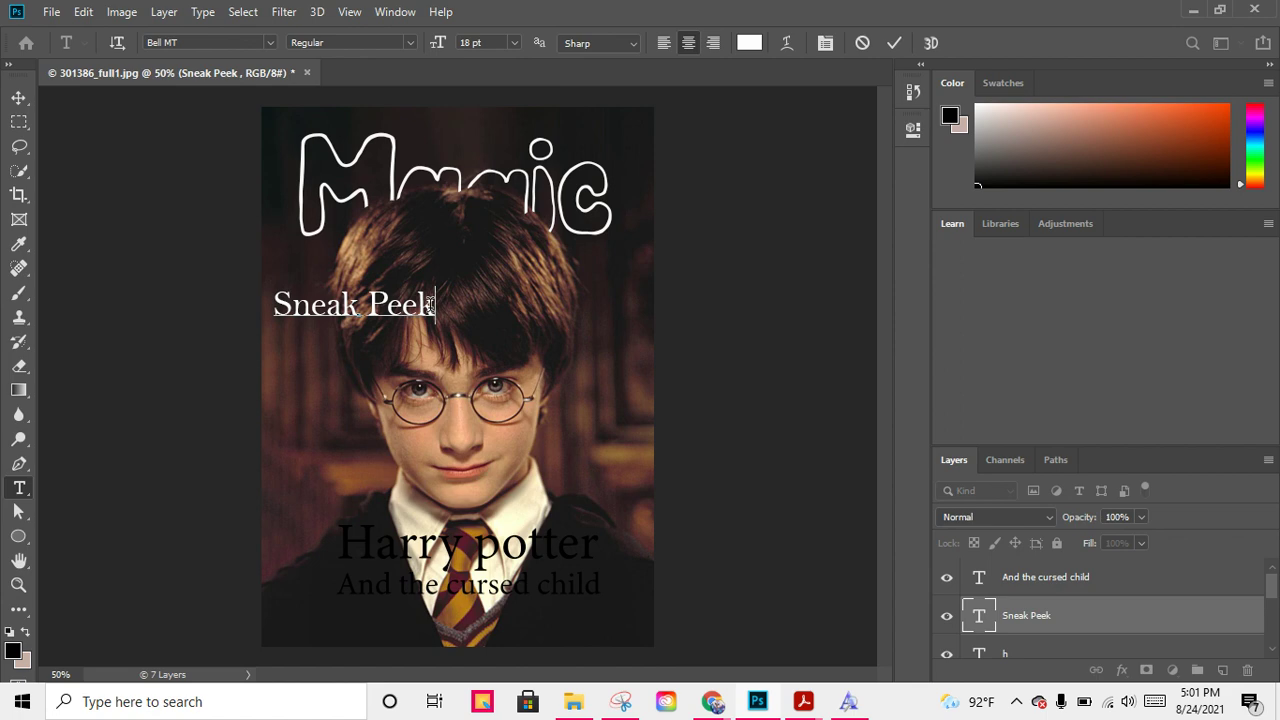
left_click(18, 96)
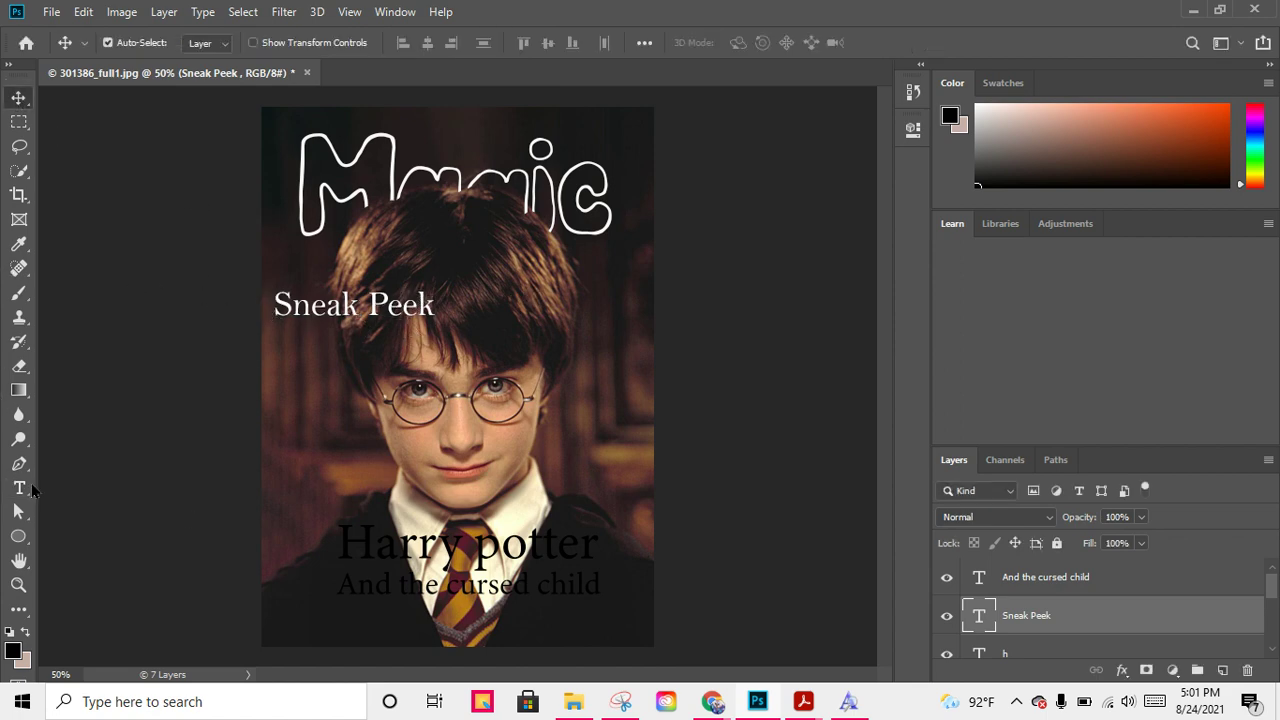
left_click(19, 488)
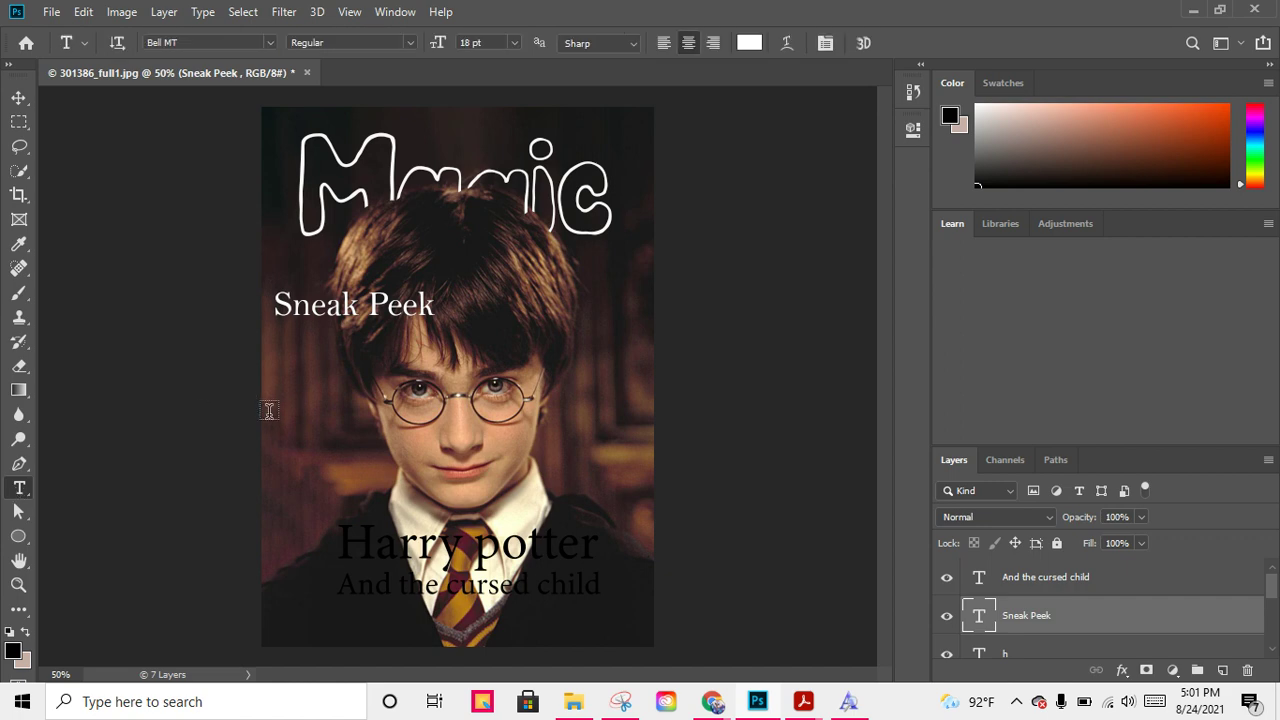
- Replace the placeholder below Sneak Peek with the text 'From the Director'
left_click(352, 346)
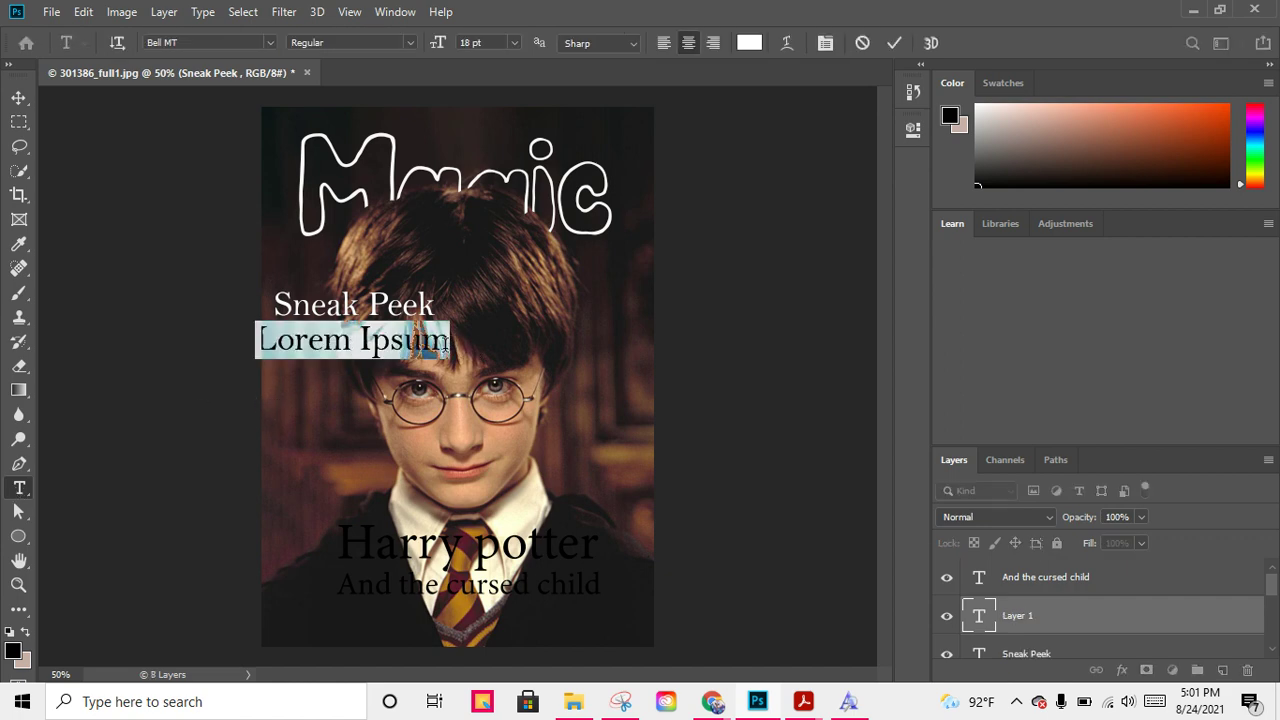
left_click_drag(445, 345, 222, 340)
key("BackSpace")
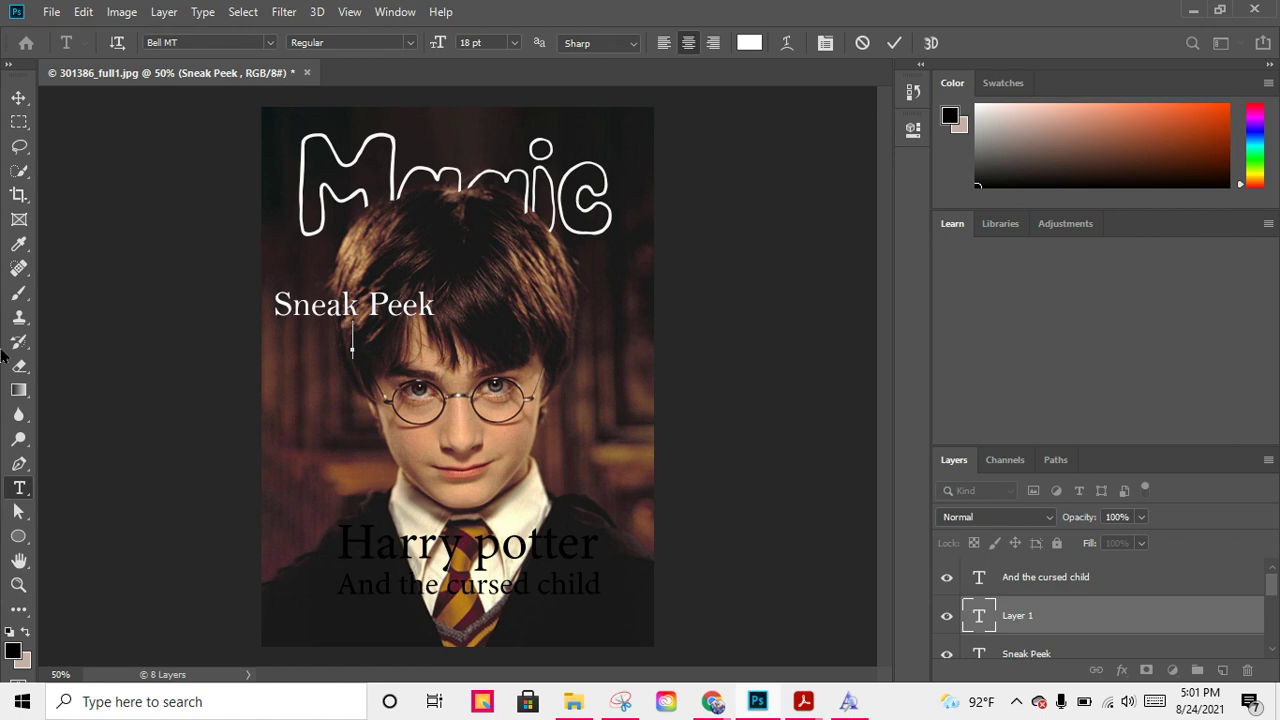
type("Er")
type("pm")
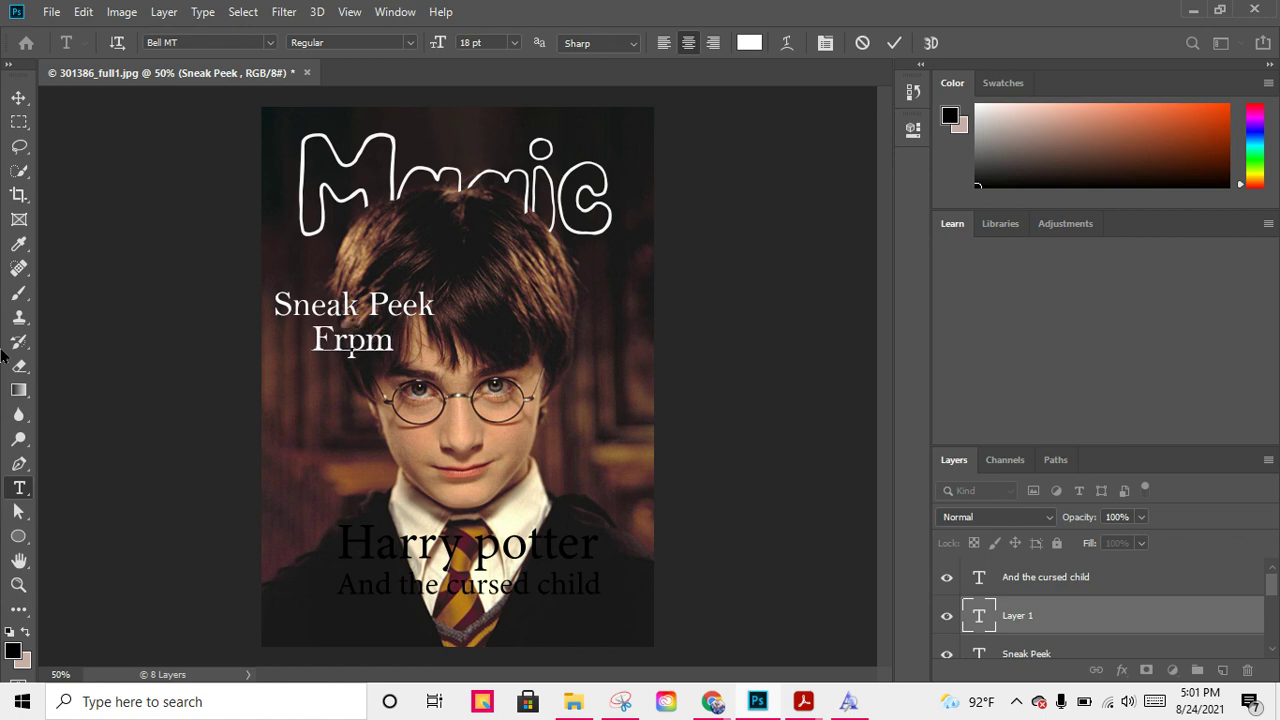
key("BackSpace")
key("BackSpace")
type("o")
key("BackSpace")
type("om the Director")
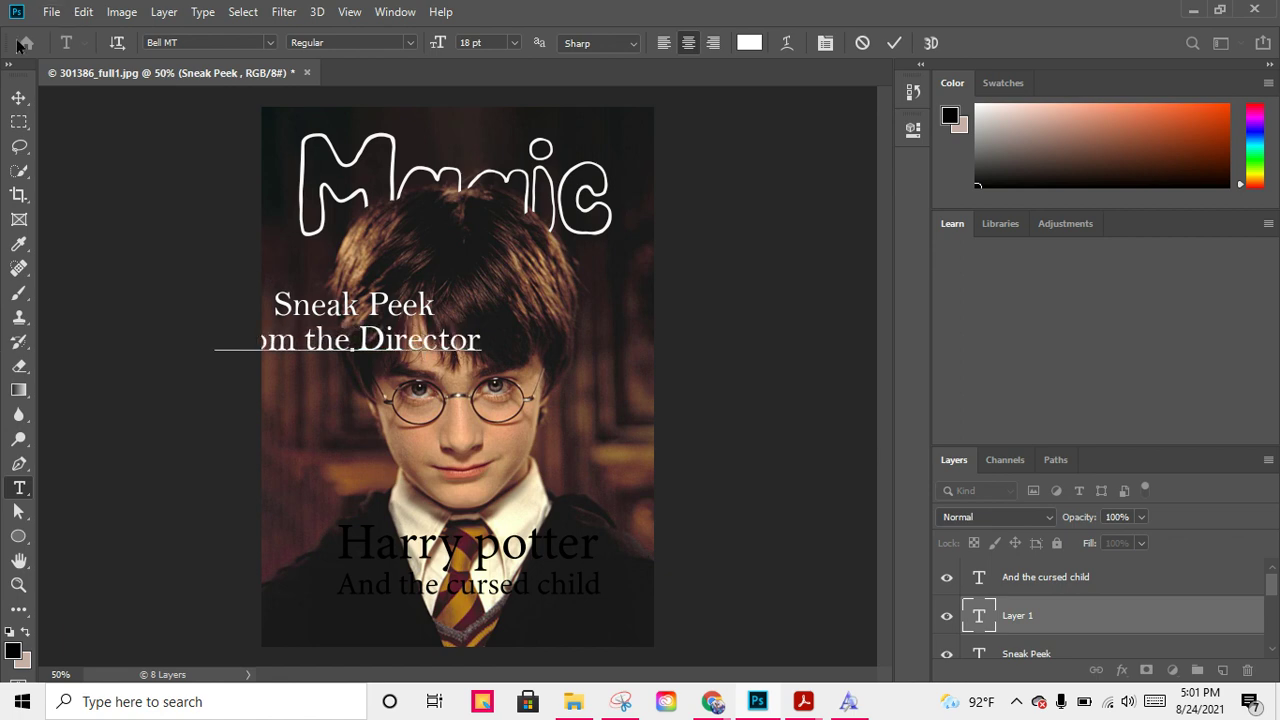
- Shift From the Director onto the poster's left edge and pick up Sneak Peek
left_click(19, 97)
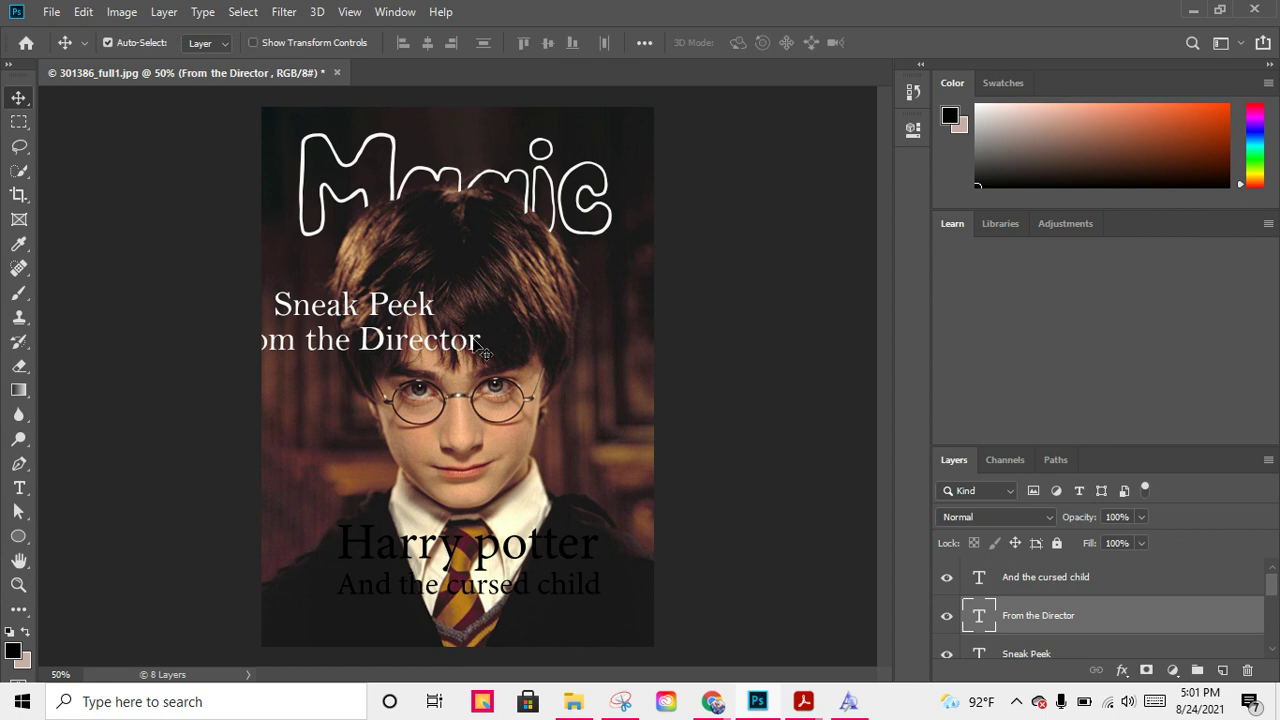
left_click_drag(482, 350, 525, 344)
left_click(352, 311)
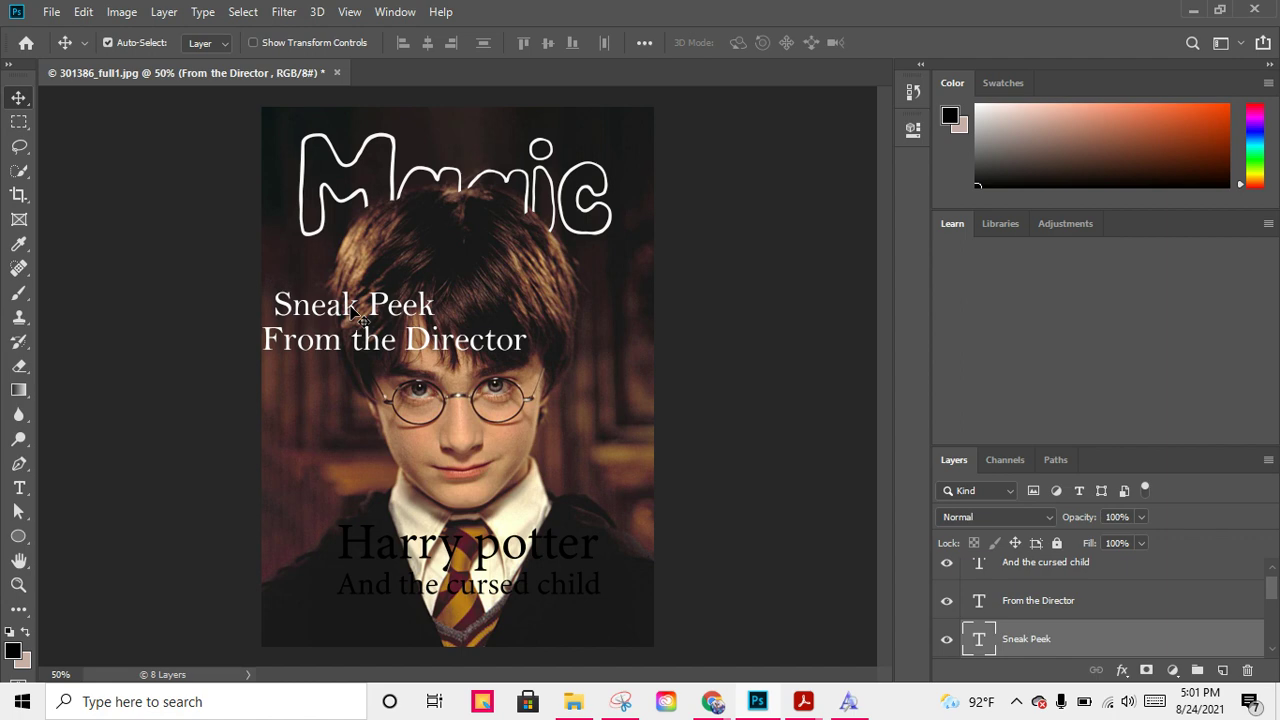
- Scale From the Director down to about 79% and nudge Sneak Peek right to centre above it
left_click_drag(352, 311, 341, 310)
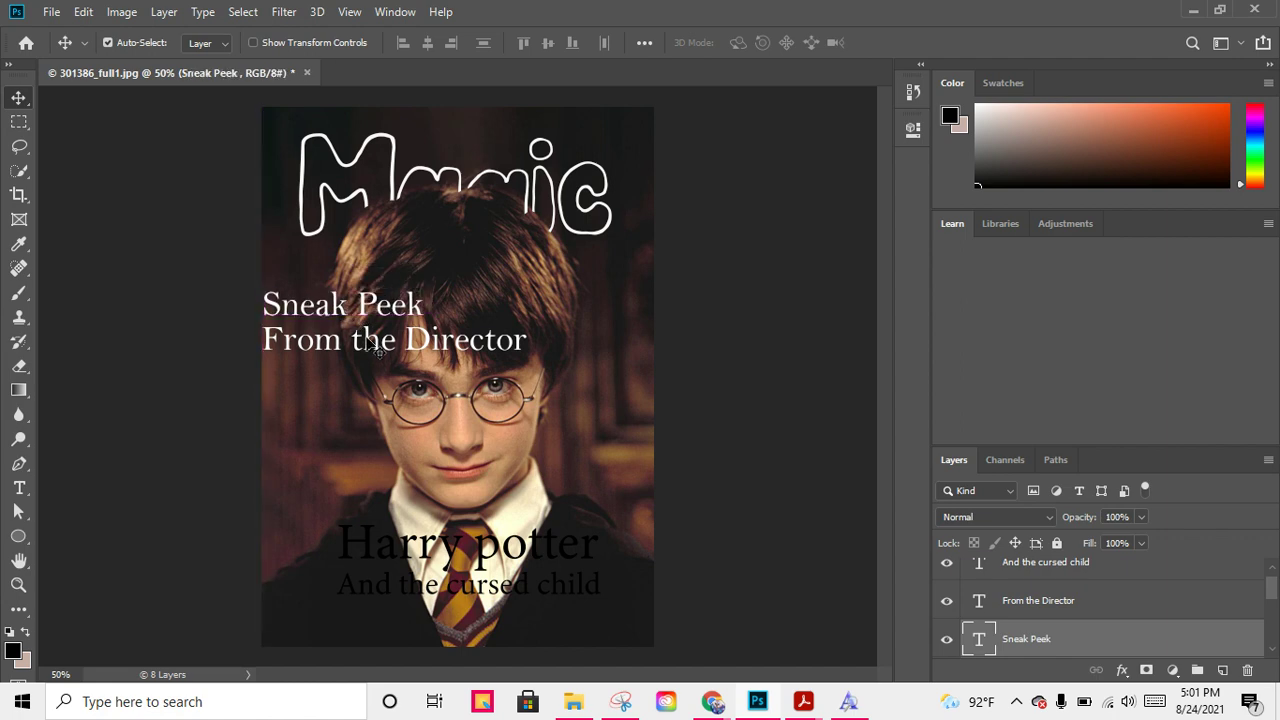
key("ctrl+t")
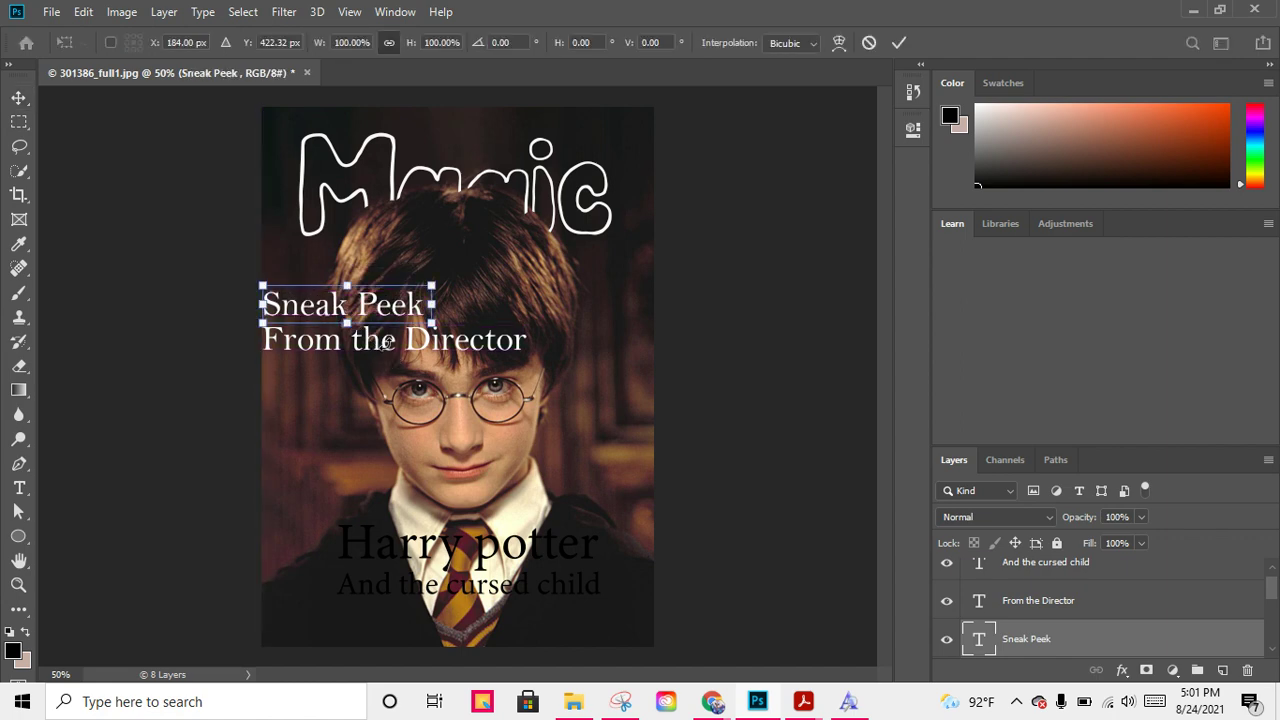
left_click(1035, 599)
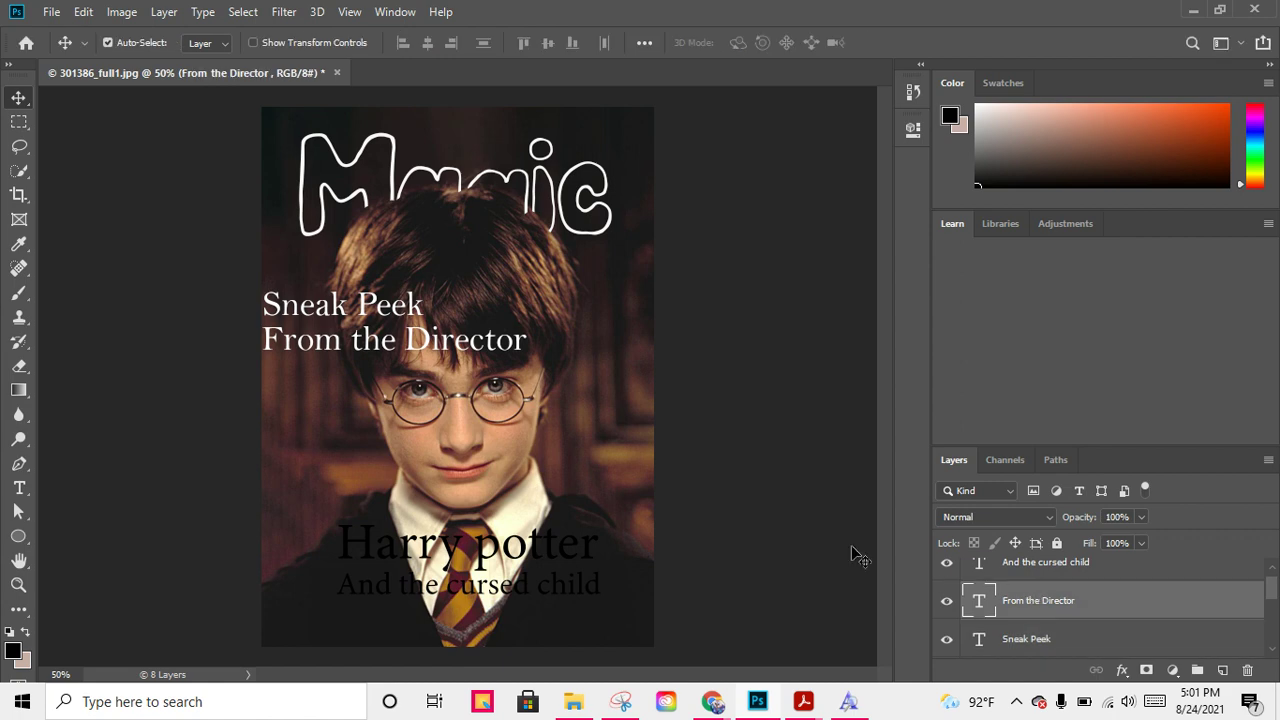
key("ctrl+t")
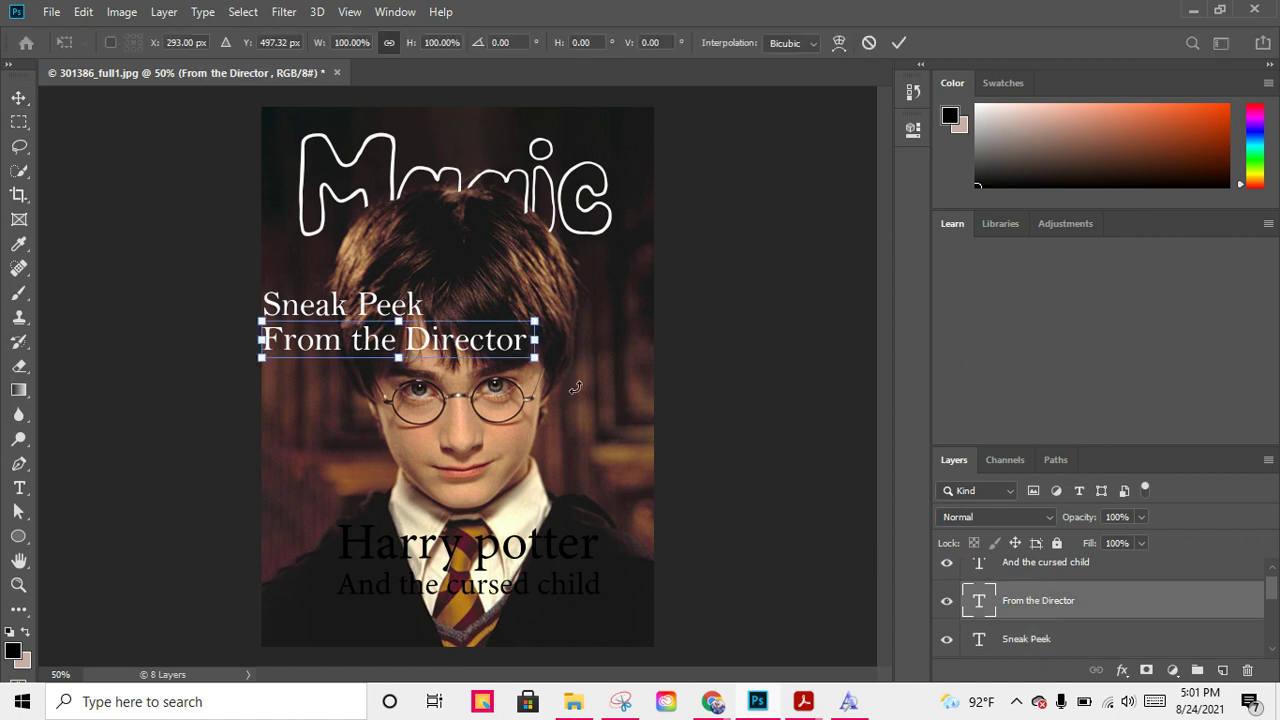
left_click_drag(537, 365, 474, 365)
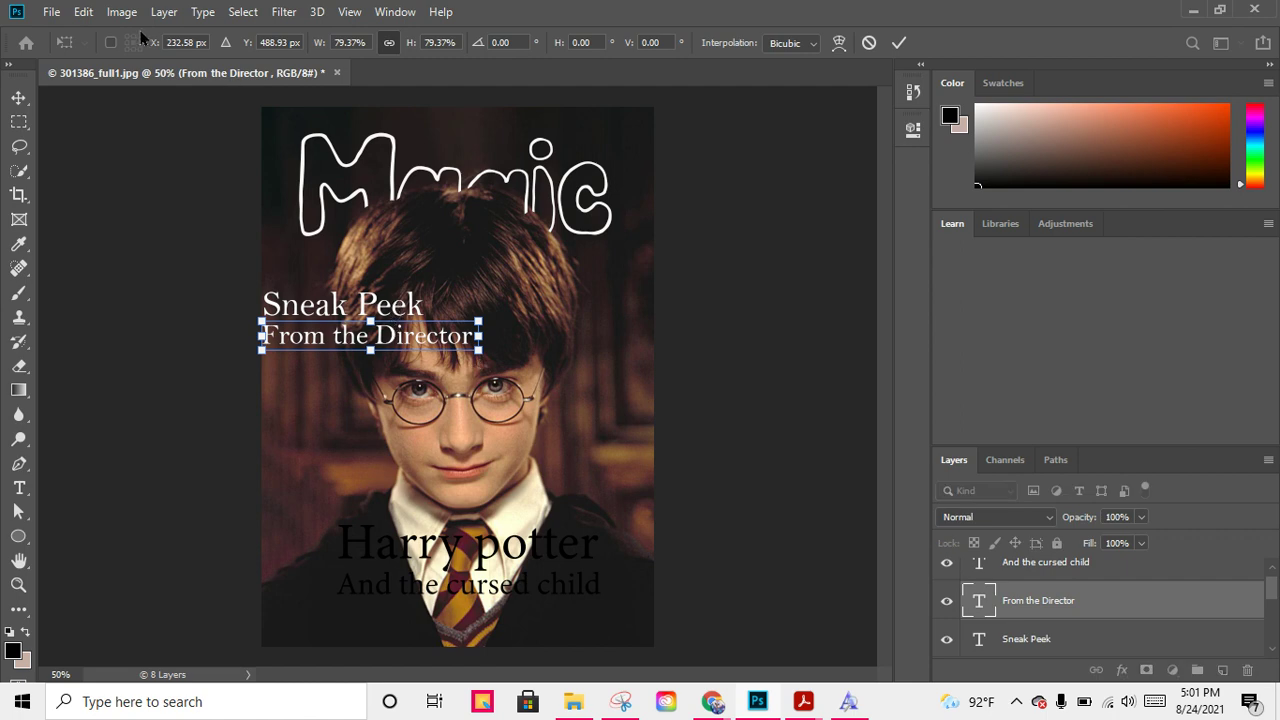
key("Return")
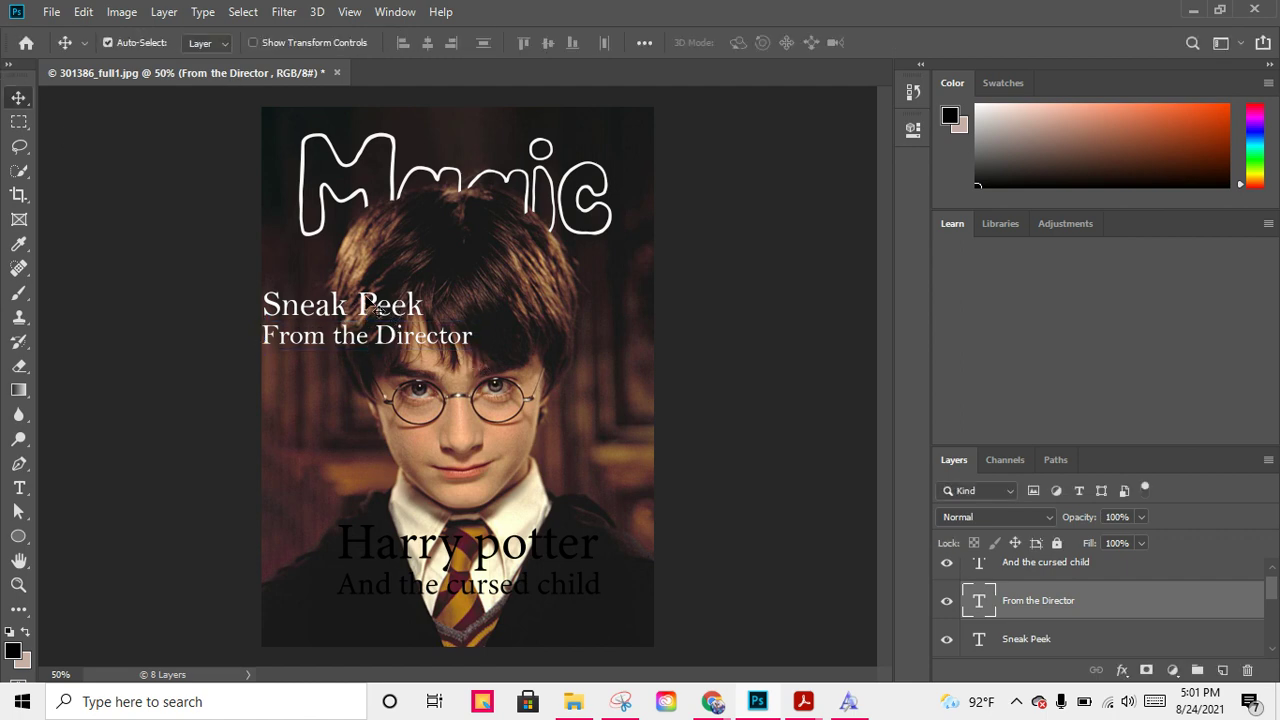
left_click_drag(424, 320, 431, 313)
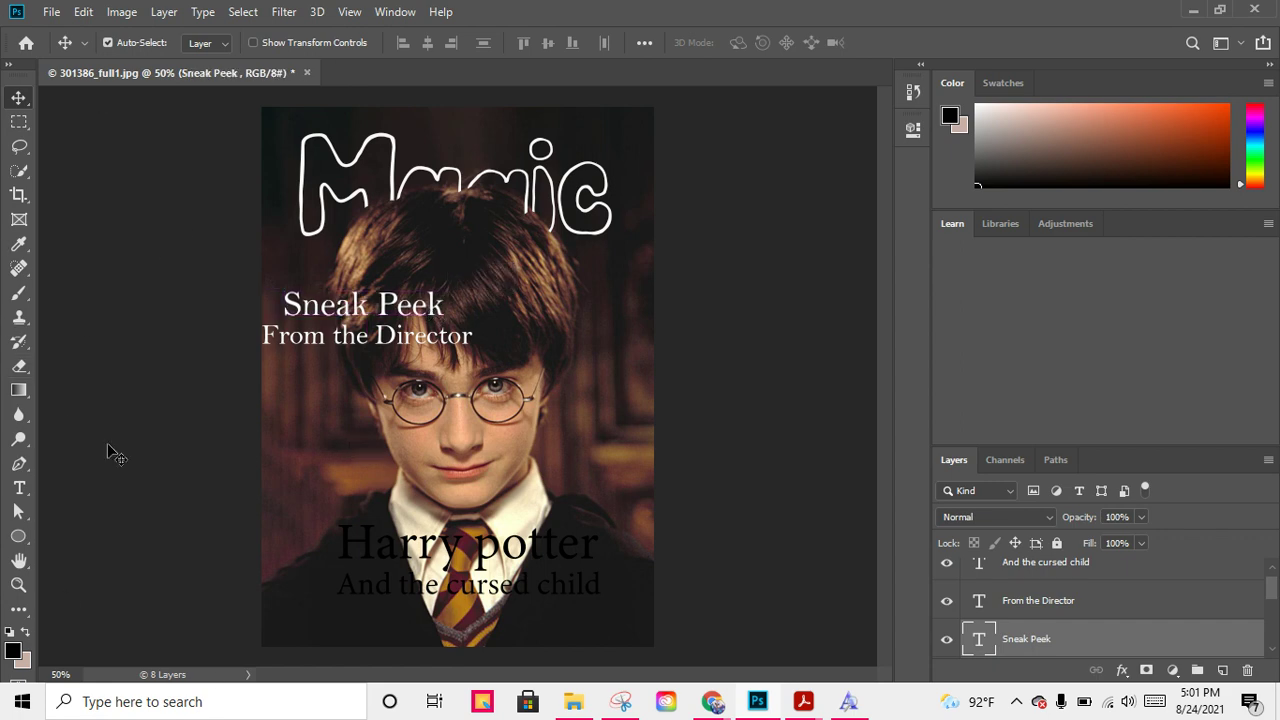
- Add a new white text line reading 'ctors and Mor' and drag it down near Harry potter
left_click(19, 488)
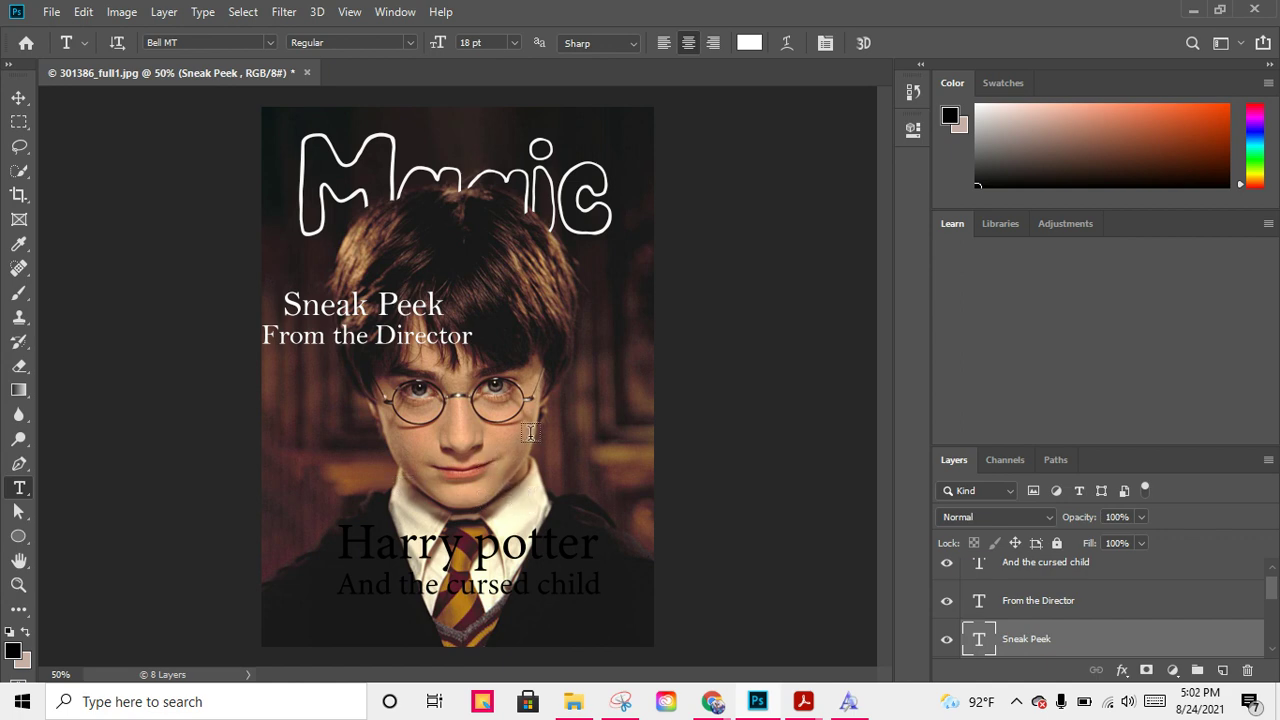
left_click(558, 477)
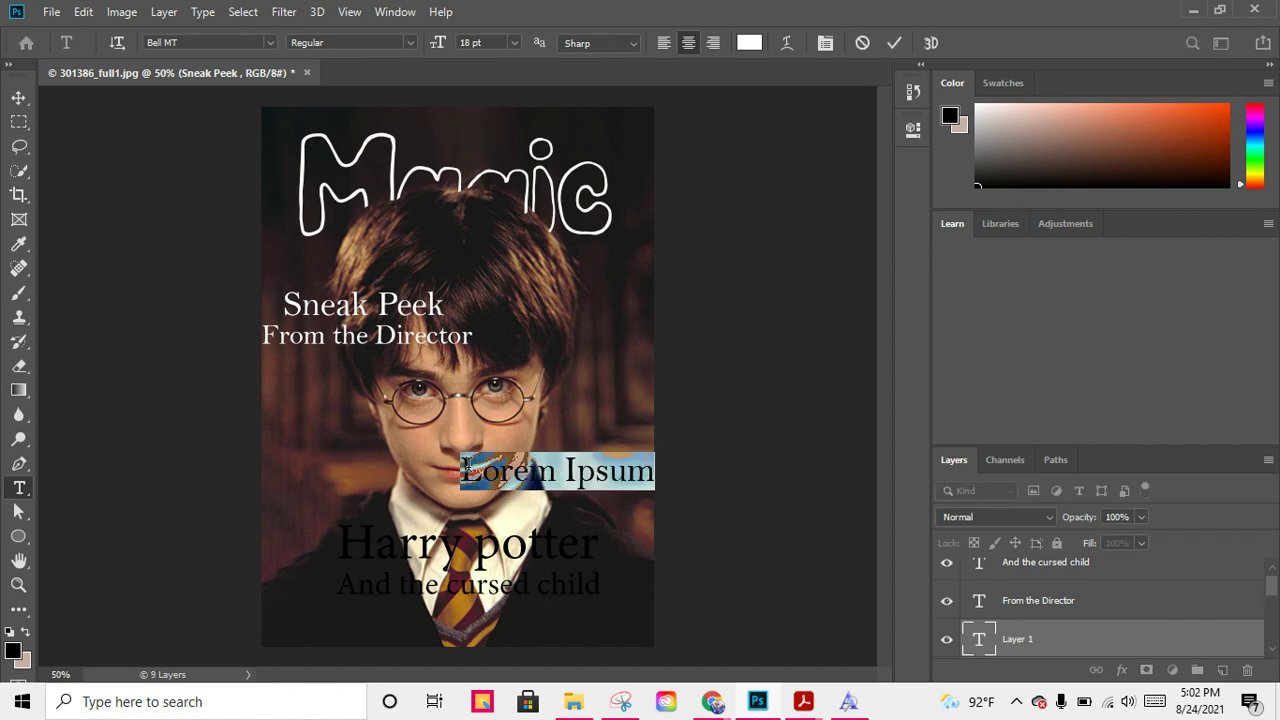
key("BackSpace")
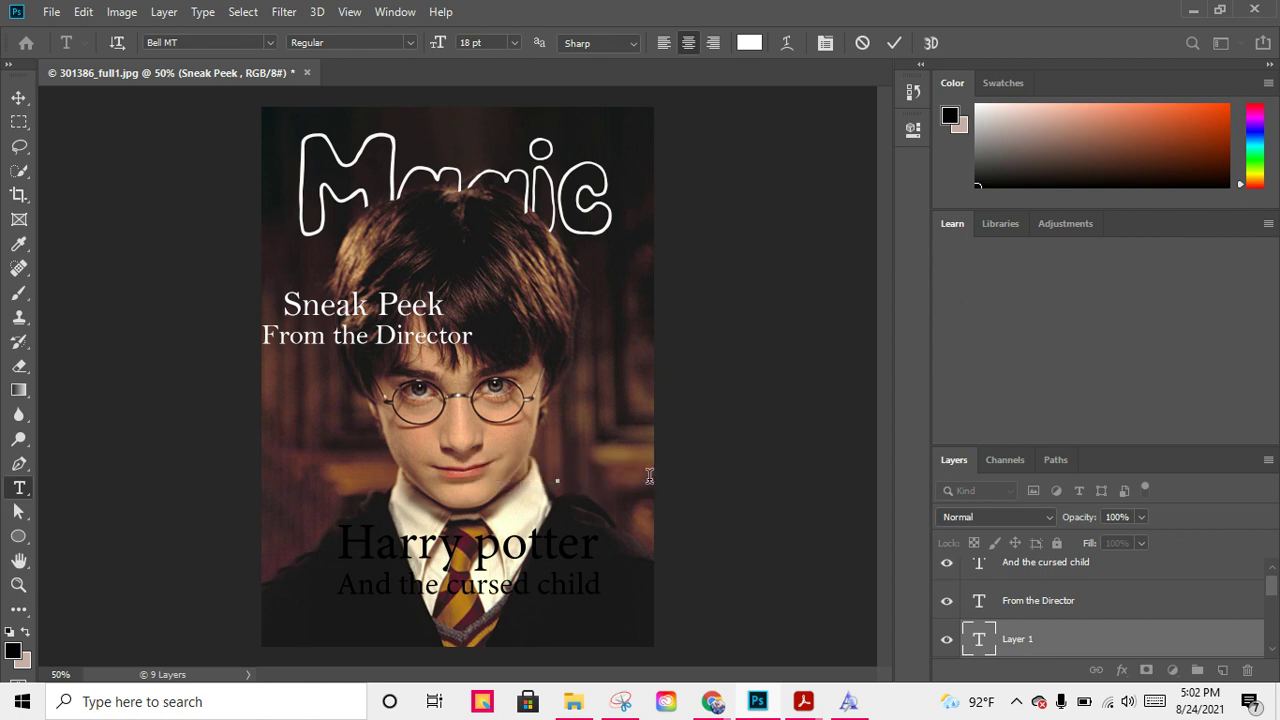
type("ctors and Mo")
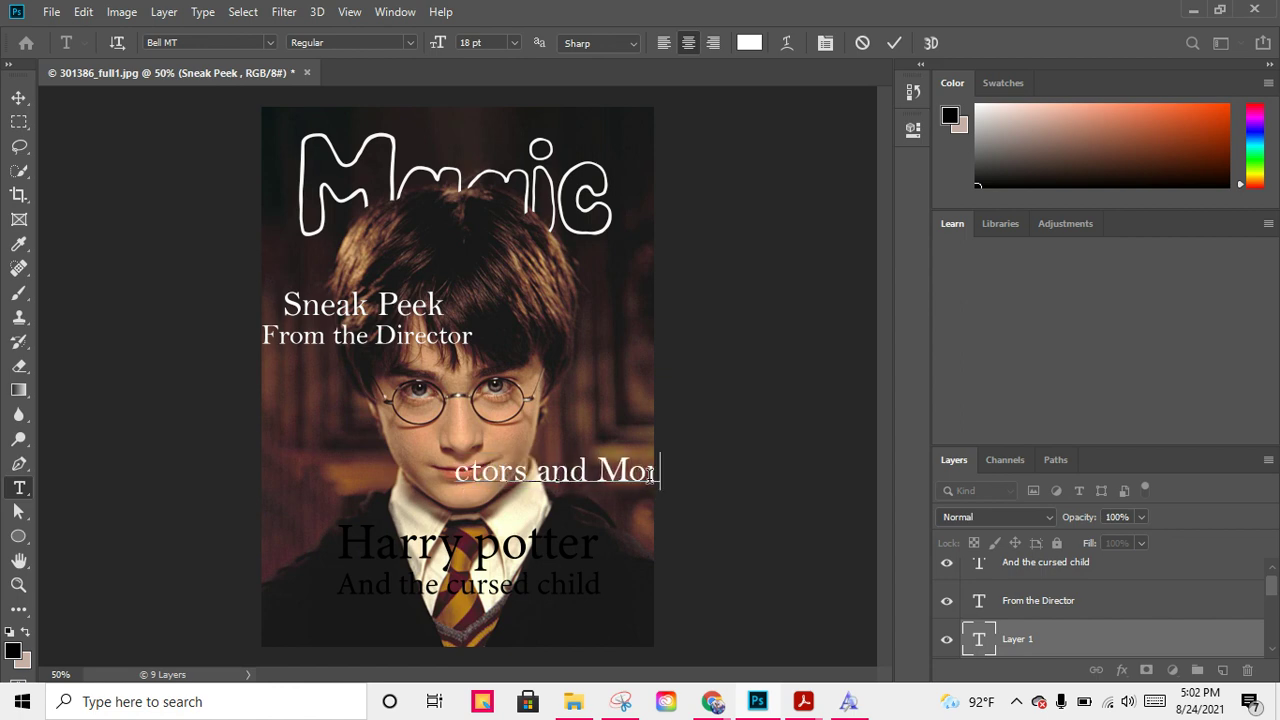
type("r")
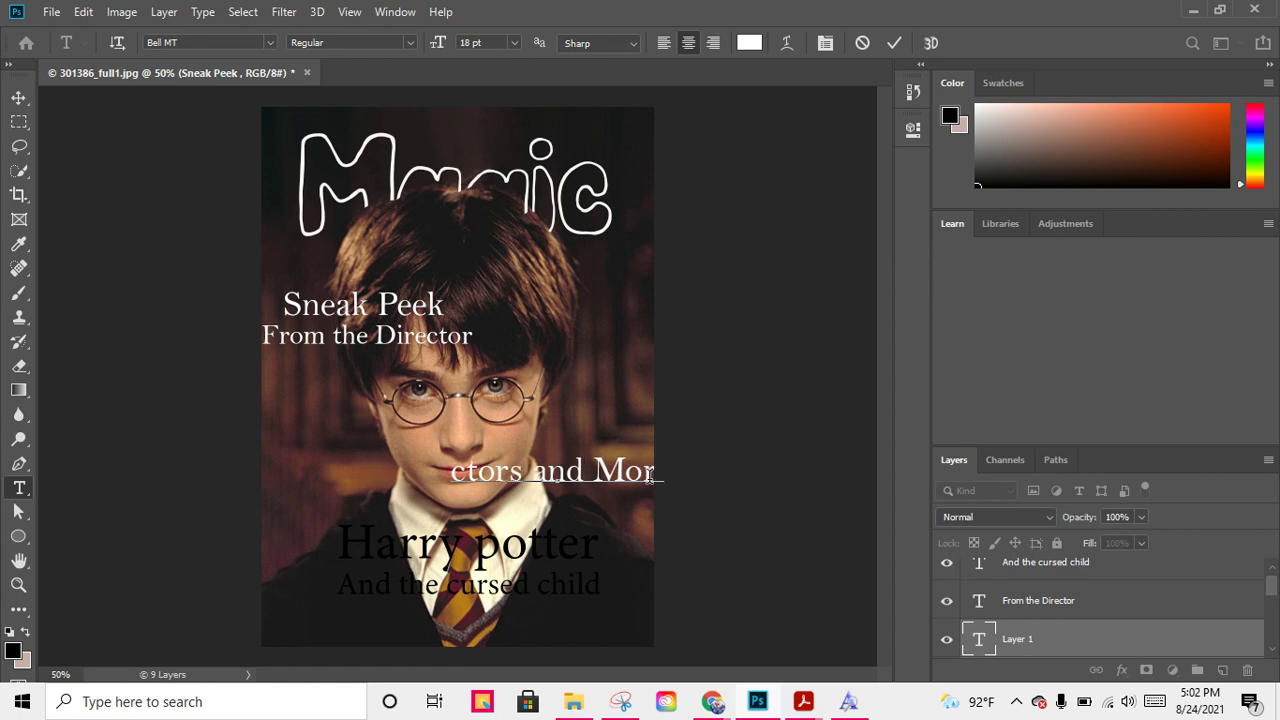
left_click(16, 100)
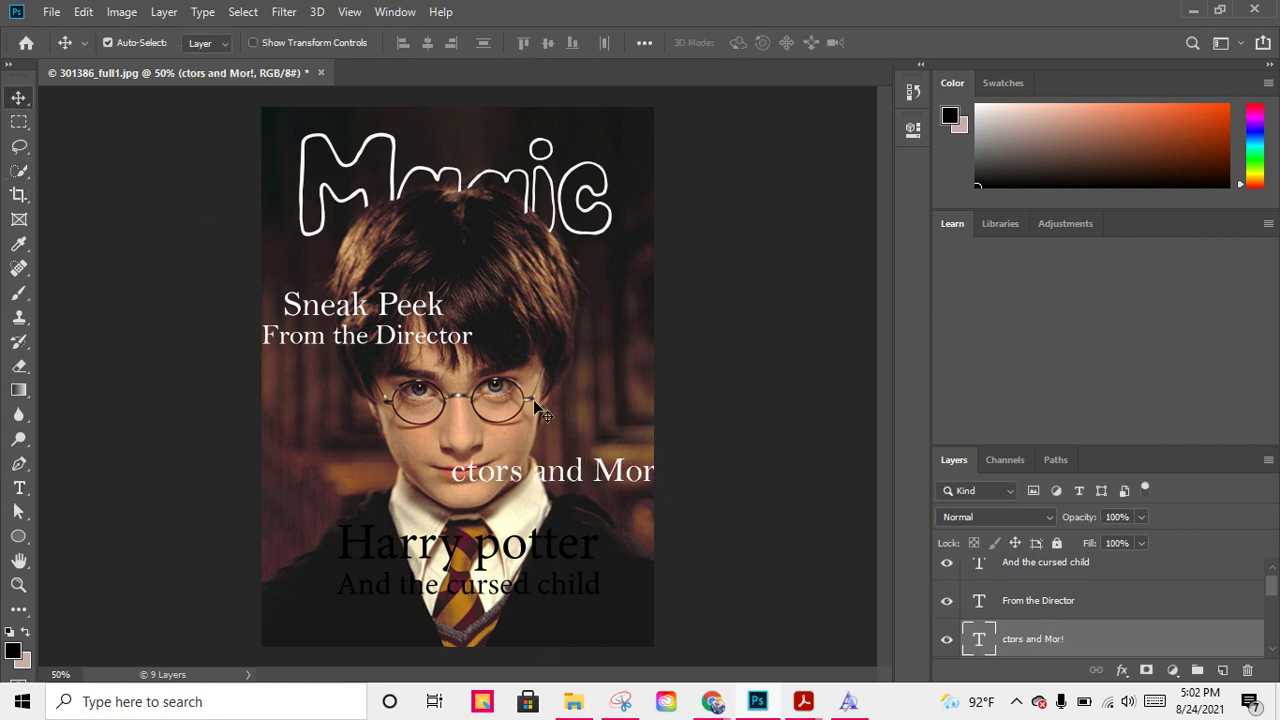
left_click_drag(583, 483, 517, 528)
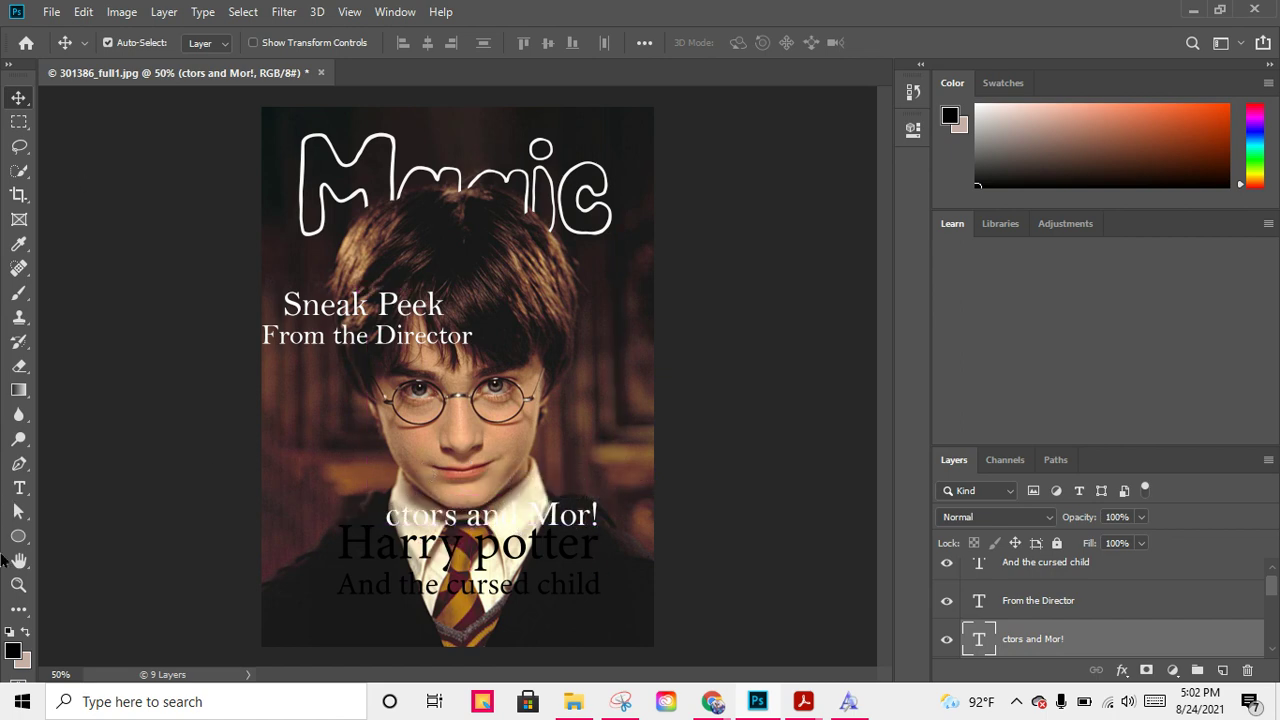
- Correct the line to 'Actors and More!' and place it just above Harry potter
left_click(18, 489)
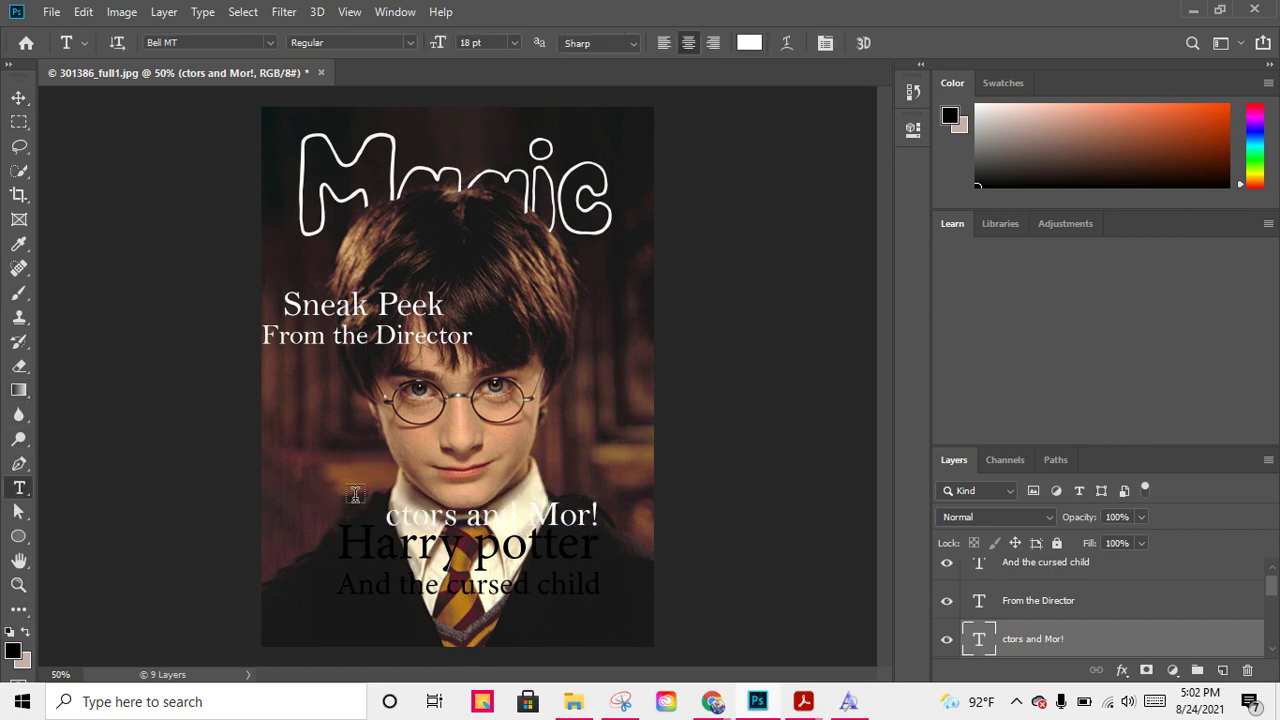
left_click(391, 515)
type("A")
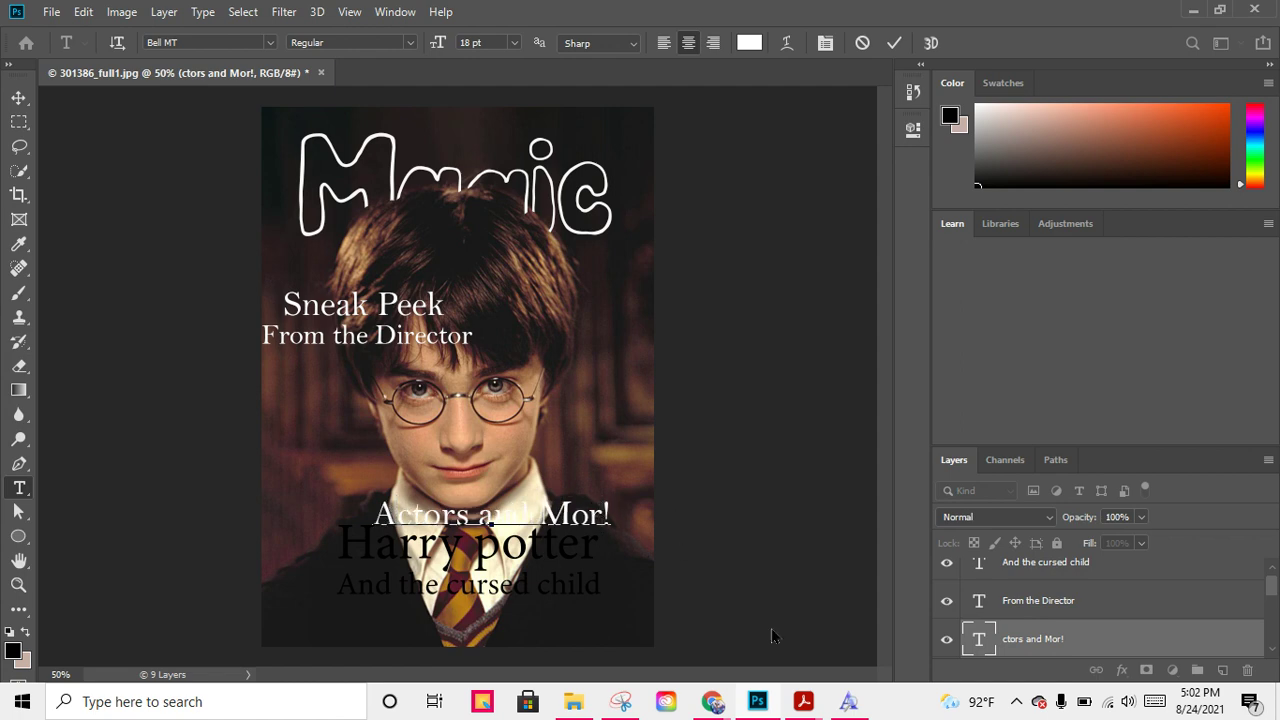
type("e")
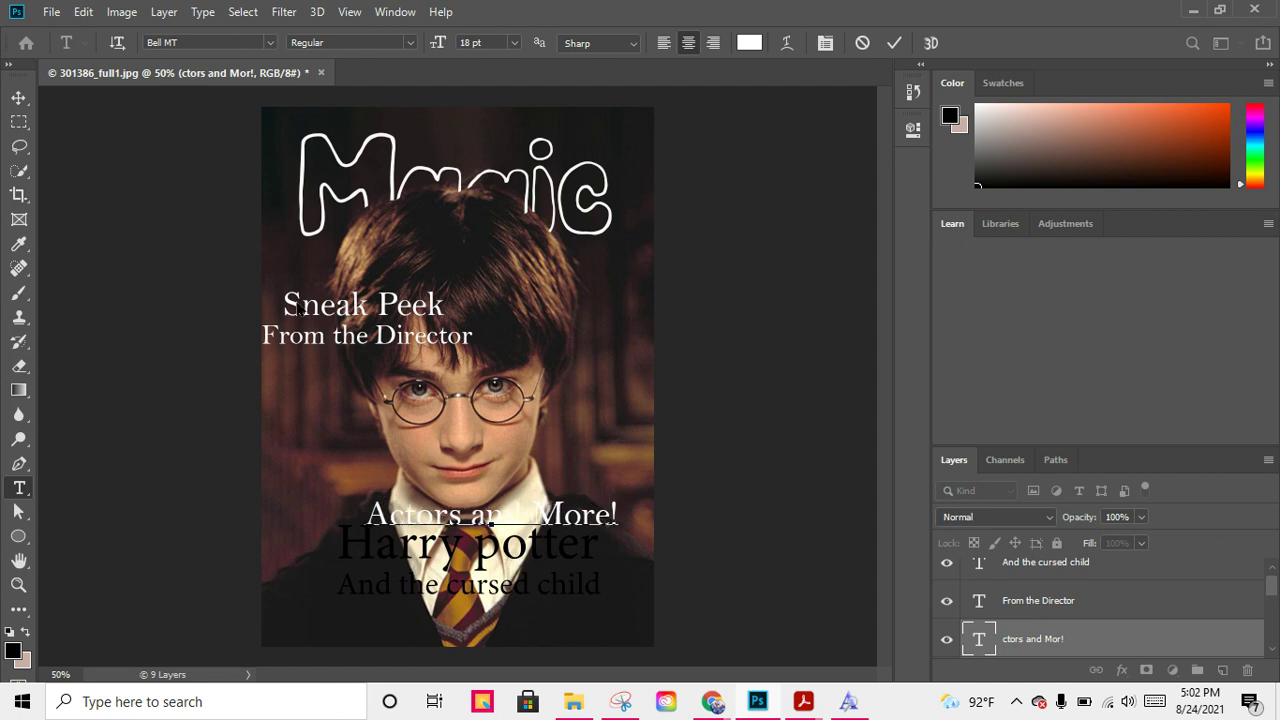
left_click(19, 97)
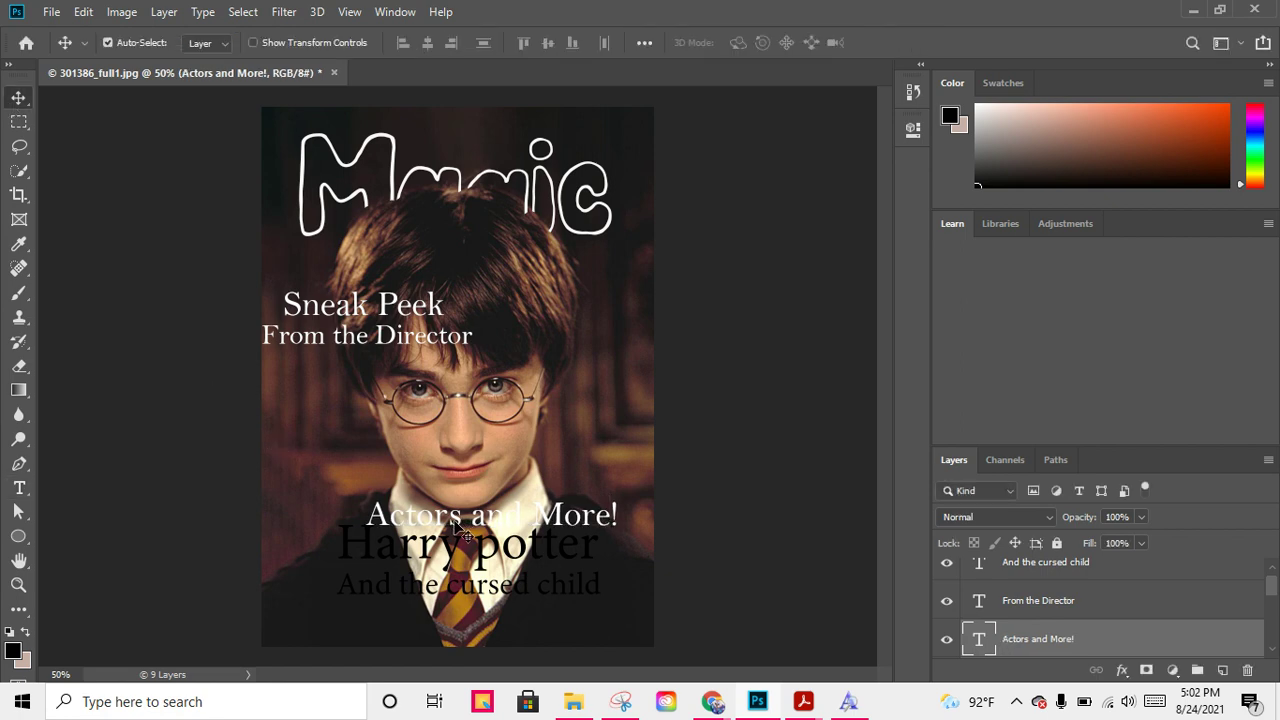
left_click_drag(460, 524, 484, 513)
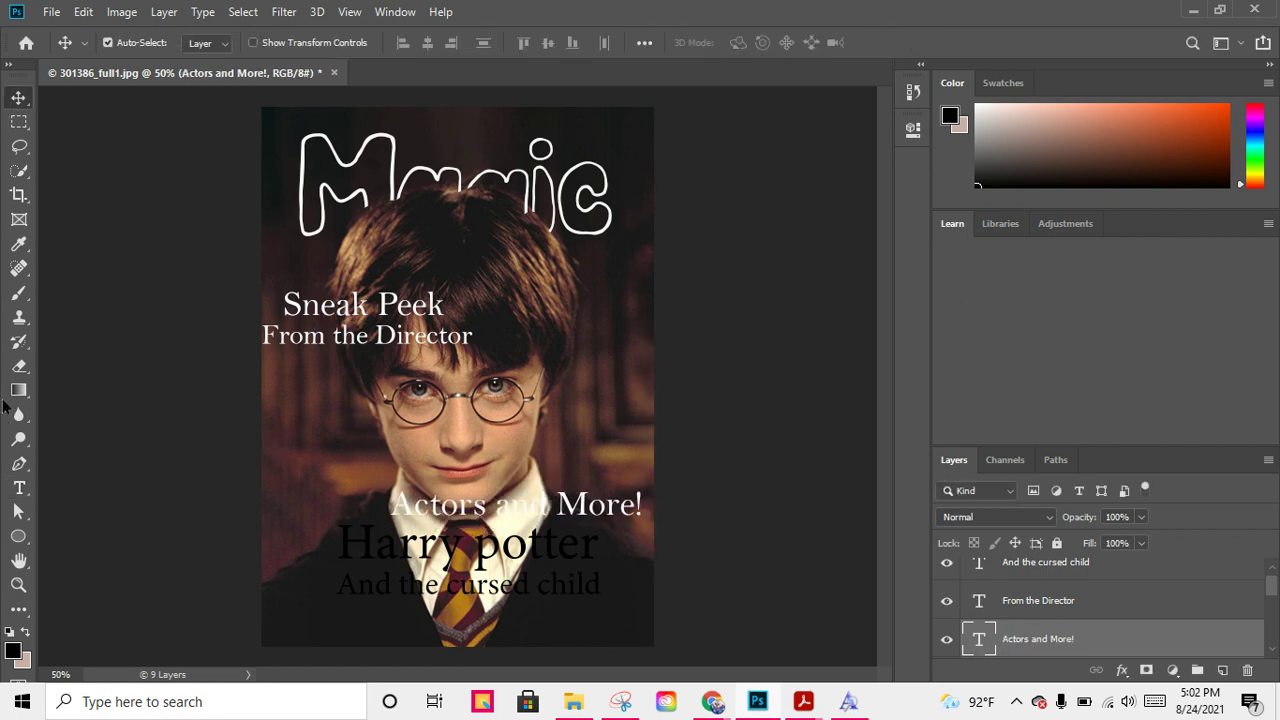
- Change the Actors and More! text colour from white to black #000000
left_click(18, 488)
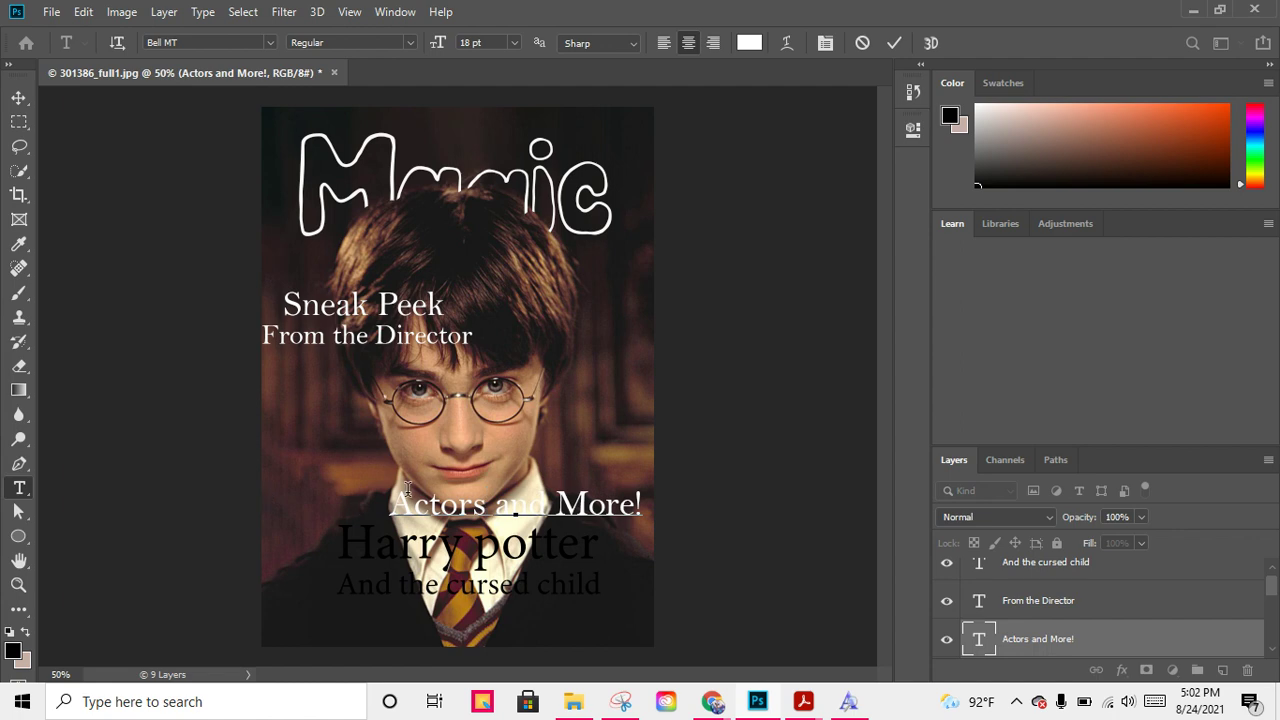
left_click_drag(400, 500, 759, 480)
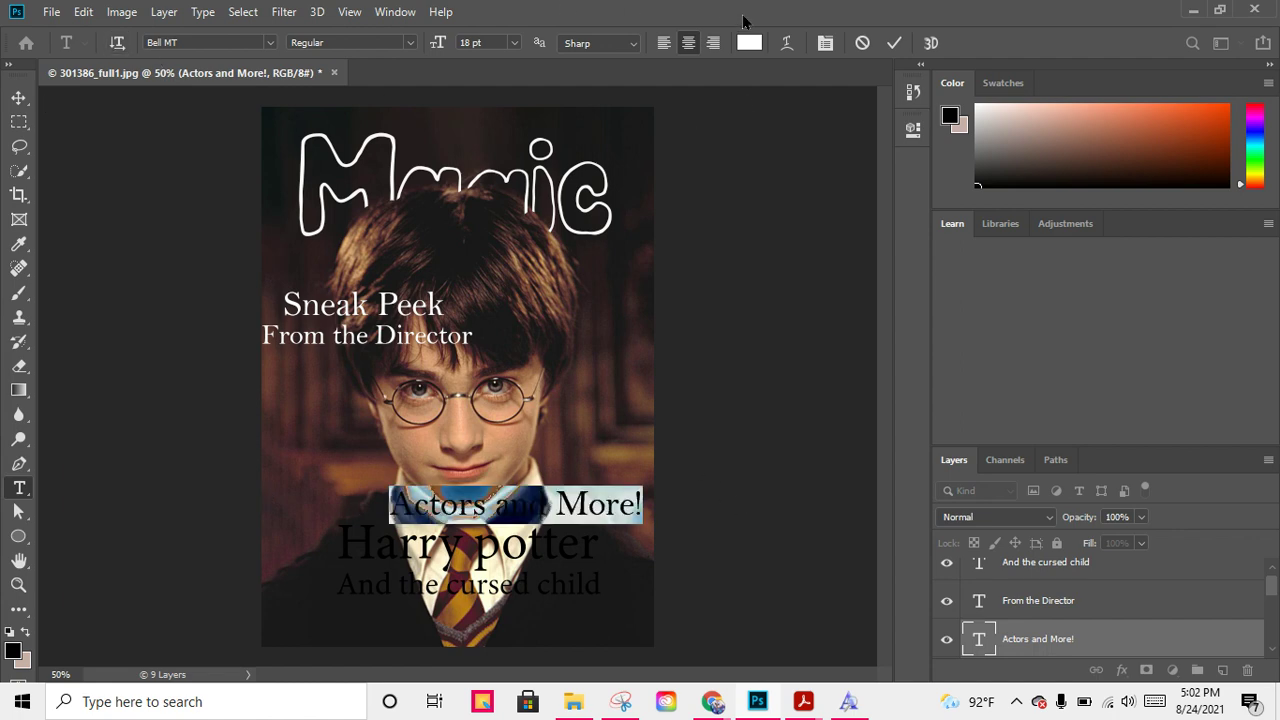
left_click(749, 43)
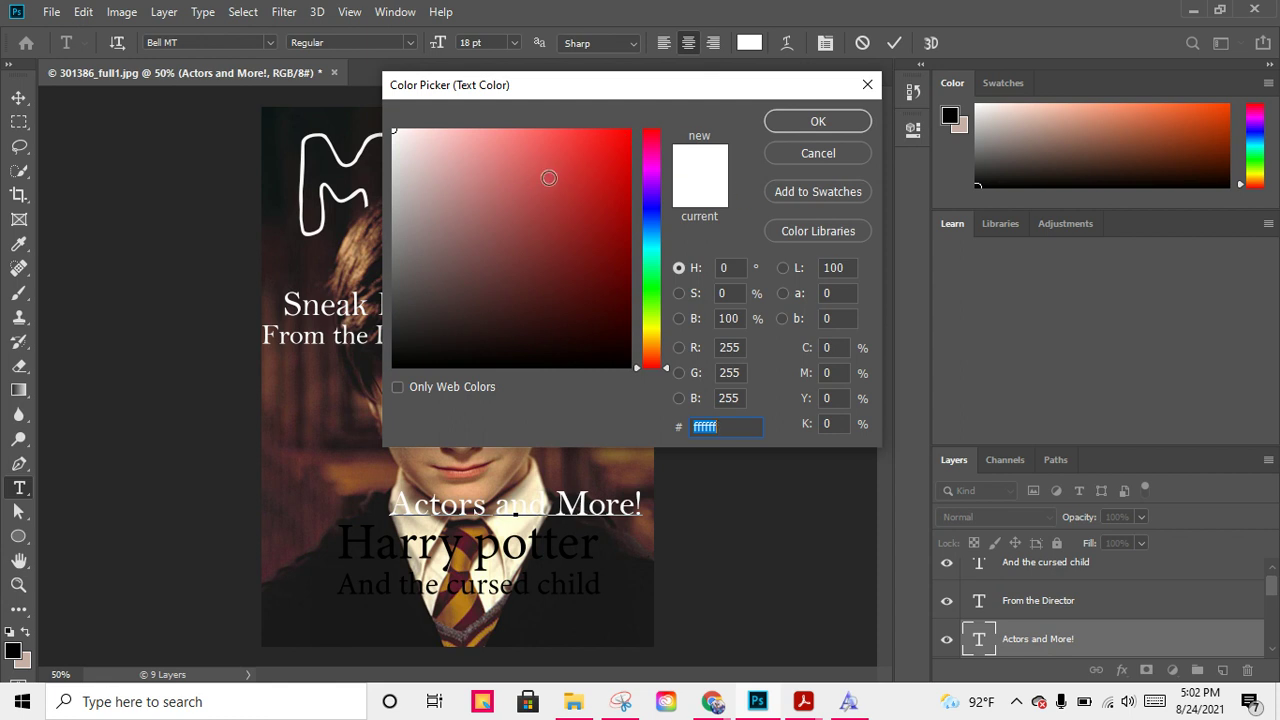
left_click_drag(548, 178, 395, 131)
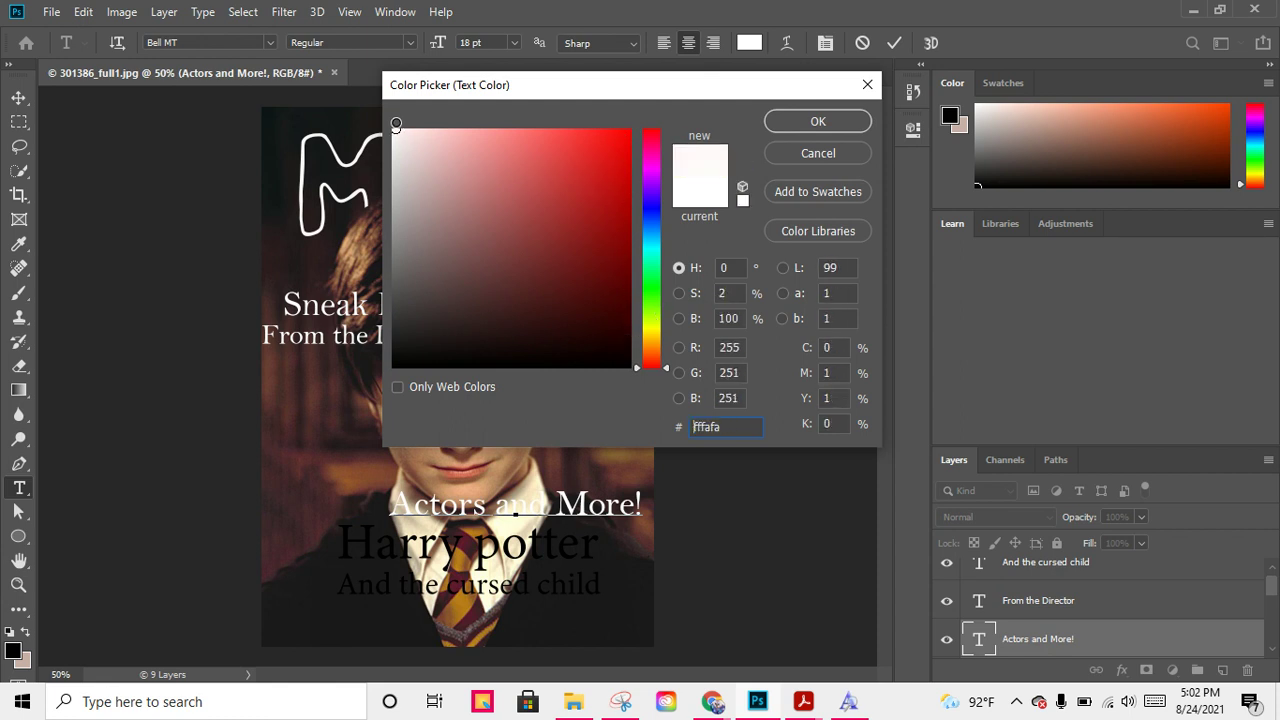
left_click(792, 125)
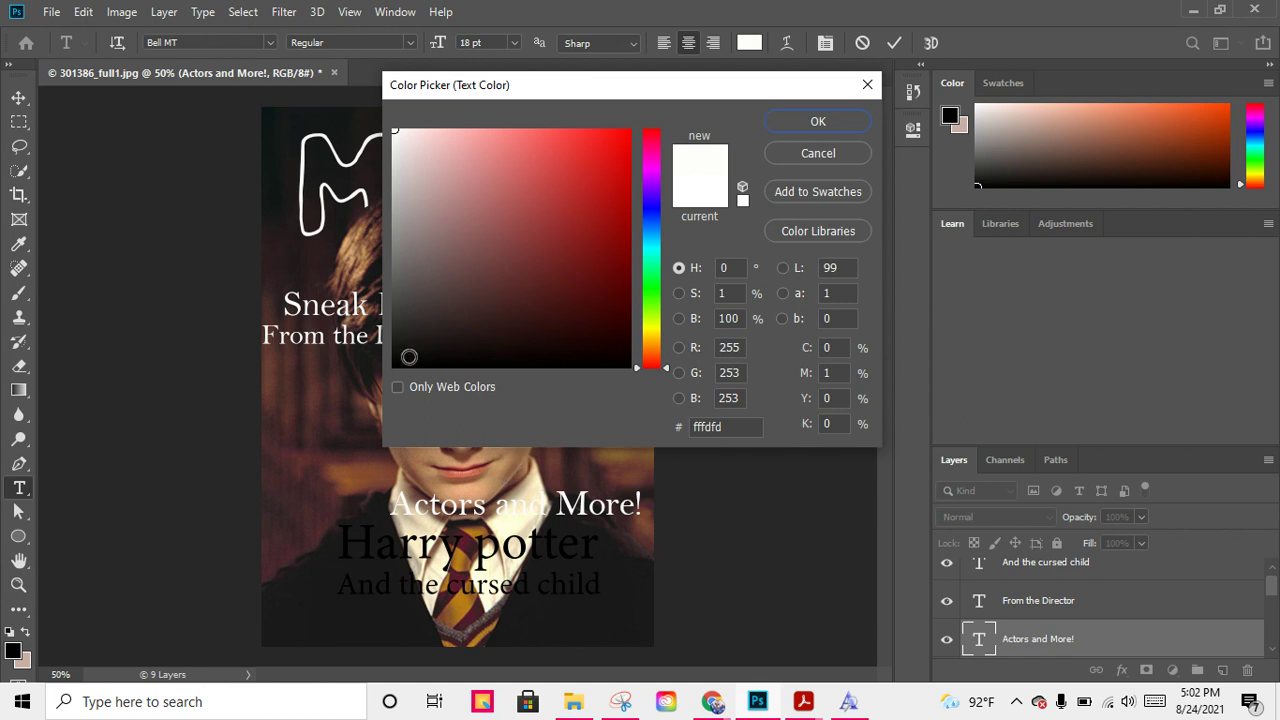
left_click_drag(409, 357, 370, 378)
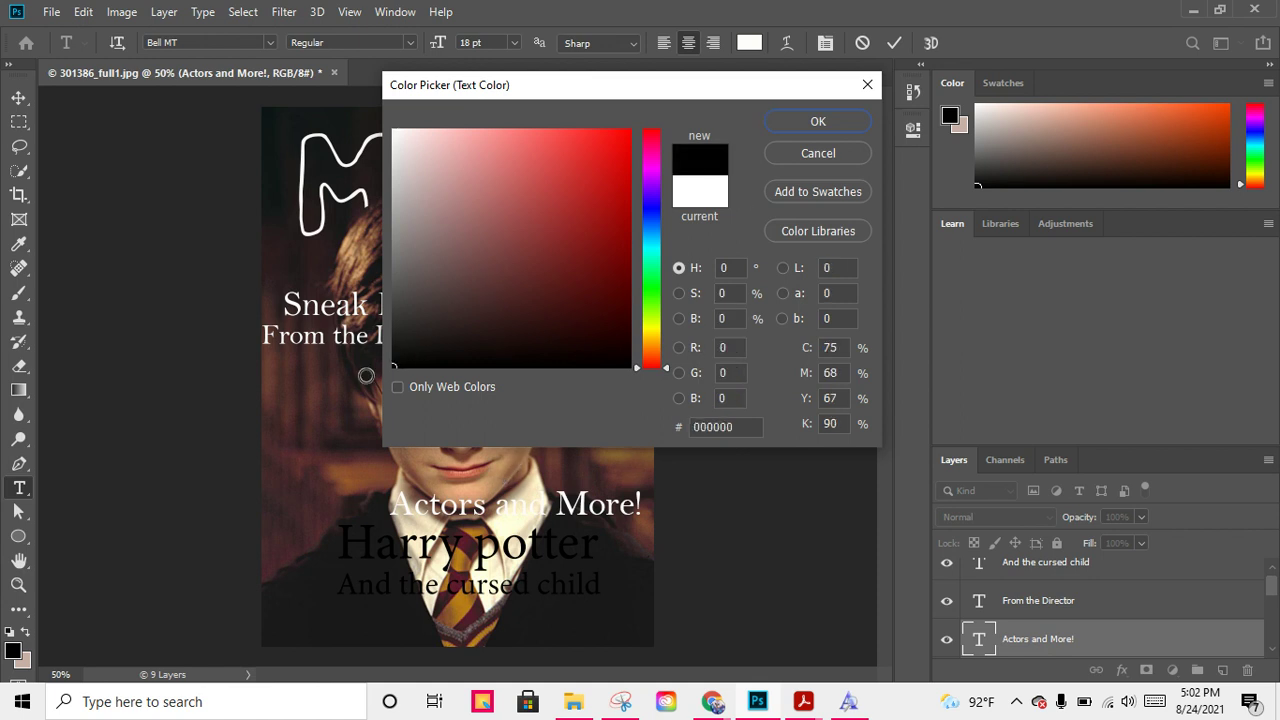
left_click(812, 121)
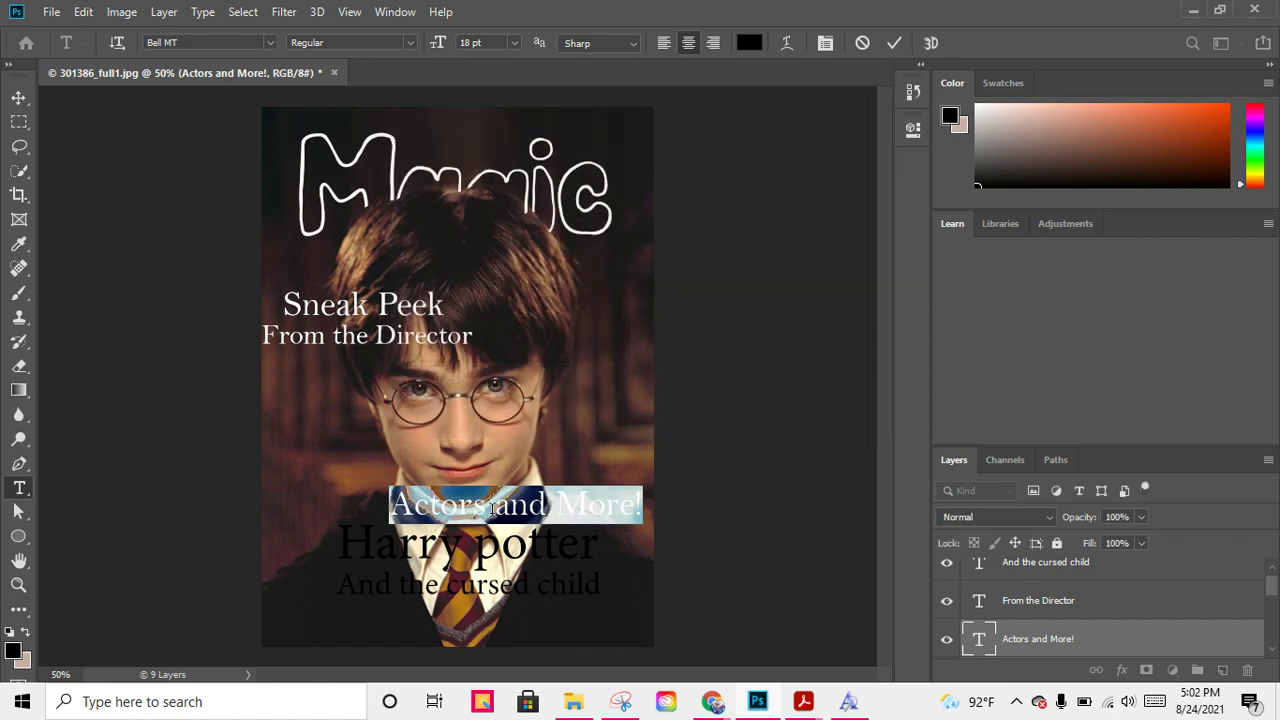
left_click(470, 512)
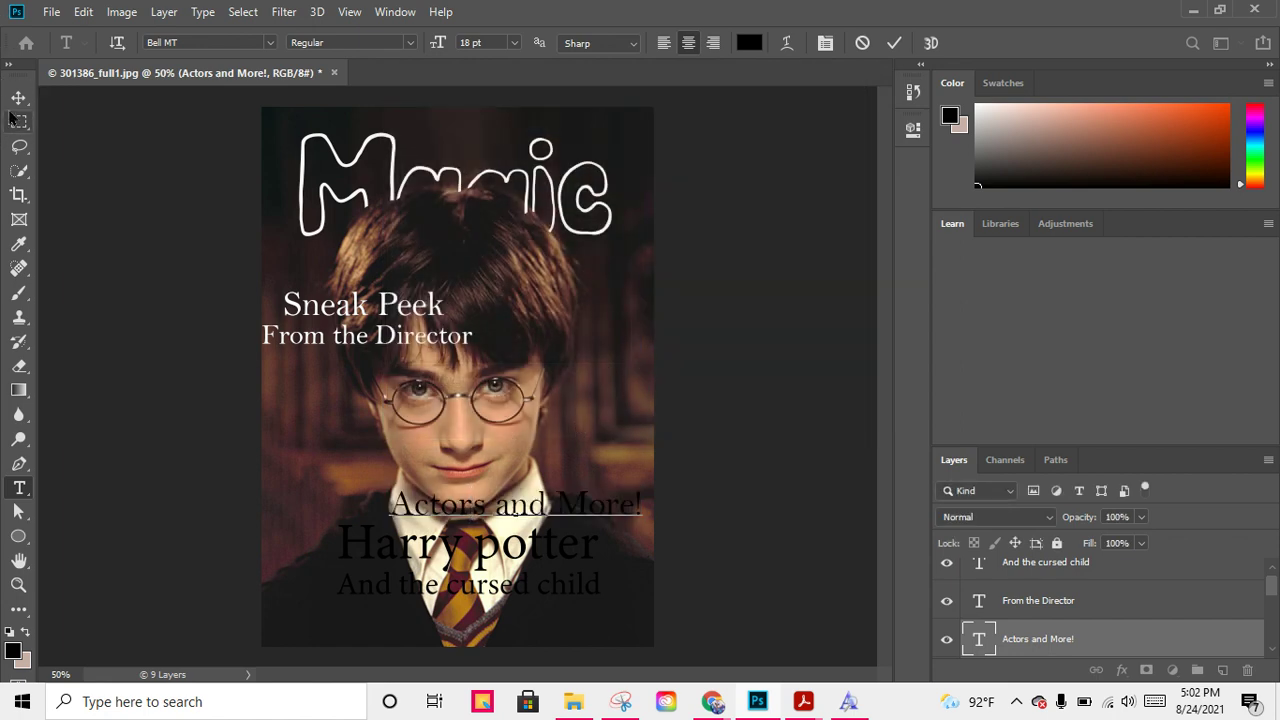
- Move Actors and More! flush to the left edge below the glasses, then return to Chrome's FontSpace results
left_click(18, 97)
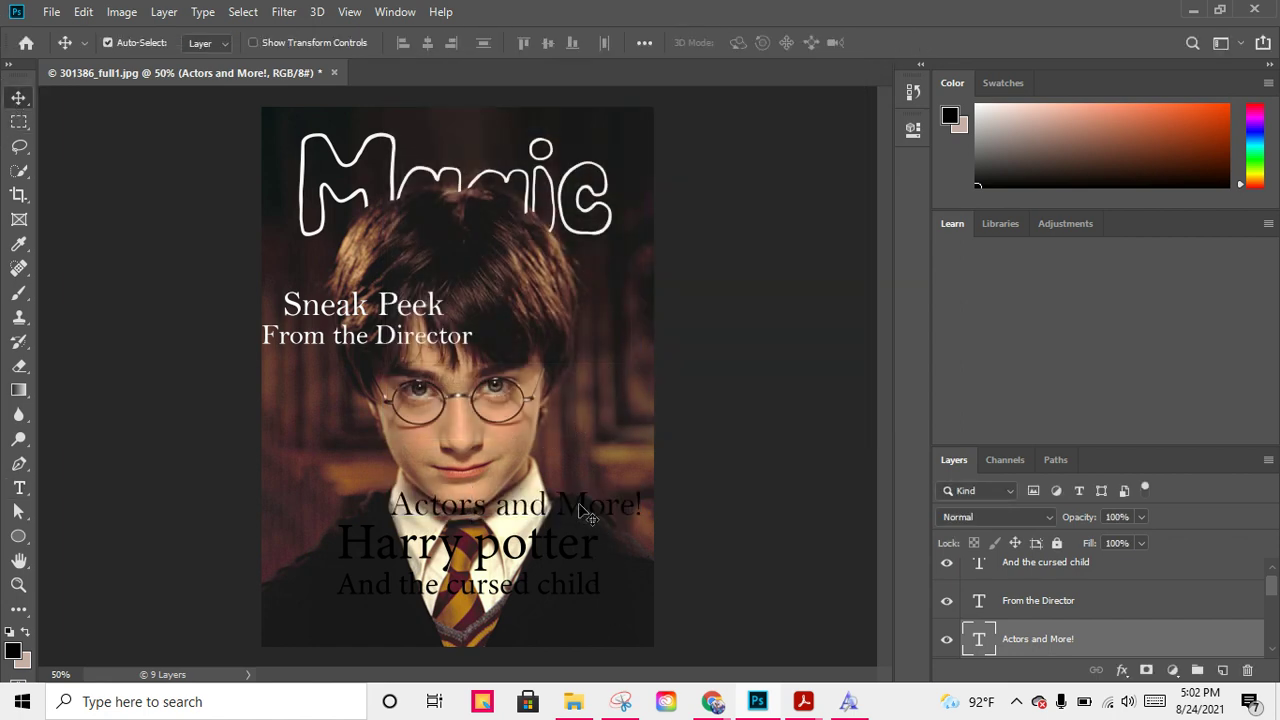
left_click_drag(589, 512, 590, 458)
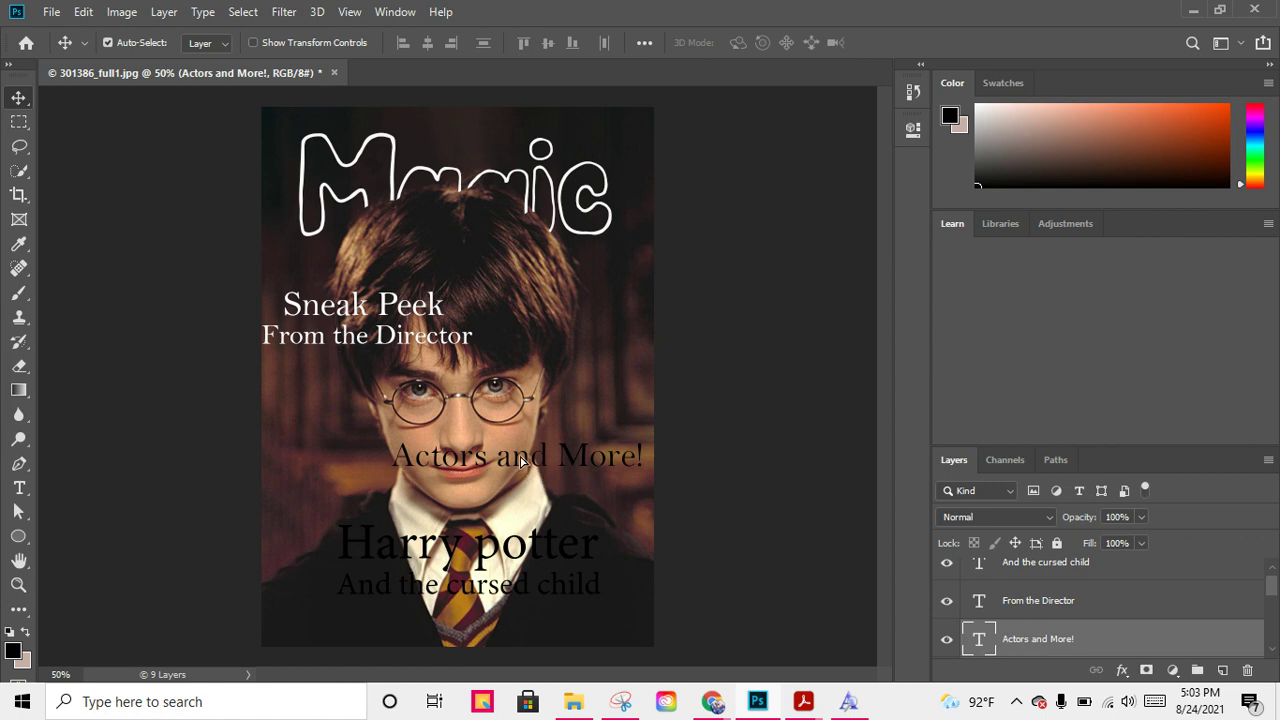
left_click_drag(521, 460, 400, 453)
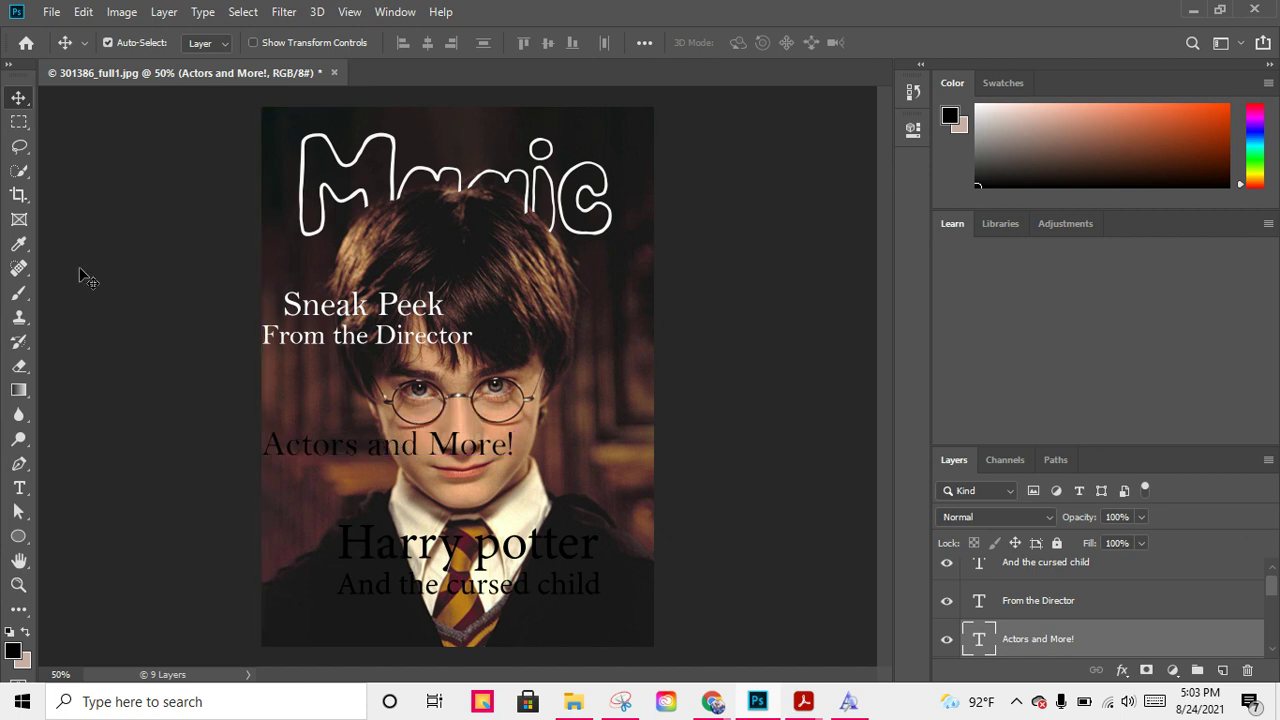
left_click(1193, 9)
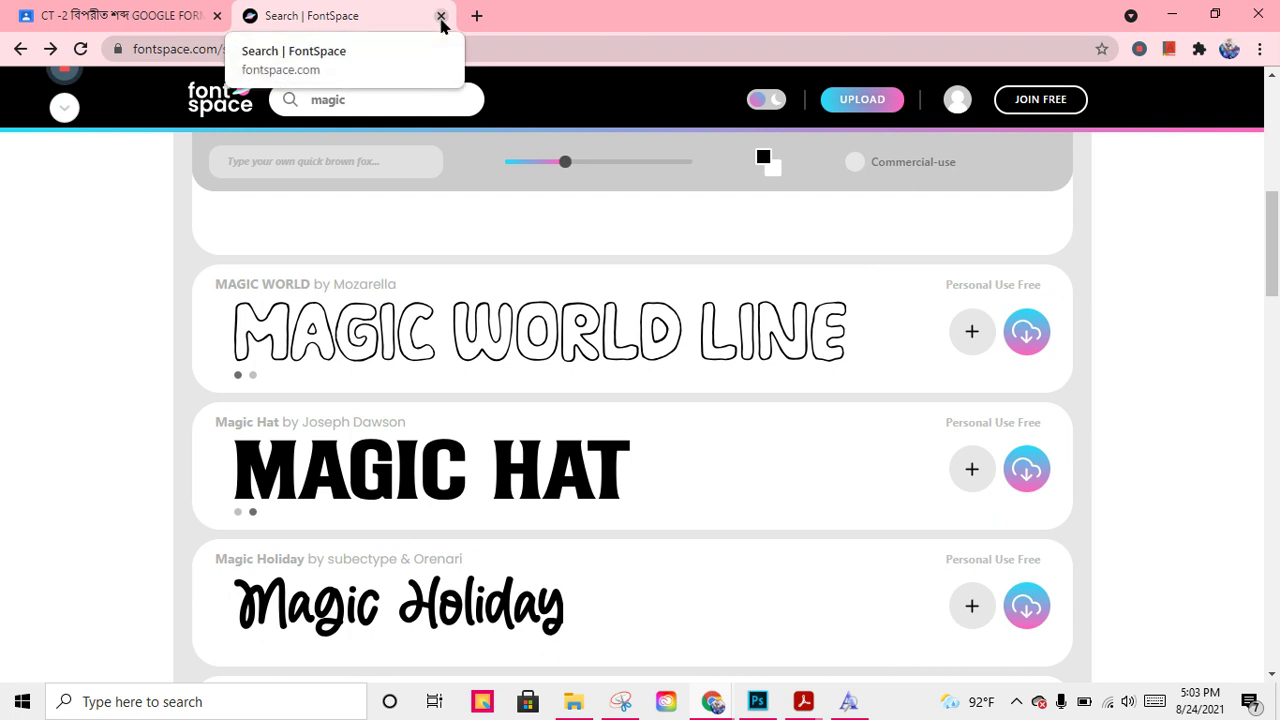
left_click(64, 108)
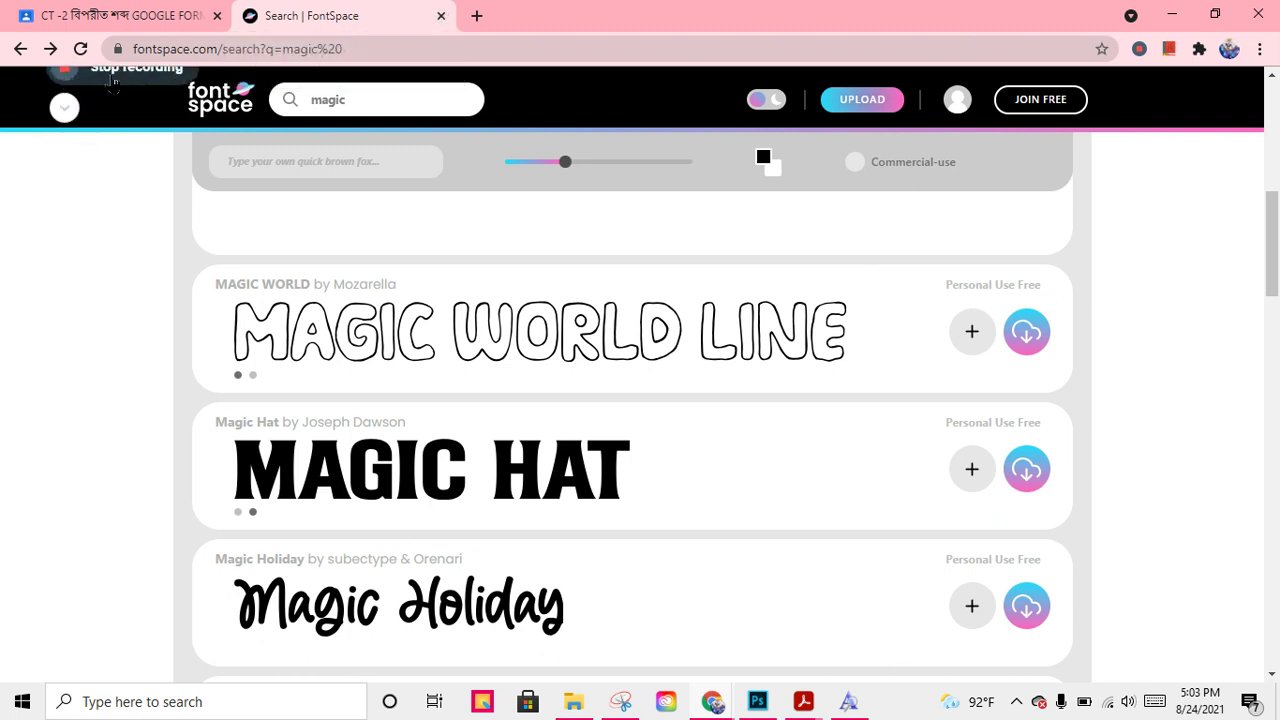